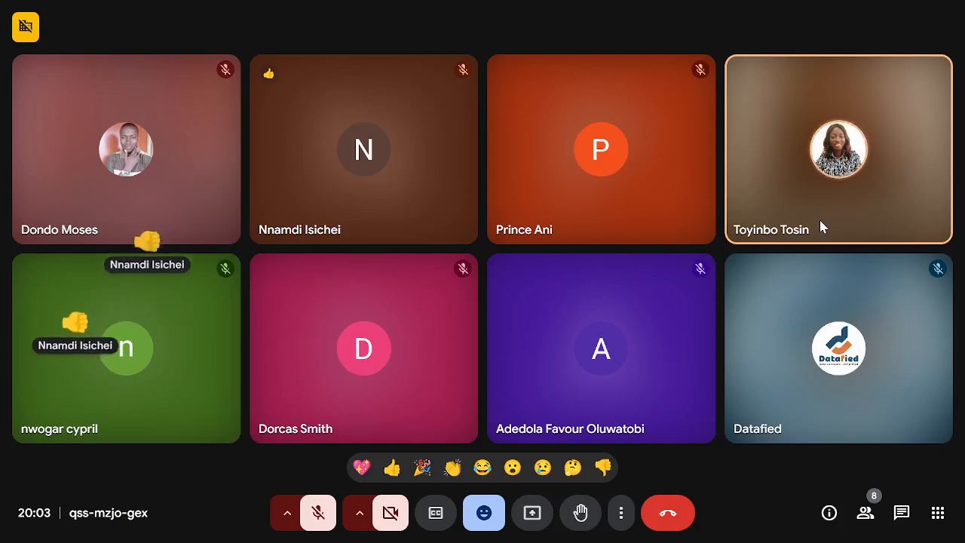
# Clear the extra phone numbers from cells E2:E4 beside the Phone Number column.
pyautogui.moveTo(627, 379)
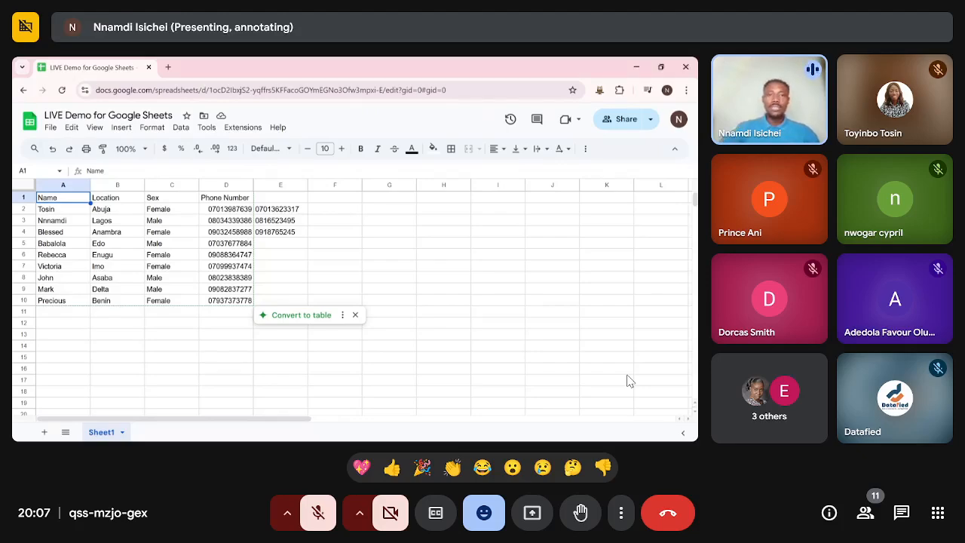
pyautogui.moveTo(279, 208); pyautogui.dragTo(292, 232)
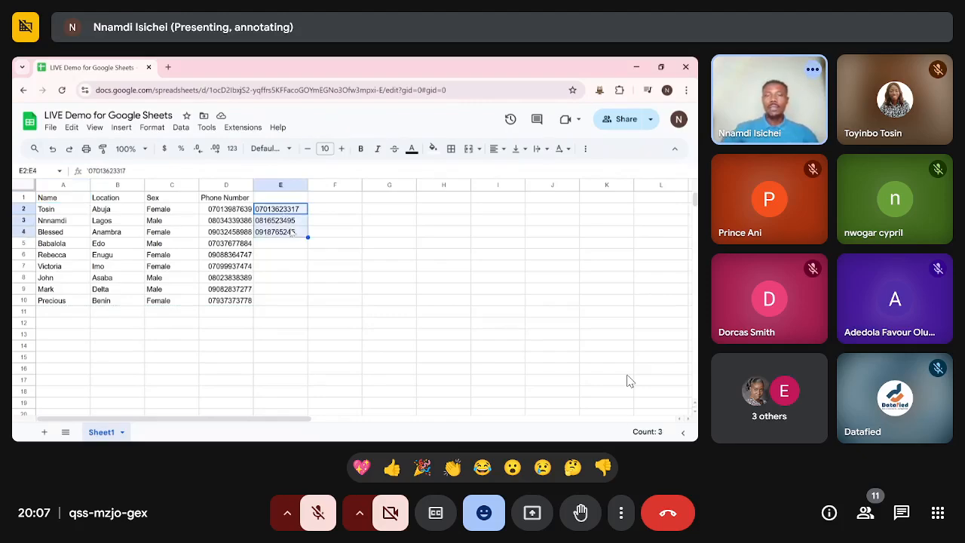
pyautogui.press('Delete')
pyautogui.click(353, 219)
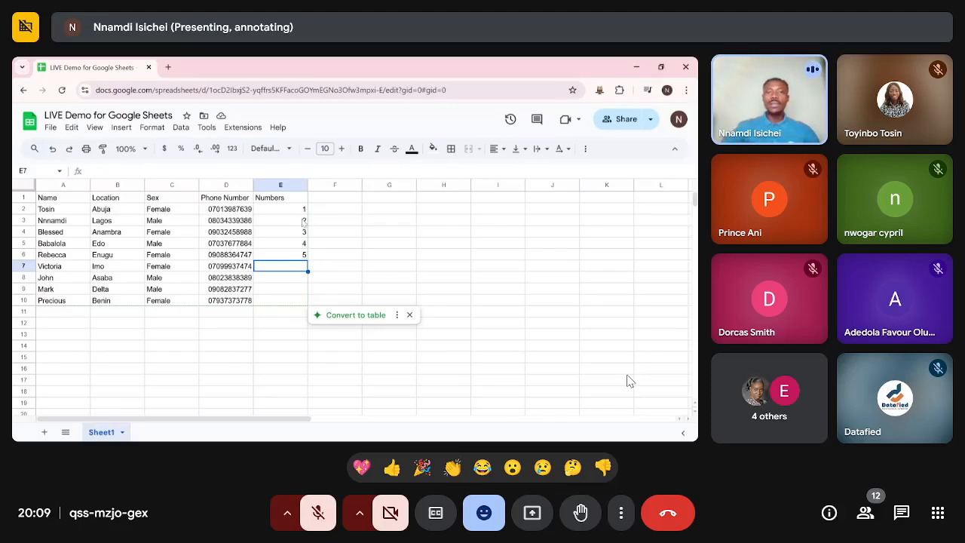
# Clear E3:E6 and try filling the single value 1 from E2 down to E62, undoing the fill.
pyautogui.moveTo(304, 221); pyautogui.dragTo(306, 264)
pyautogui.press('Delete')
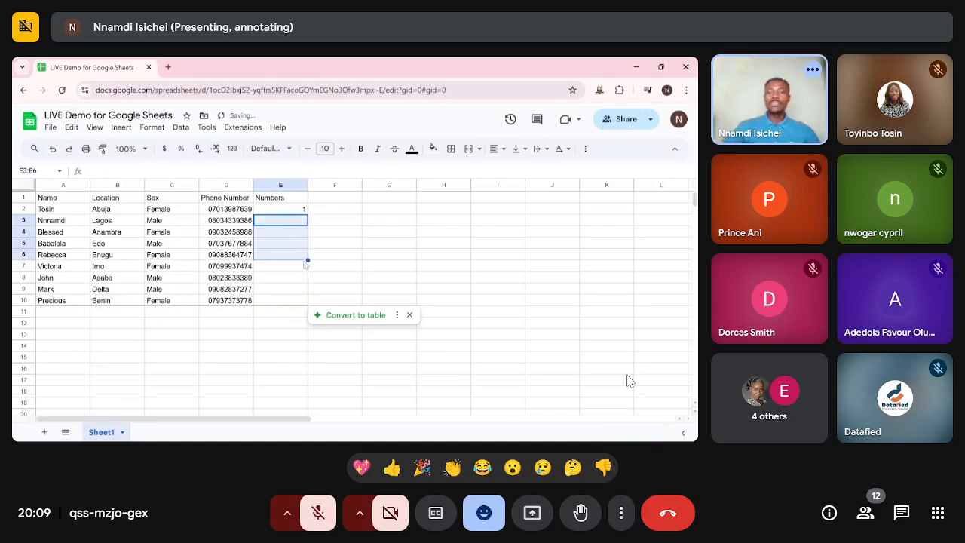
pyautogui.click(296, 209)
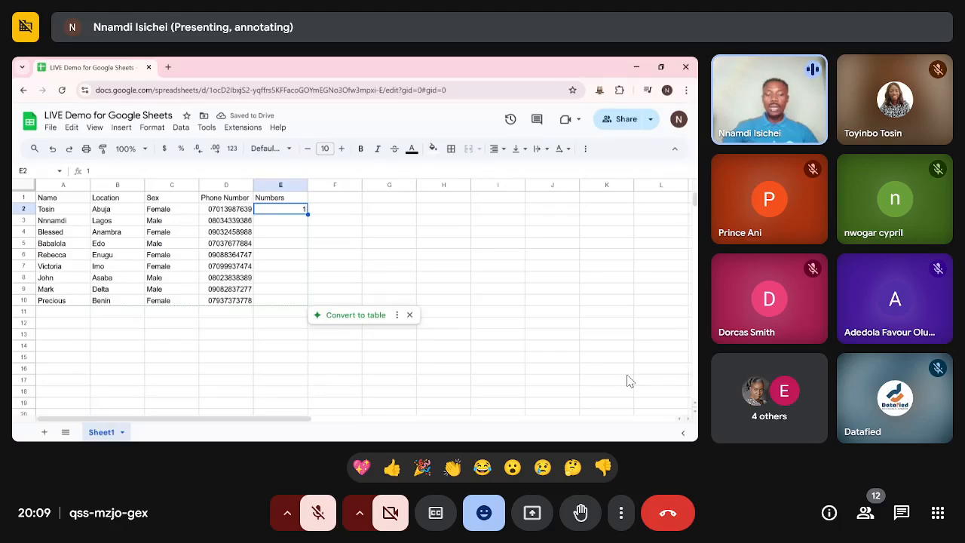
pyautogui.moveTo(308, 215); pyautogui.dragTo(319, 395)
pyautogui.scroll(-2, 319, 377)
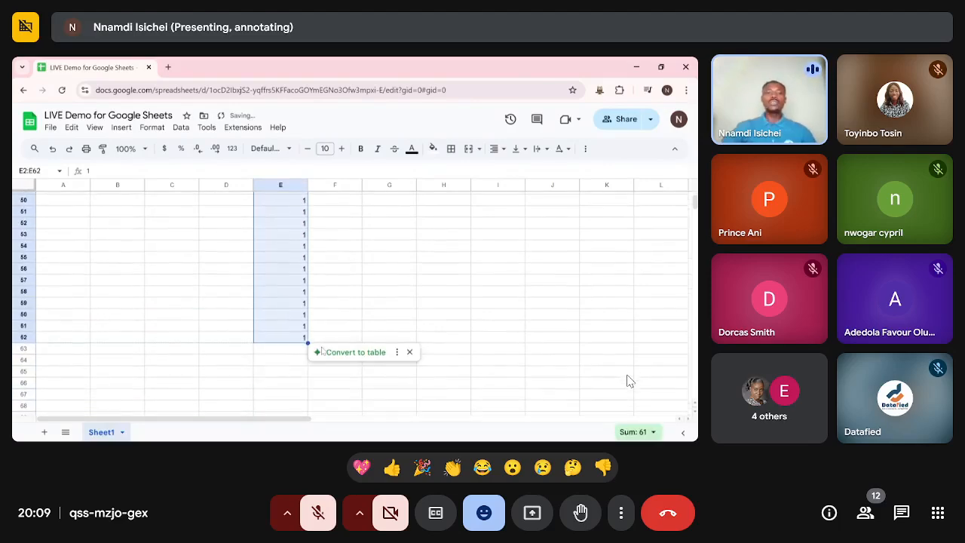
pyautogui.scroll(15, 322, 351)
pyautogui.hotkey('ctrl', 'z')
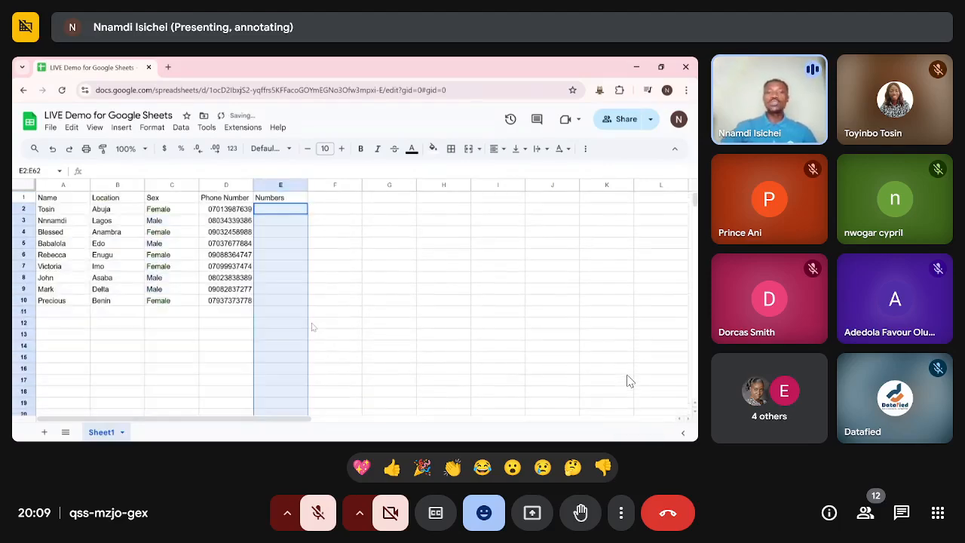
# Enter 1 and 2 in E2 and E3 and autofill the number series down to E16.
pyautogui.click(297, 216)
pyautogui.write('1')
pyautogui.press('Return')
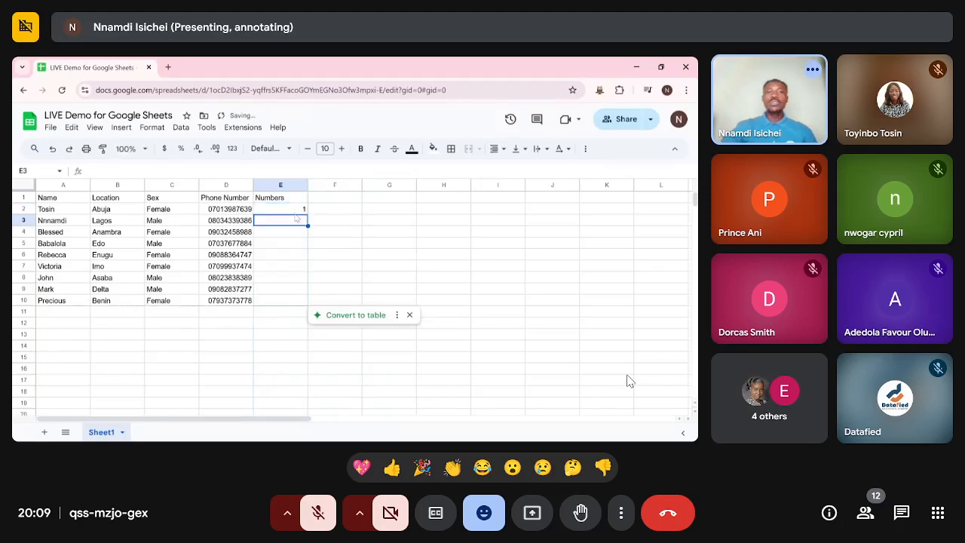
pyautogui.write('2')
pyautogui.press('Return')
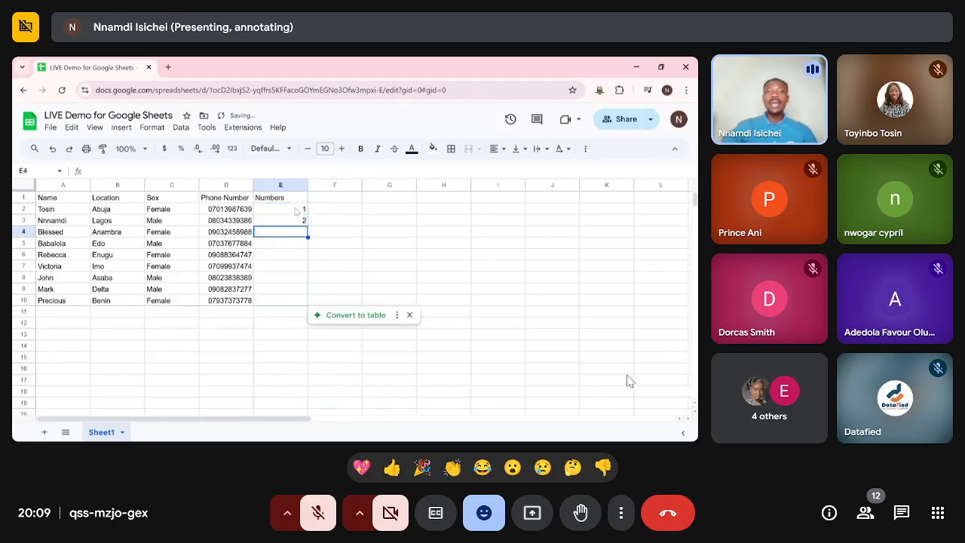
pyautogui.moveTo(300, 211); pyautogui.dragTo(309, 369)
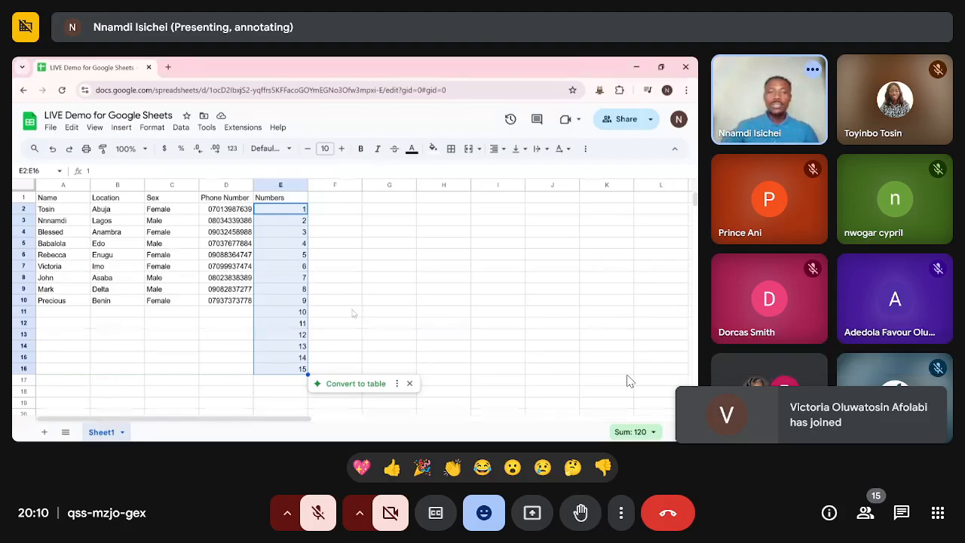
# Select the last two numbers of the series in cells E15:E16.
pyautogui.scroll(-4, 282, 296)
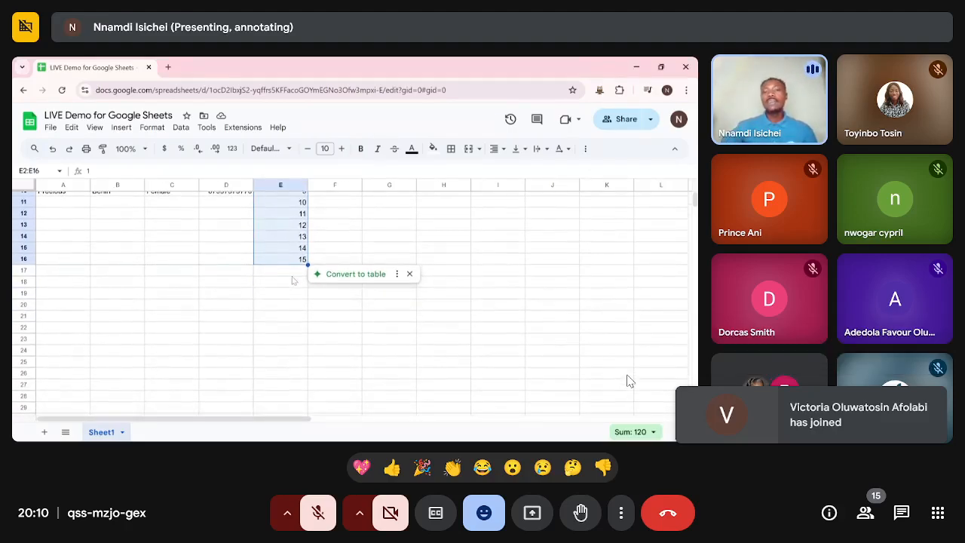
pyautogui.scroll(3, 335, 255)
pyautogui.scroll(-4, 334, 254)
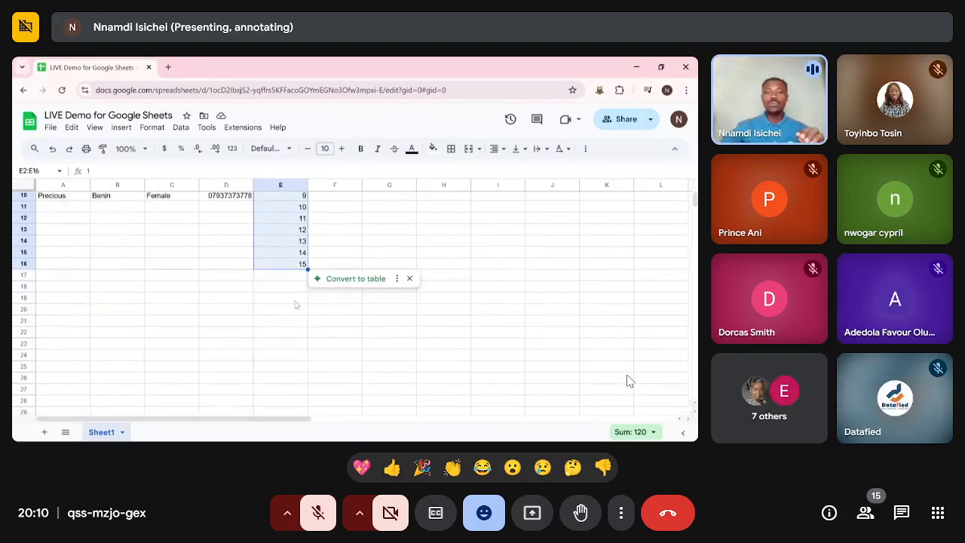
pyautogui.click(290, 253)
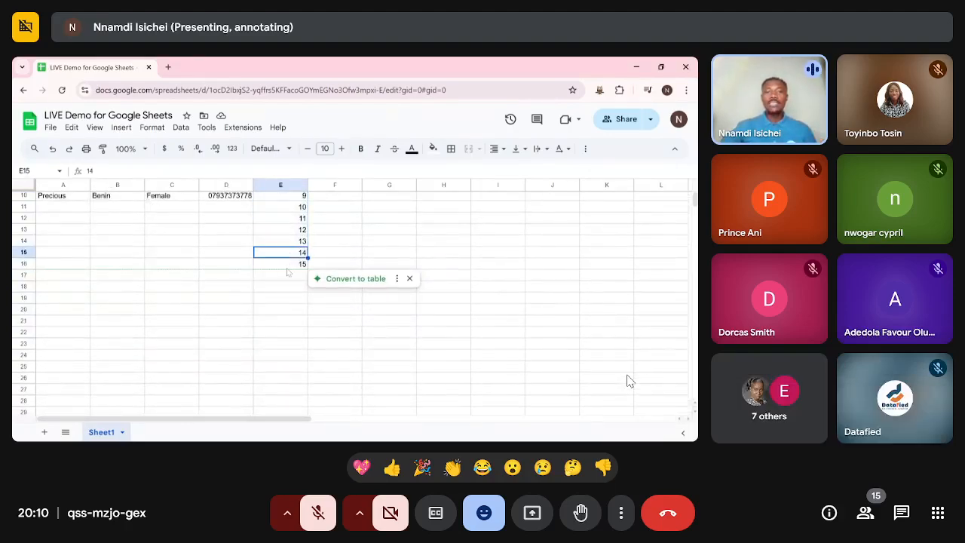
pyautogui.keyDown('shift'); pyautogui.click(289, 264); pyautogui.keyUp('shift')
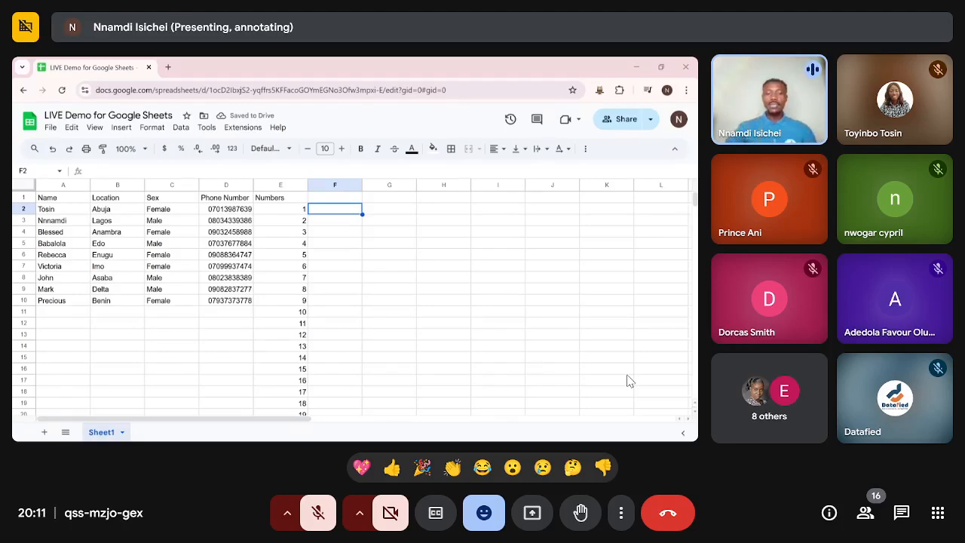
# Enter Sunday in F2 and autofill the weekdays down to F16.
pyautogui.write('Su')
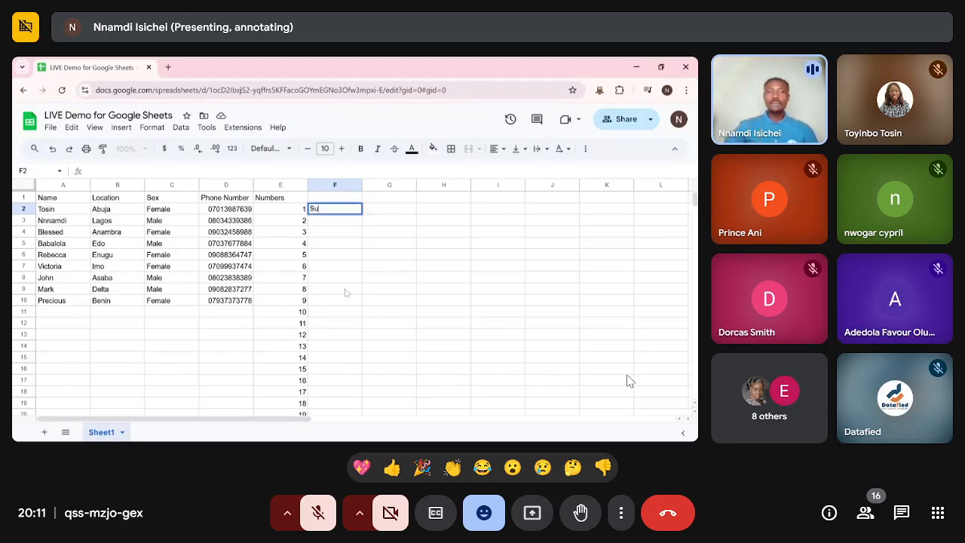
pyautogui.write('j')
pyautogui.press('BackSpace')
pyautogui.write('nmda')
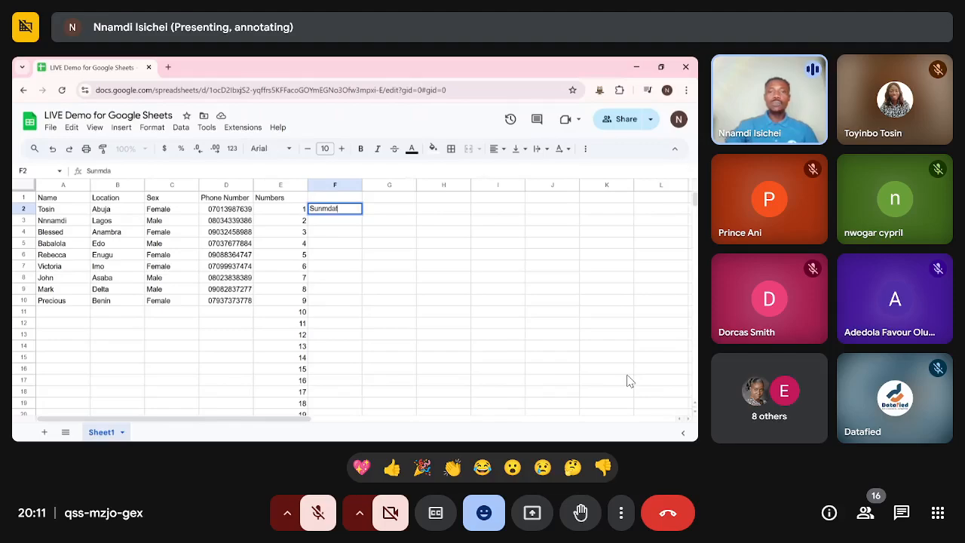
pyautogui.press('BackSpace')
pyautogui.press('BackSpace')
pyautogui.press('BackSpace')
pyautogui.write('day')
pyautogui.press('Return')
pyautogui.press('Up')
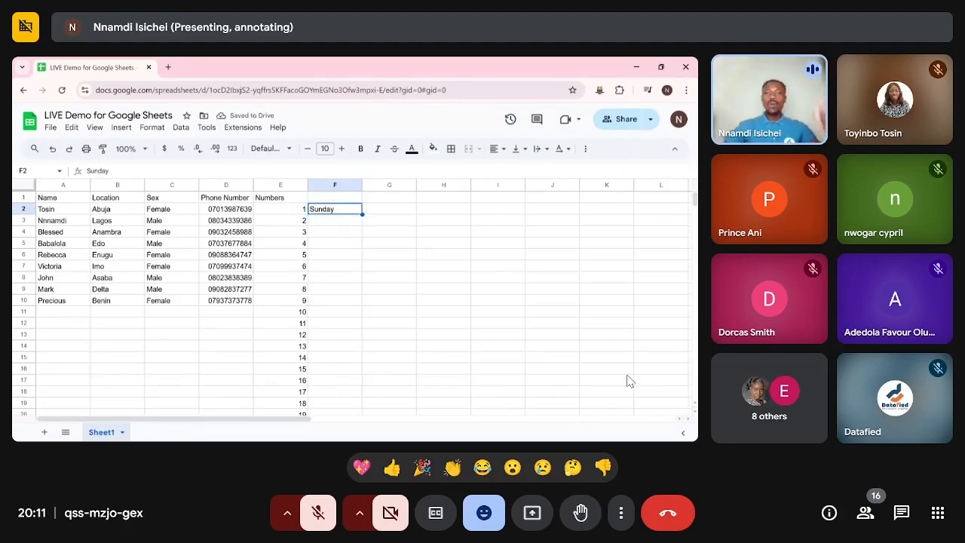
pyautogui.moveTo(362, 214); pyautogui.dragTo(361, 374)
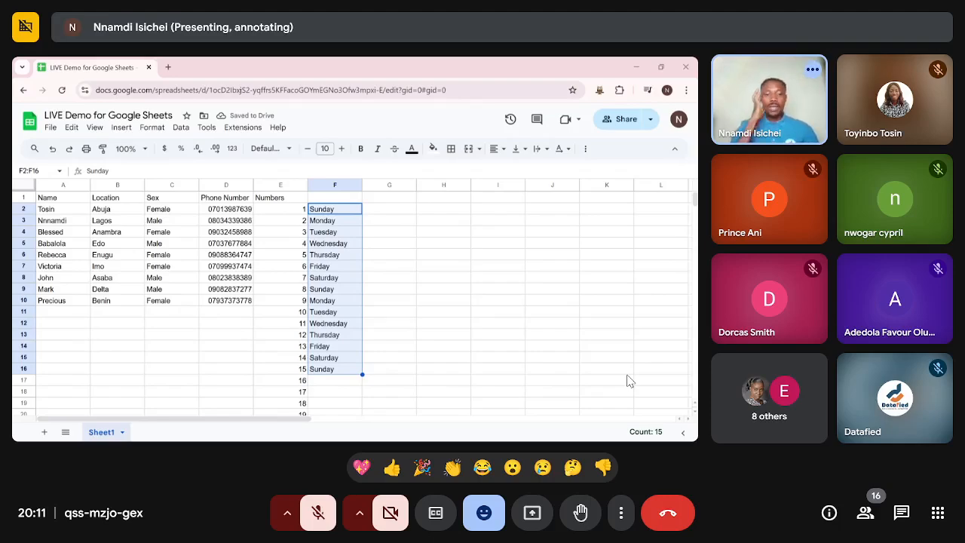
# Enter 0 and 2 in G2 and G3 and autofill the even-number series down to G16.
pyautogui.click(396, 214)
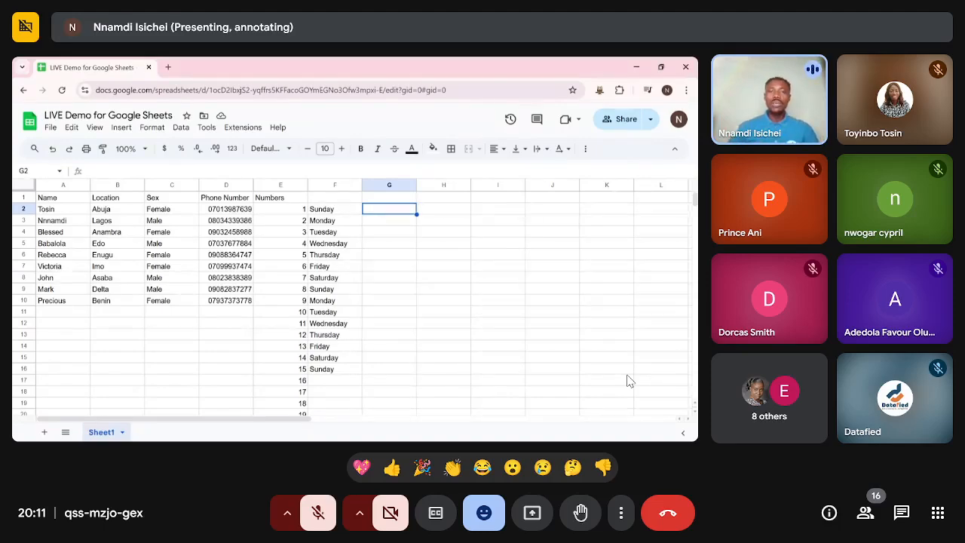
pyautogui.write('0')
pyautogui.press('Return')
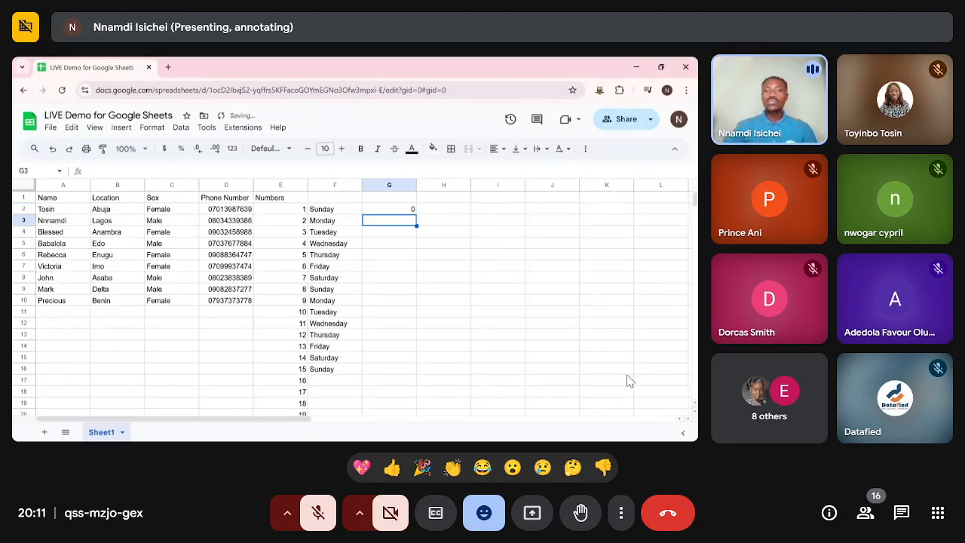
pyautogui.write('2')
pyautogui.press('Return')
pyautogui.press('Up')
pyautogui.press('Up')
pyautogui.hotkey('shift', 'Down')
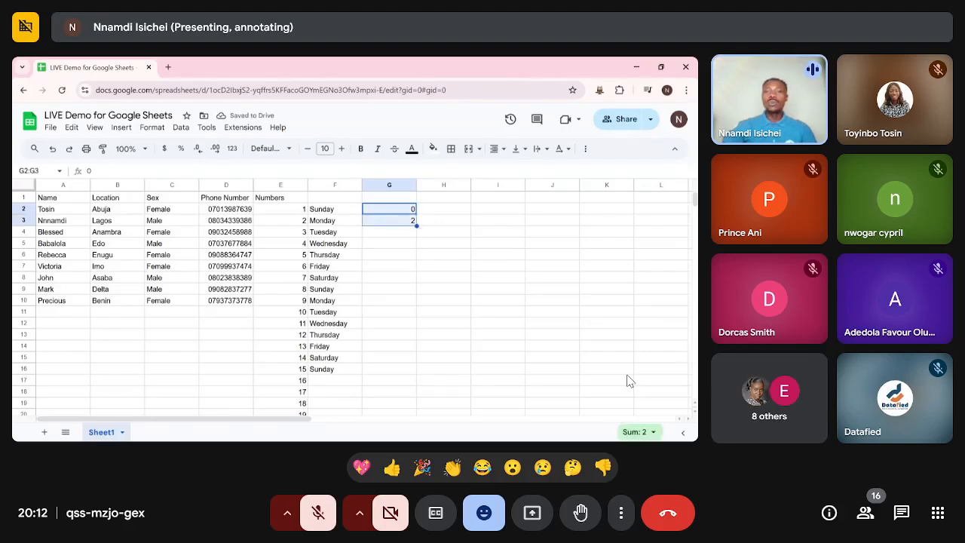
pyautogui.doubleClick(416, 225)
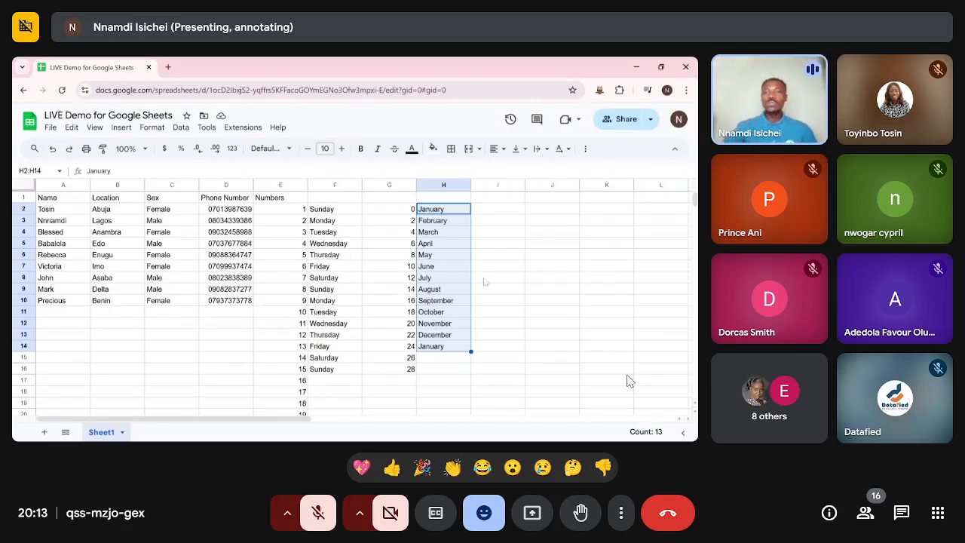
# Enter the formula =3*4 in cell I2.
pyautogui.click(510, 221)
pyautogui.click(514, 210)
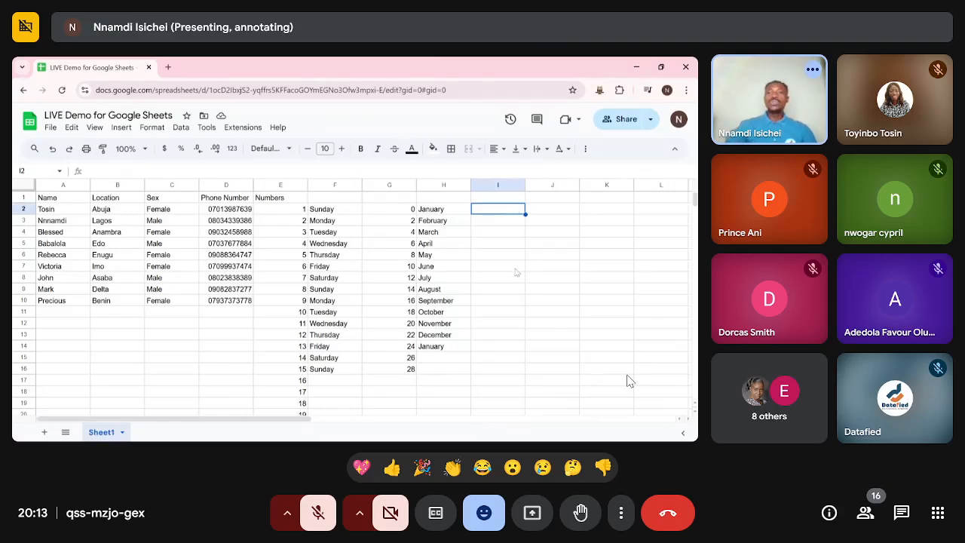
pyautogui.hotkey('ctrl', '+')
pyautogui.hotkey('ctrl', '+')
pyautogui.hscroll(2, 516, 269)
pyautogui.scroll(1, 516, 270)
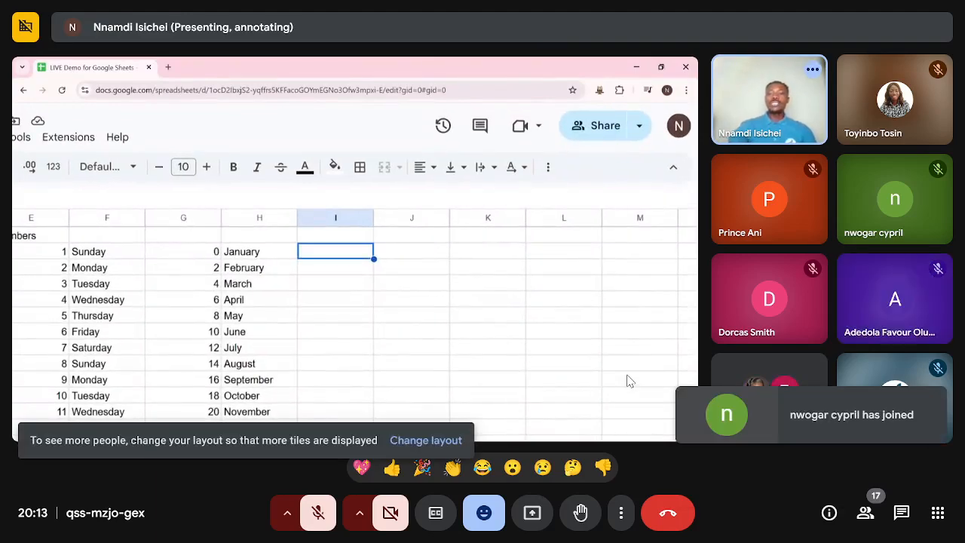
pyautogui.write('=')
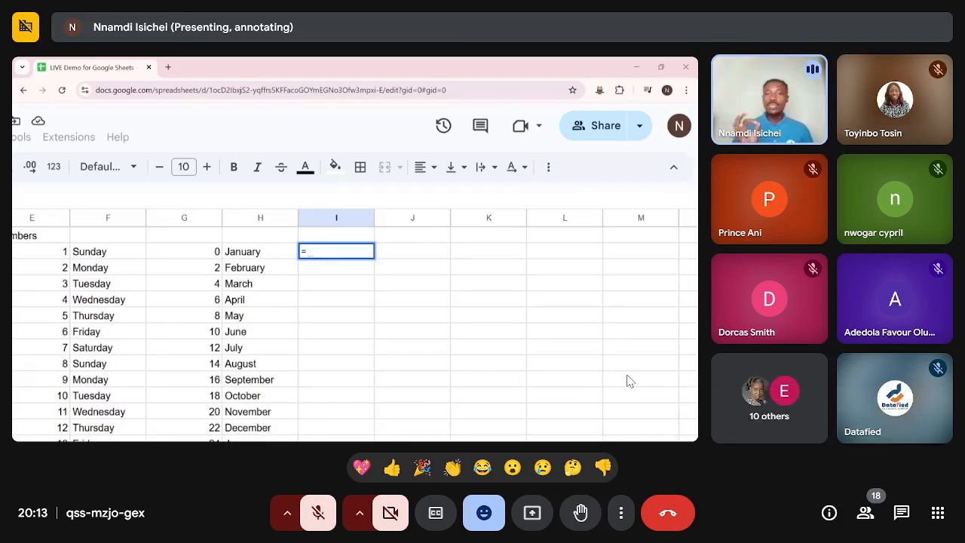
pyautogui.write('3')
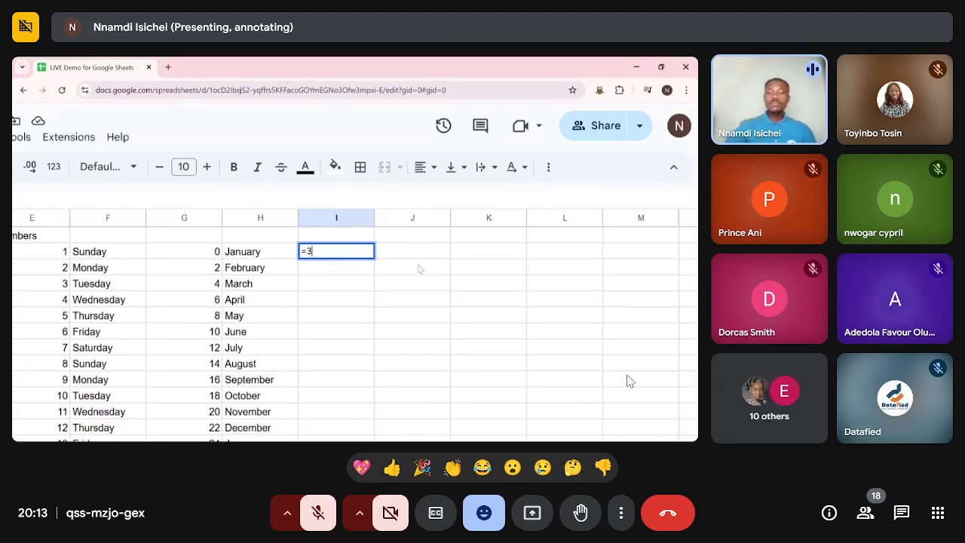
pyautogui.write('*4')
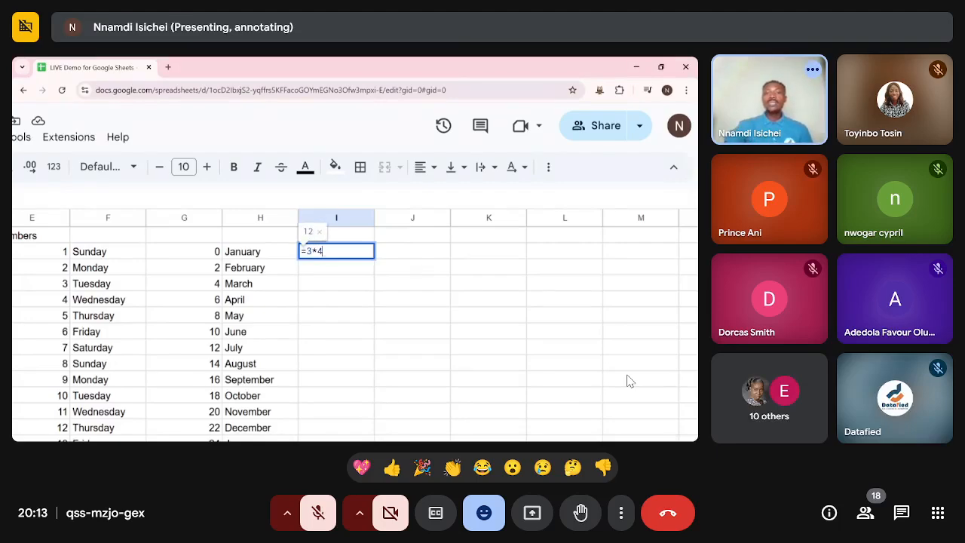
pyautogui.press('Return')
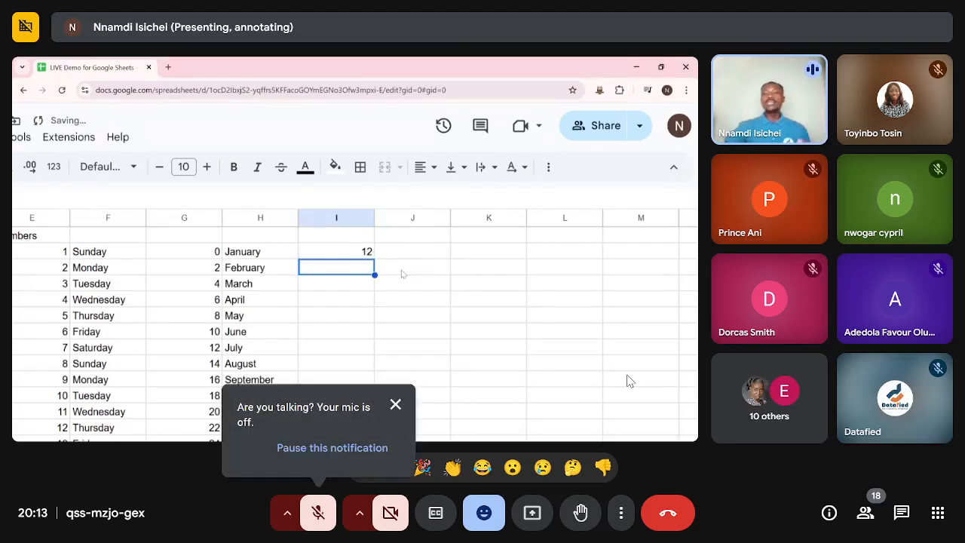
# Inspect the formula behind the result in cell I2.
pyautogui.scroll(-3, 402, 274)
pyautogui.scroll(1, 398, 269)
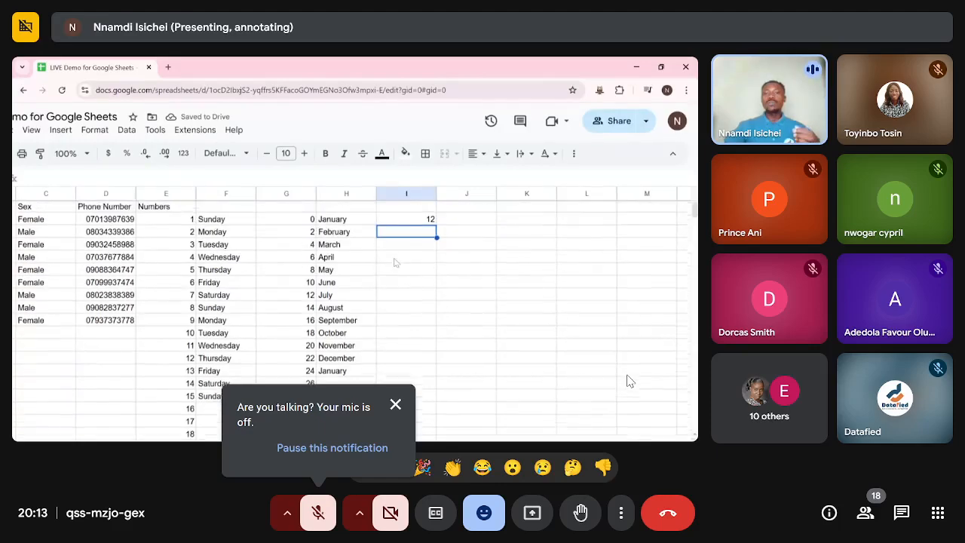
pyautogui.click(420, 219)
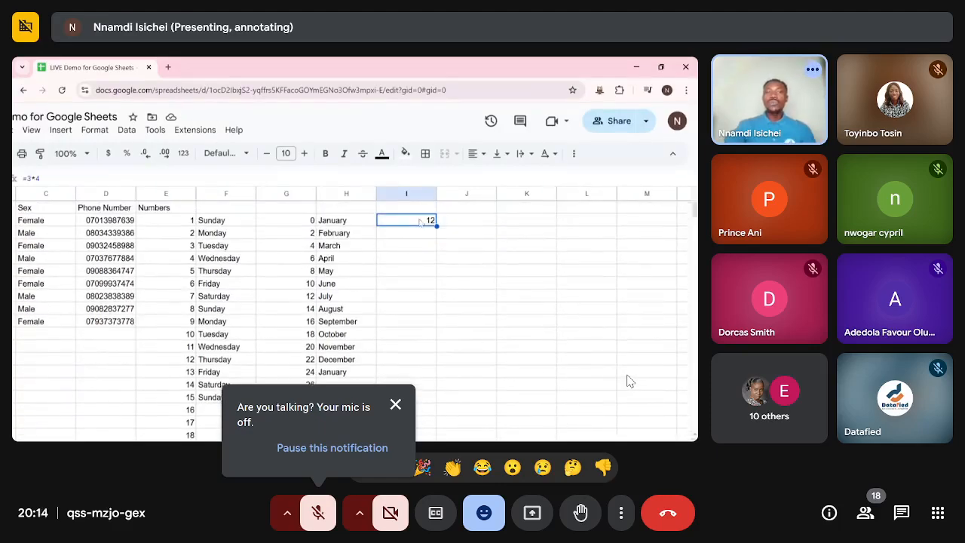
pyautogui.scroll(3, 437, 275)
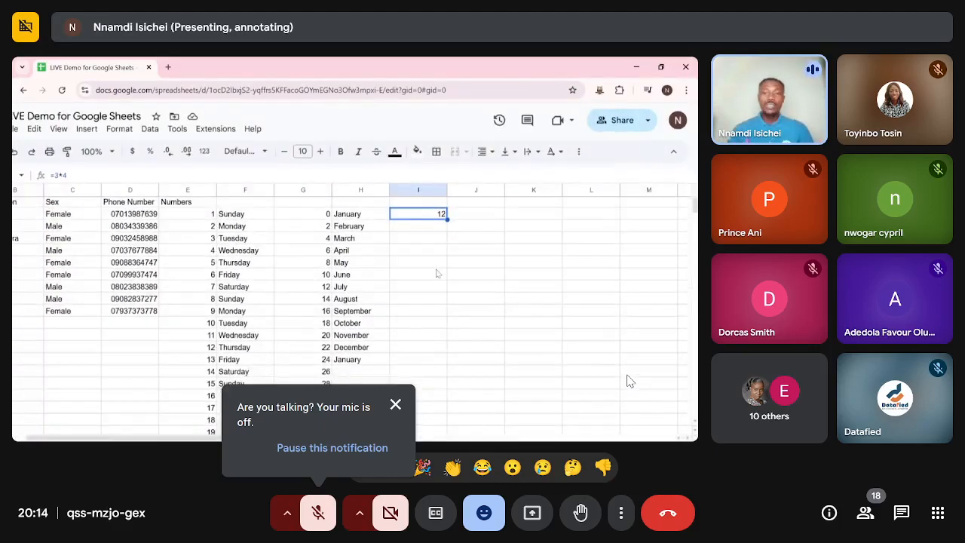
pyautogui.scroll(-3, 436, 272)
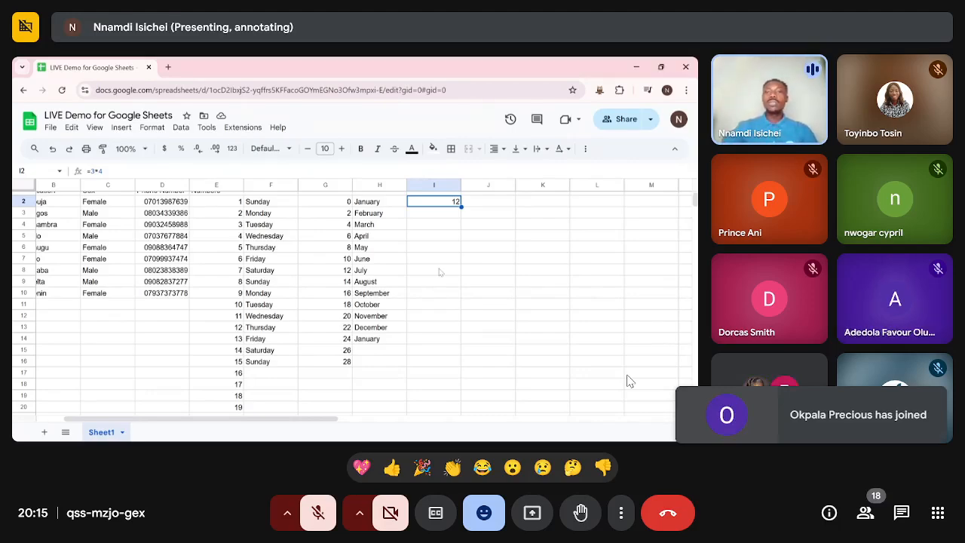
# Clear the formula from cell I2 and enter the heading "Maths Operations" in I1.
pyautogui.scroll(1, 440, 272)
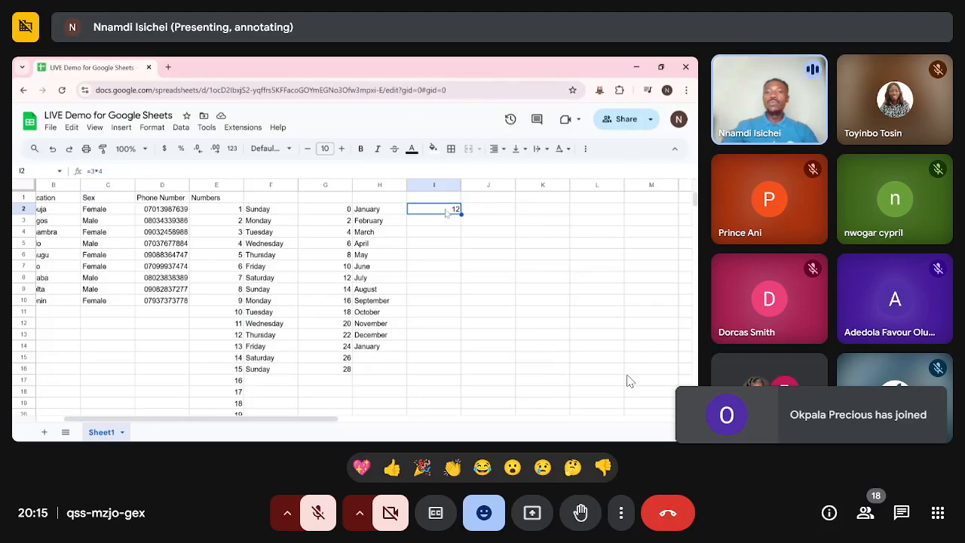
pyautogui.press('Delete')
pyautogui.click(447, 199)
pyautogui.write('Math')
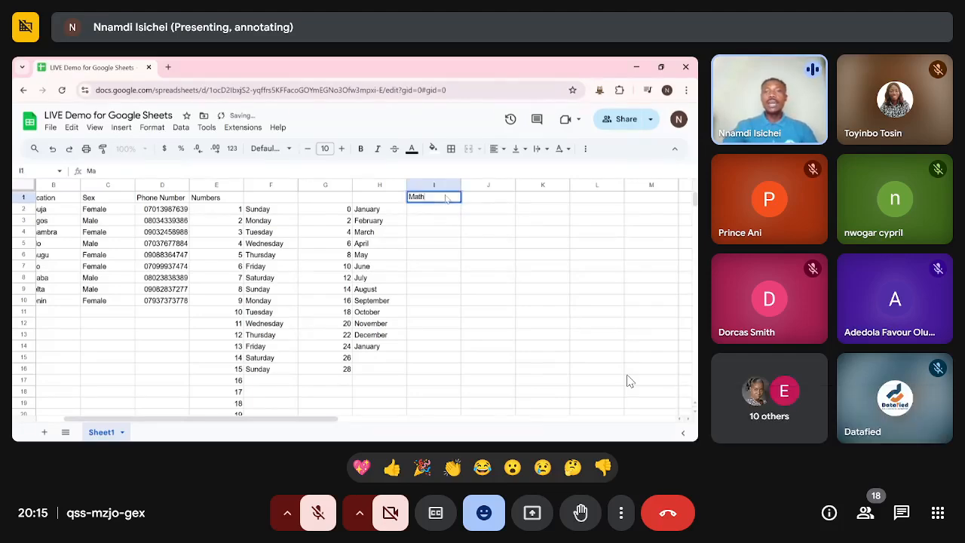
pyautogui.write('s Op')
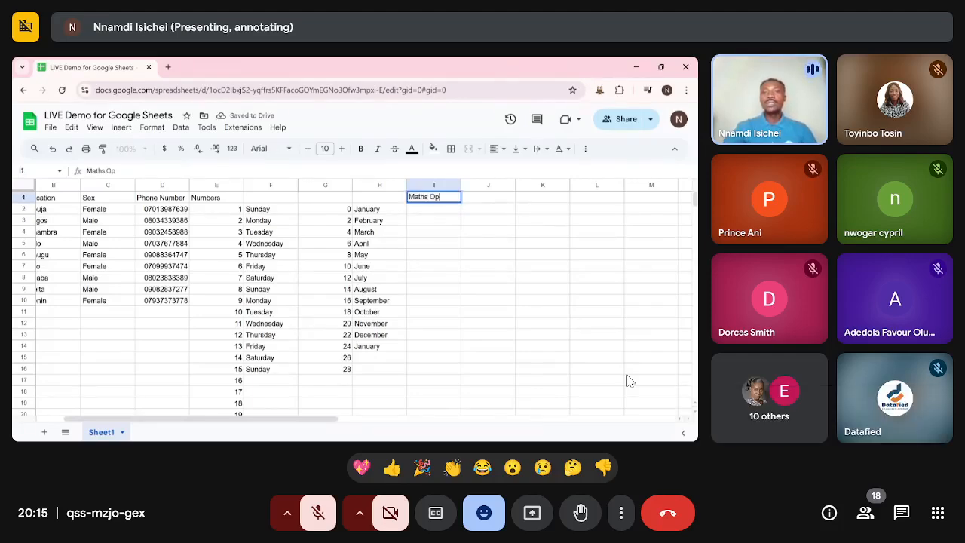
pyautogui.write('eaations')
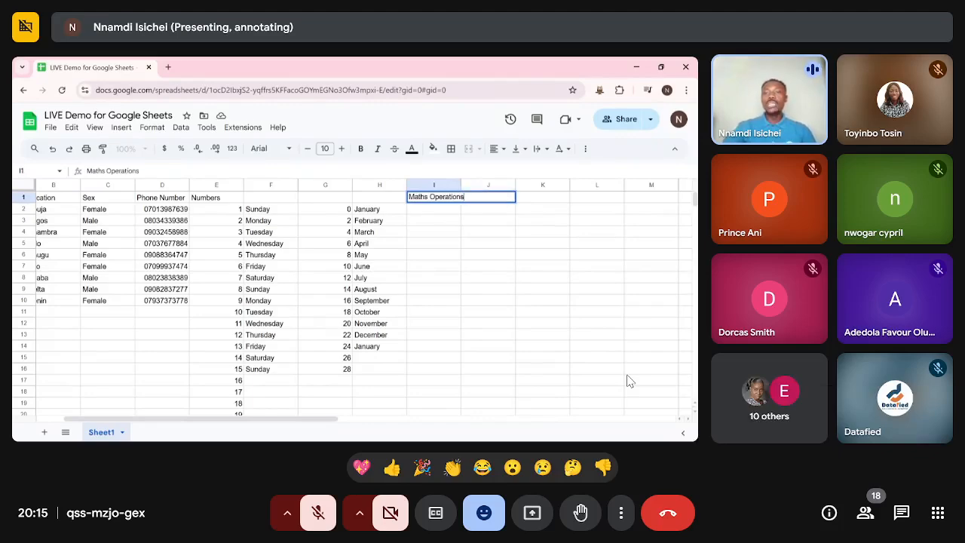
pyautogui.press('Tab')
# Enter the heading "Spreadsheet Operations" in J1 and widen column I so its heading fits.
pyautogui.write('Spre')
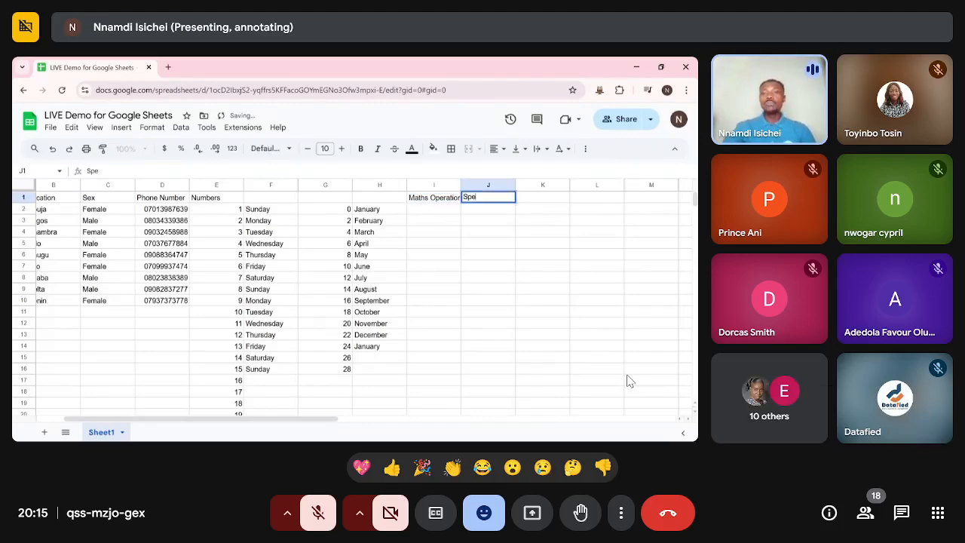
pyautogui.write('adsheet')
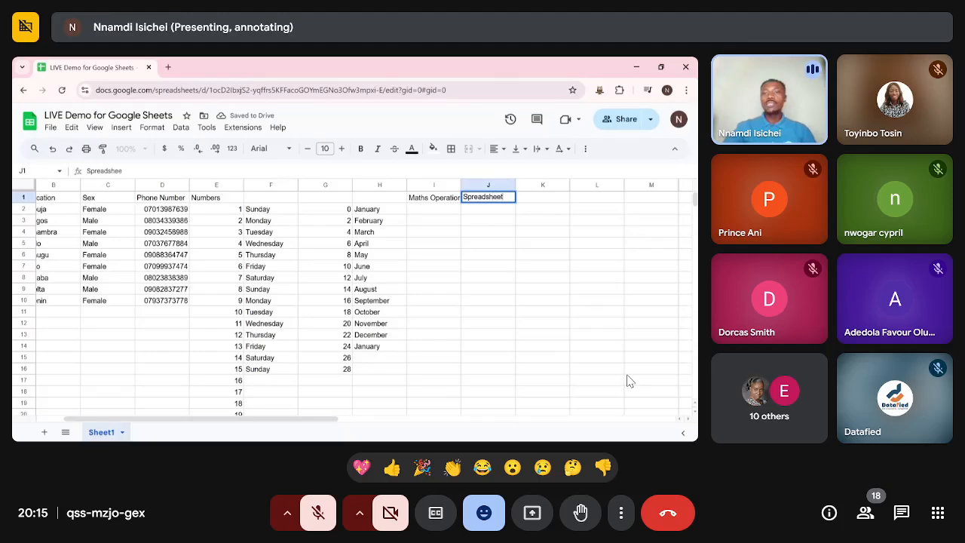
pyautogui.write(' Oper')
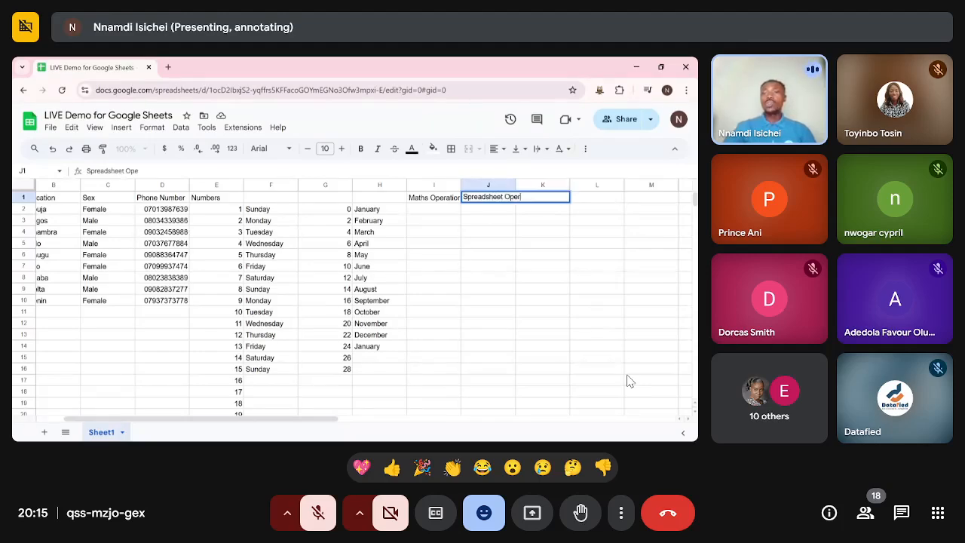
pyautogui.write('ations')
pyautogui.press('Return')
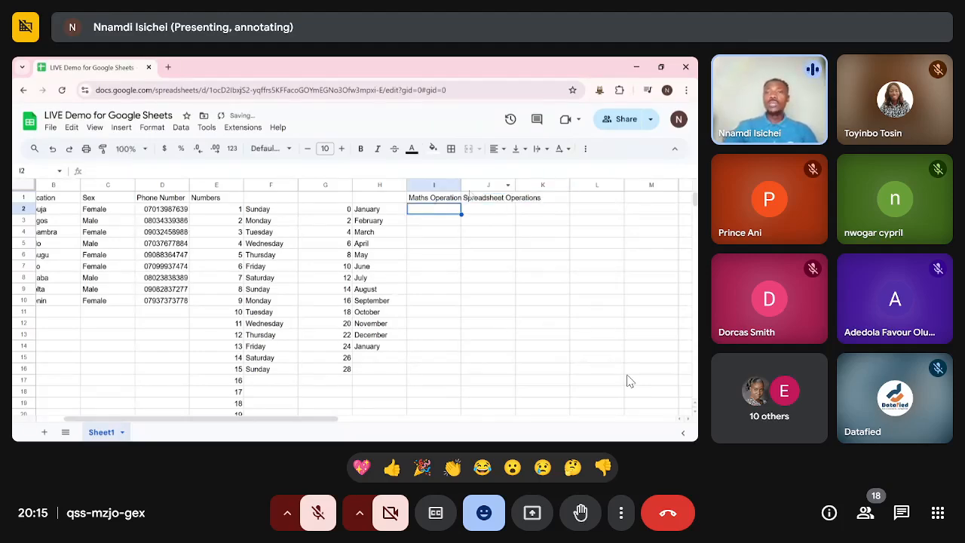
pyautogui.moveTo(462, 186); pyautogui.dragTo(470, 186)
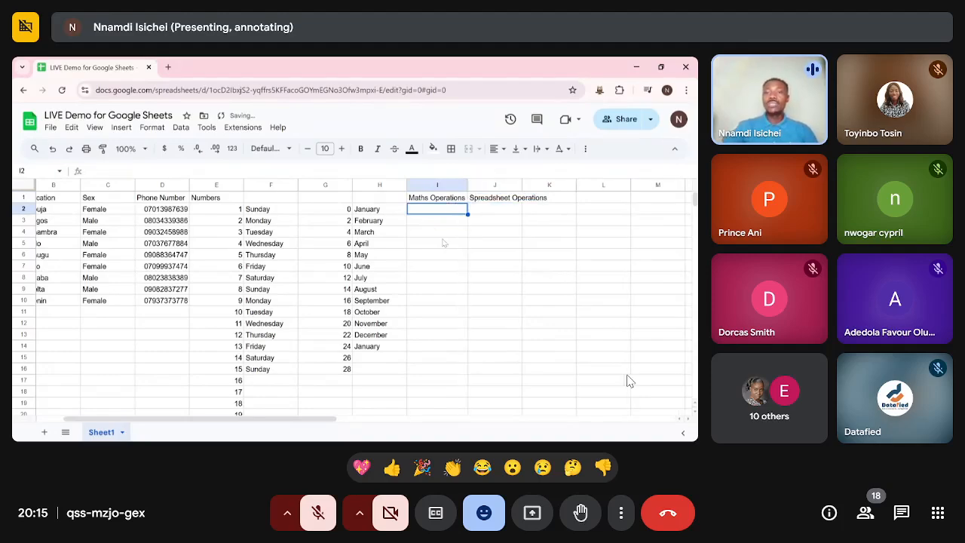
# Insert a column to the left of Maths Operations and enter "Name of Operation" as its heading.
pyautogui.hscroll(2, 445, 242)
pyautogui.hscroll(2, 443, 242)
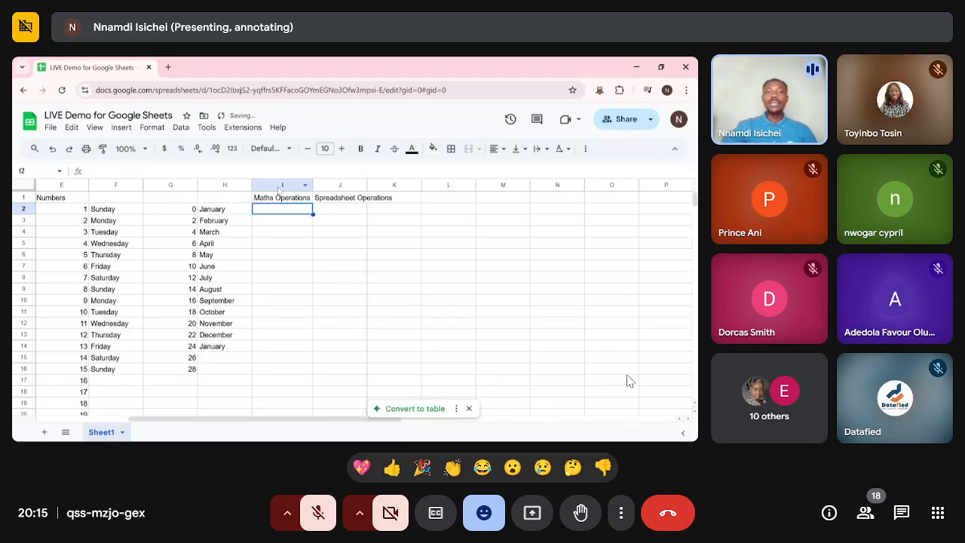
pyautogui.rightClick(278, 187)
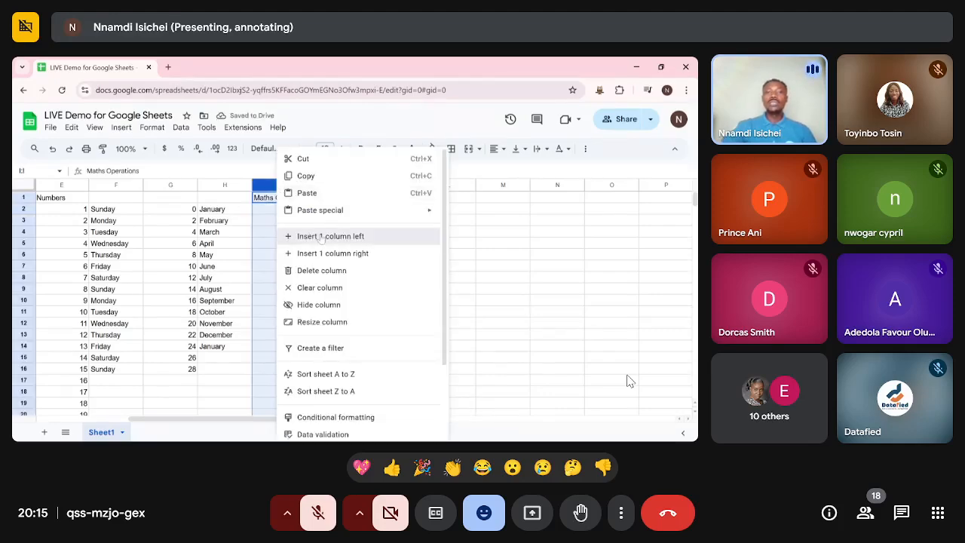
pyautogui.click(321, 237)
pyautogui.click(287, 198)
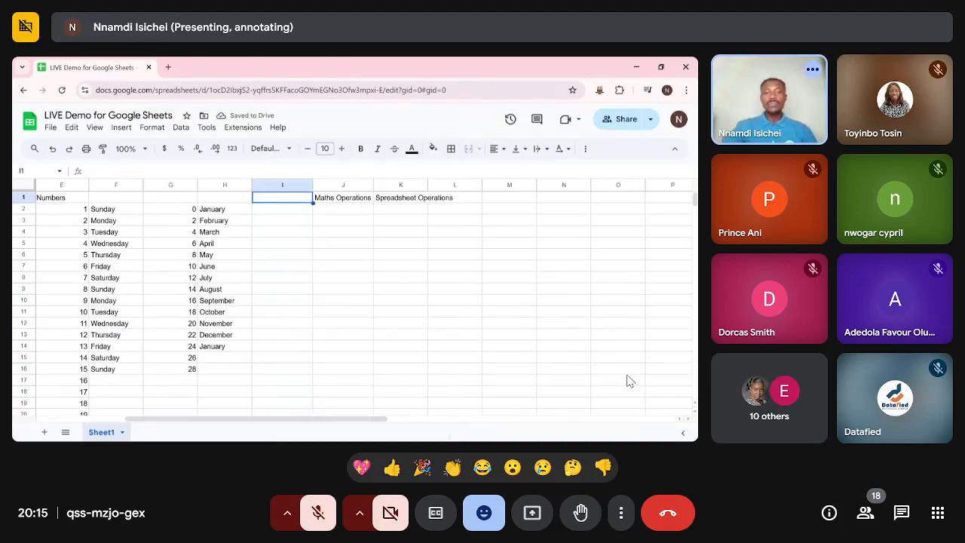
pyautogui.write('Name of Operation')
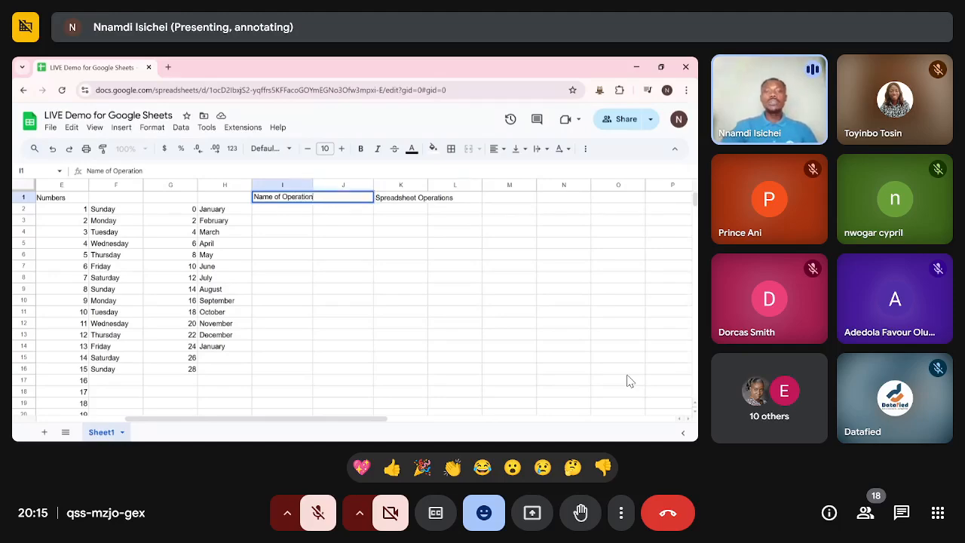
pyautogui.press('Return')
# List Addition, Subtraction and Multiplication in cells I2 to I4 under Name of Operation.
pyautogui.write('Addition')
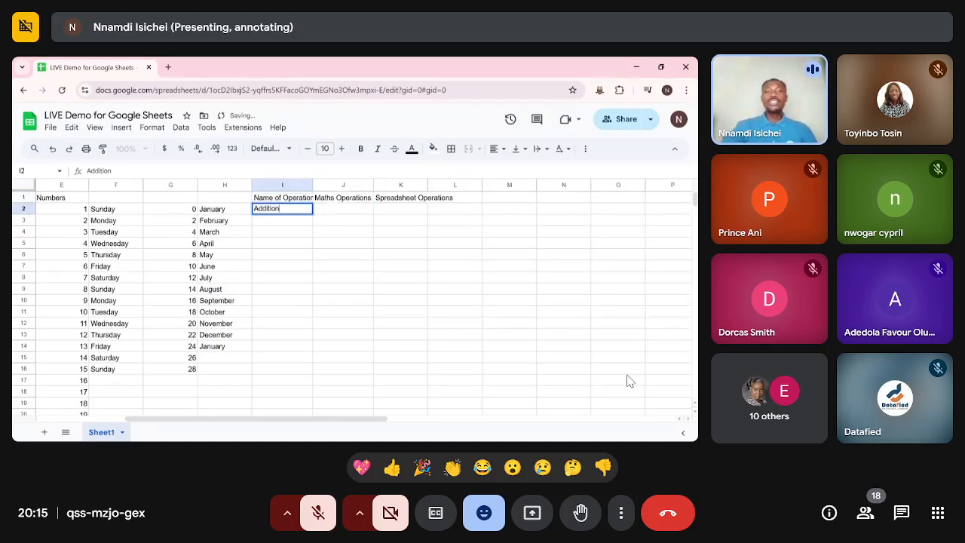
pyautogui.press('Return')
pyautogui.write('Subt')
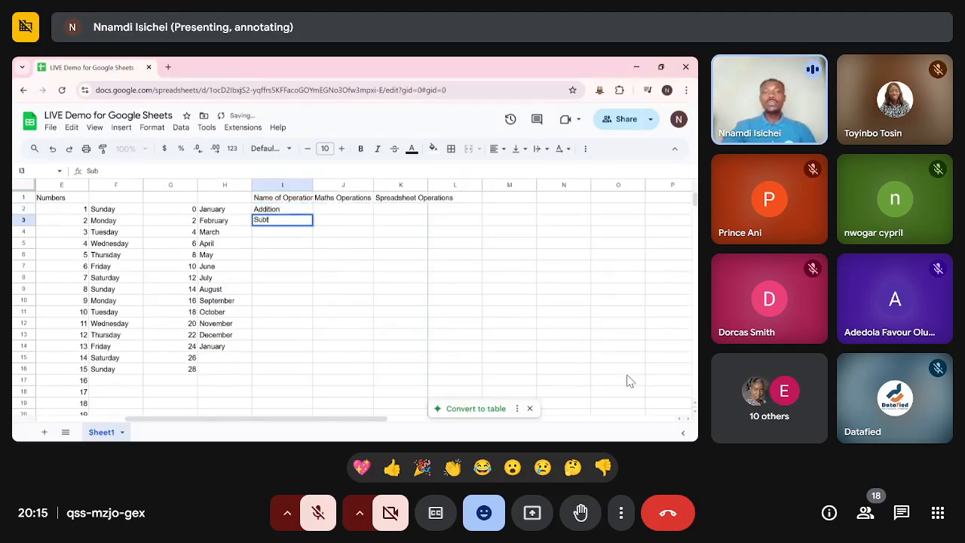
pyautogui.write('raction')
pyautogui.press('Return')
pyautogui.write('Mu')
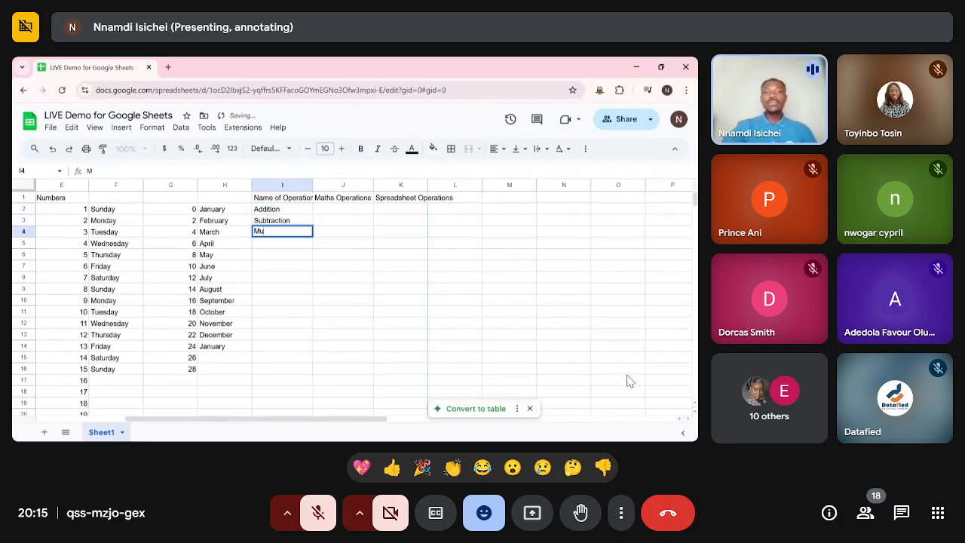
pyautogui.write('ltiplication')
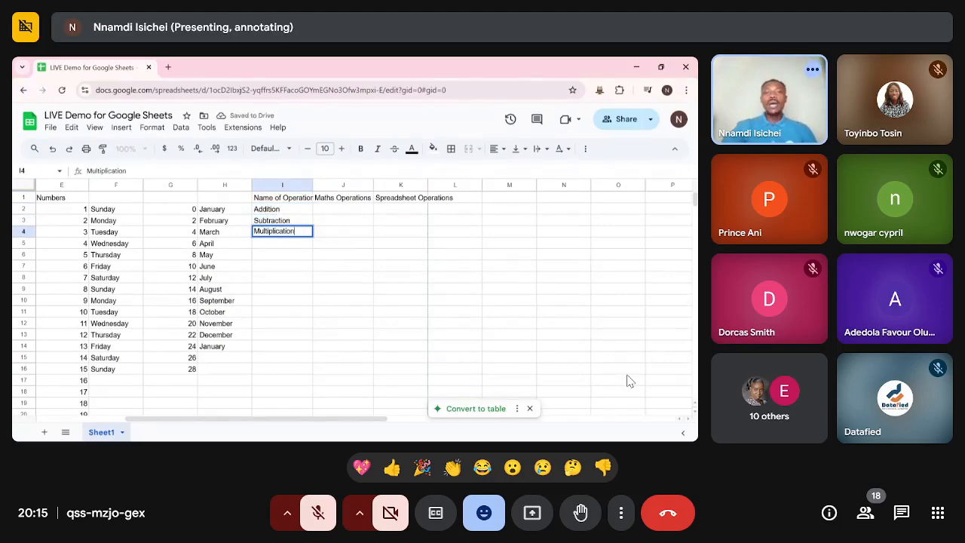
pyautogui.press('Return')
# Add Division, Exponent and Square root to the operation list in cells I5 to I7.
pyautogui.write('Division')
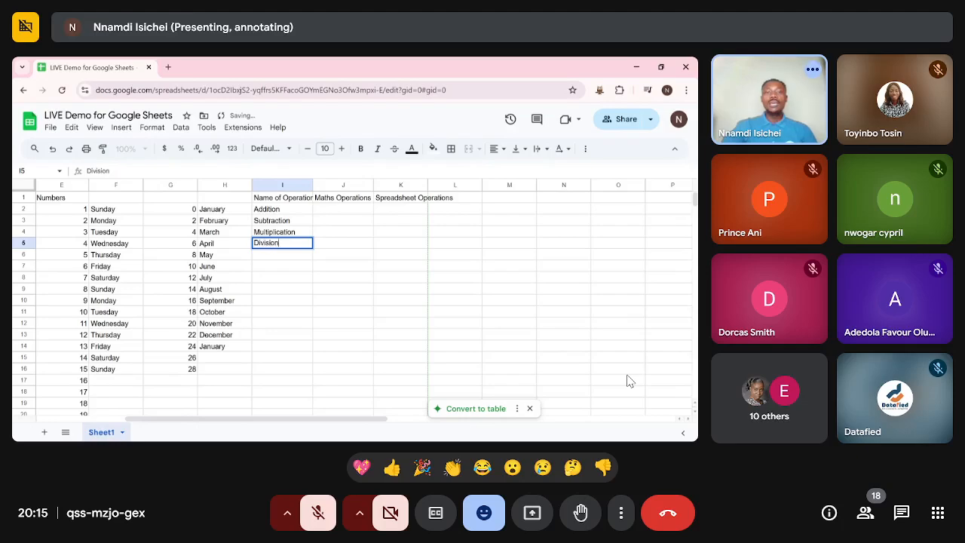
pyautogui.press('Return')
pyautogui.write('Exponent')
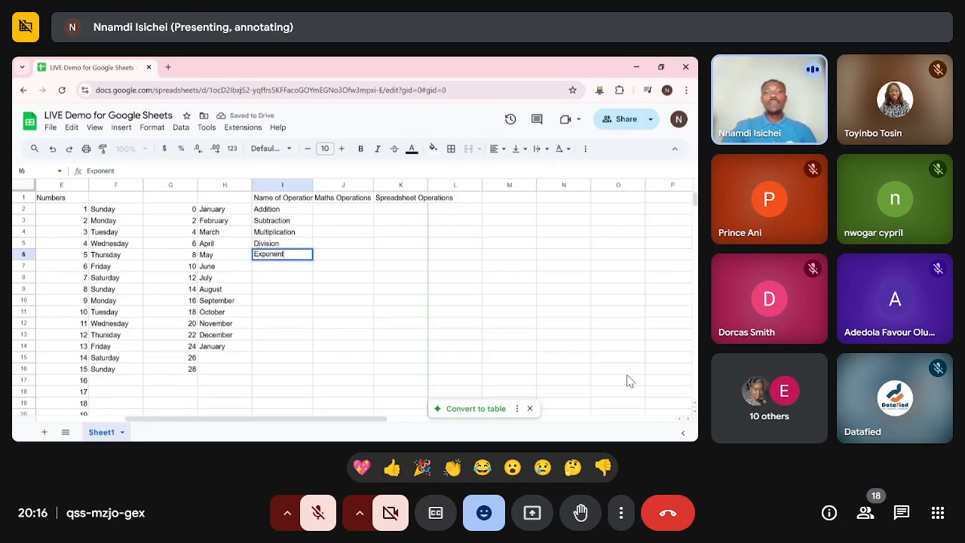
pyautogui.press('Return')
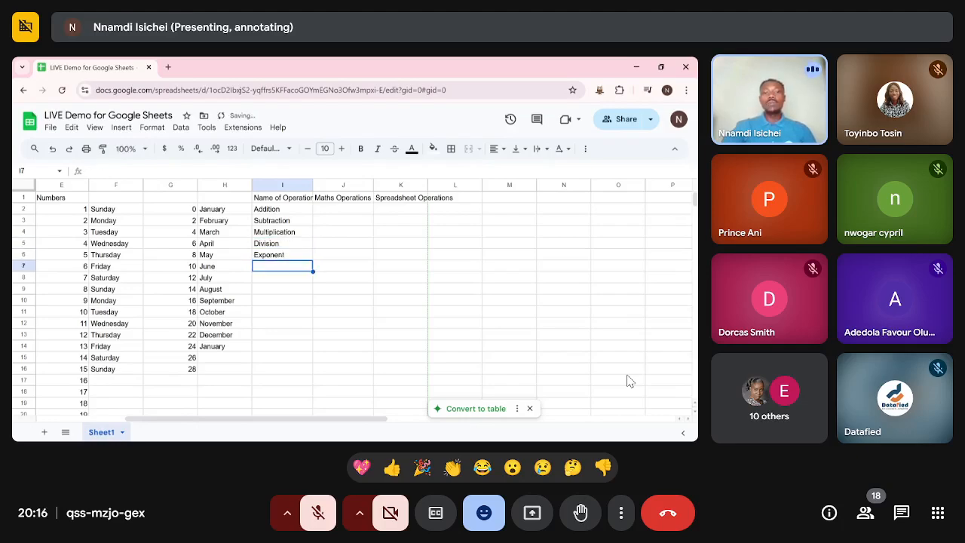
pyautogui.write('Square r')
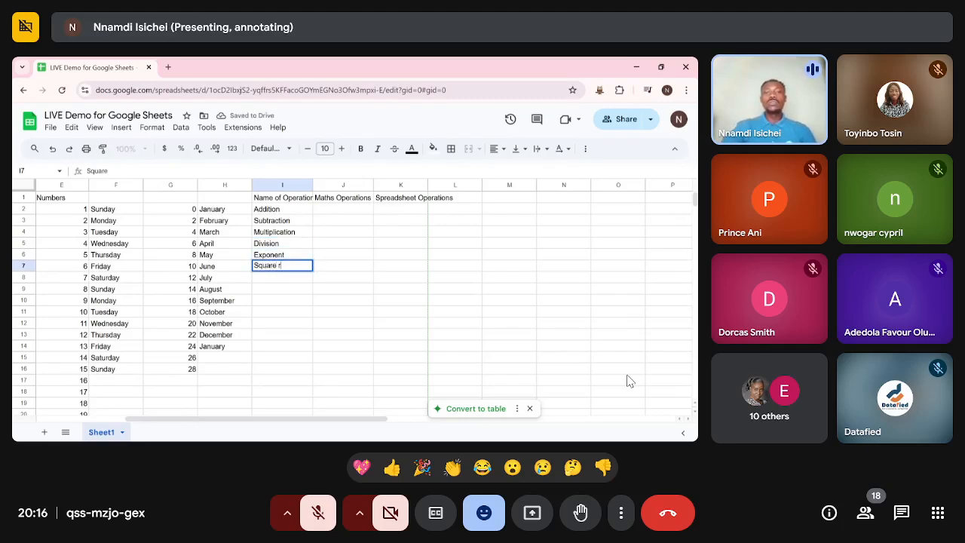
pyautogui.write('oot')
pyautogui.press('Return')
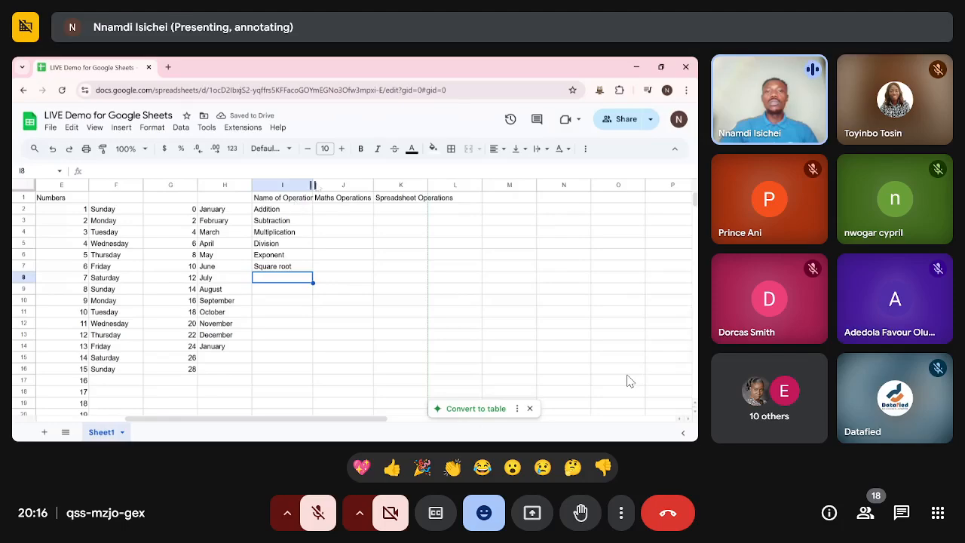
# Fit columns I and K to their contents and format headings I1:K1 in bold with an orange fill.
pyautogui.doubleClick(312, 184)
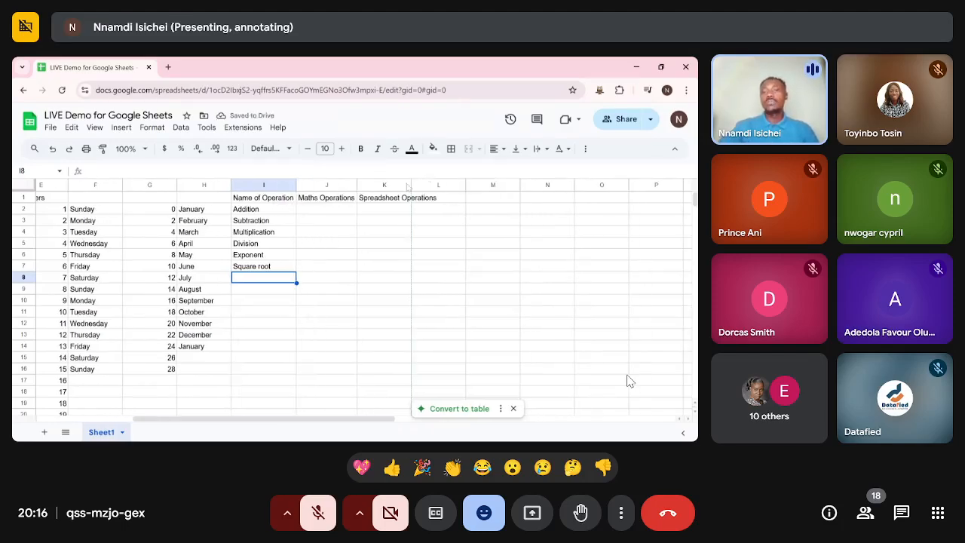
pyautogui.doubleClick(410, 184)
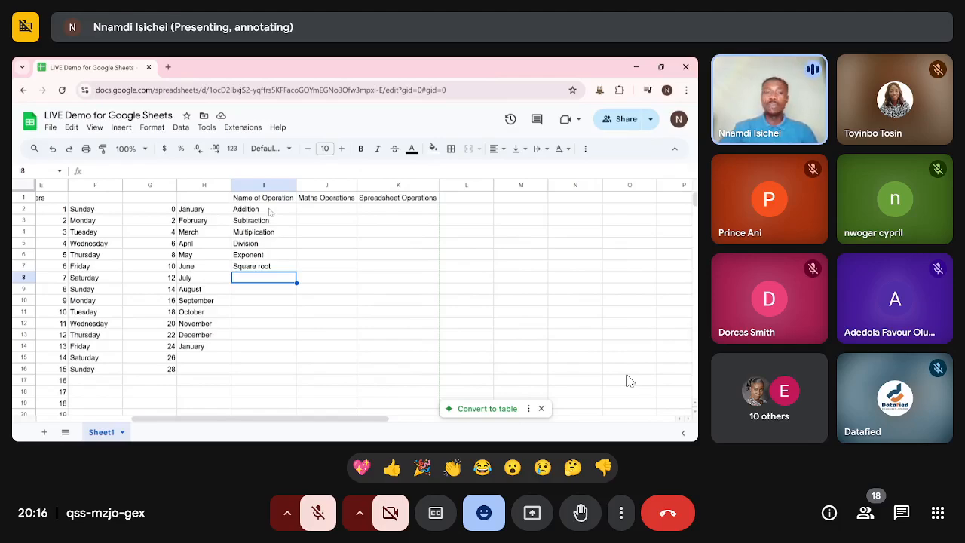
pyautogui.moveTo(263, 202); pyautogui.dragTo(395, 201)
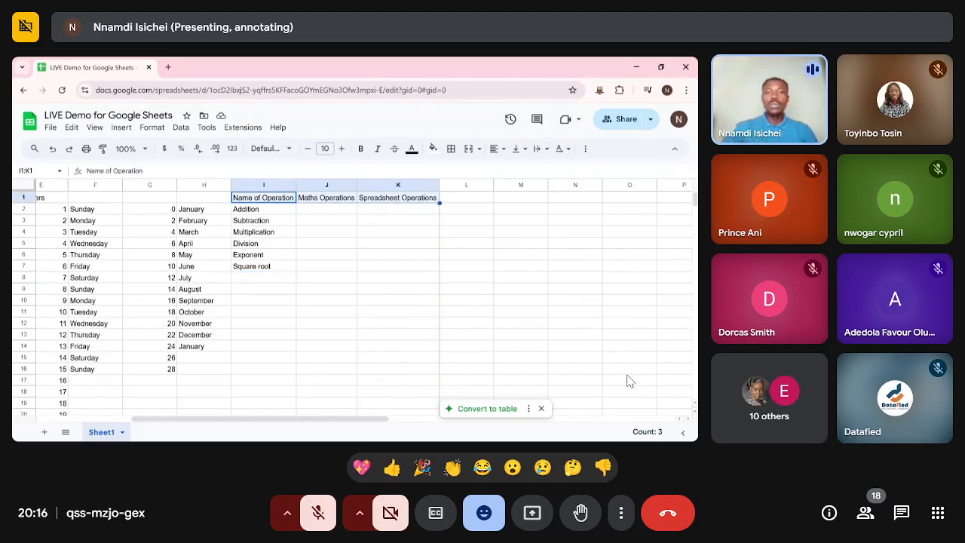
pyautogui.click(361, 148)
pyautogui.click(433, 149)
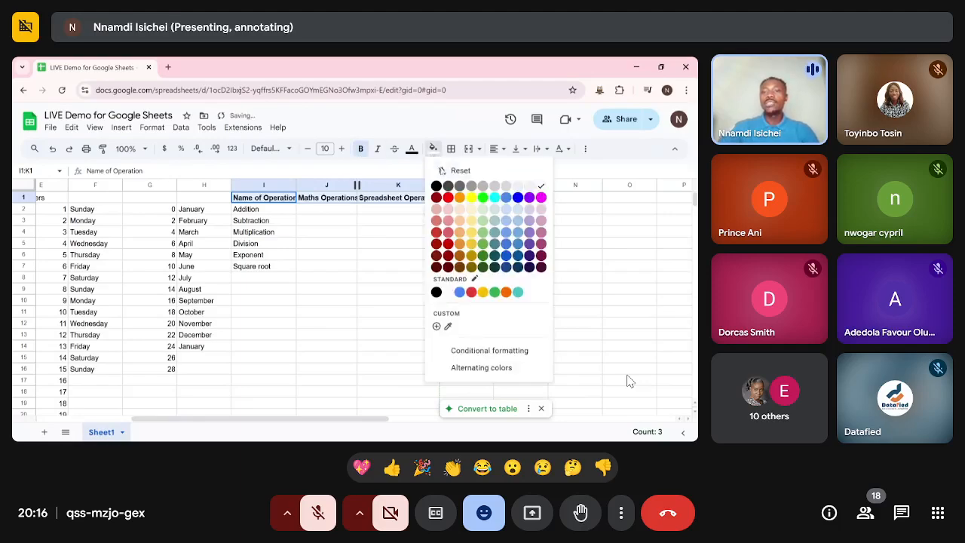
pyautogui.click(460, 199)
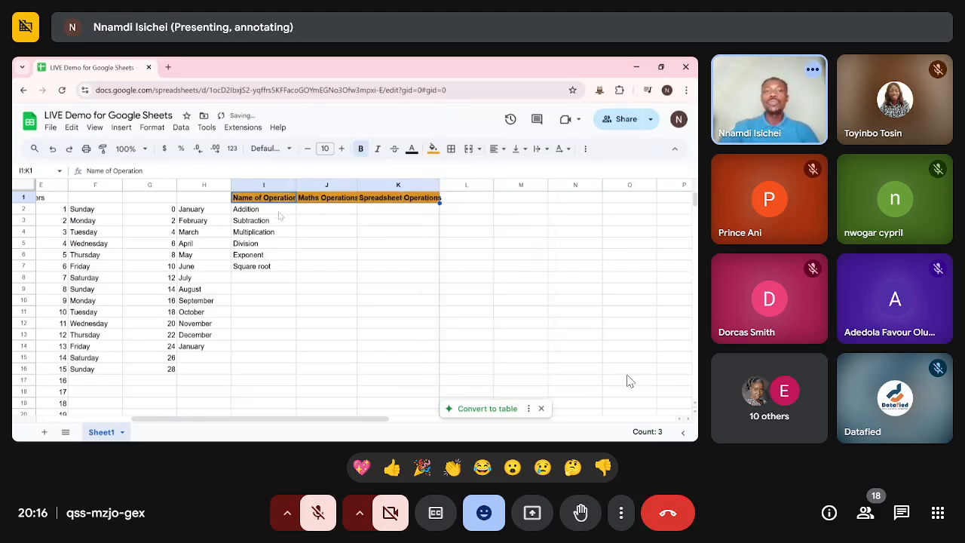
# Apply all borders to the operations table in I1:K7.
pyautogui.moveTo(272, 202); pyautogui.dragTo(394, 267)
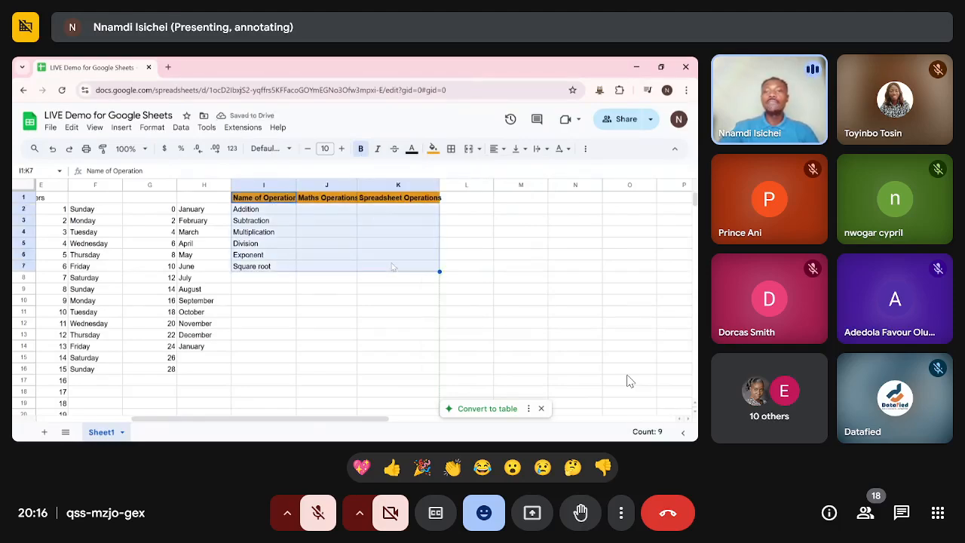
pyautogui.click(451, 154)
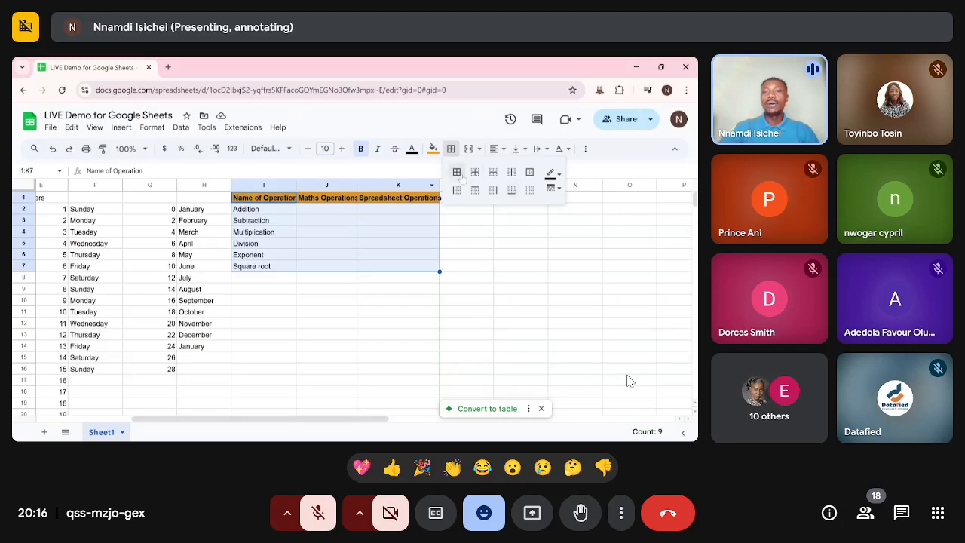
pyautogui.click(458, 173)
pyautogui.click(337, 280)
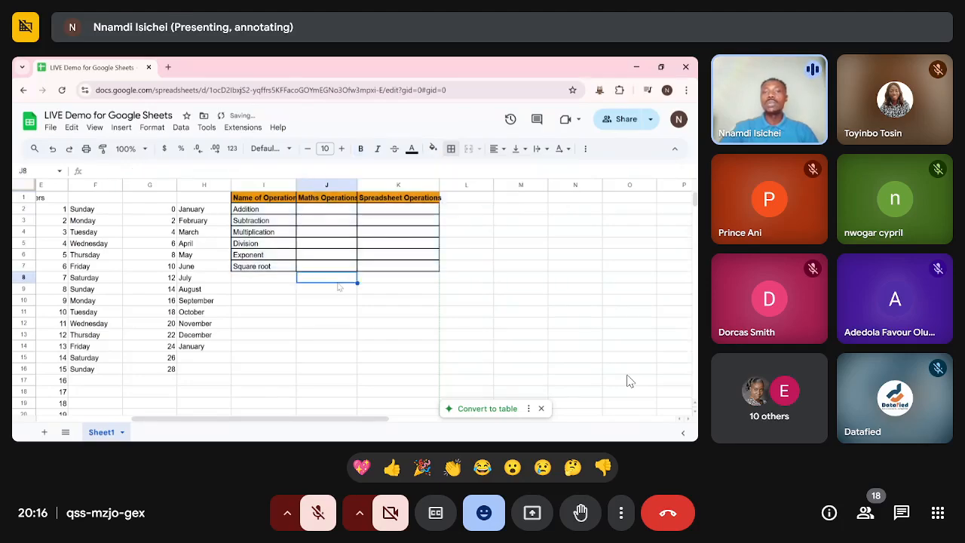
# Widen columns K and J slightly so the bold Spreadsheet Operations and Maths Operations headings fit.
pyautogui.scroll(2, 339, 285)
pyautogui.scroll(1, 339, 286)
pyautogui.hscroll(2, 339, 287)
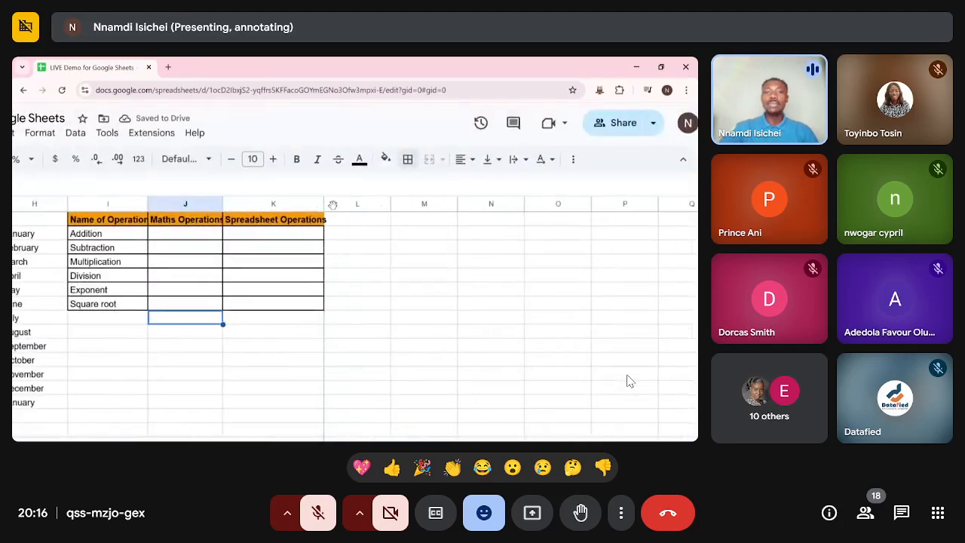
pyautogui.moveTo(324, 204); pyautogui.dragTo(330, 204)
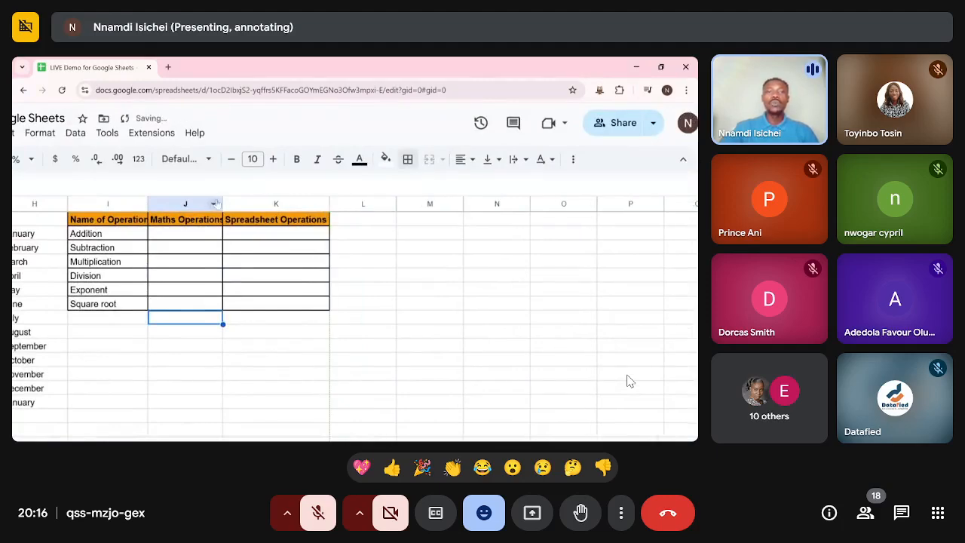
pyautogui.moveTo(222, 203); pyautogui.dragTo(229, 203)
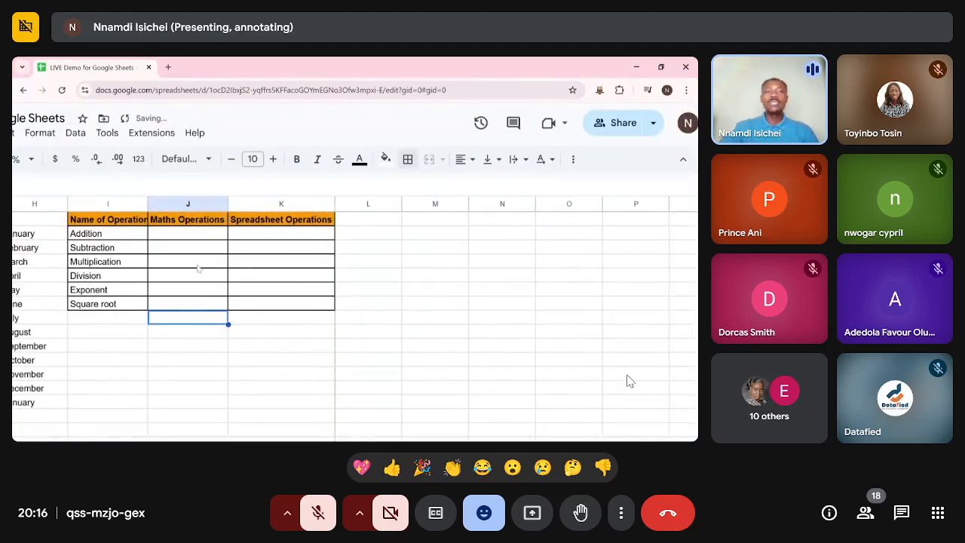
# Enter a plus sign as plain text ('+) in J2 as the maths operator for Addition.
pyautogui.hscroll(-3, 198, 251)
pyautogui.click(235, 234)
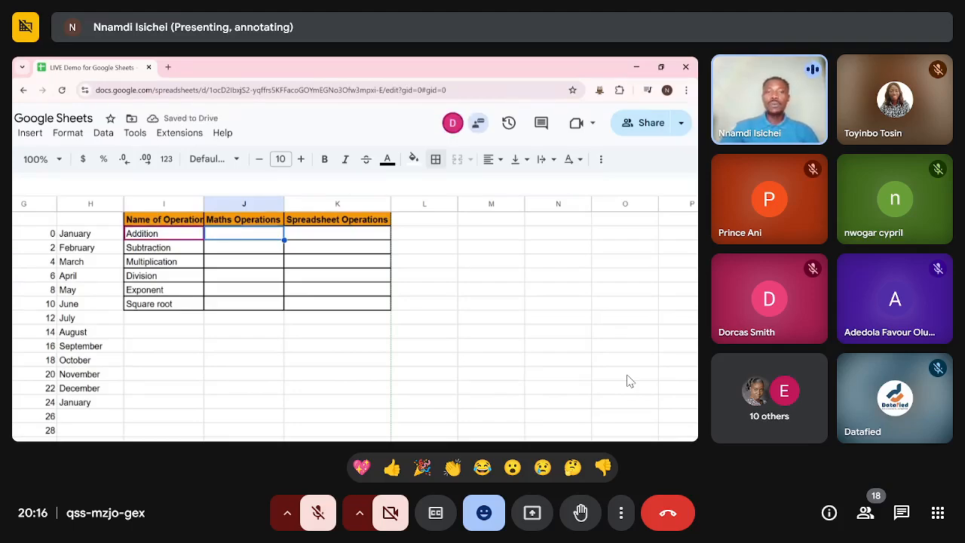
pyautogui.write("'+")
pyautogui.press('Return')
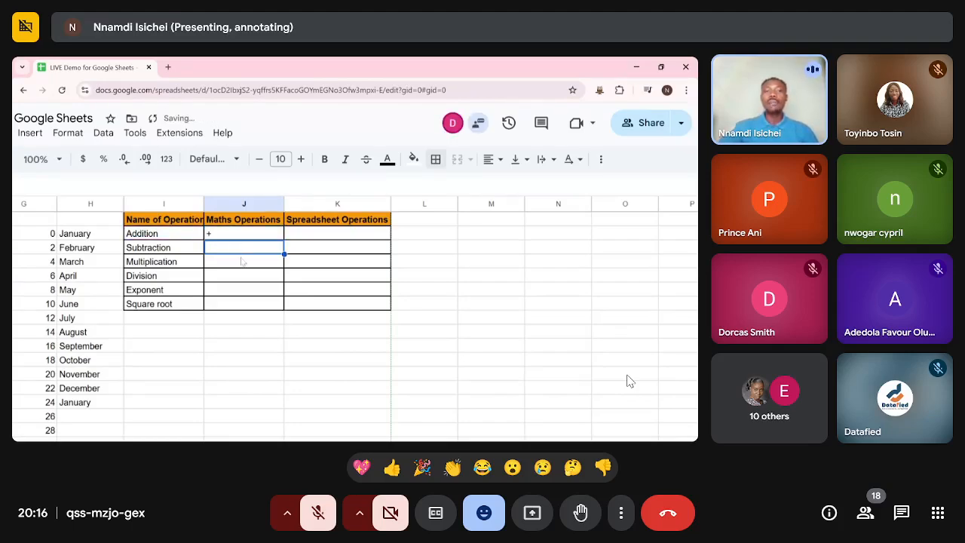
# Enter a minus sign in J3 for Subtraction and × in J4 for Multiplication, both as plain text.
pyautogui.write("'-")
pyautogui.press('Return')
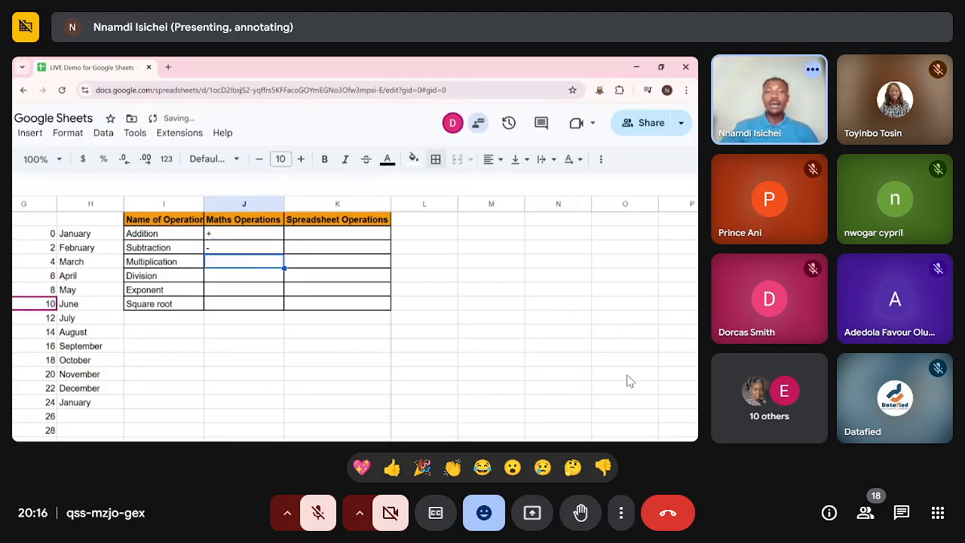
pyautogui.write("'")
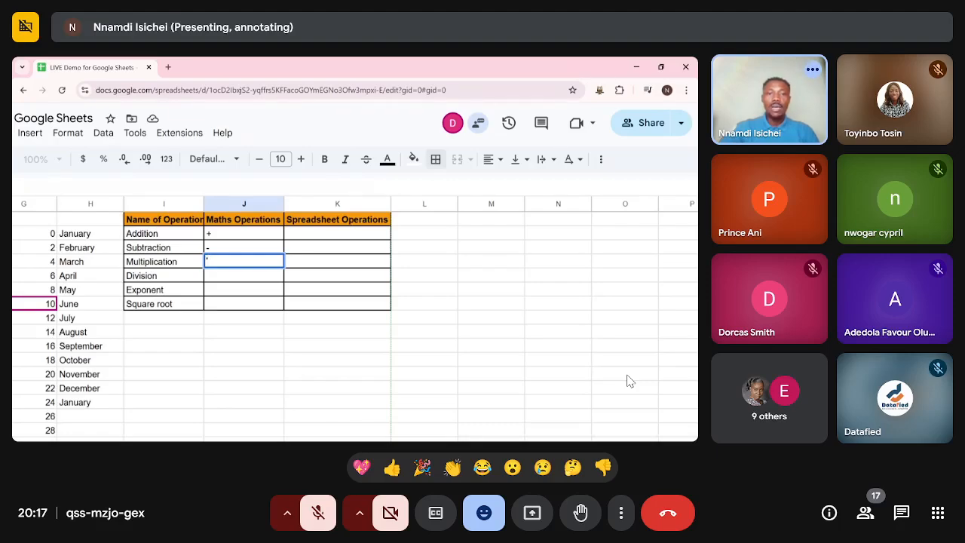
pyautogui.write('*')
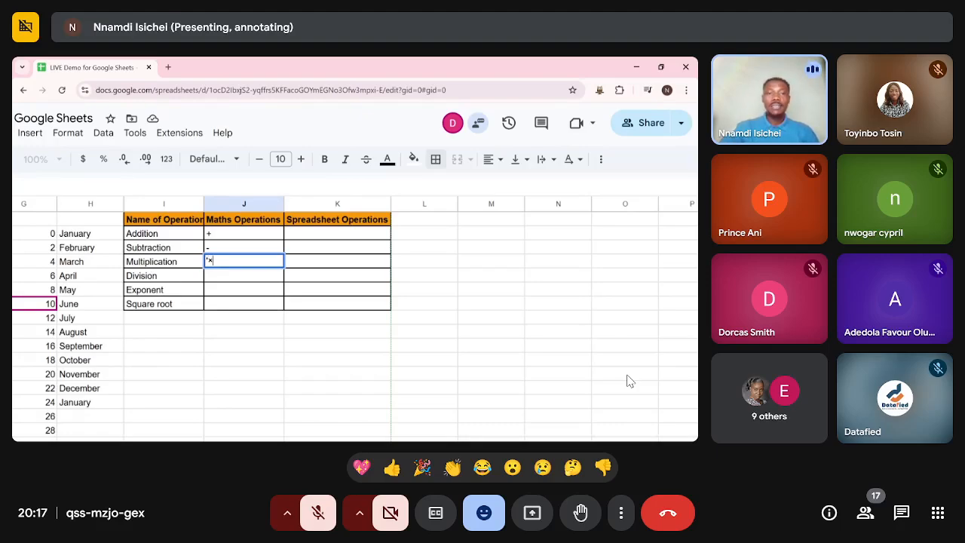
pyautogui.press('Return')
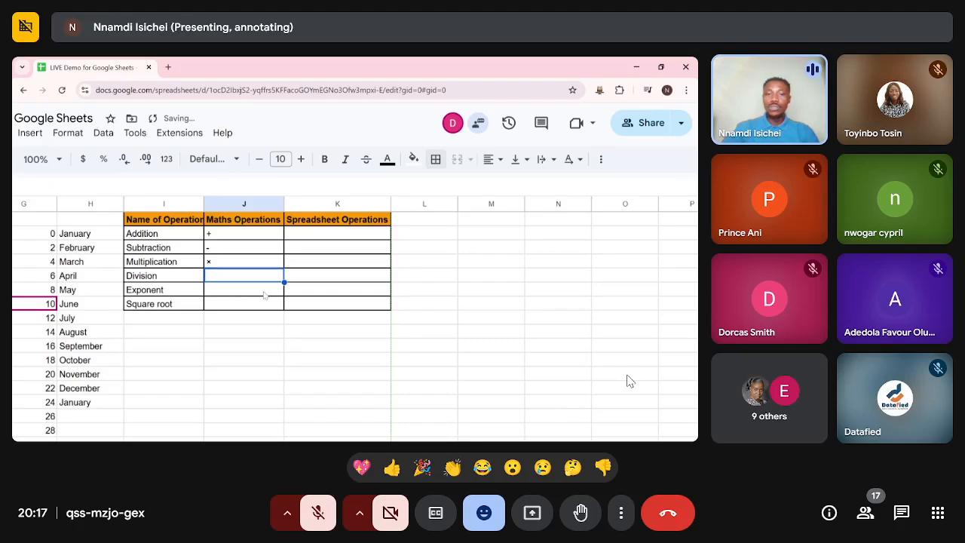
# Enter ÷ as plain text in J5 as the maths operator for Division.
pyautogui.write("'")
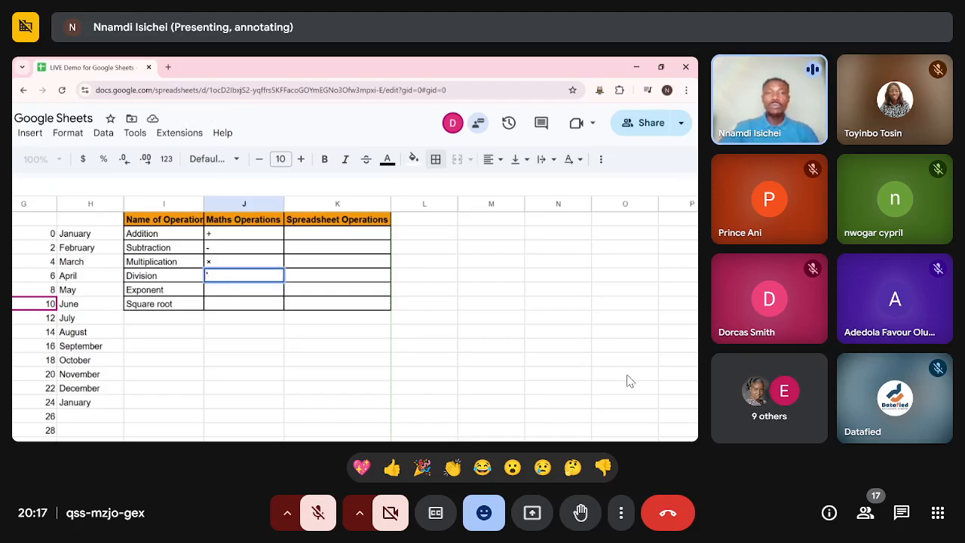
pyautogui.write('/÷')
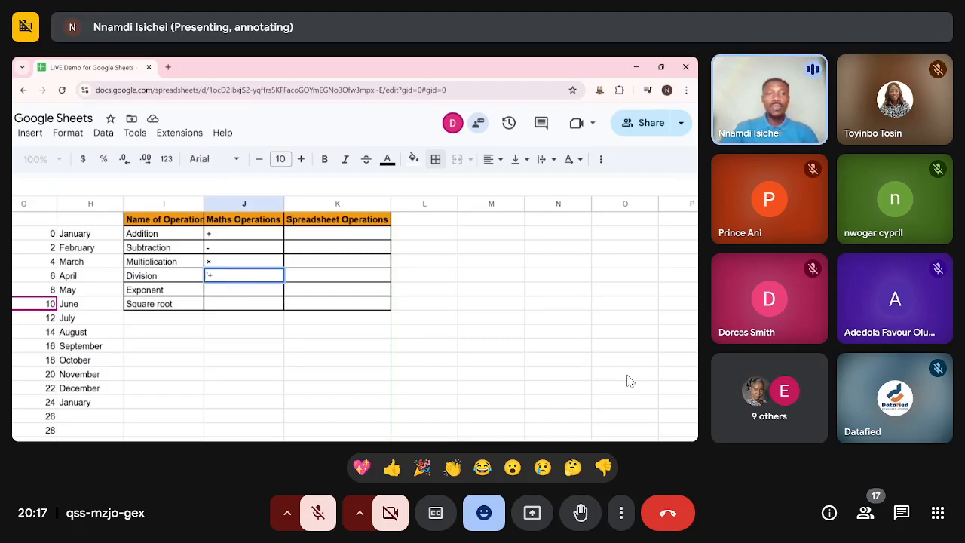
pyautogui.press('Return')
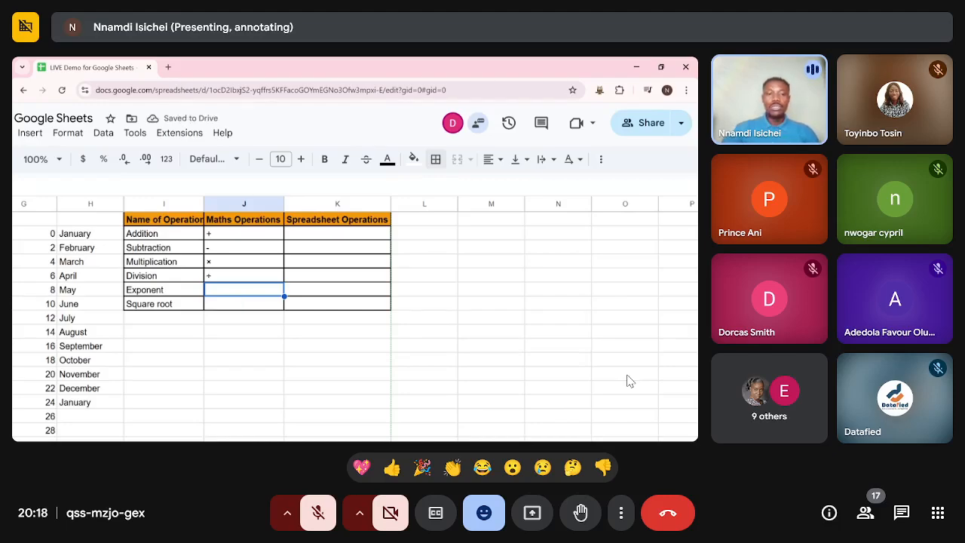
# Enter x² in J6 as the maths notation for Exponent.
pyautogui.write('x')
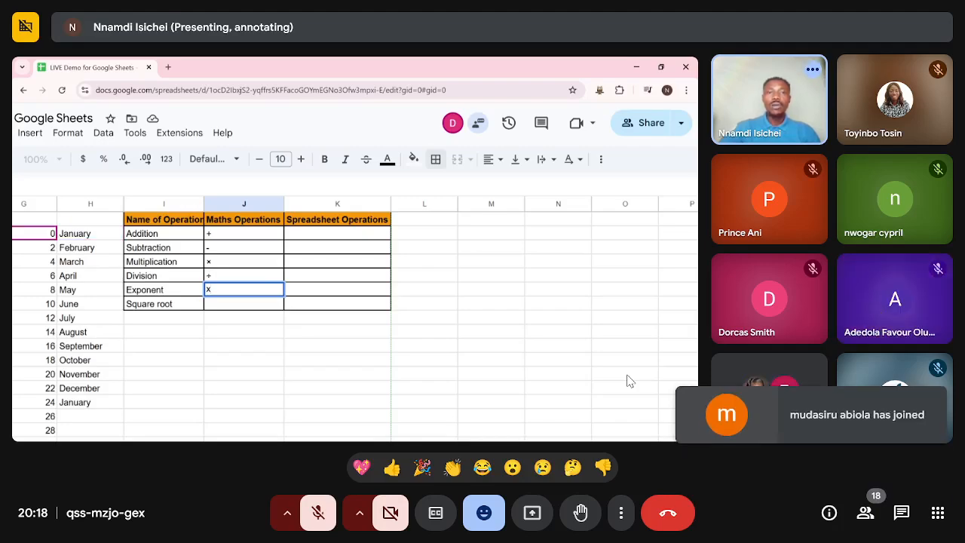
pyautogui.write('²')
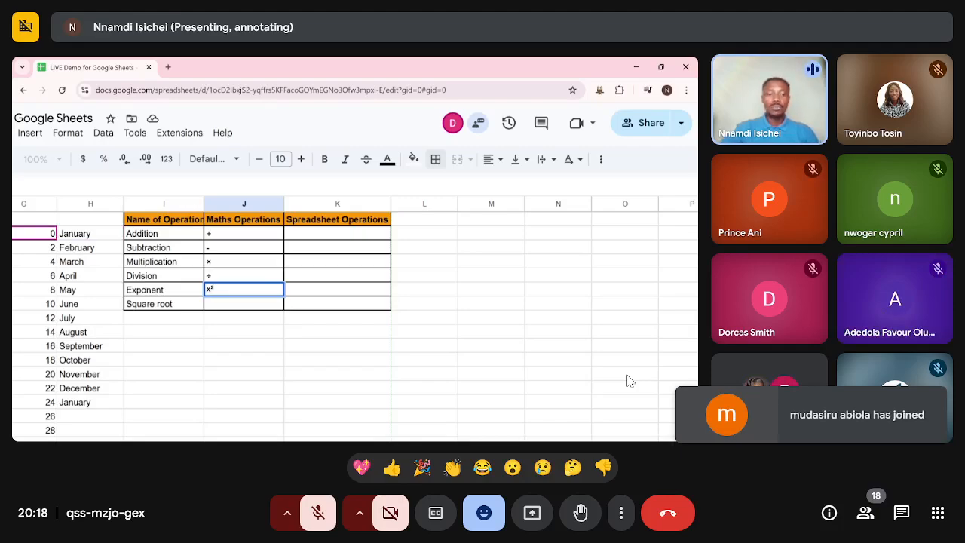
pyautogui.press('Return')
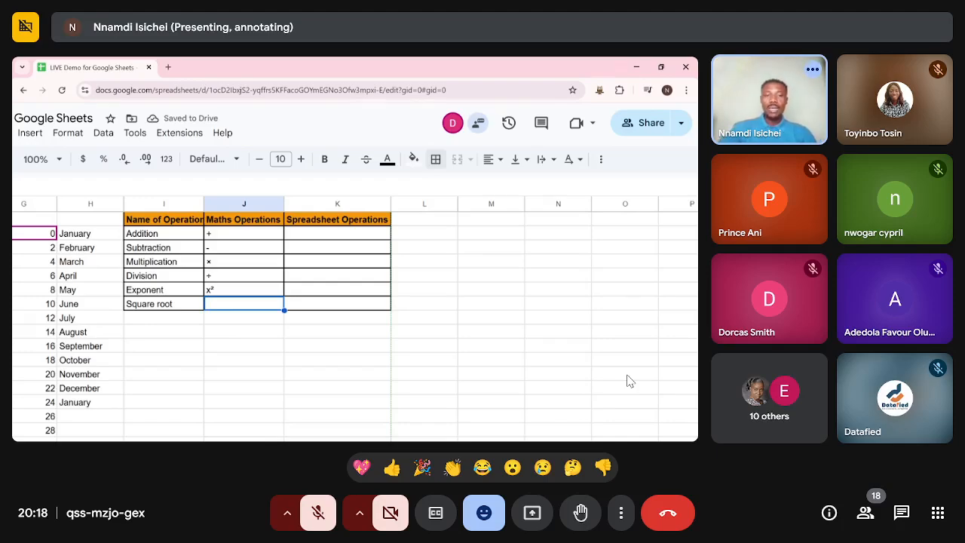
# Enter a single √ as plain text in J7 as the maths symbol for Square root.
pyautogui.press('Return')
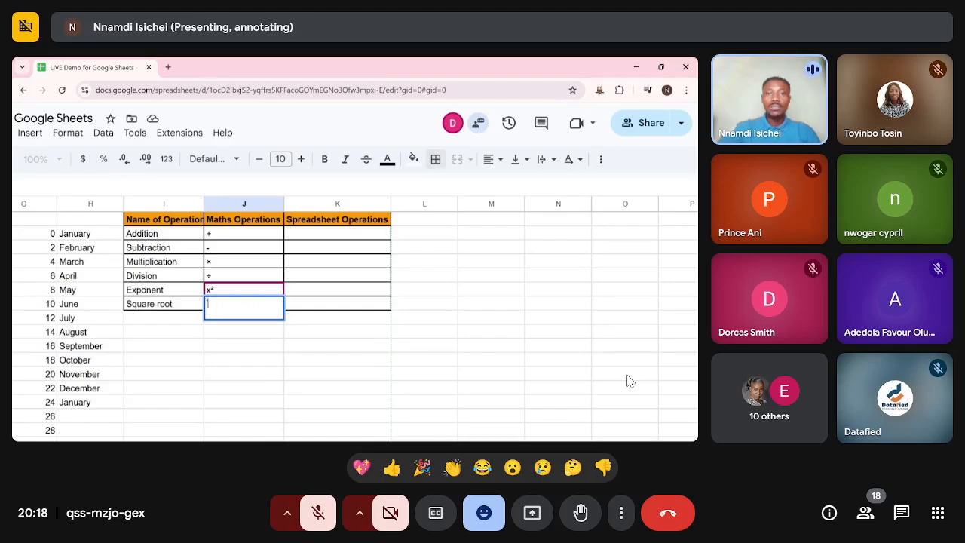
pyautogui.write('√')
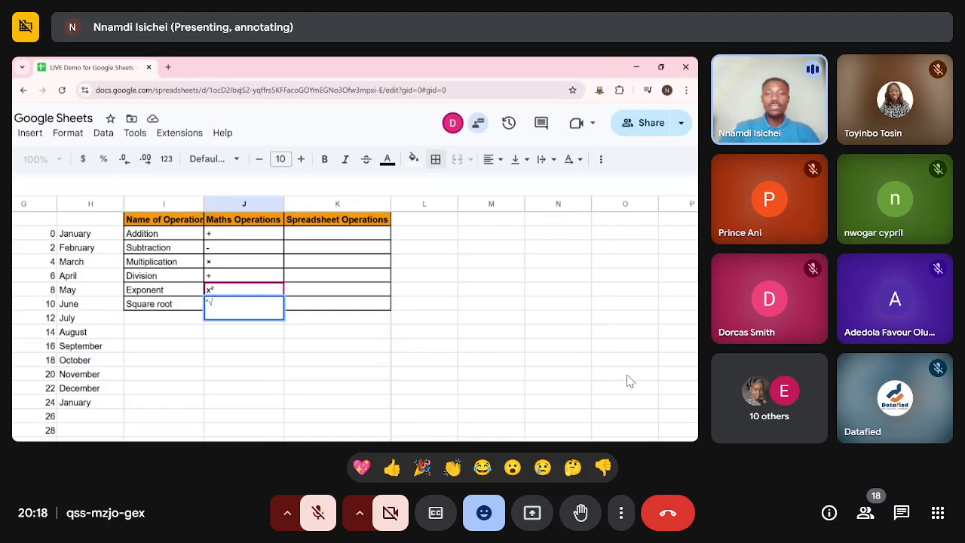
pyautogui.write('√')
pyautogui.press('BackSpace')
pyautogui.press('Return')
pyautogui.click(336, 332)
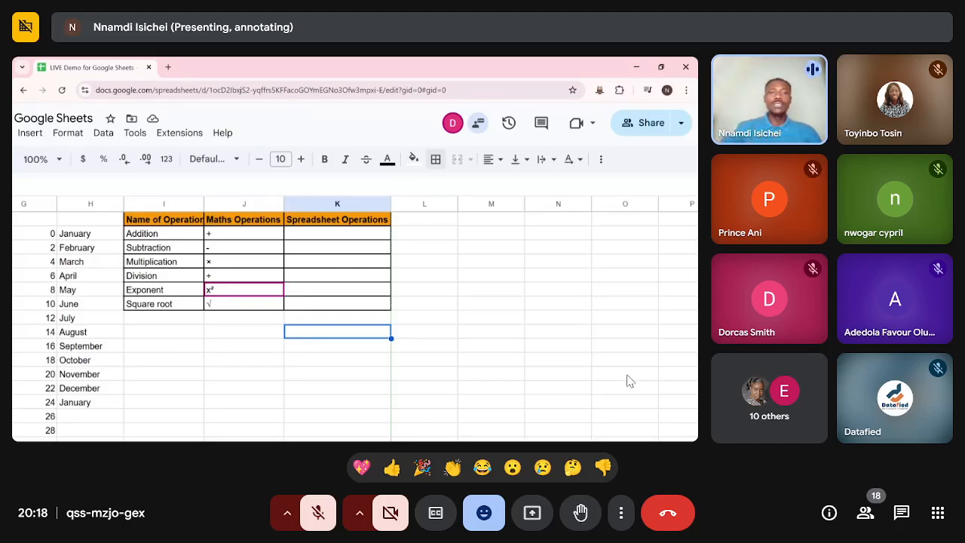
# Enter + in K2 and - in K3 as plain-text spreadsheet operators for Addition and Subtraction.
pyautogui.click(317, 235)
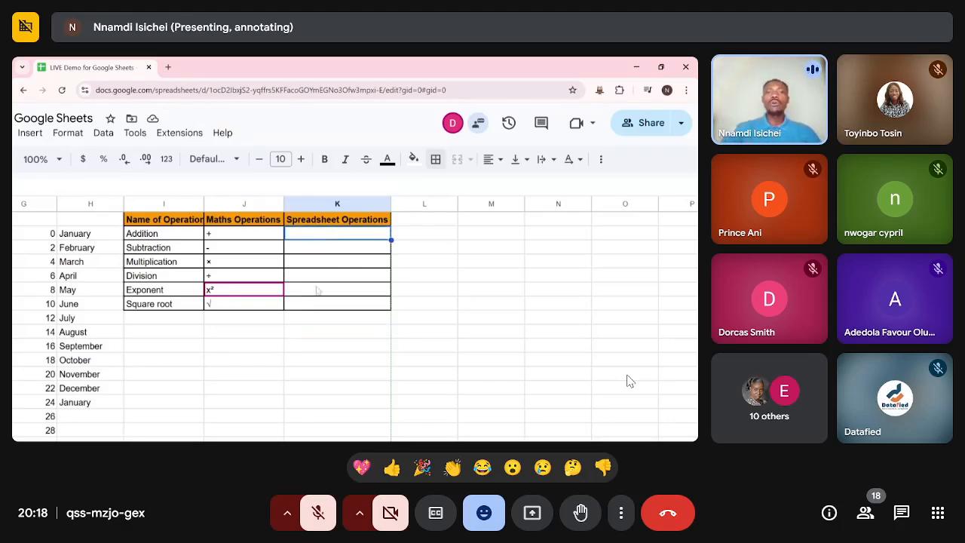
pyautogui.write('/')
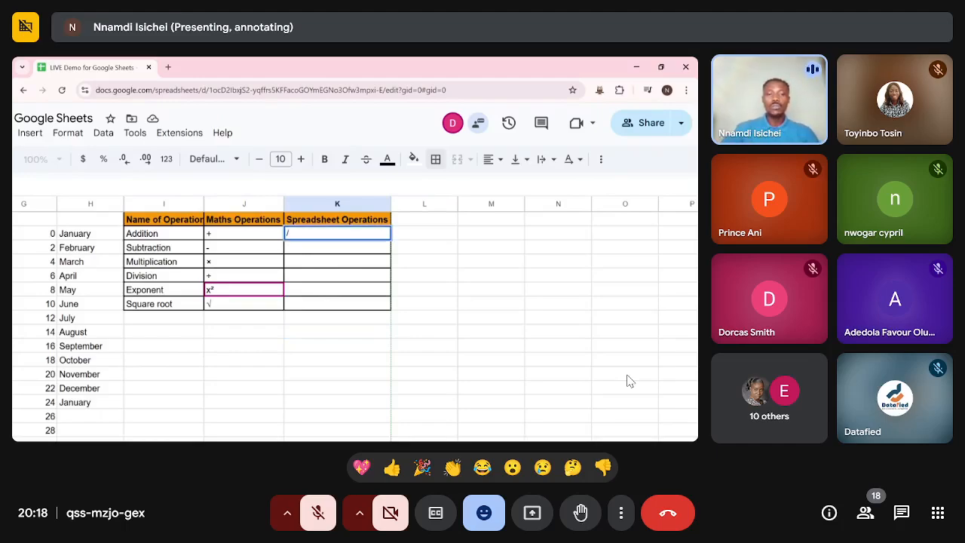
pyautogui.write('+')
pyautogui.press('Return')
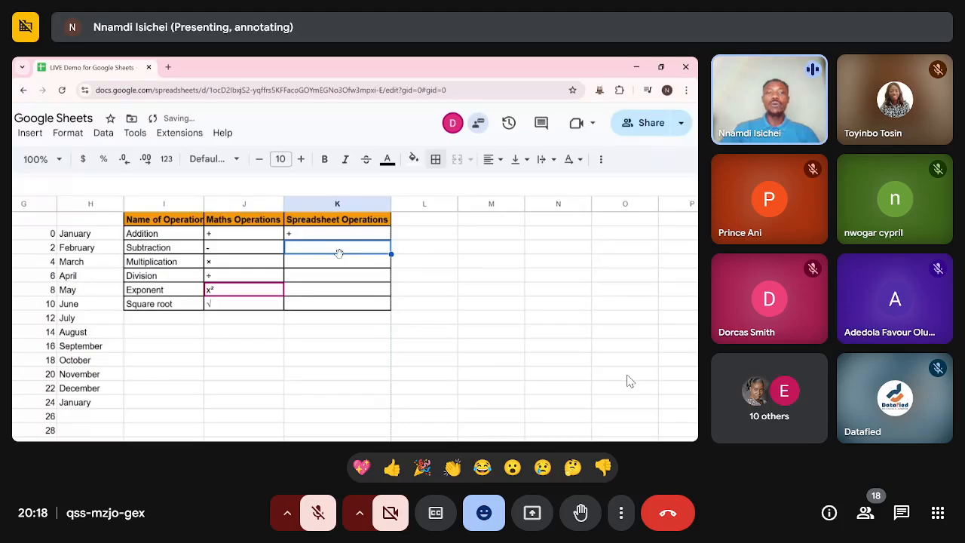
pyautogui.write('-')
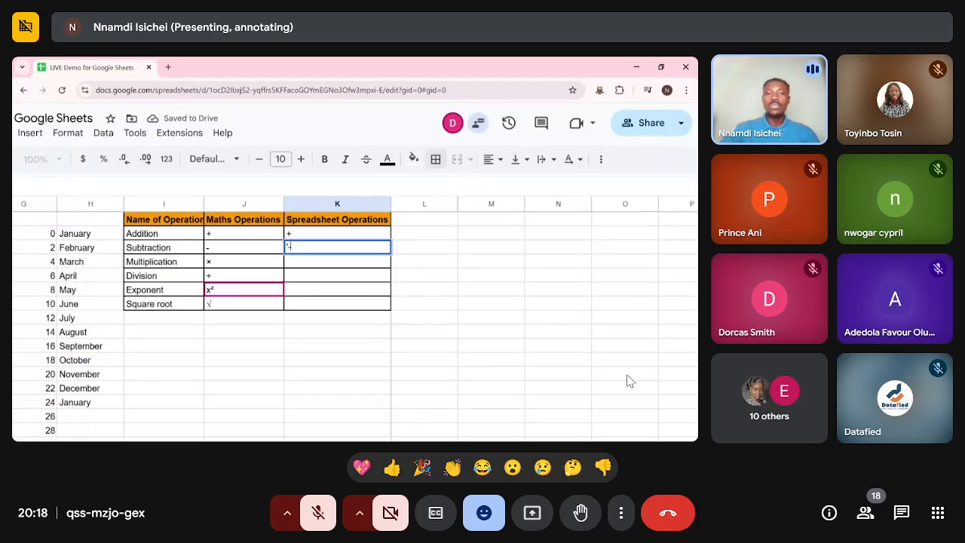
pyautogui.press('Return')
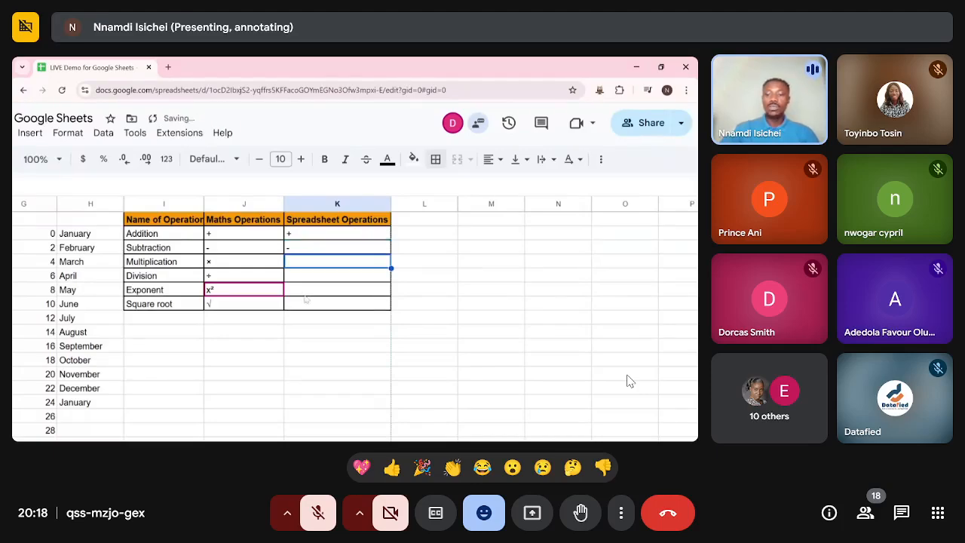
# Enter * in K4 and / in K5 as plain-text spreadsheet operators for Multiplication and Division.
pyautogui.write('*')
pyautogui.press('Return')
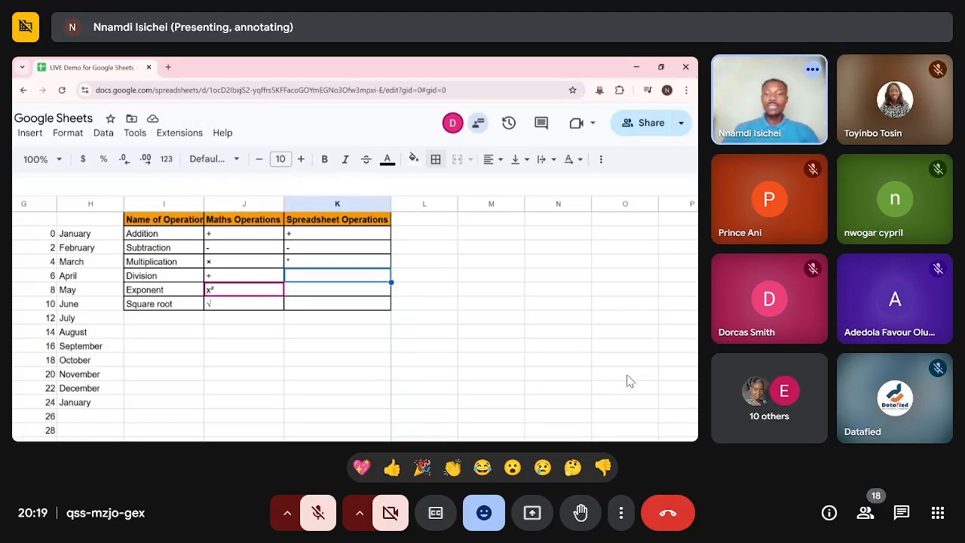
pyautogui.write('/')
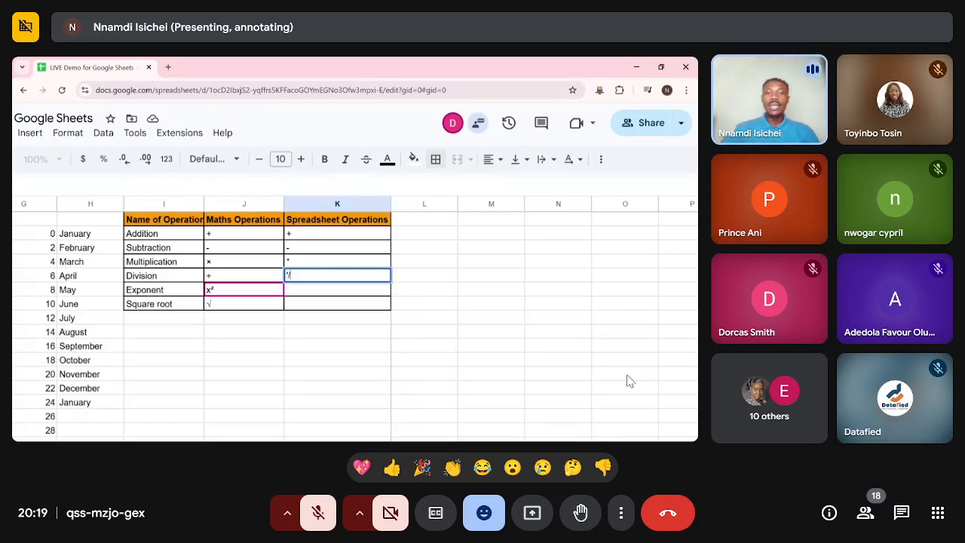
pyautogui.press('Return')
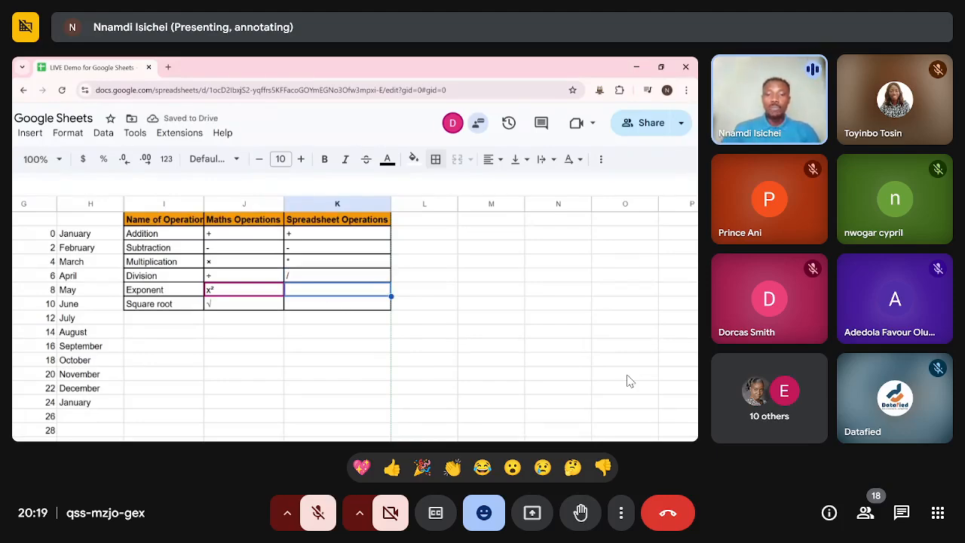
# Enter a caret (^) as plain text in K6 as the spreadsheet operator for Exponent.
pyautogui.write('/^')
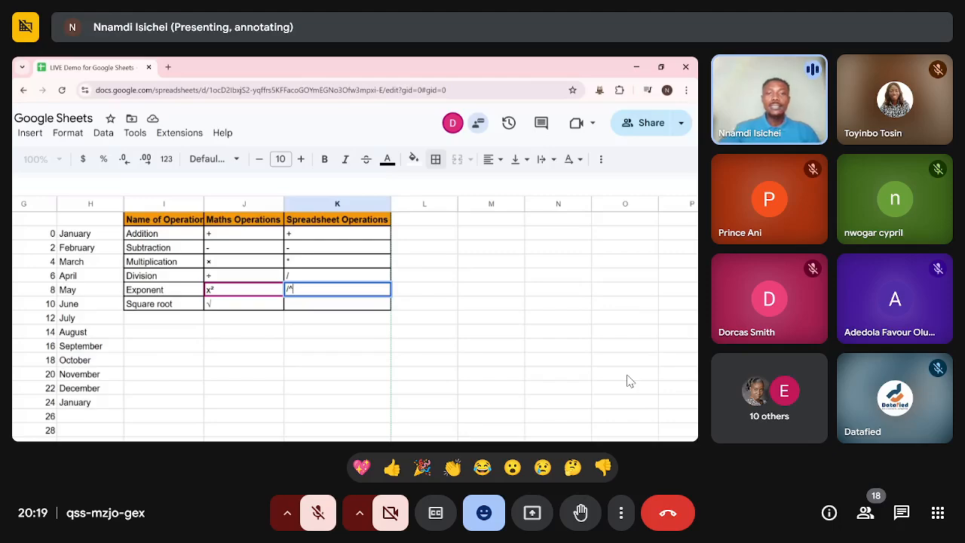
pyautogui.press('Return')
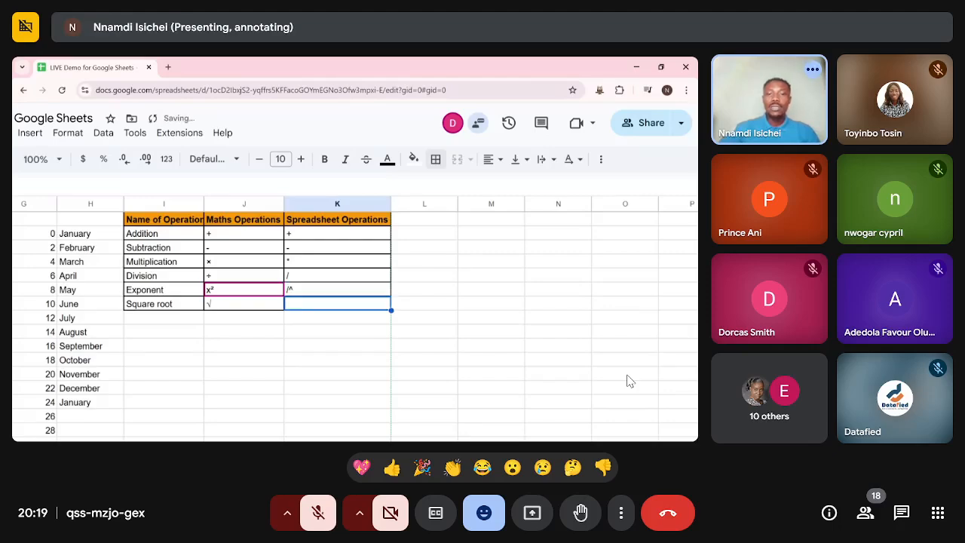
pyautogui.click(336, 297)
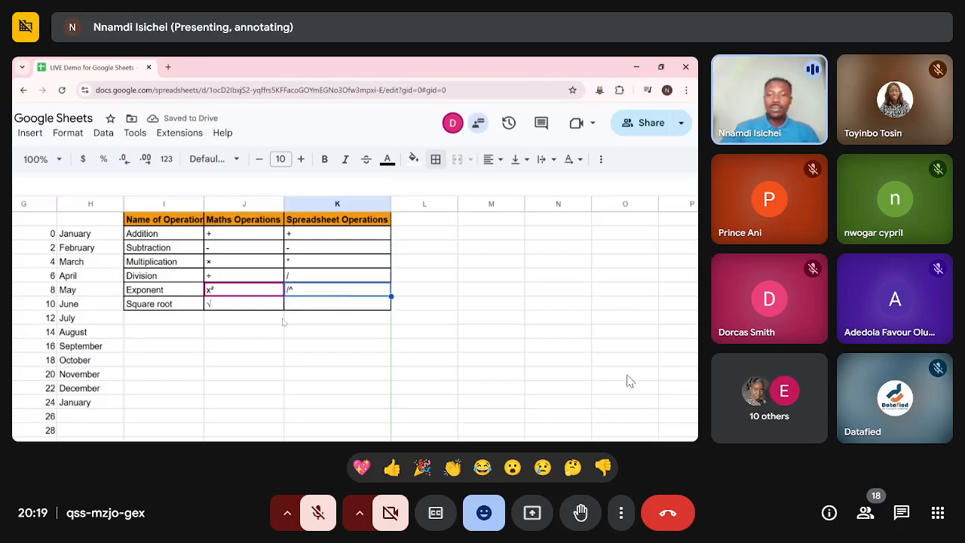
pyautogui.write("'^")
pyautogui.press('Return')
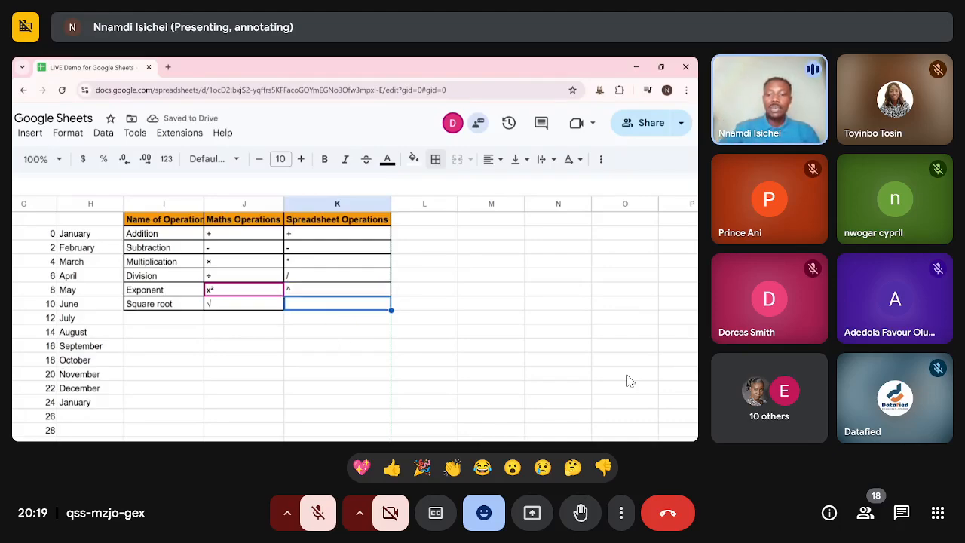
# Enter SQRT() in K7 as the spreadsheet function for Square root.
pyautogui.write('SQRT')
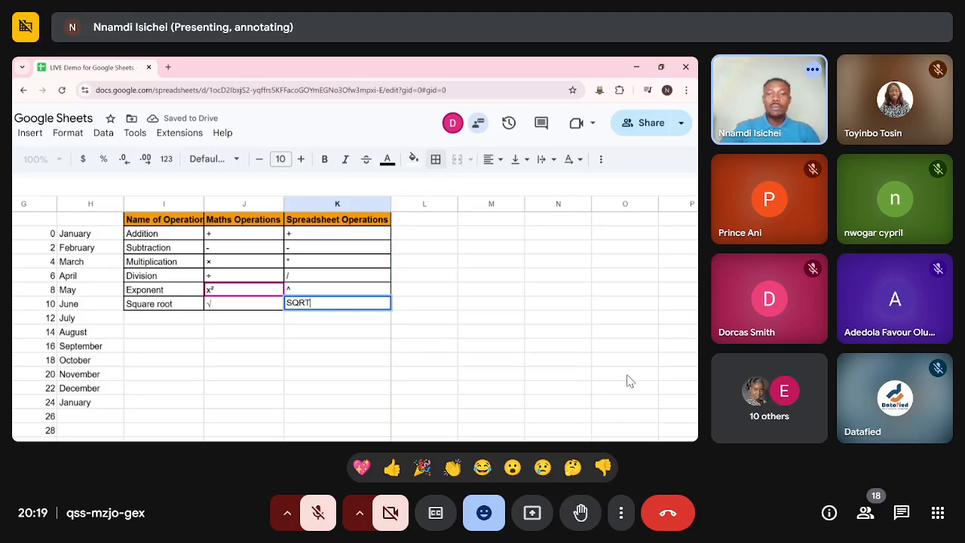
pyautogui.write('()')
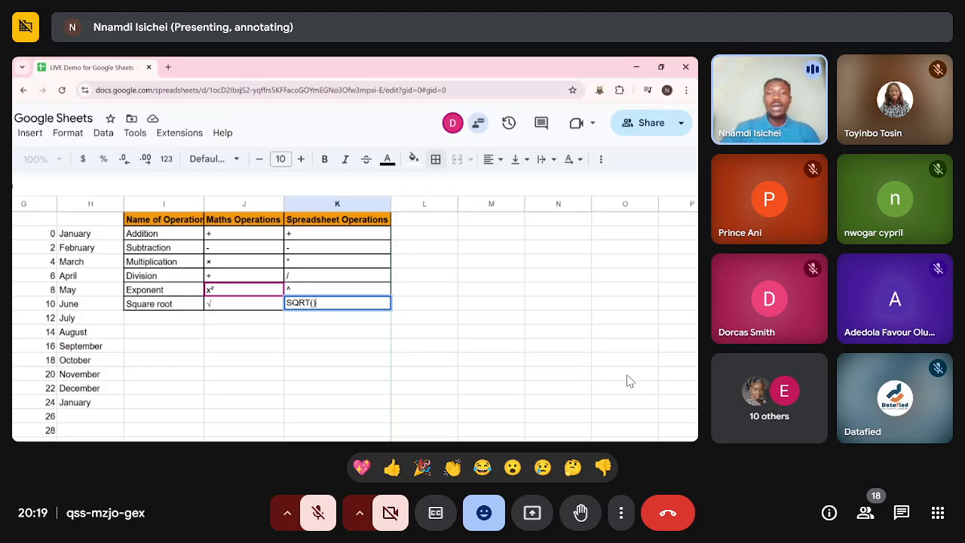
pyautogui.press('Return')
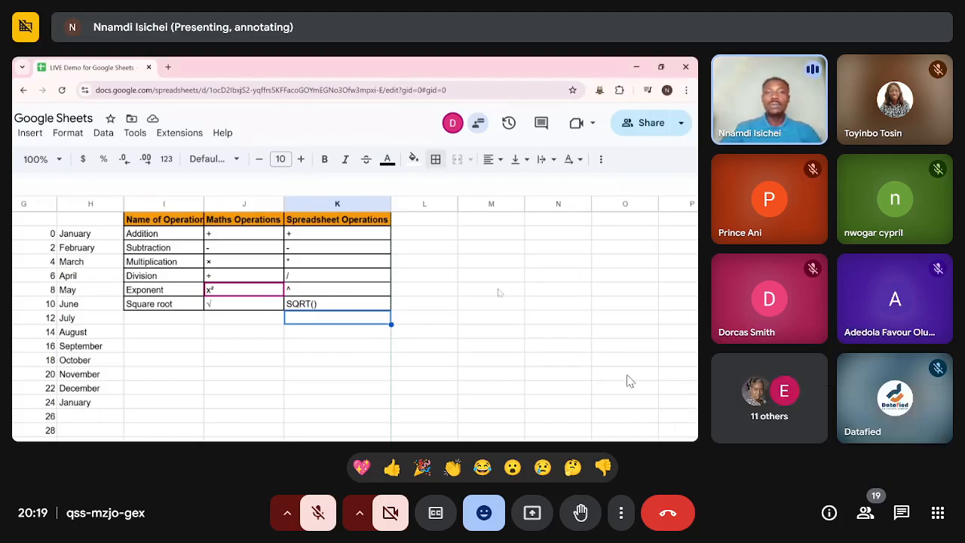
# Enter the formula =82+53 in L2 as an example of addition.
pyautogui.click(441, 235)
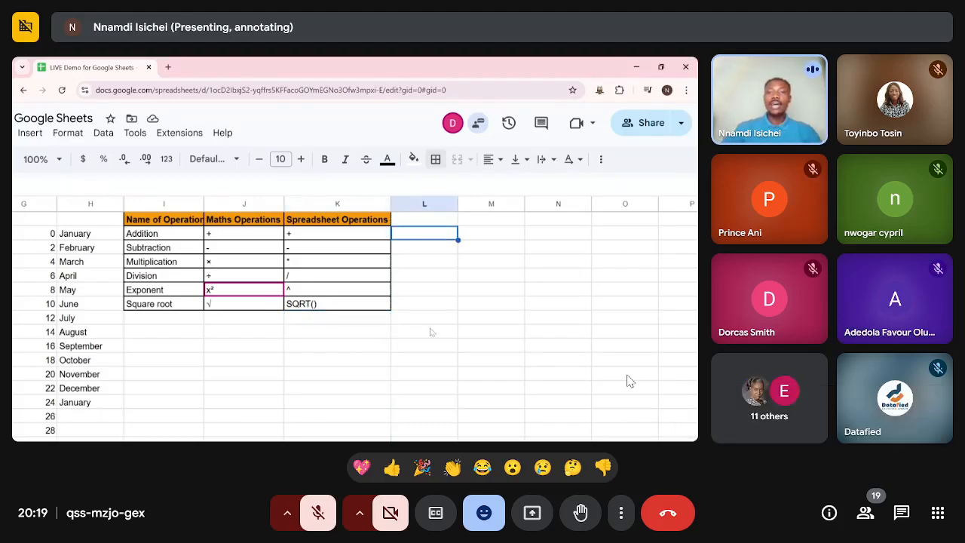
pyautogui.write('=82')
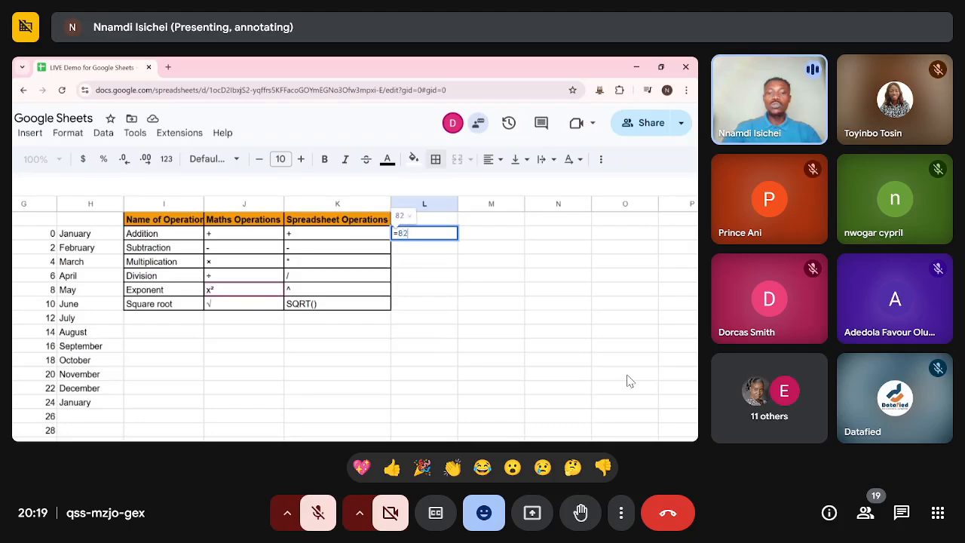
pyautogui.write('+53')
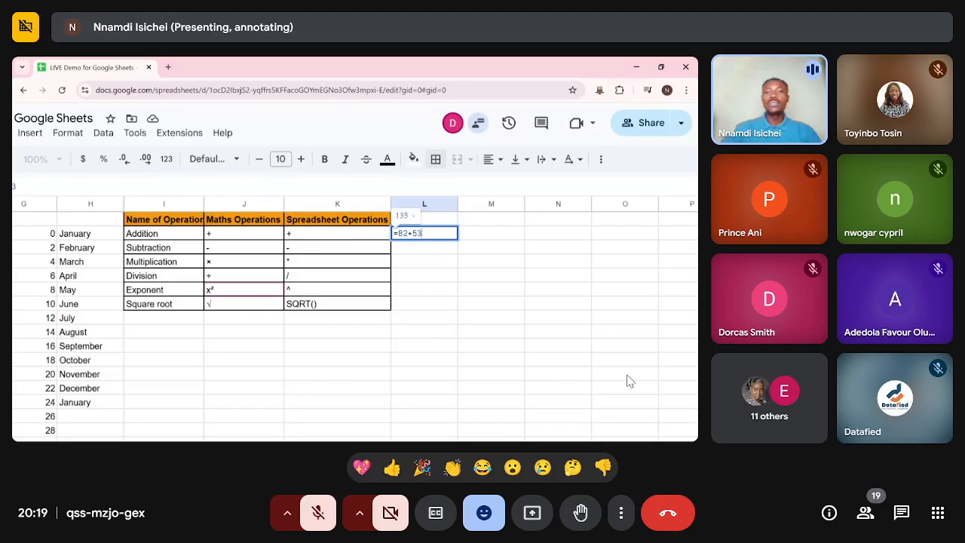
pyautogui.press('Return')
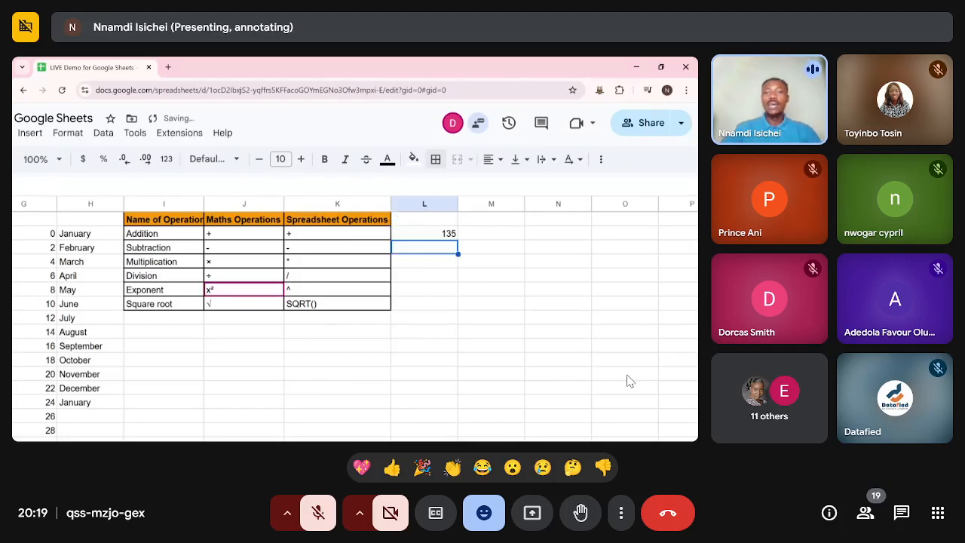
# Enter the formula =983-29744 in L3 as an example of subtraction.
pyautogui.write('=')
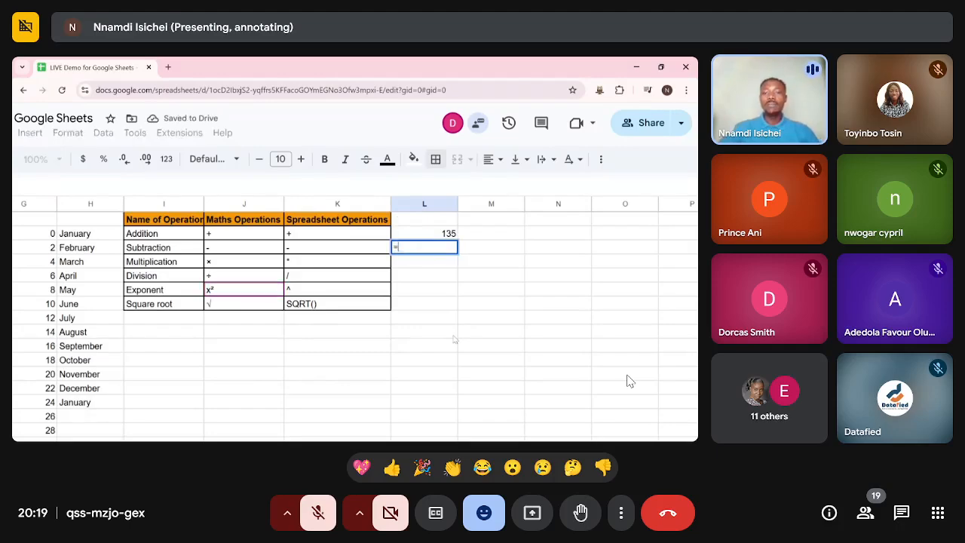
pyautogui.write('983-29744')
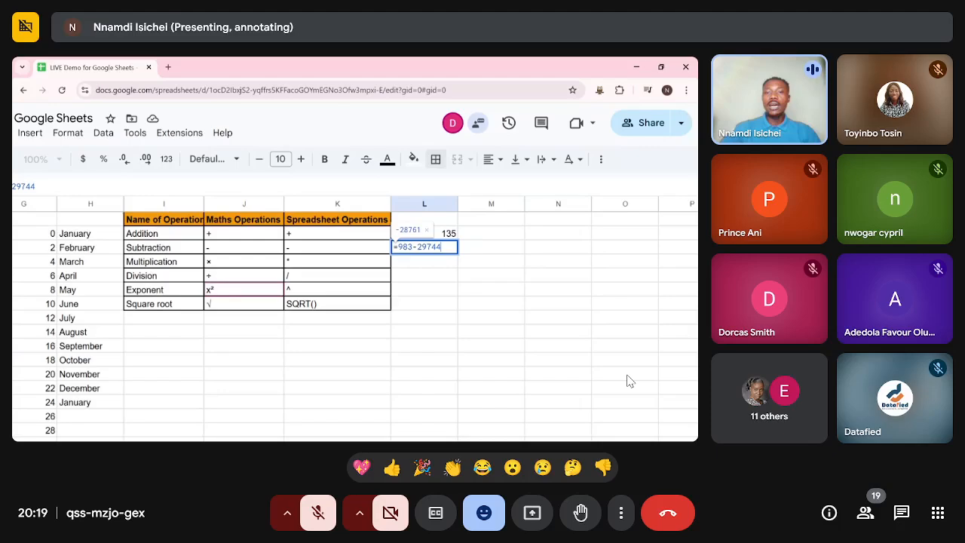
pyautogui.press('Return')
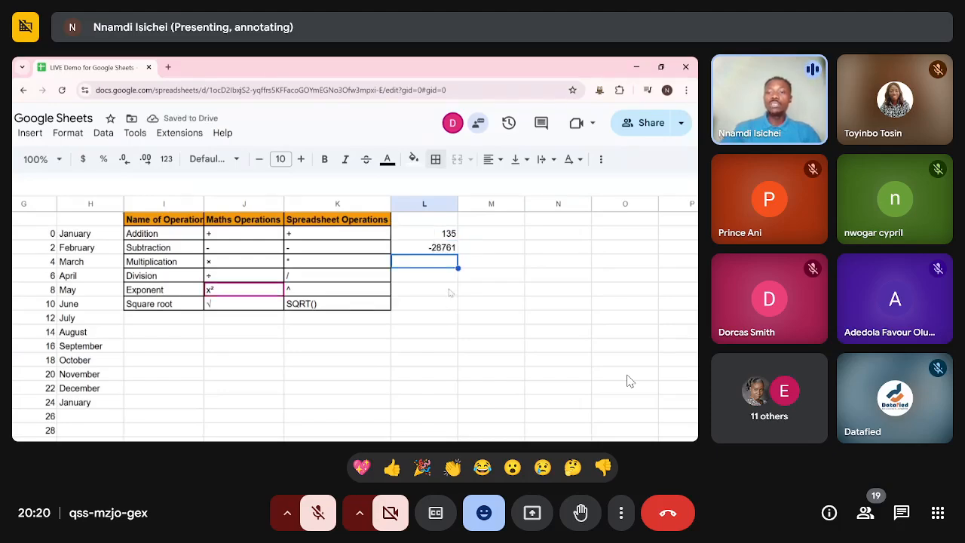
# Enter the formula =34*12 in L4 as an example of multiplication.
pyautogui.write('=')
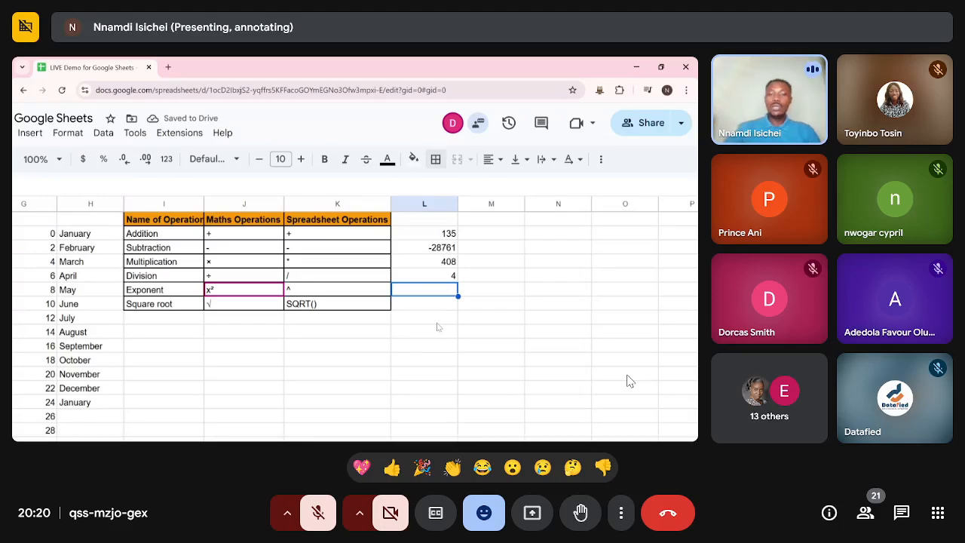
pyautogui.write('2')
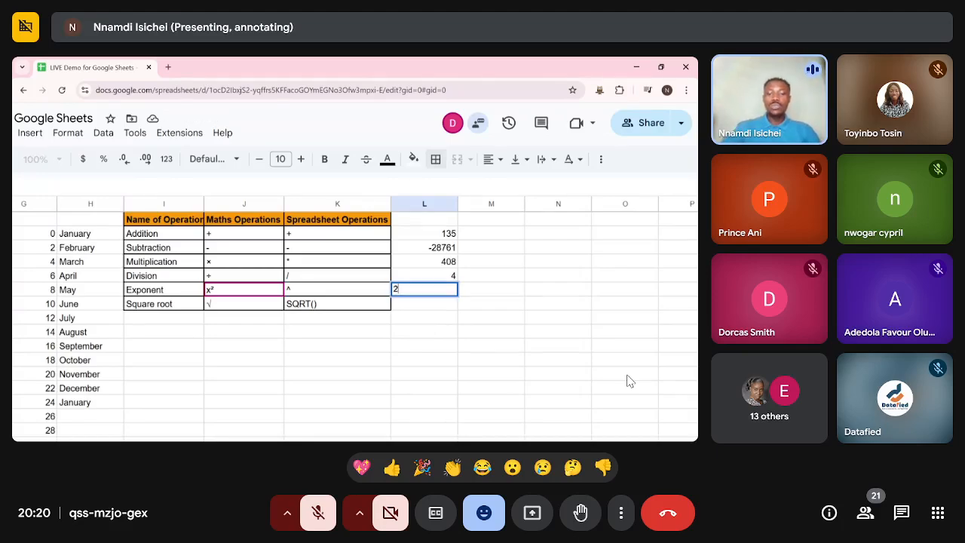
pyautogui.write('^3')
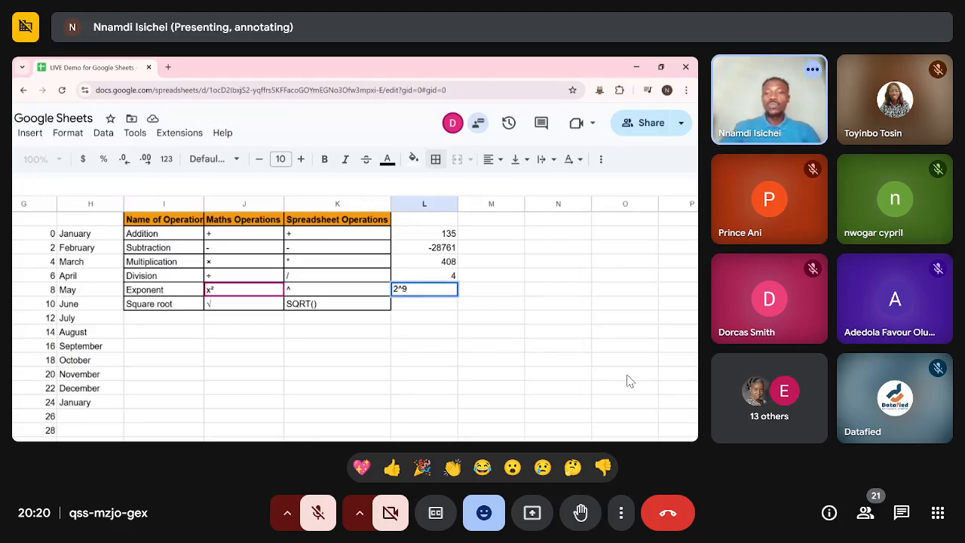
pyautogui.press('BackSpace')
pyautogui.press('BackSpace')
pyautogui.press('BackSpace')
# Enter the formula =2^9 in L6 as an example of an exponent.
pyautogui.write('=2')
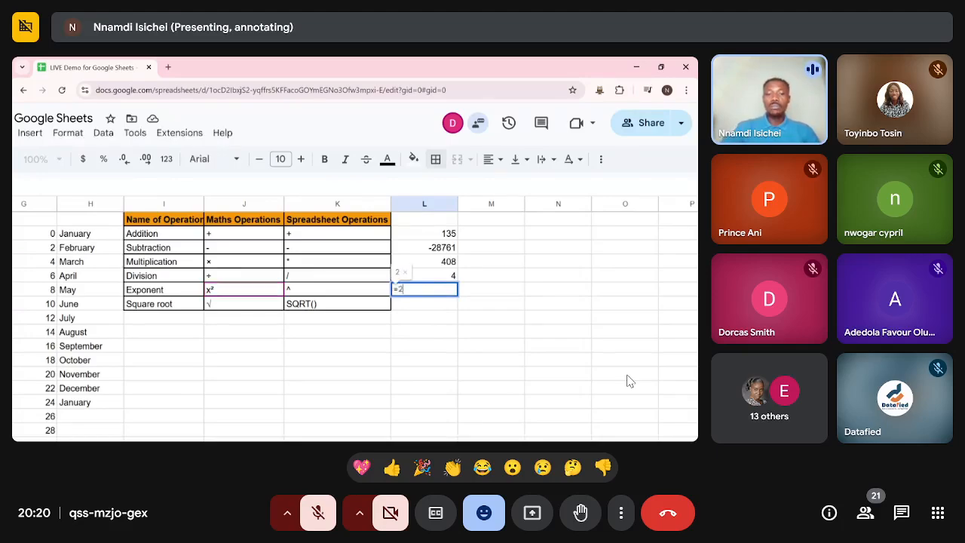
pyautogui.write('^9')
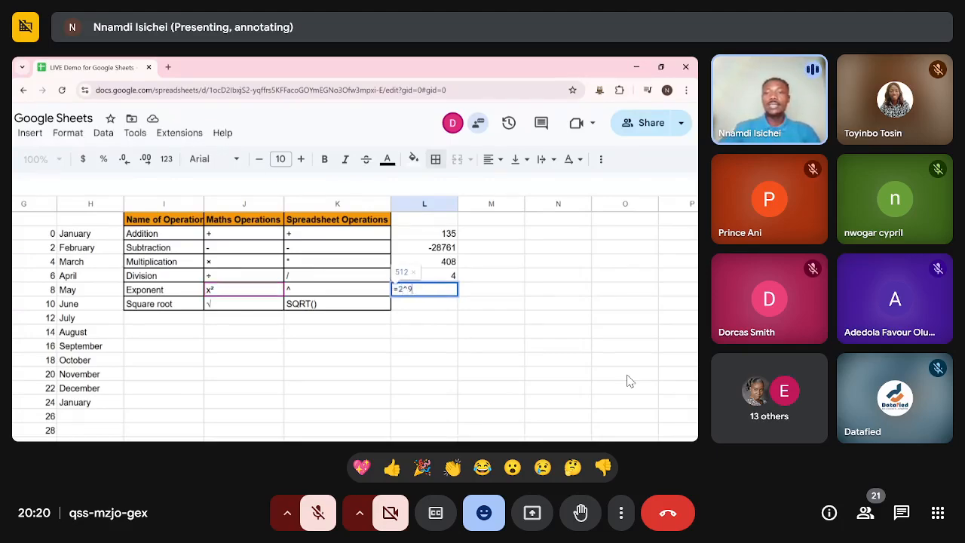
pyautogui.press('Return')
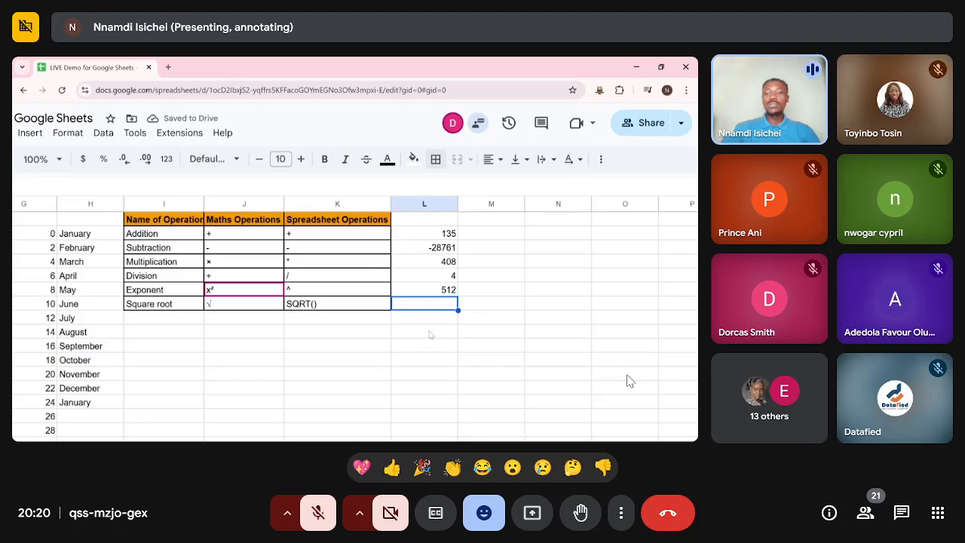
# Enter the formula =SQRT(144) in L7 as an example of a square root.
pyautogui.write('=SQ')
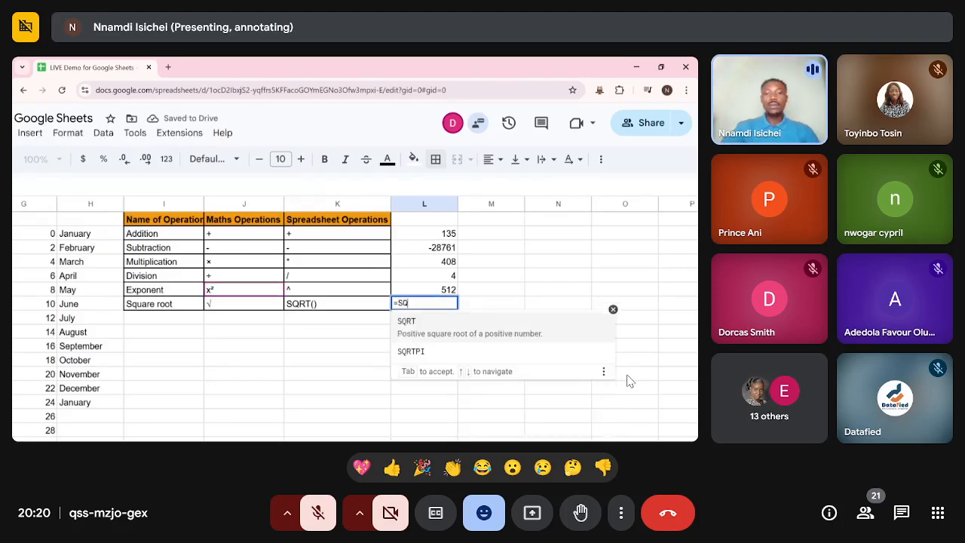
pyautogui.write('RT(144')
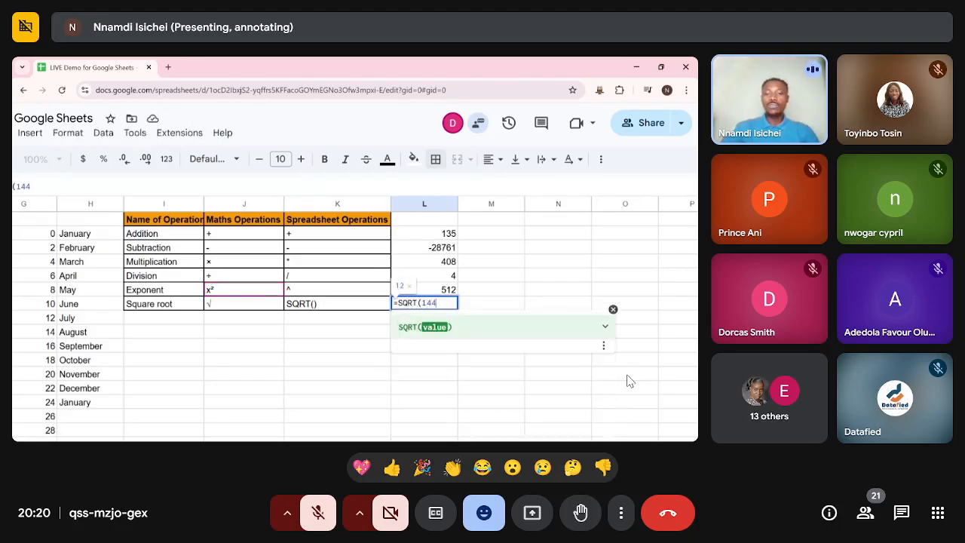
pyautogui.write(')')
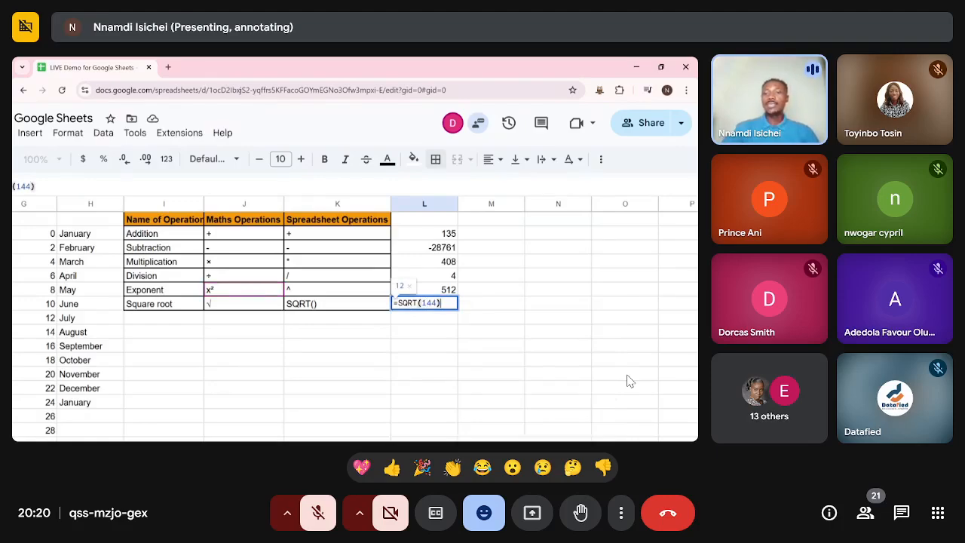
pyautogui.press('Return')
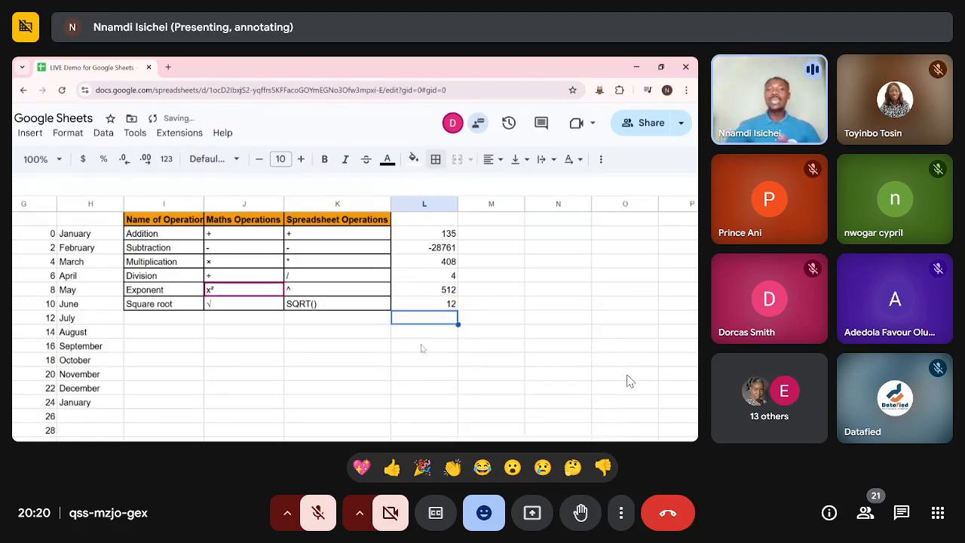
# Examine the addition formula behind the result in L2, comparing the cell's displayed value with its stored formula.
pyautogui.hotkey('ctrl', '-')
pyautogui.hotkey('ctrl', '-')
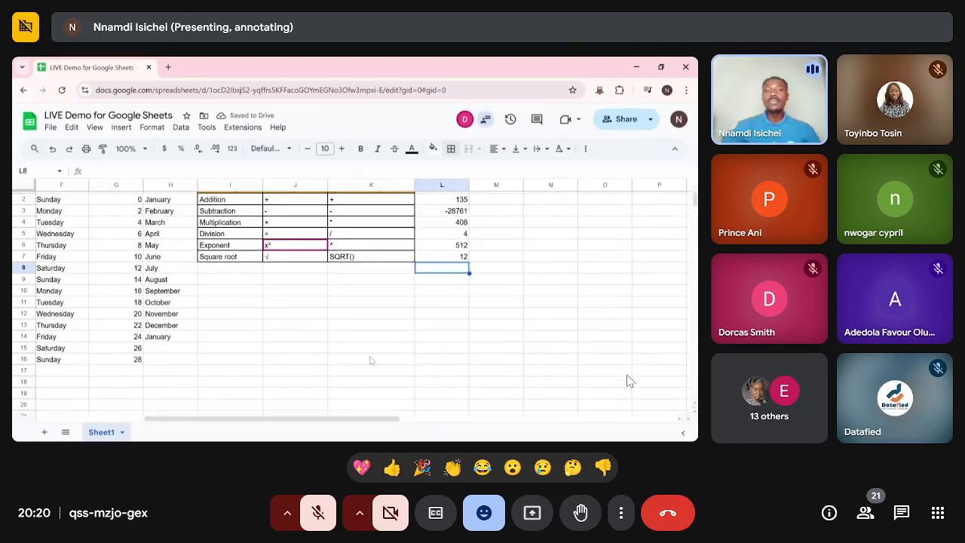
pyautogui.scroll(-1, 370, 360)
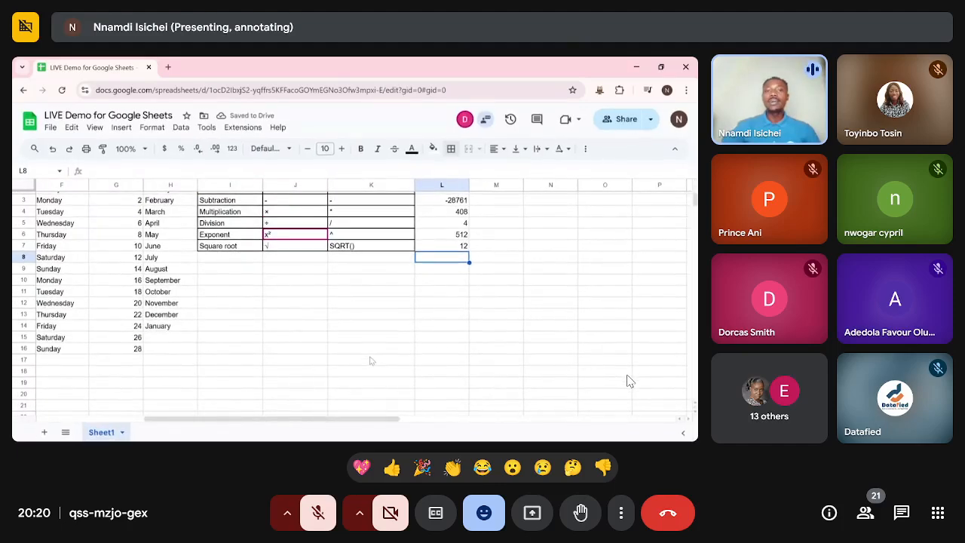
pyautogui.scroll(1, 370, 361)
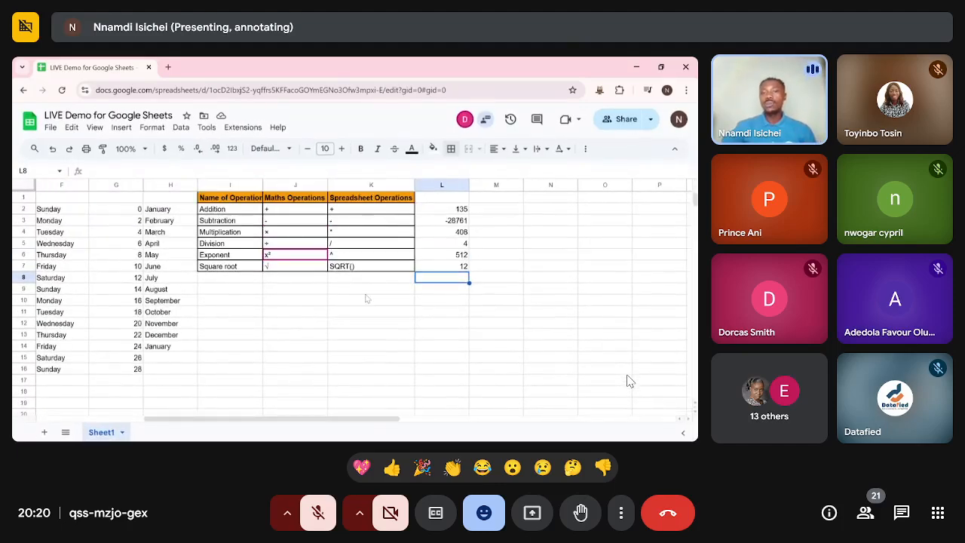
pyautogui.press('Up')
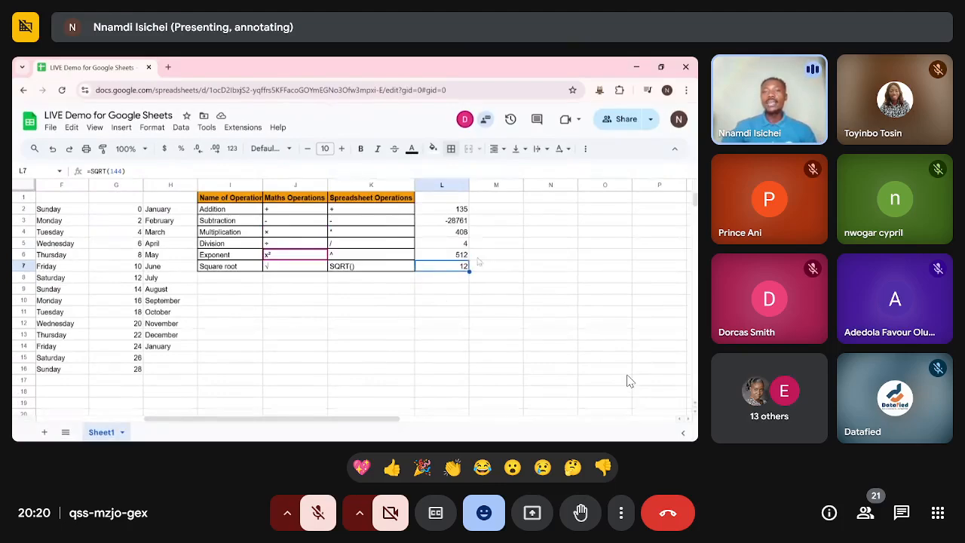
pyautogui.click(460, 211)
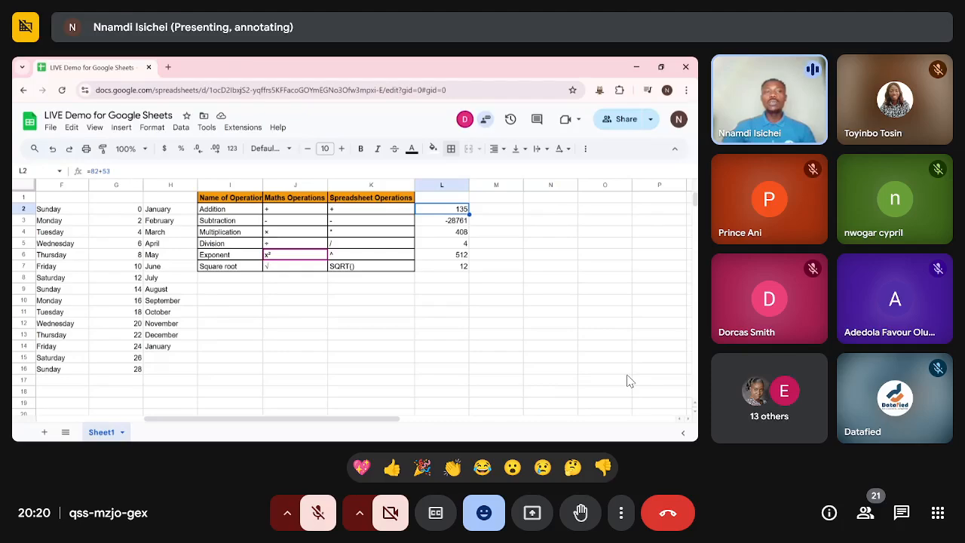
pyautogui.moveTo(112, 171); pyautogui.dragTo(86, 172)
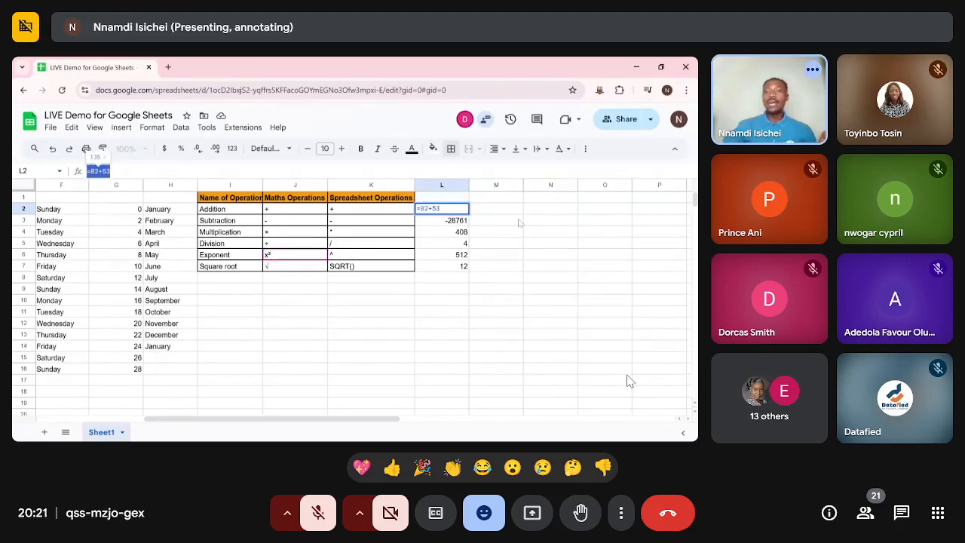
pyautogui.click(505, 220)
pyautogui.click(490, 212)
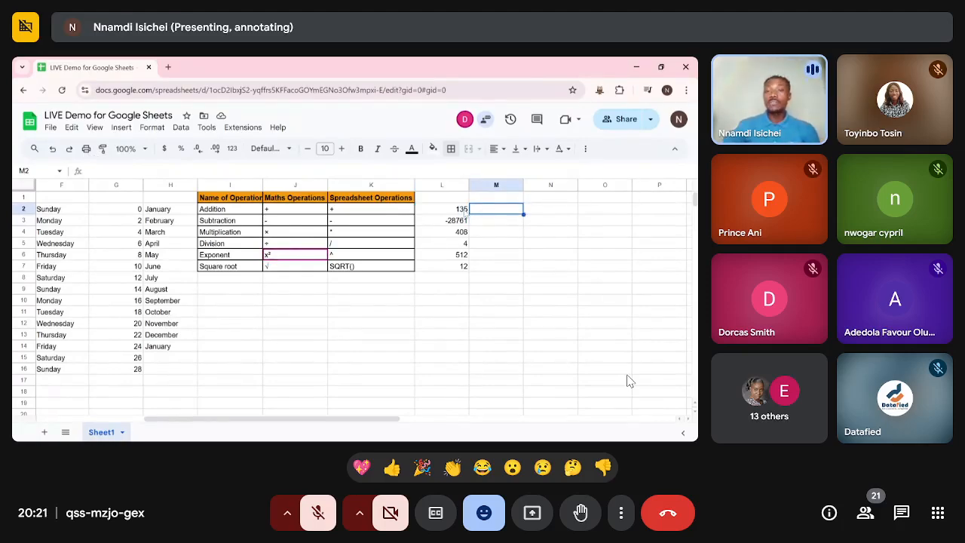
pyautogui.click(465, 212)
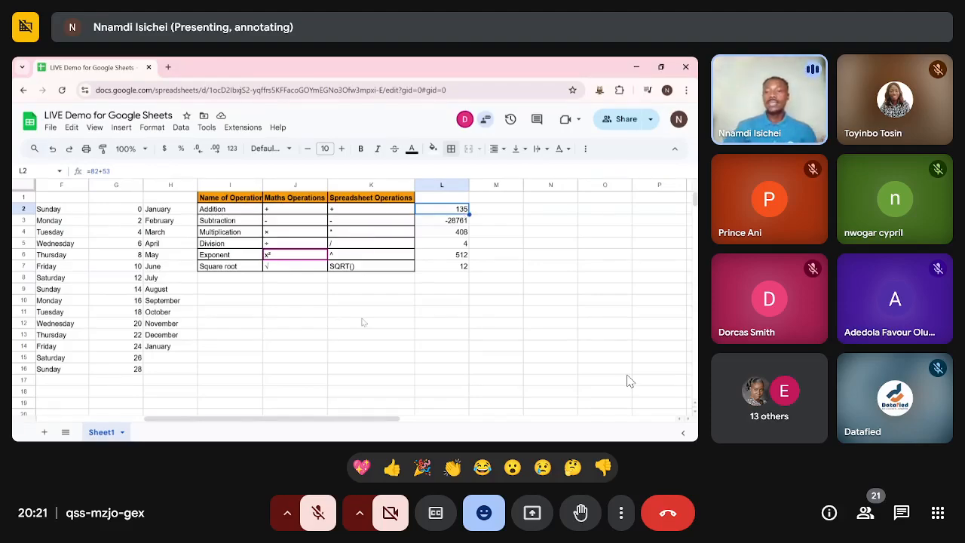
# Review the stored formulas one by one from the subtraction example in L3 down to the square root example in L7.
pyautogui.press('Down')
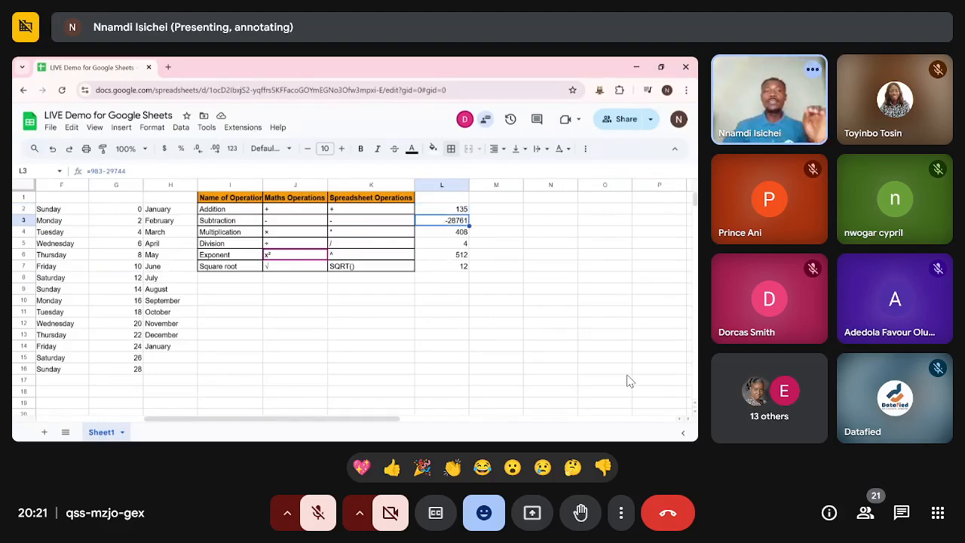
pyautogui.press('Down')
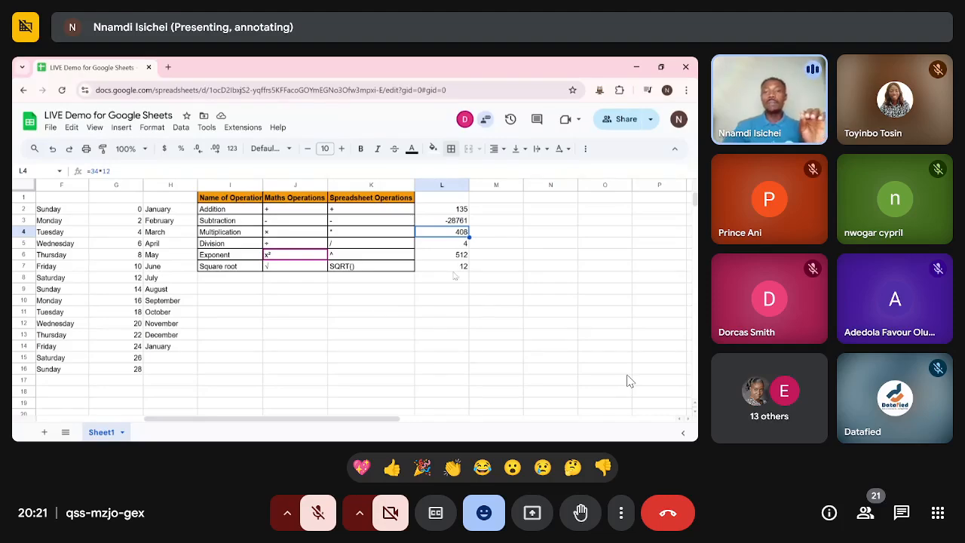
pyautogui.press('Down')
pyautogui.press('Down')
pyautogui.press('Down')
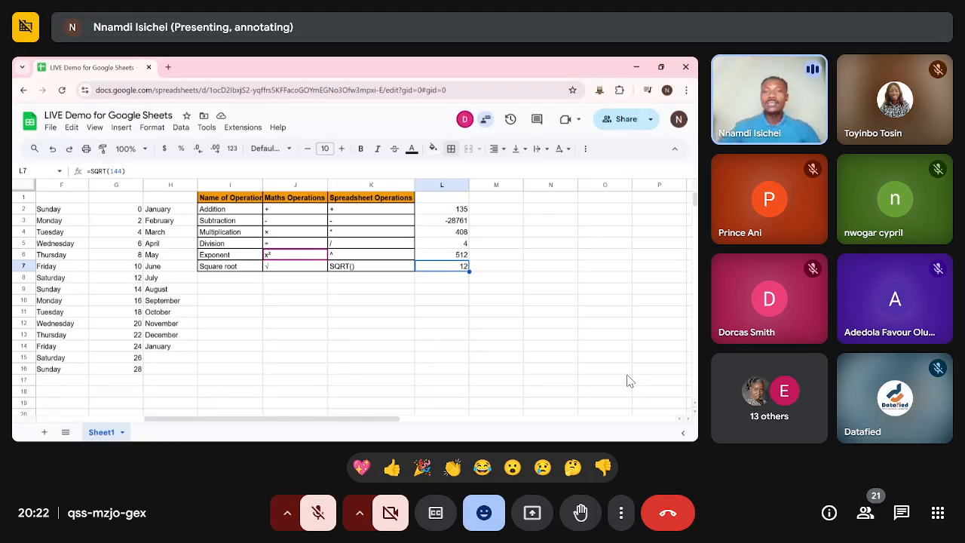
# Select the empty range N1:O7 beside the operations table for a new table of number pairs.
pyautogui.hscroll(3, 426, 317)
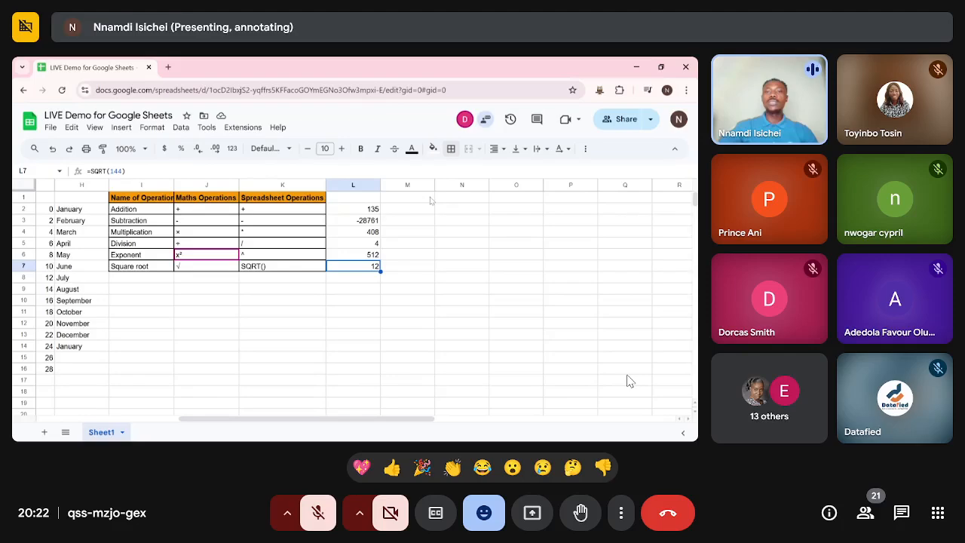
pyautogui.moveTo(452, 201); pyautogui.dragTo(506, 268)
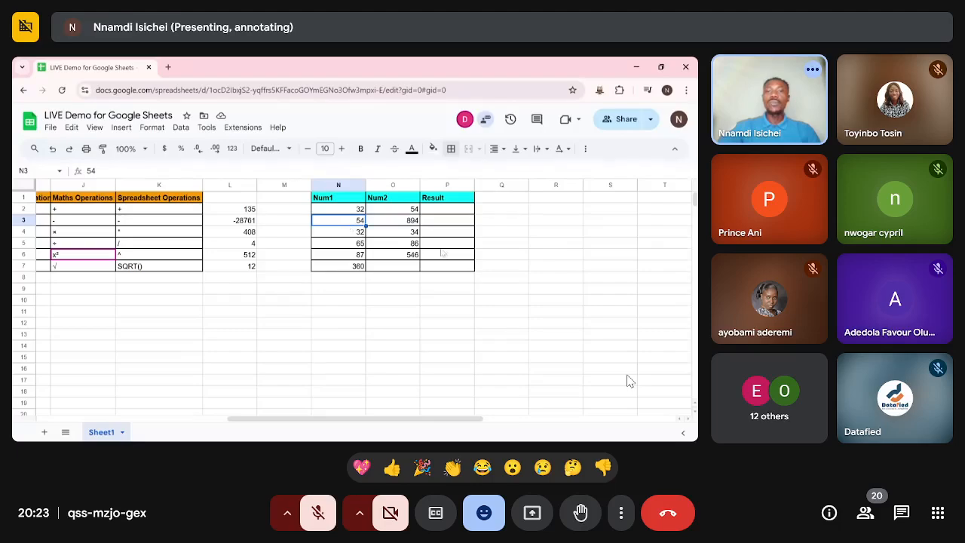
# Examine the number pairs in the Num1 and Num2 columns row by row, along with the empty Result cells in column P.
pyautogui.click(438, 232)
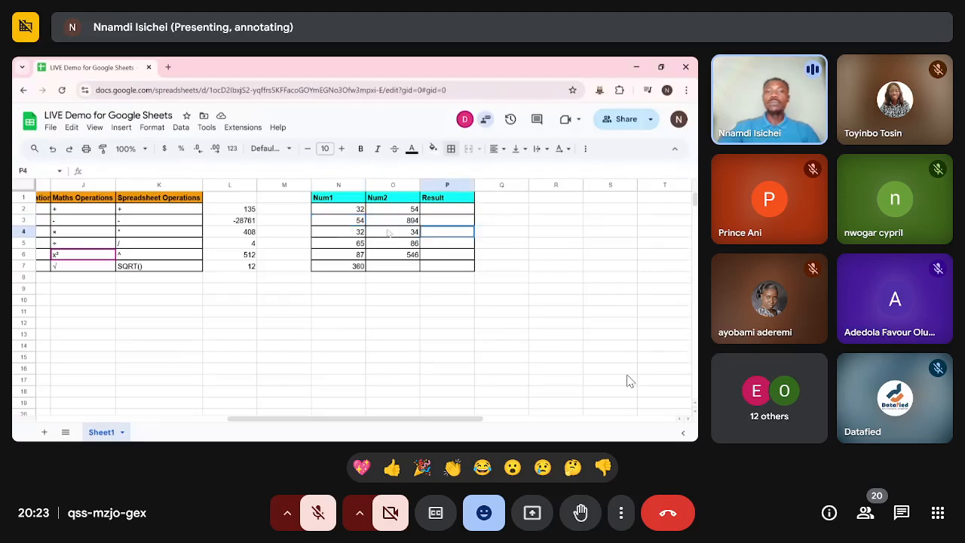
pyautogui.hscroll(-1, 406, 245)
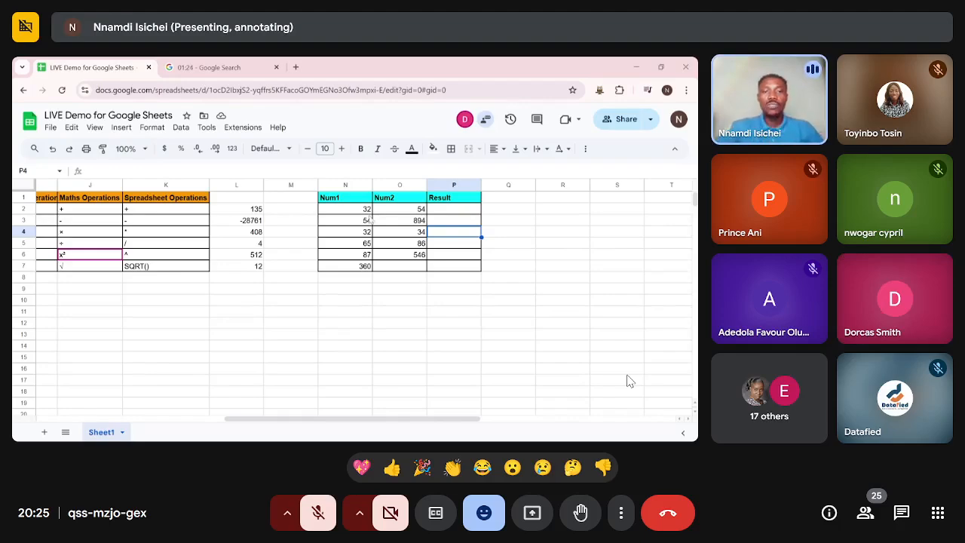
pyautogui.click(363, 211)
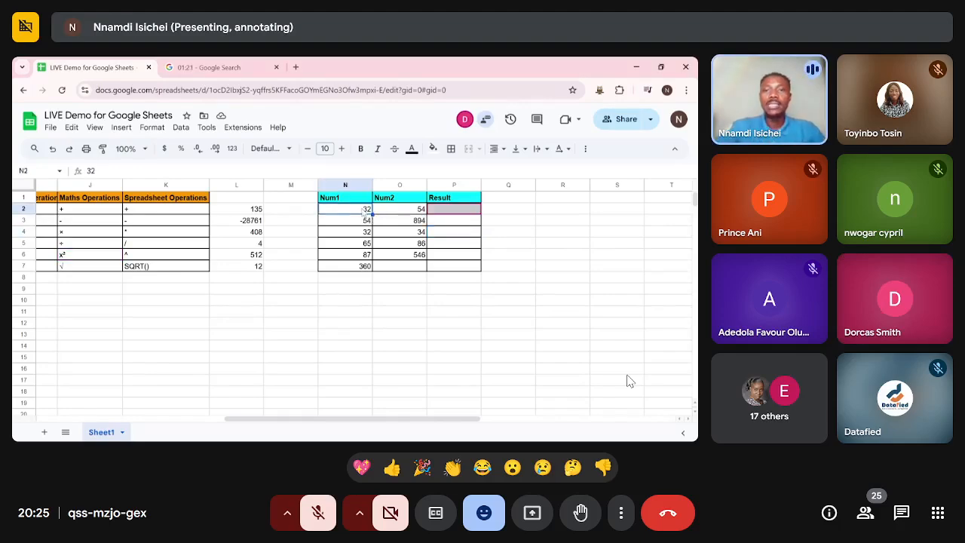
pyautogui.moveTo(365, 211); pyautogui.dragTo(388, 213)
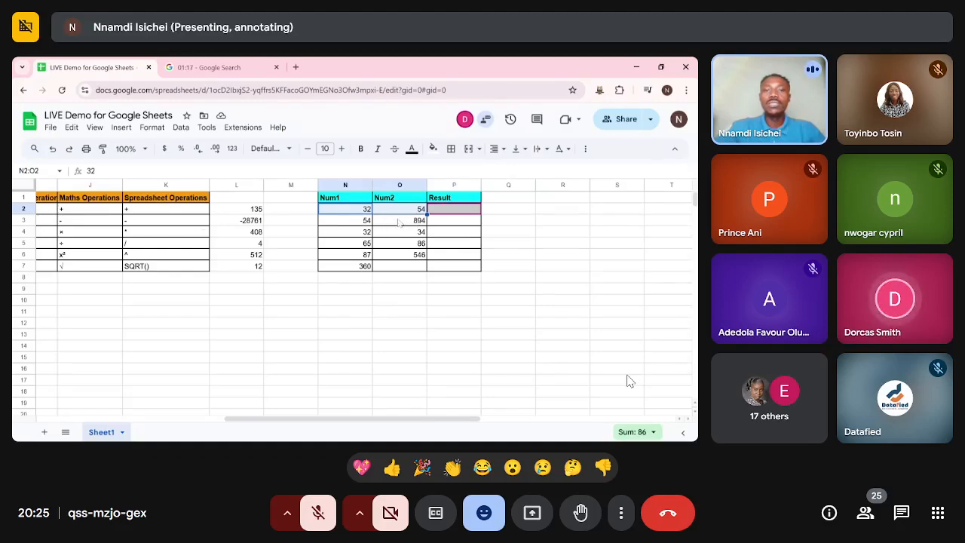
pyautogui.click(400, 222)
pyautogui.click(364, 225)
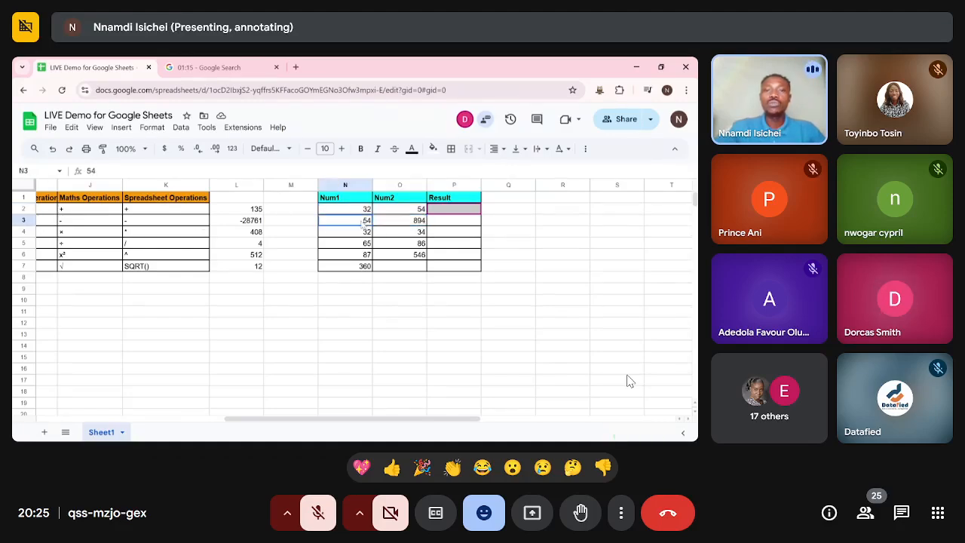
pyautogui.click(461, 224)
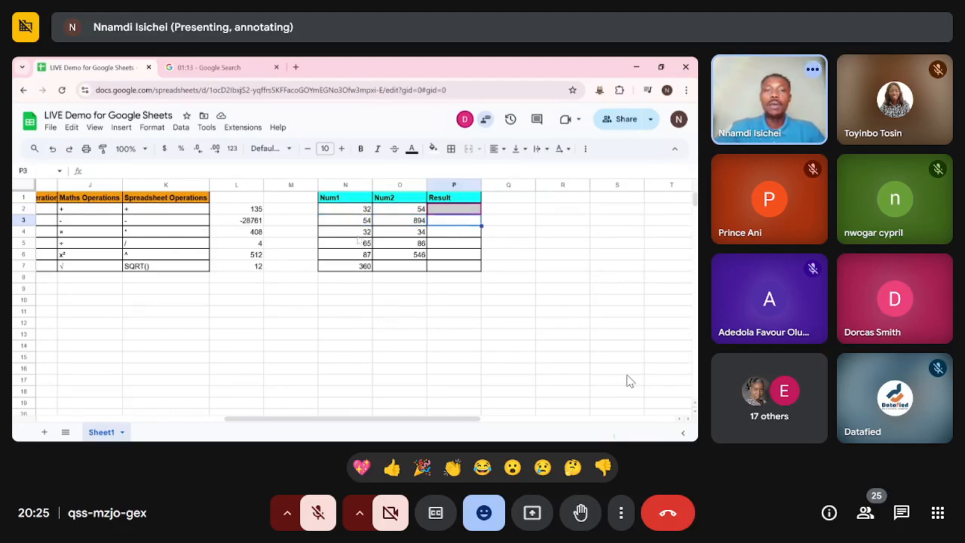
pyautogui.moveTo(362, 237); pyautogui.dragTo(397, 236)
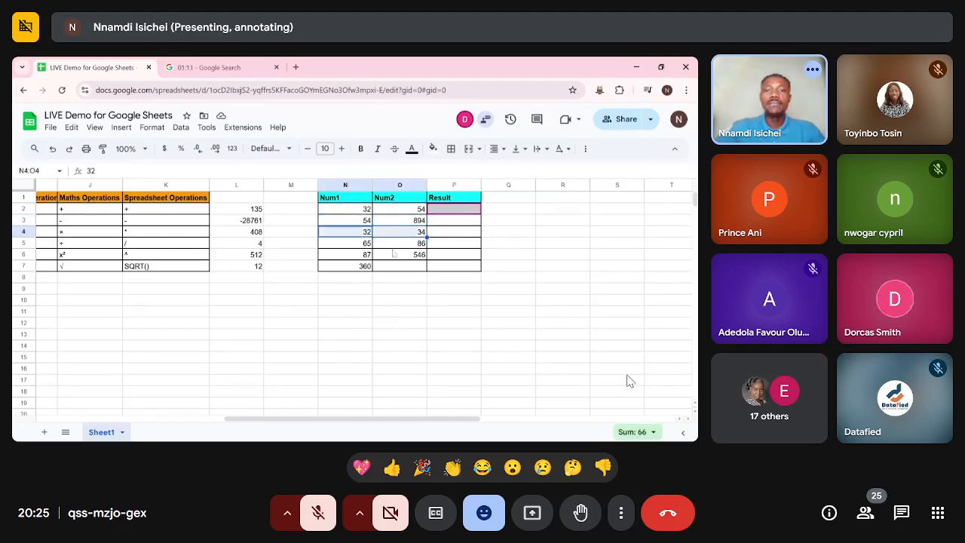
pyautogui.press('Down')
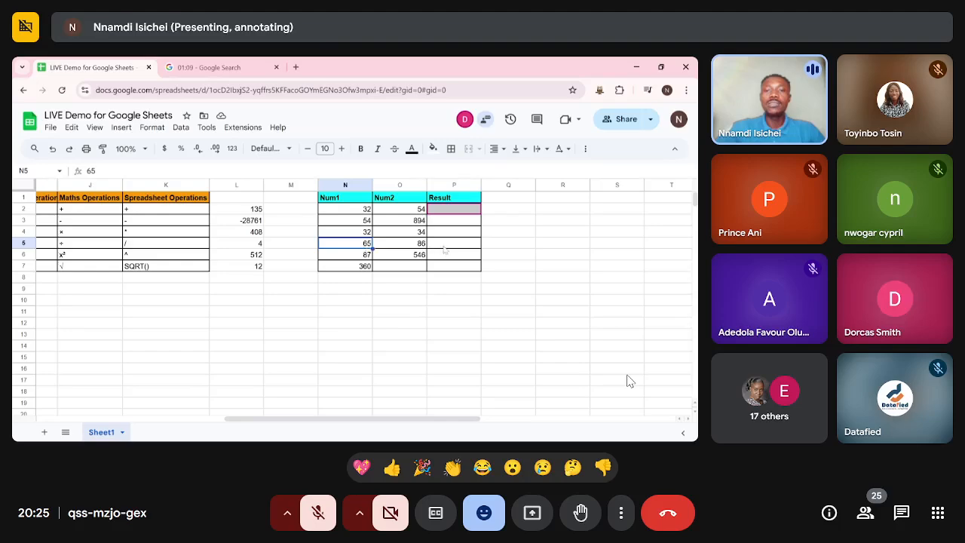
pyautogui.moveTo(367, 257); pyautogui.dragTo(412, 257)
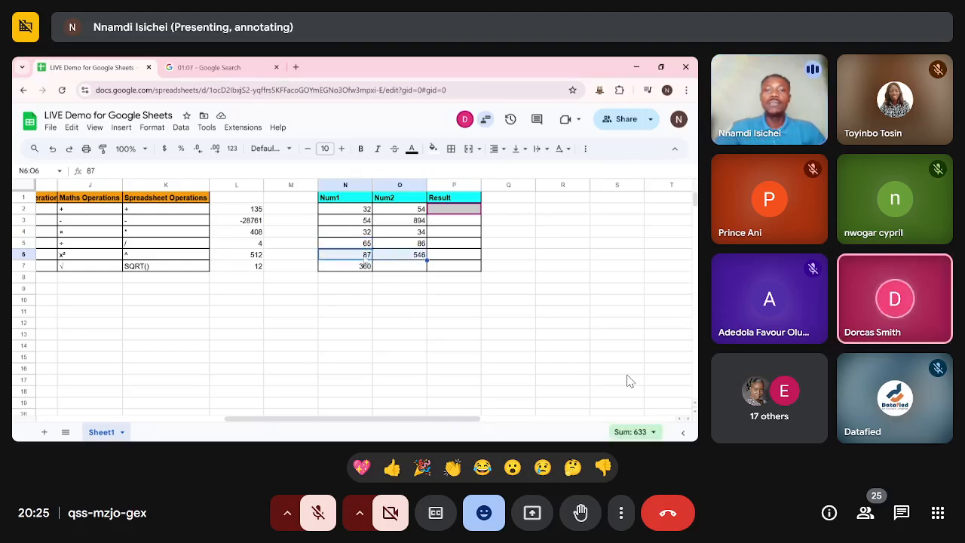
pyautogui.click(358, 267)
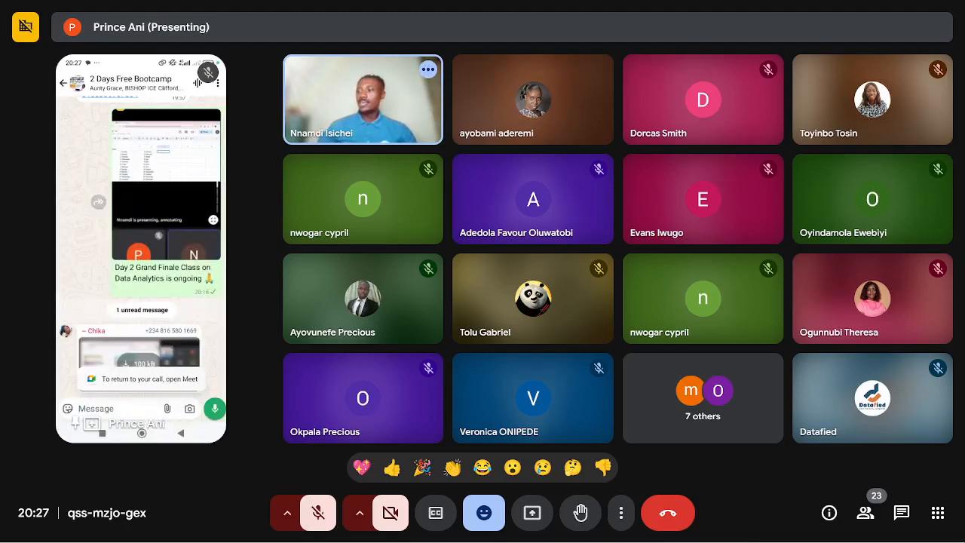
pyautogui.moveTo(327, 329)
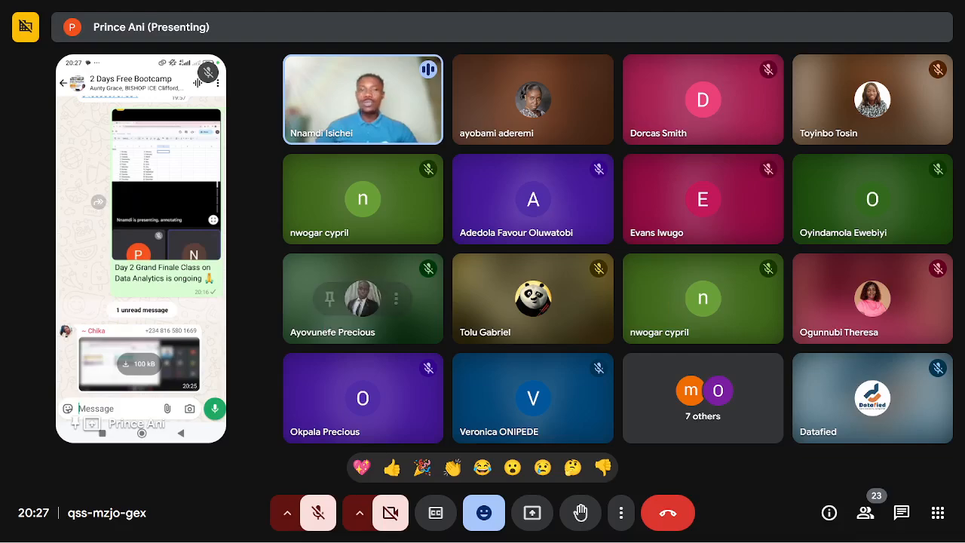
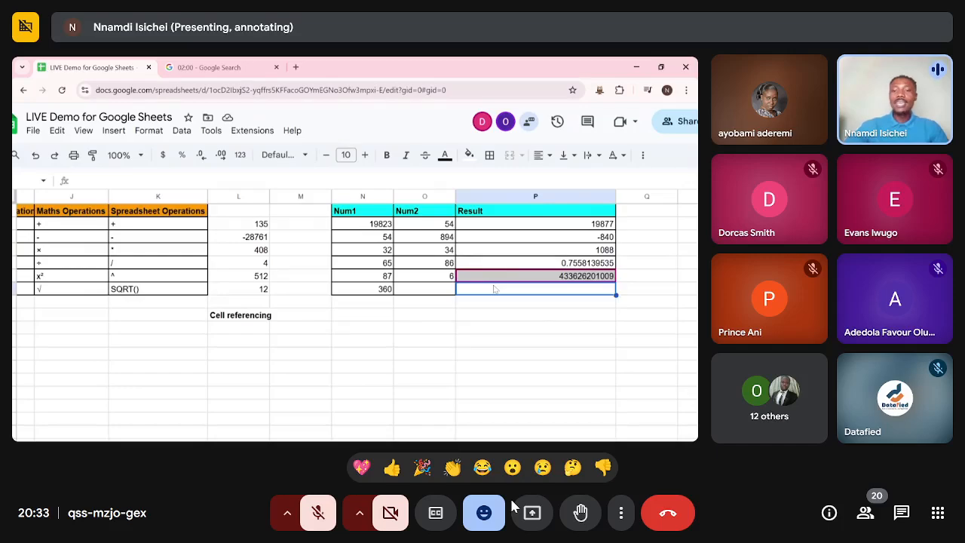
# Calculate the square root of the last Num1 value in Result cell P7 with the formula =SQRT(N7).
pyautogui.write('=SQRT(N7)')
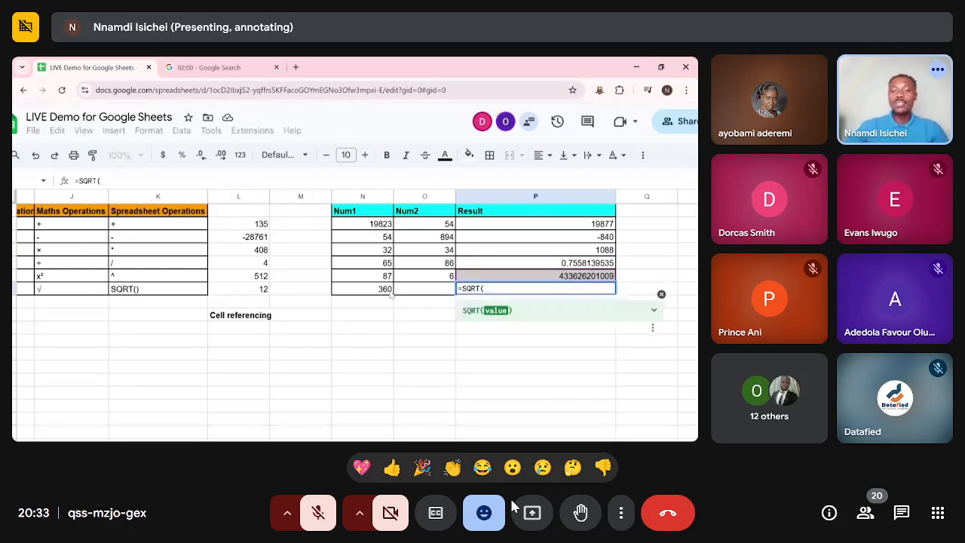
pyautogui.press('Return')
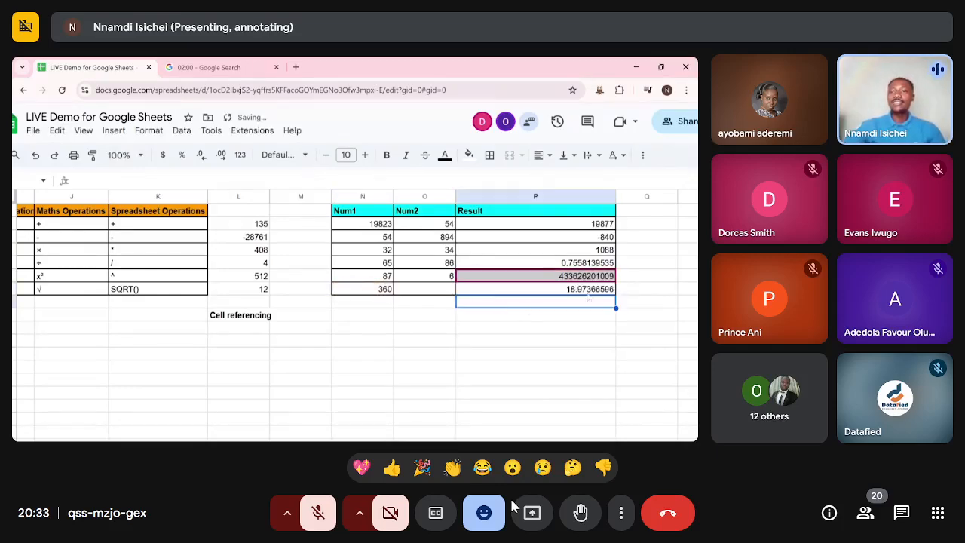
pyautogui.click(588, 293)
# Test the square root formula by changing the Num1 value in N7 to 81, 144 and finally 169.
pyautogui.click(385, 291)
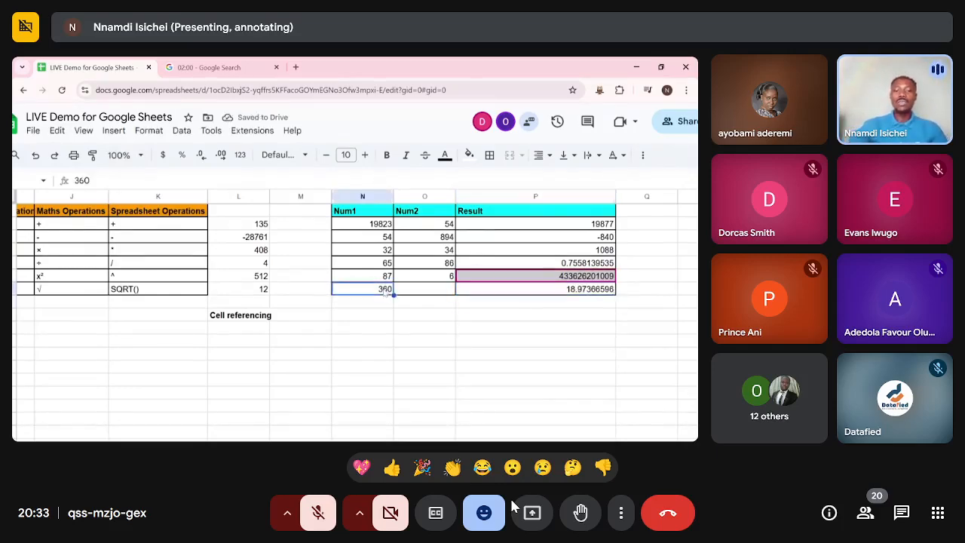
pyautogui.write('81')
pyautogui.press('Return')
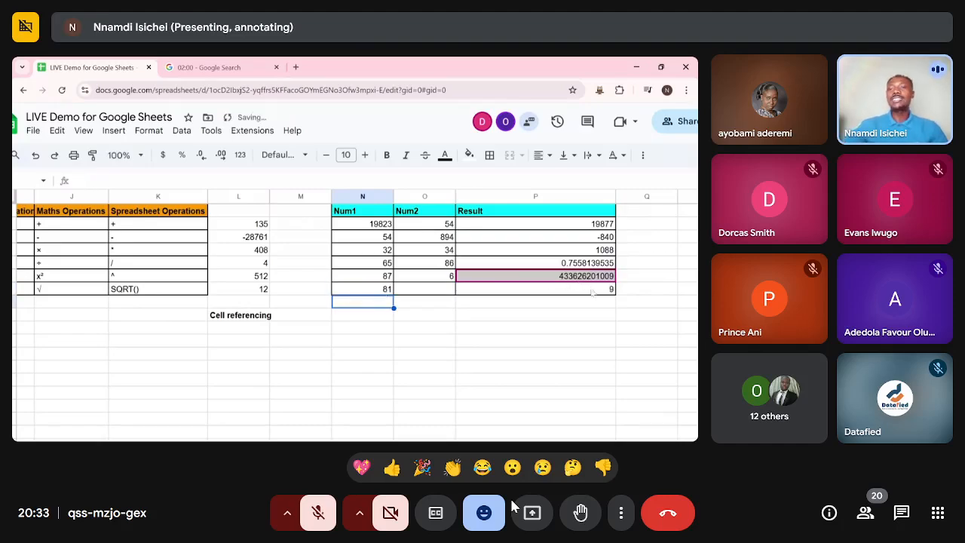
pyautogui.click(389, 292)
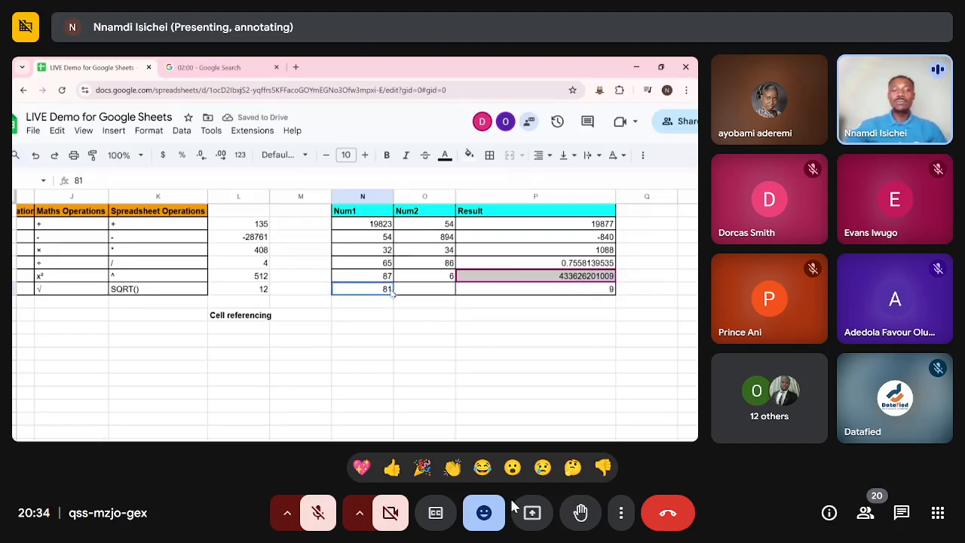
pyautogui.write('144')
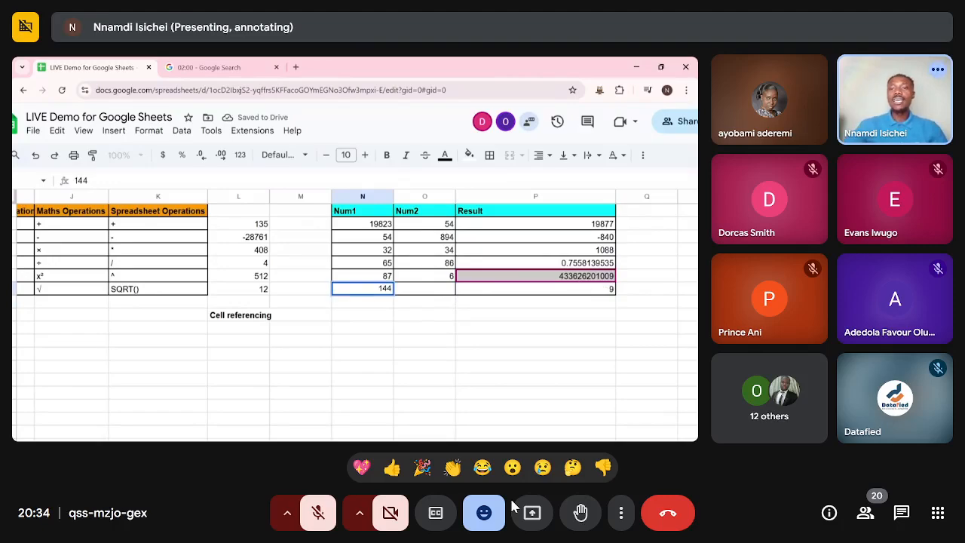
pyautogui.press('Return')
pyautogui.click(385, 293)
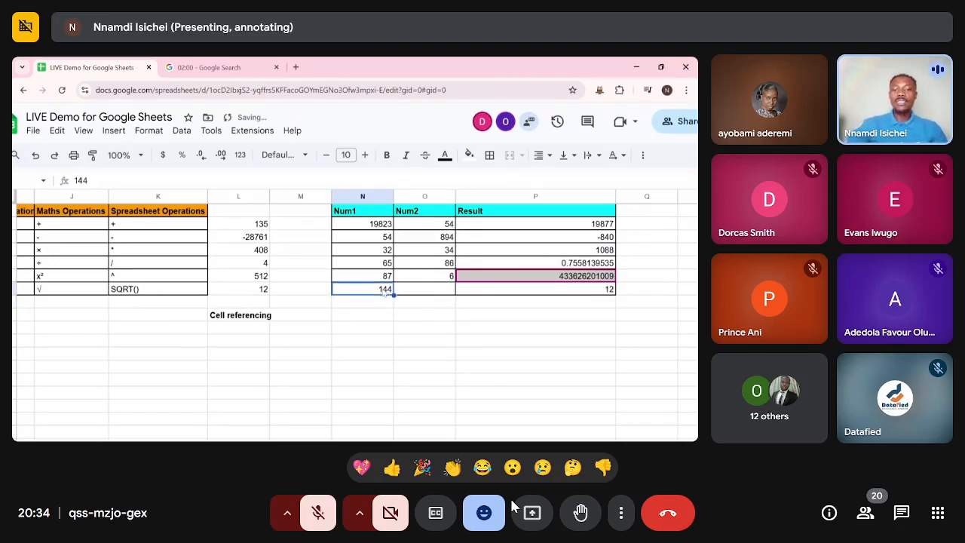
pyautogui.write('169')
pyautogui.press('Return')
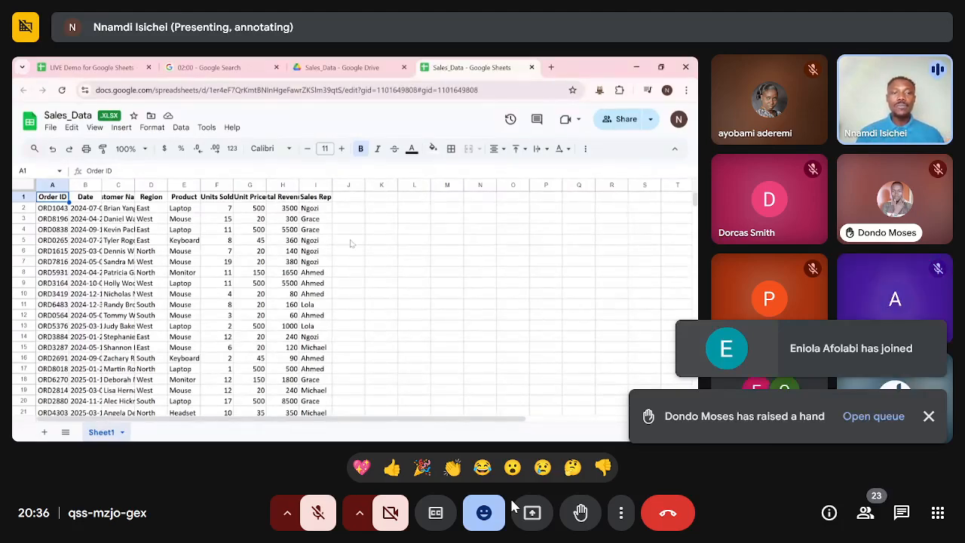
# Clear all Total Revenue values in H2:H1001 of the Sales_Data spreadsheet and return to the top of the data.
pyautogui.click(288, 208)
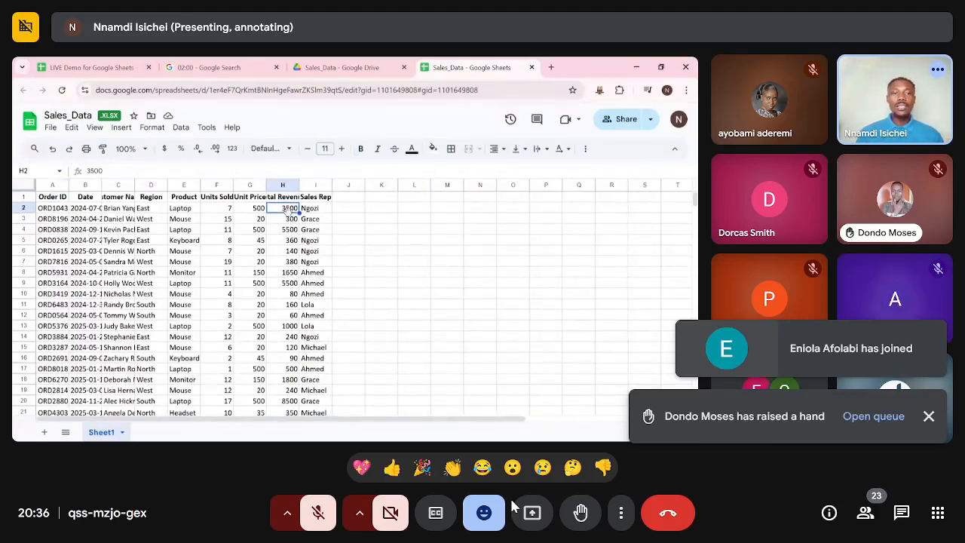
pyautogui.hotkey('ctrl', 'shift', 'Down')
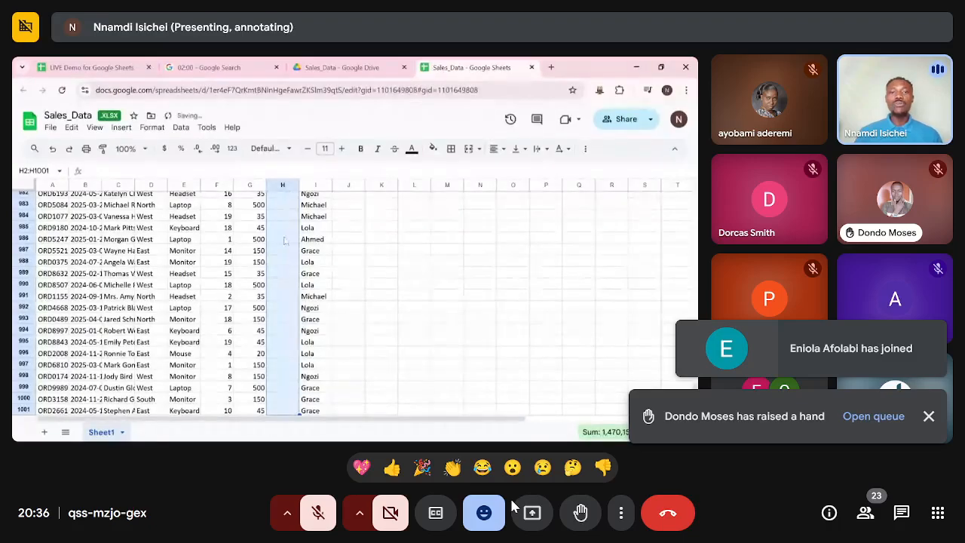
pyautogui.scroll(17, 284, 241)
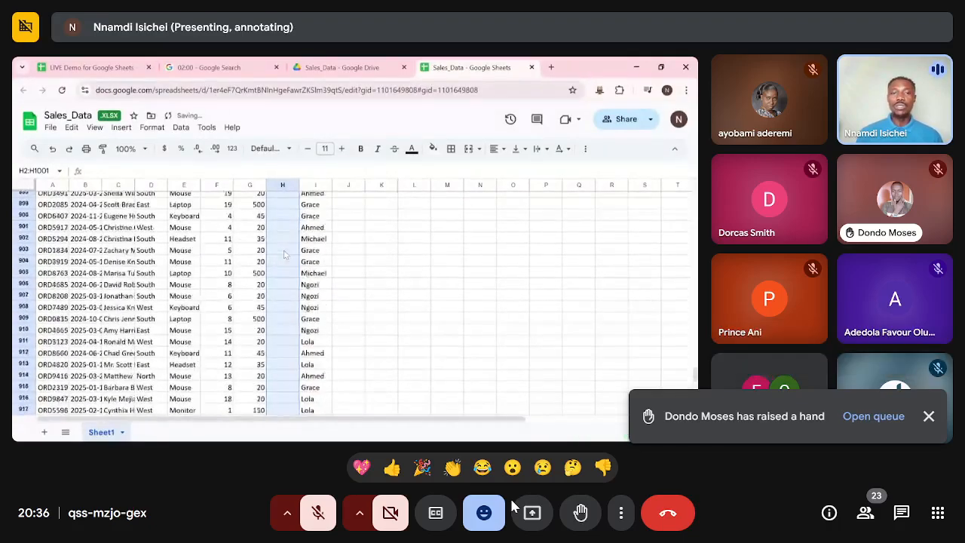
pyautogui.scroll(6, 285, 255)
pyautogui.hotkey('ctrl', 'Up')
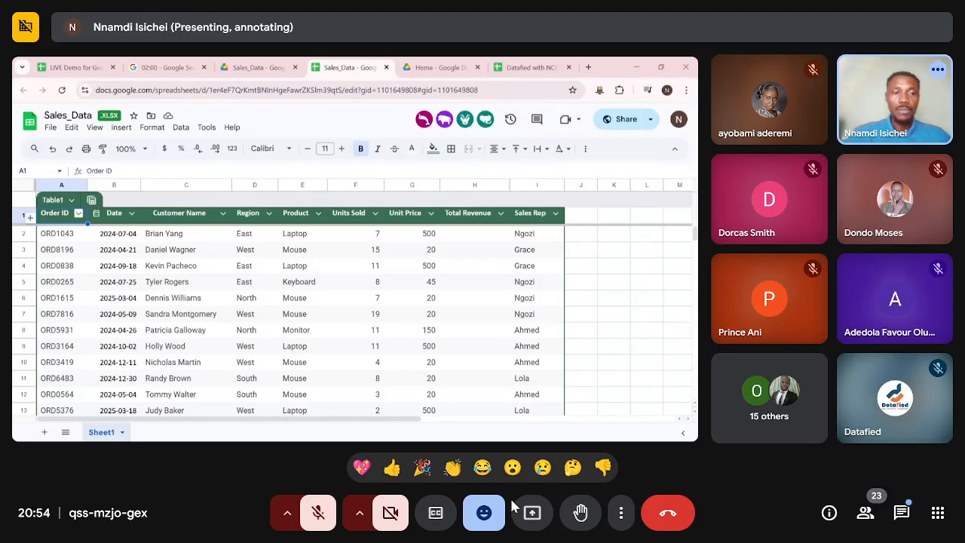
# Open the Order ID column's filter options and look over the sorting, colour, condition and value choices.
pyautogui.click(78, 213)
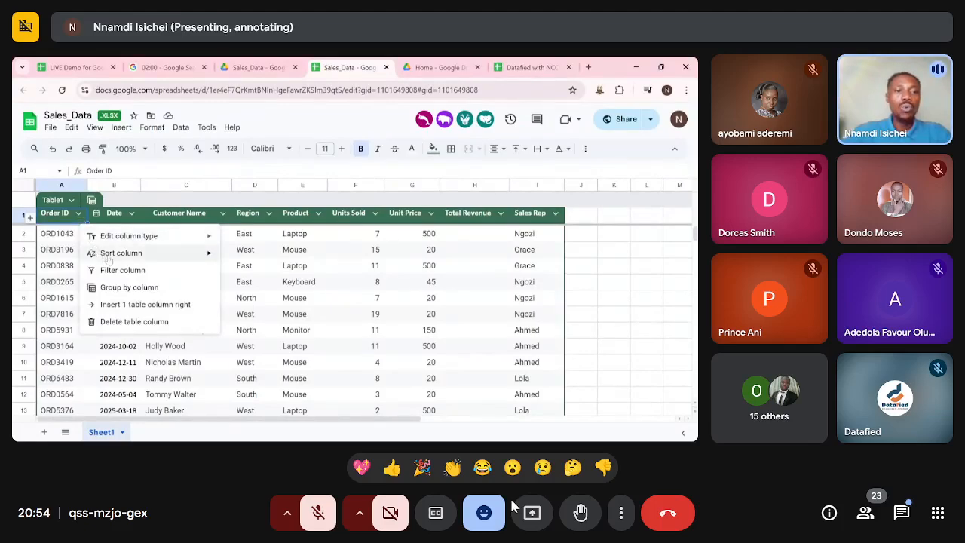
pyautogui.moveTo(143, 238)
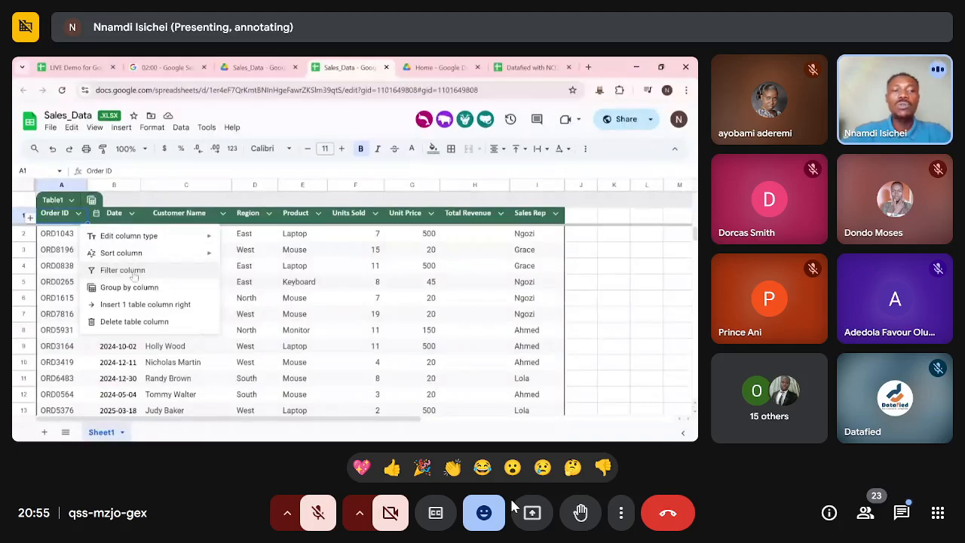
pyautogui.click(128, 271)
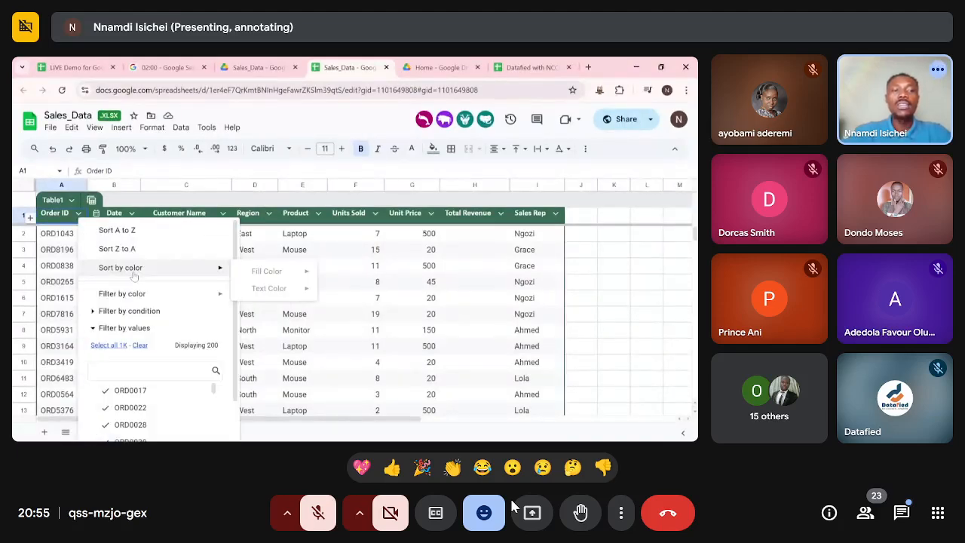
pyautogui.scroll(-2, 162, 313)
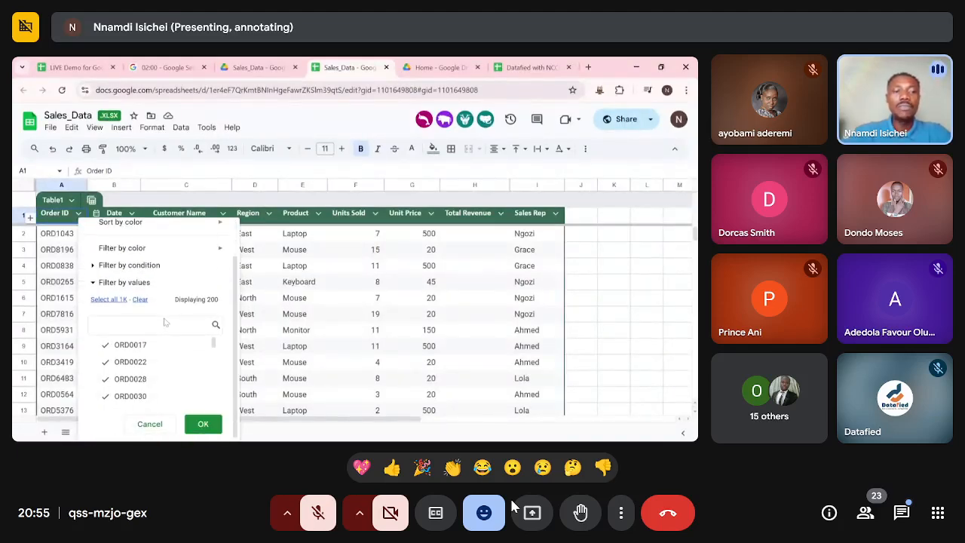
pyautogui.scroll(-1, 323, 297)
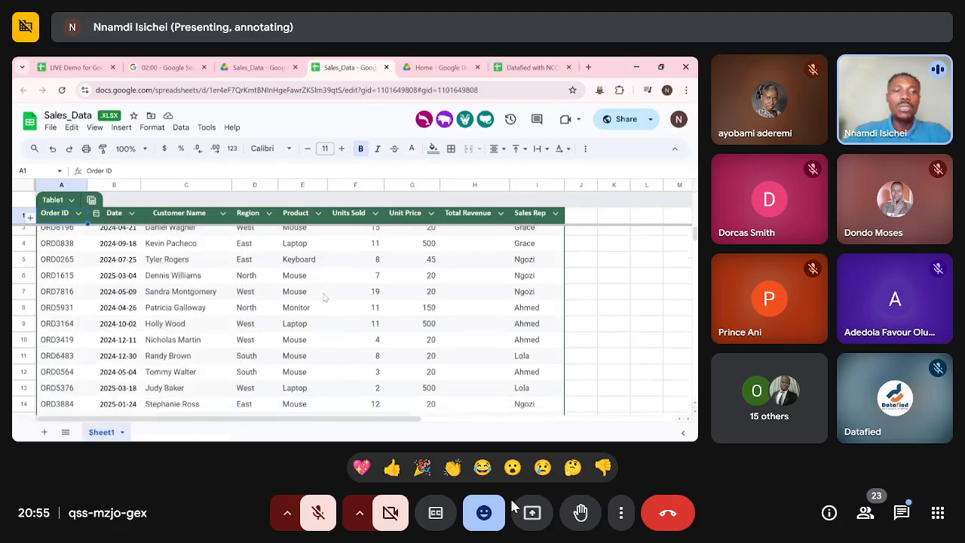
# Reopen the Order ID column filter and look through the list of order values it offers.
pyautogui.click(78, 214)
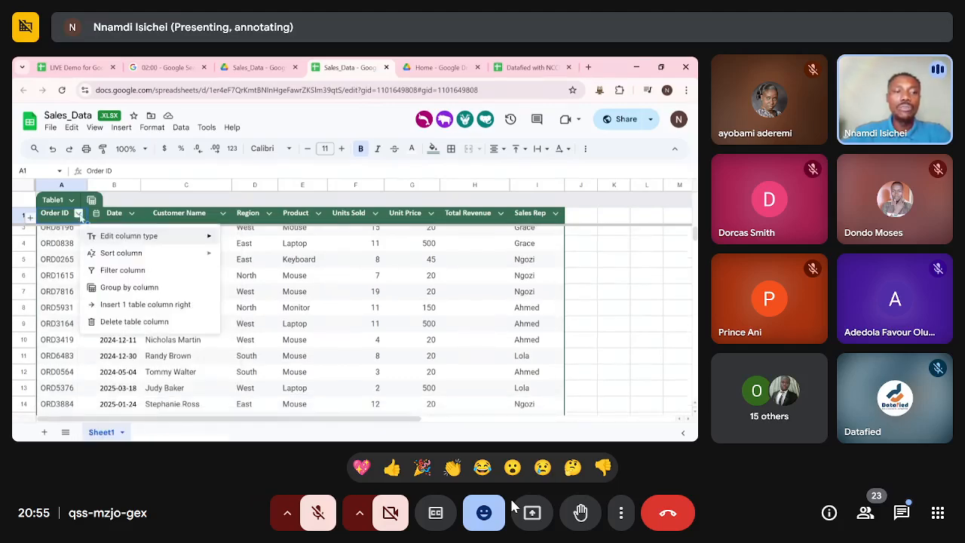
pyautogui.click(140, 270)
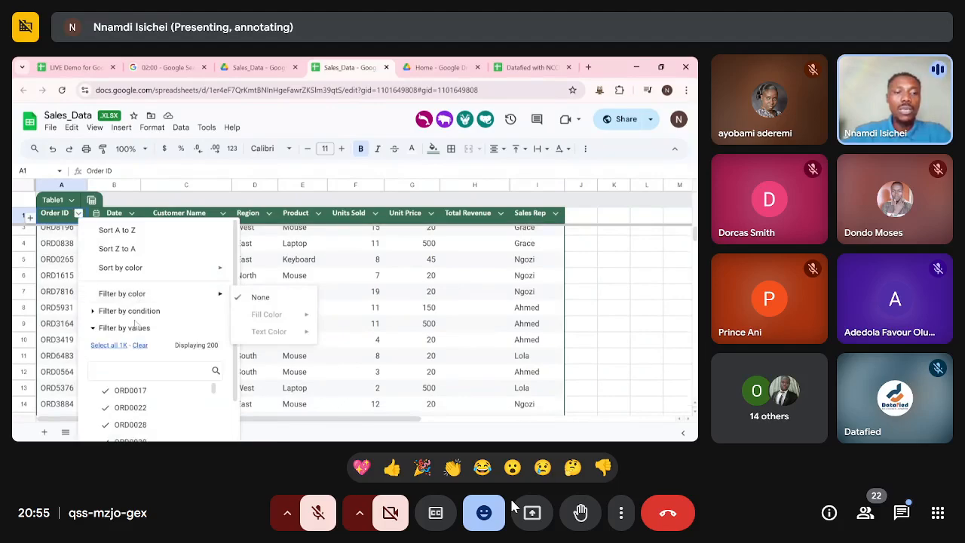
pyautogui.scroll(-1, 145, 362)
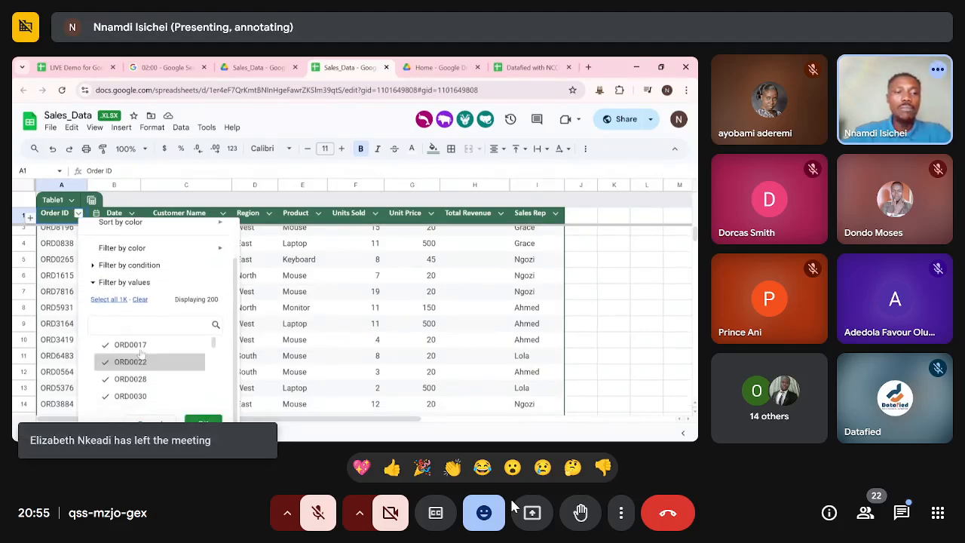
pyautogui.scroll(-1, 153, 372)
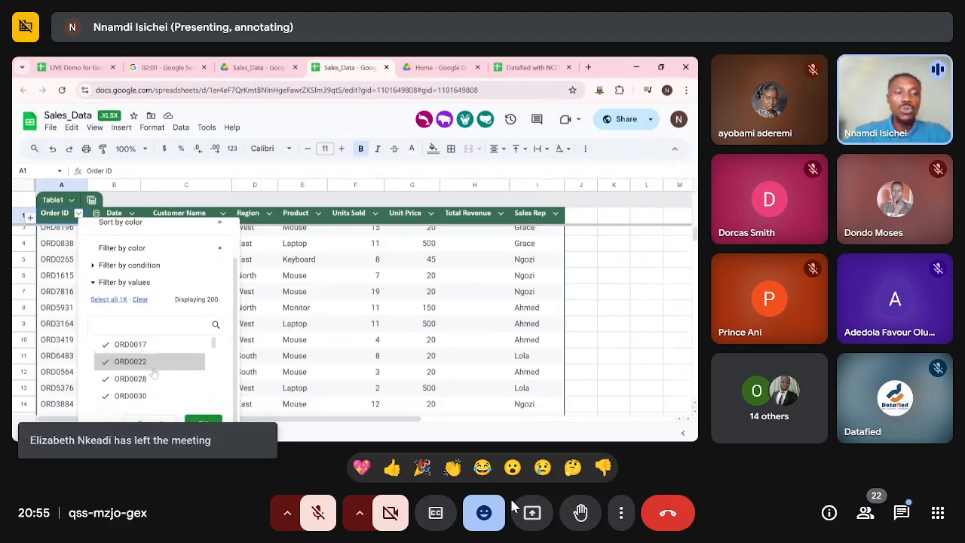
pyautogui.scroll(-5, 153, 372)
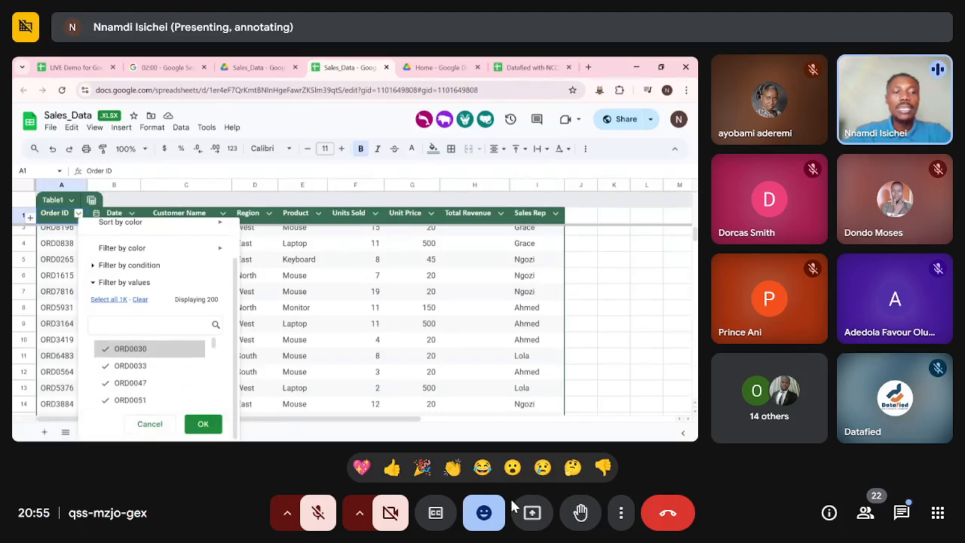
pyautogui.scroll(-5, 153, 374)
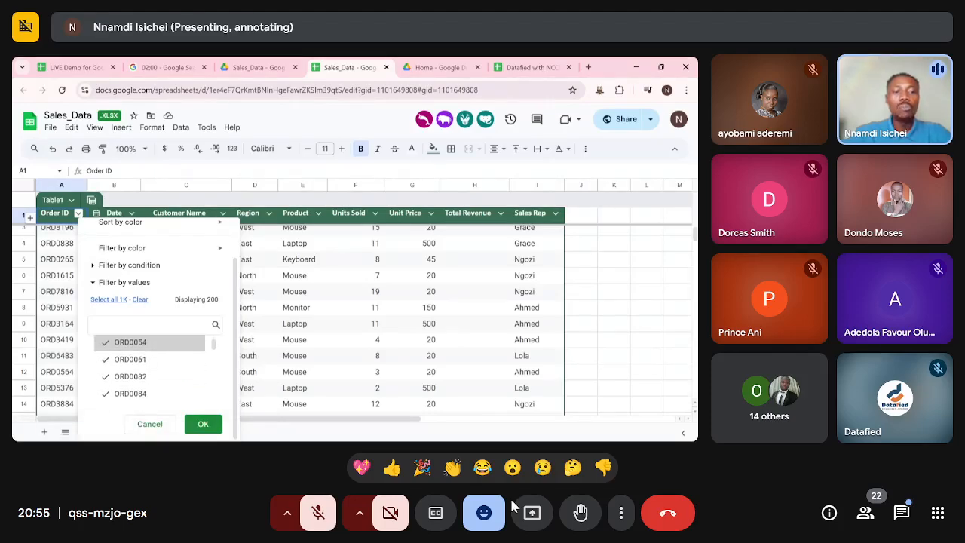
pyautogui.scroll(-3, 153, 372)
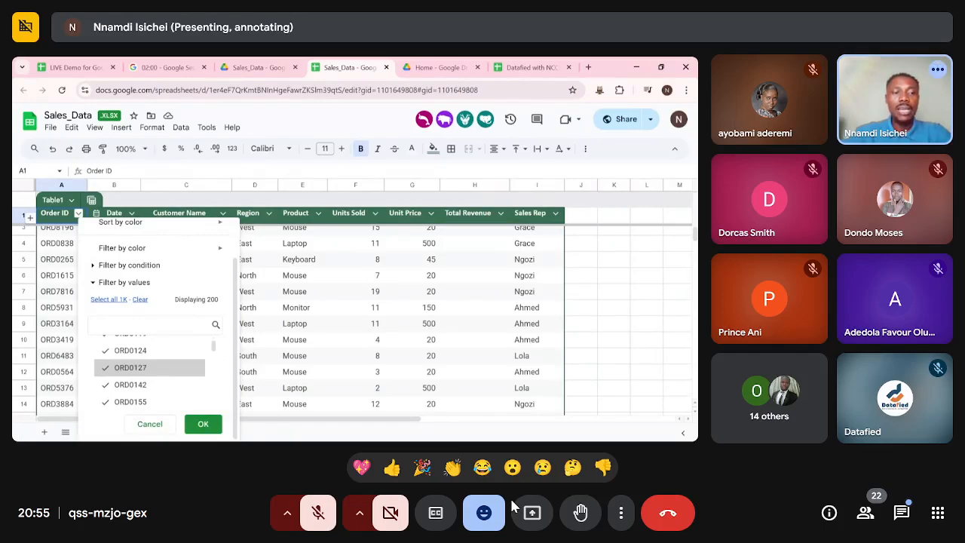
pyautogui.scroll(-1, 153, 374)
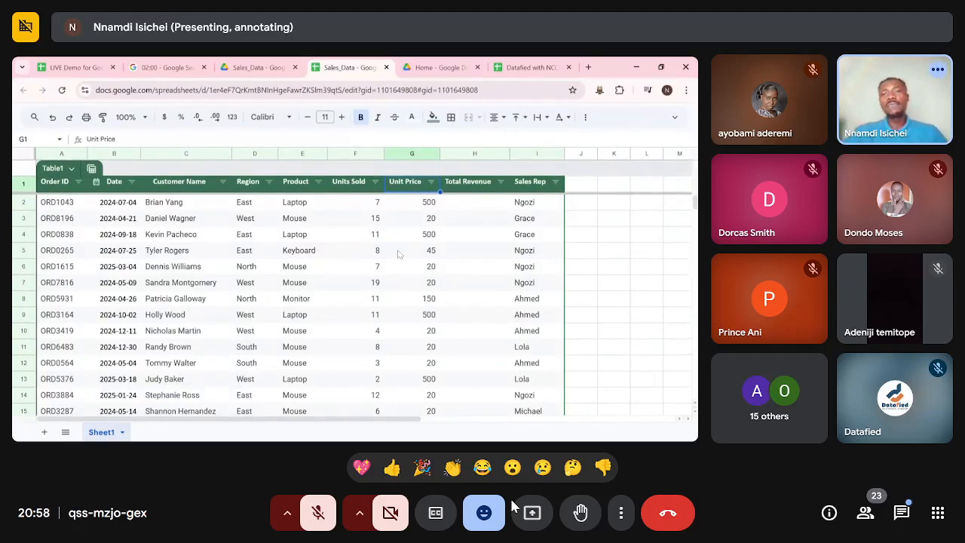
# Examine the first record's Units Sold and Unit Price cells, F2 and G2, beside the empty Total Revenue cell H2.
pyautogui.click(477, 203)
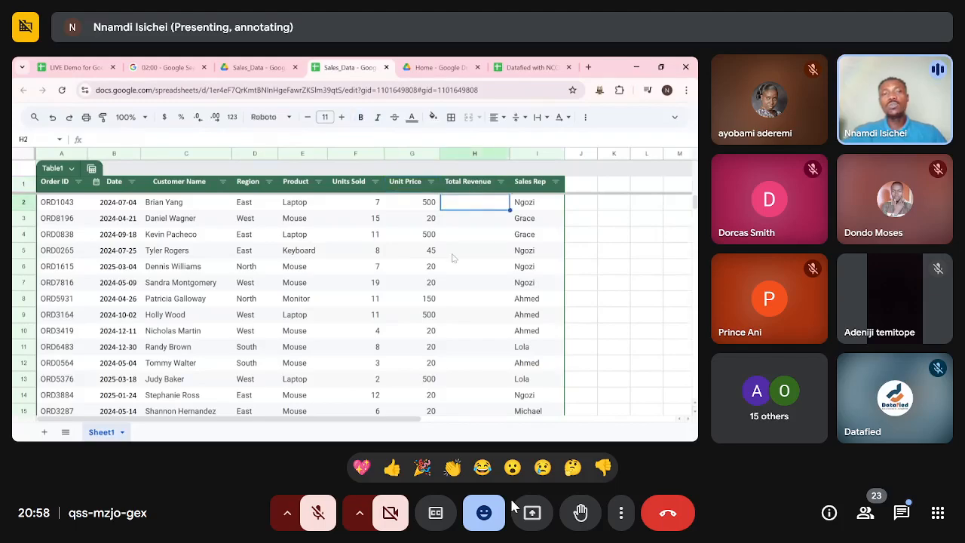
pyautogui.click(363, 202)
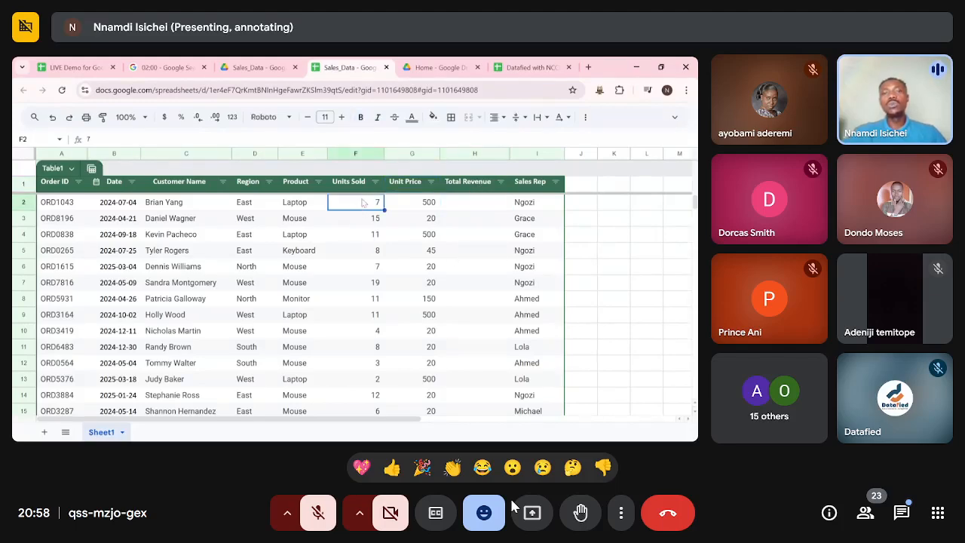
pyautogui.click(412, 203)
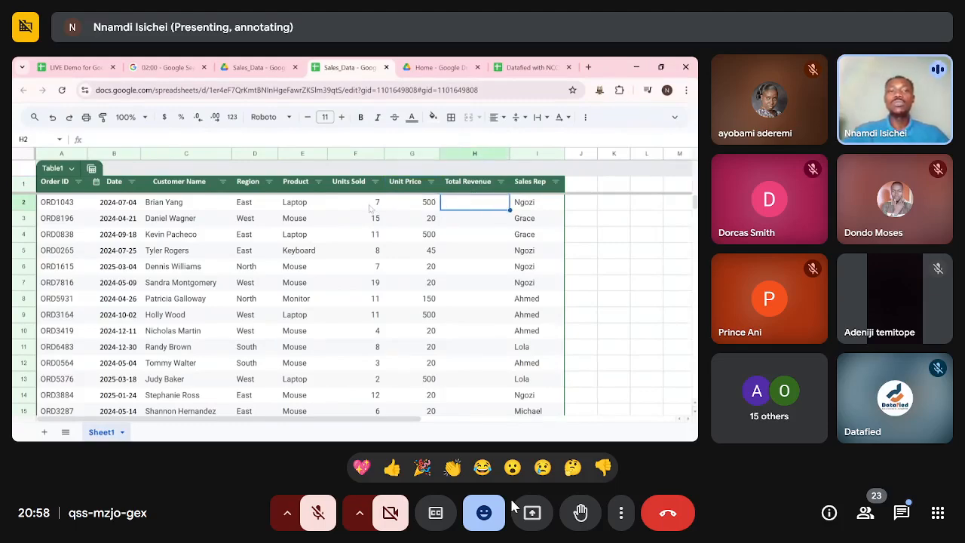
pyautogui.click(374, 209)
pyautogui.moveTo(386, 208); pyautogui.dragTo(393, 208)
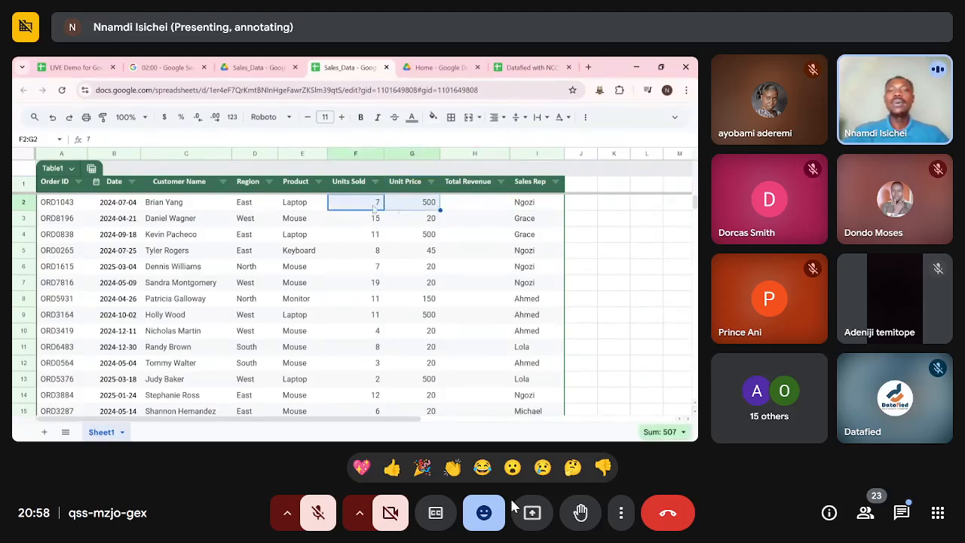
pyautogui.click(469, 207)
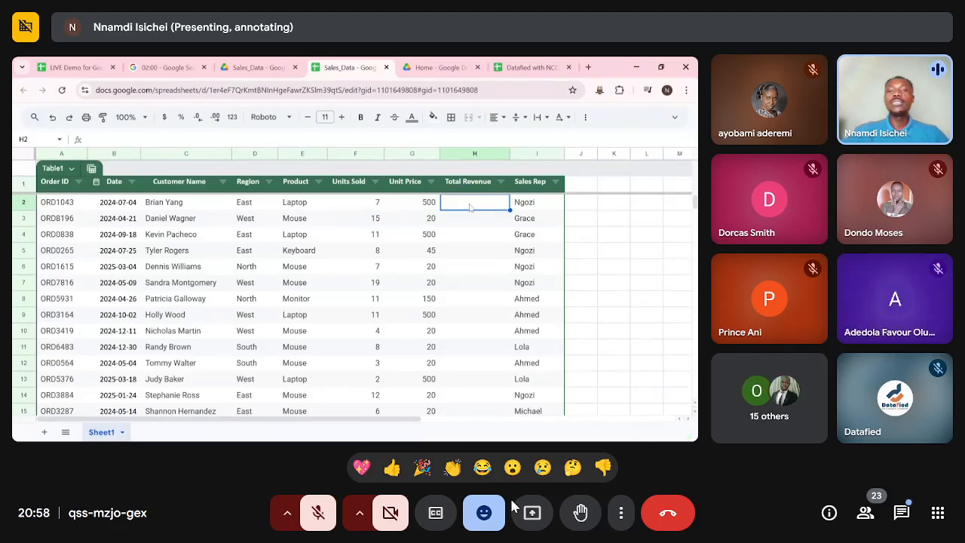
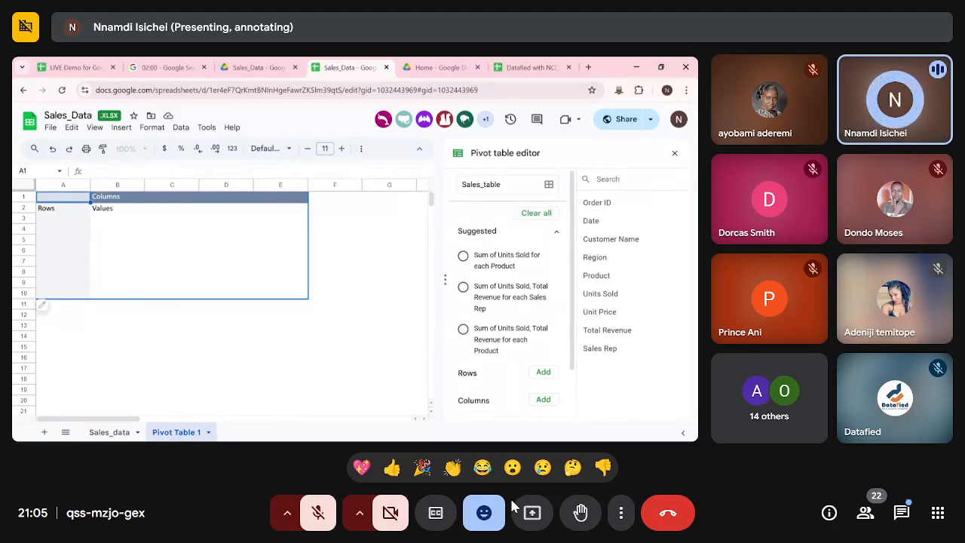
# Delete the Pivot Table 1 sheet from the Sales_Data spreadsheet.
pyautogui.rightClick(176, 435)
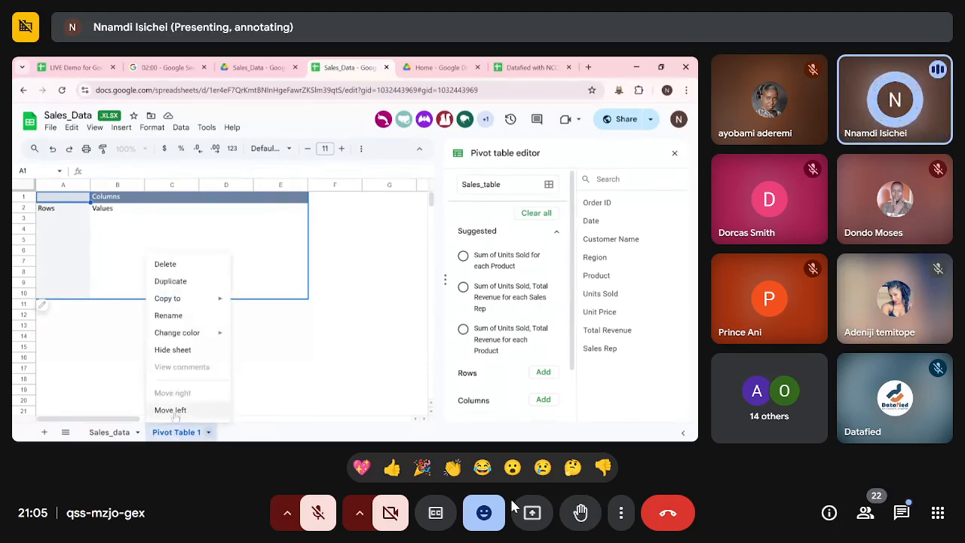
pyautogui.click(176, 269)
pyautogui.click(468, 296)
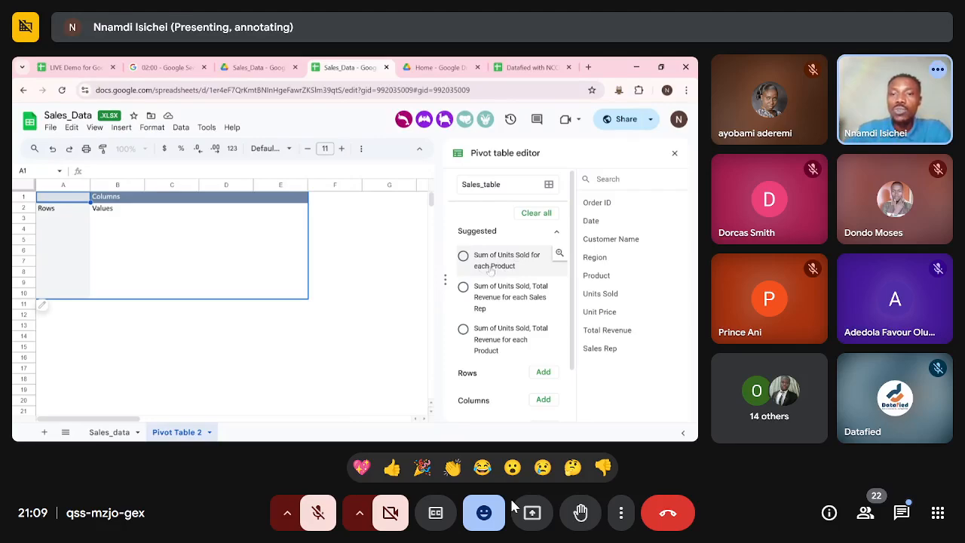
# Try the suggested pivot table layout with the sum of Units Sold for each Product.
pyautogui.click(463, 256)
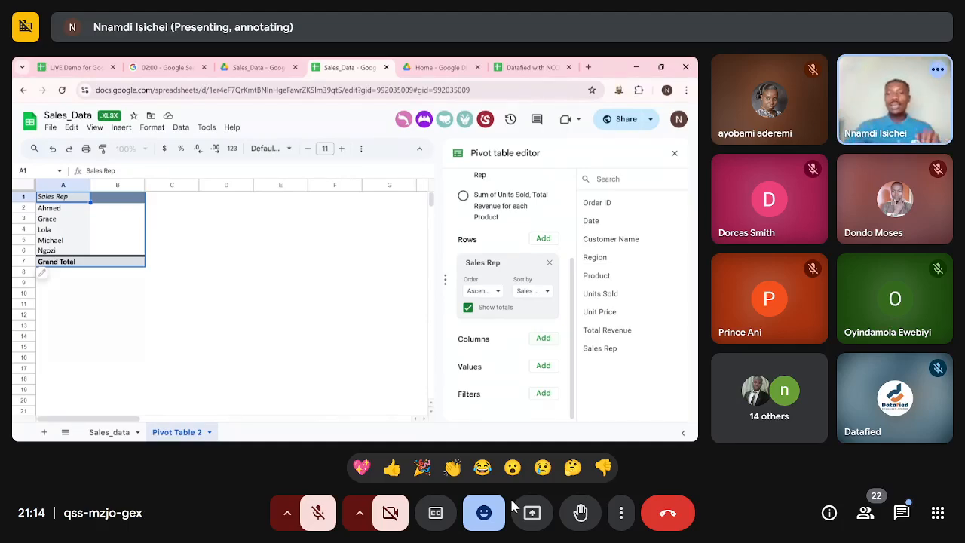
# Add the Product field as columns of the pivot table that has Sales Rep as rows.
pyautogui.click(542, 339)
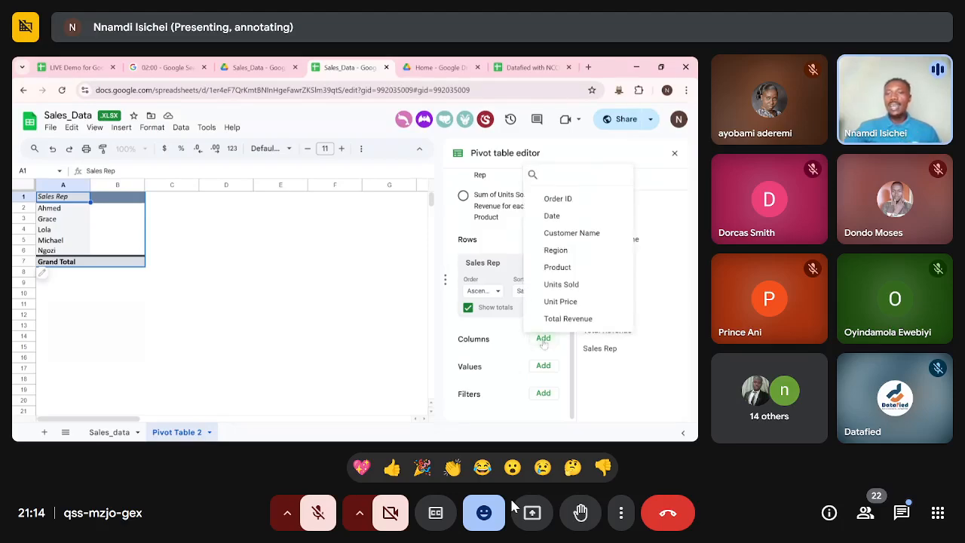
pyautogui.click(559, 267)
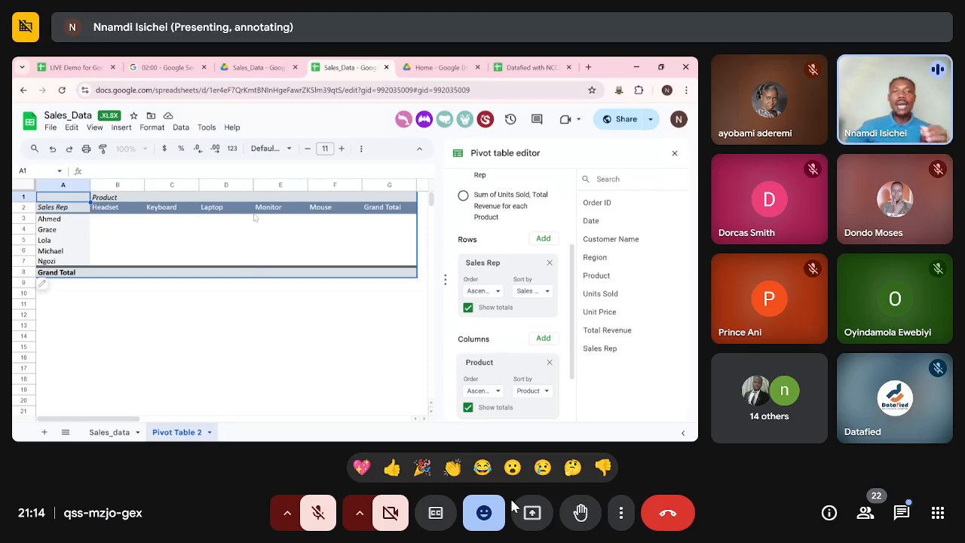
pyautogui.scroll(-2, 511, 332)
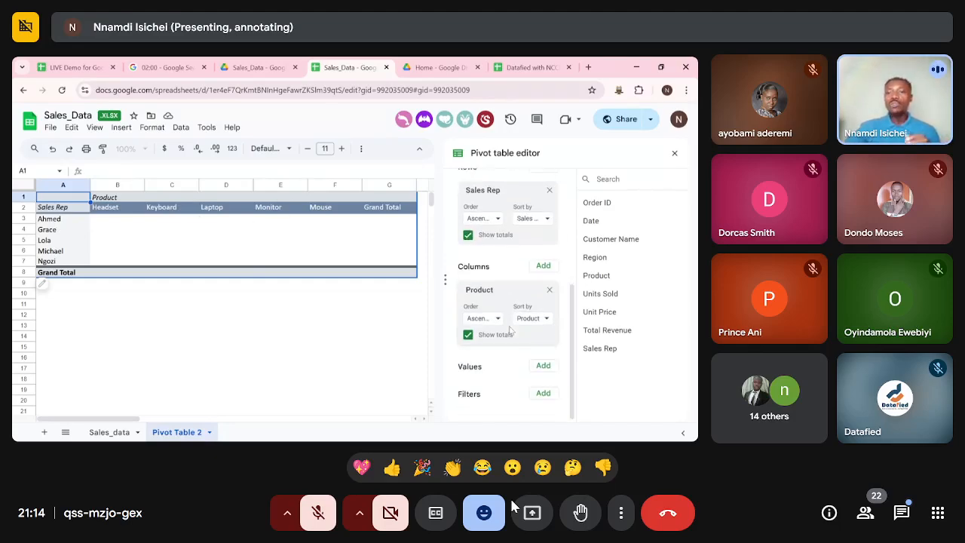
# Try Product as the pivot table's value field, summarized by COUNT and by SUM, and remove that value field.
pyautogui.click(543, 366)
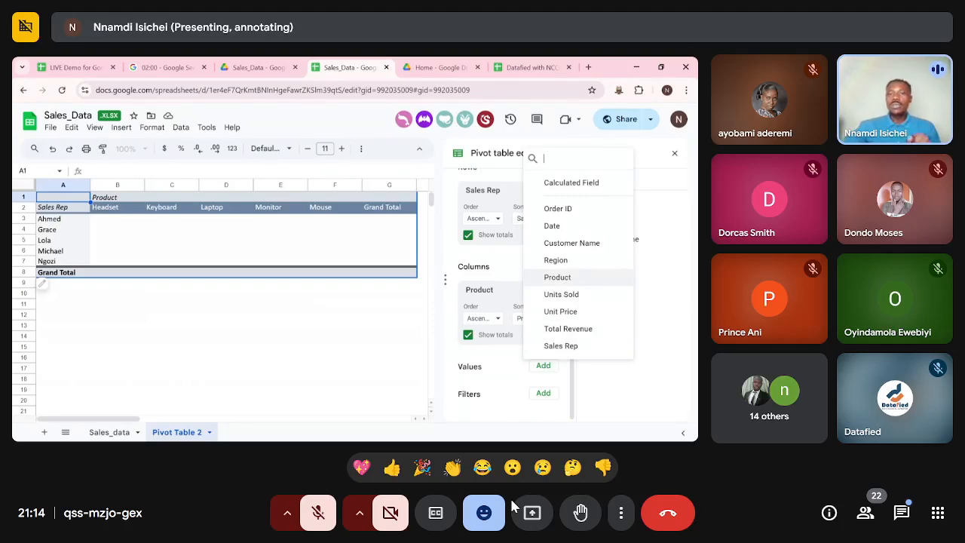
pyautogui.click(557, 276)
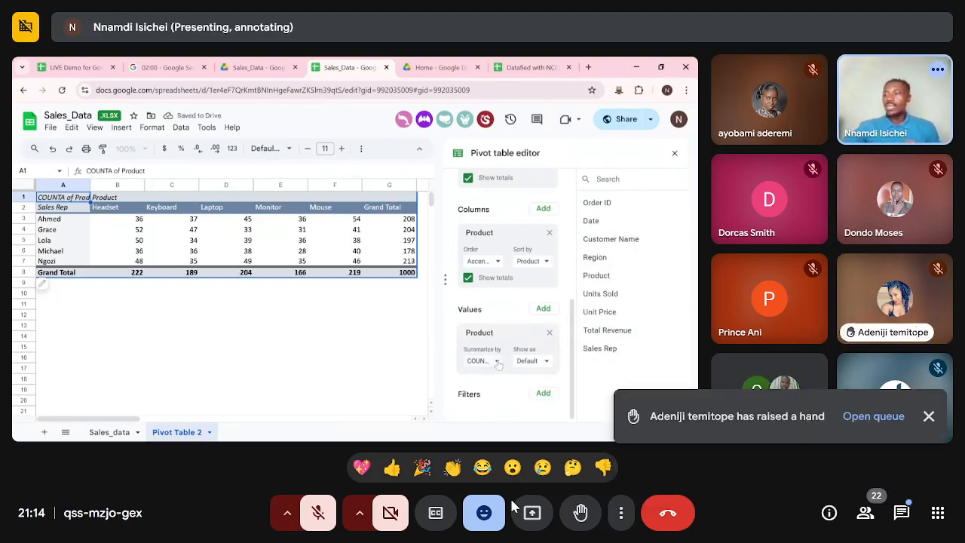
pyautogui.click(496, 361)
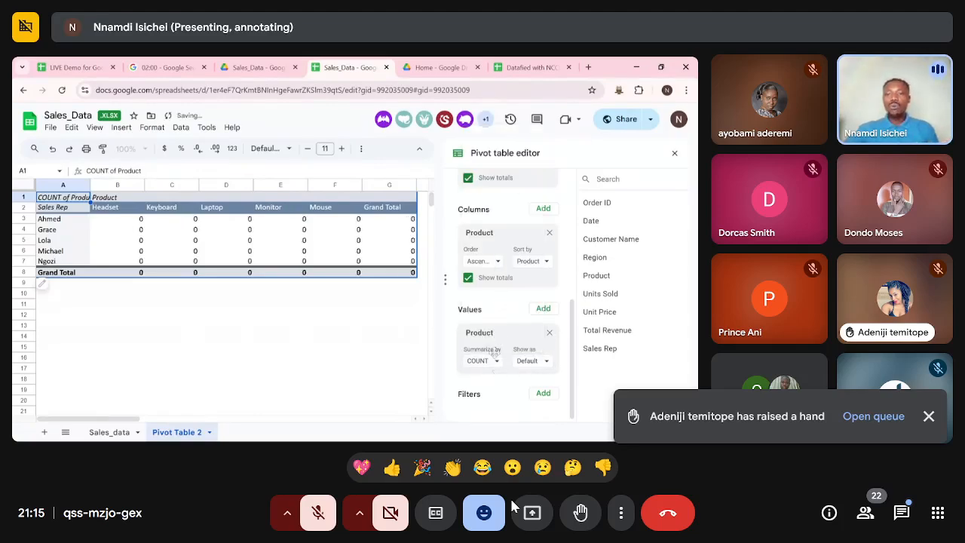
pyautogui.click(496, 360)
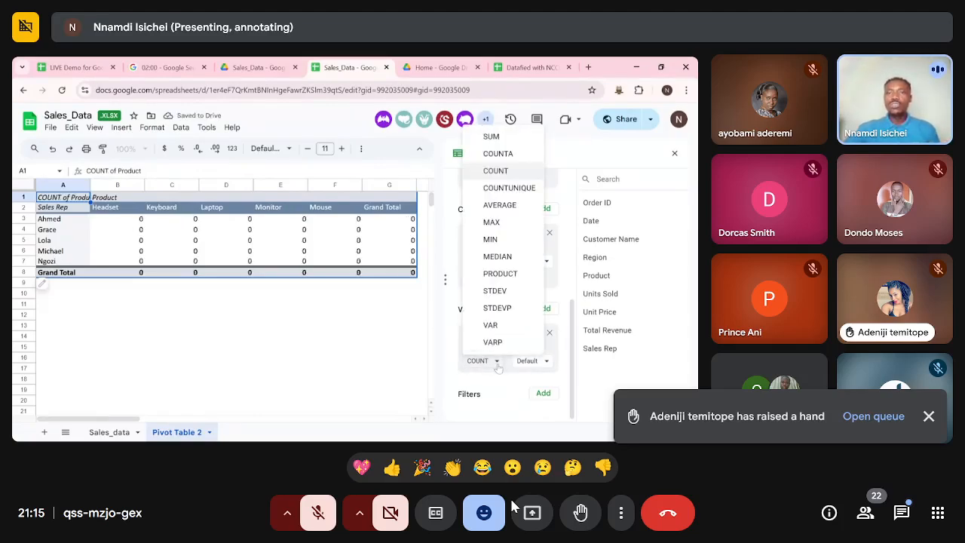
pyautogui.click(491, 134)
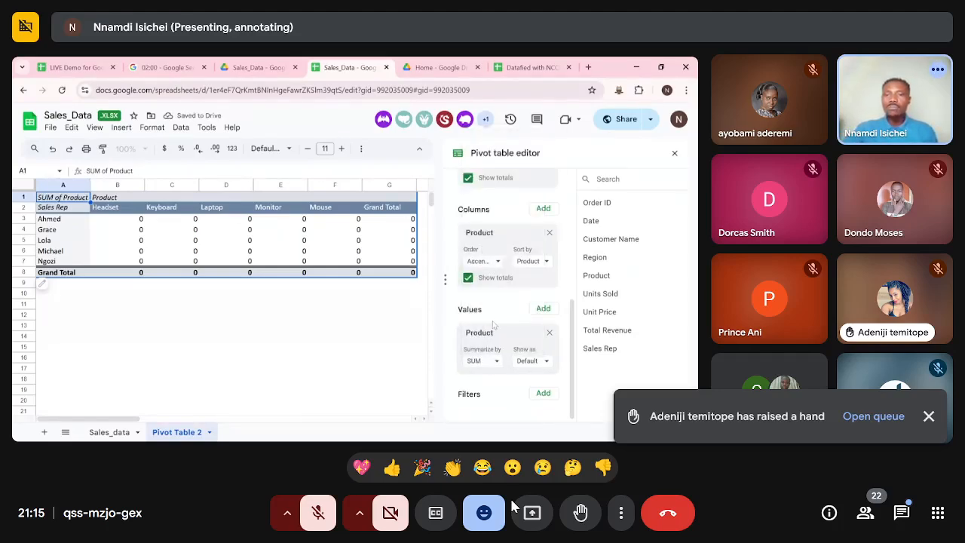
pyautogui.click(528, 361)
pyautogui.click(509, 365)
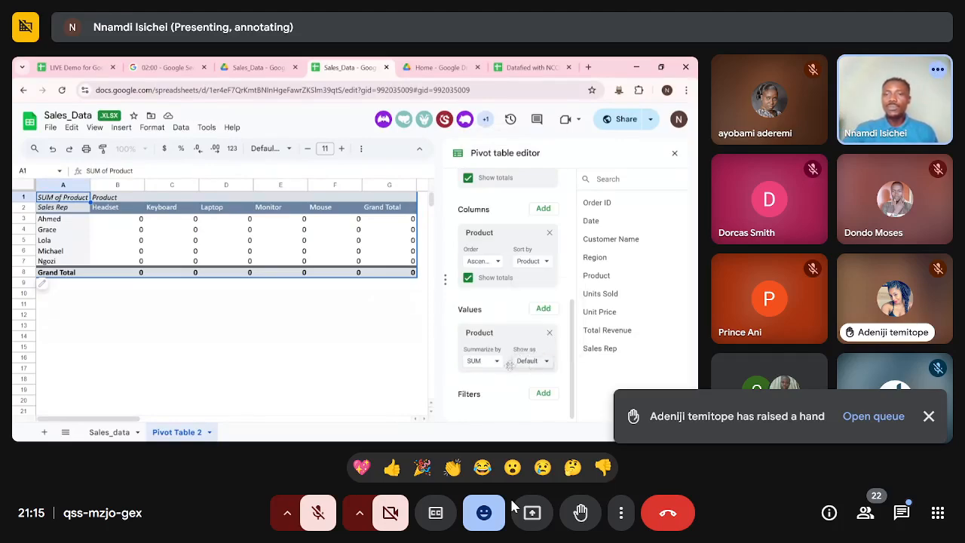
pyautogui.click(549, 332)
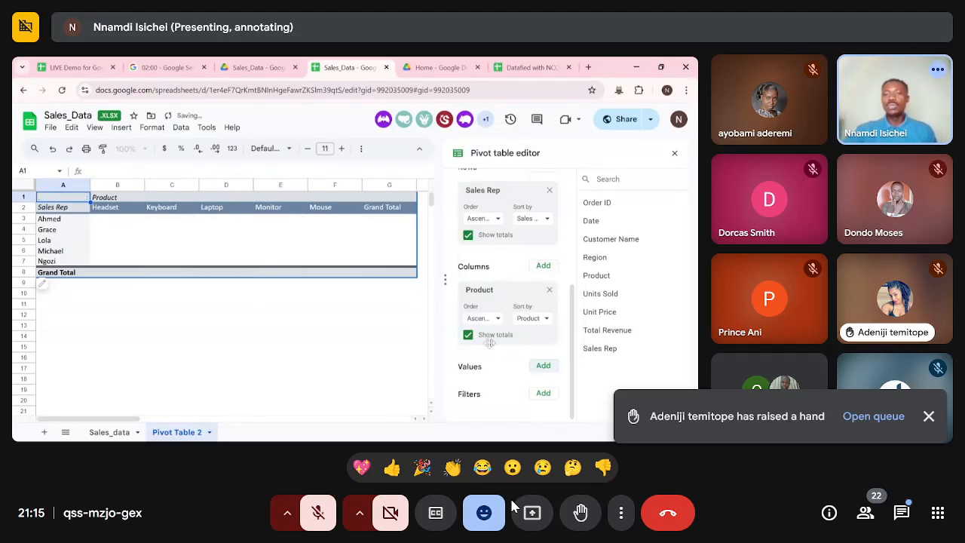
# Add Product to the pivot table's values with the default COUNTA summary.
pyautogui.click(543, 366)
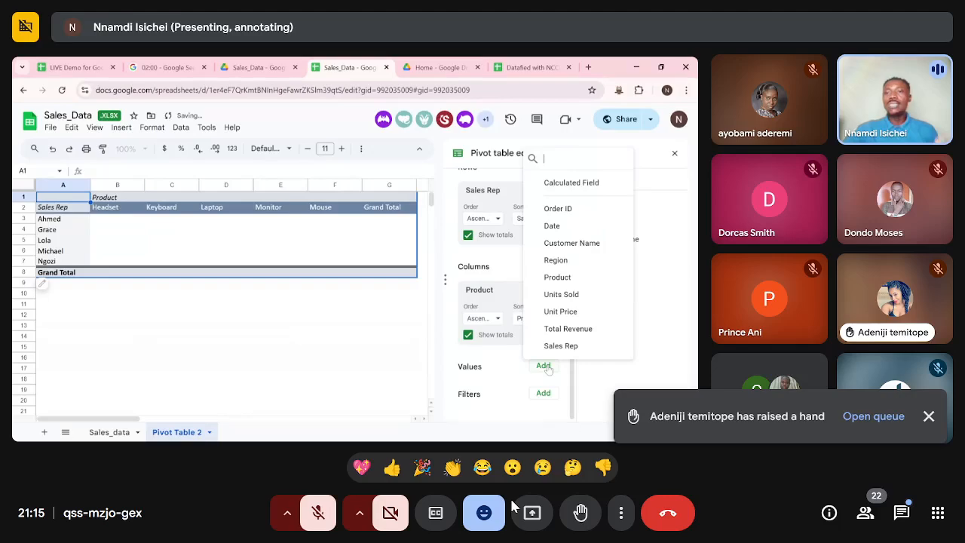
pyautogui.click(557, 277)
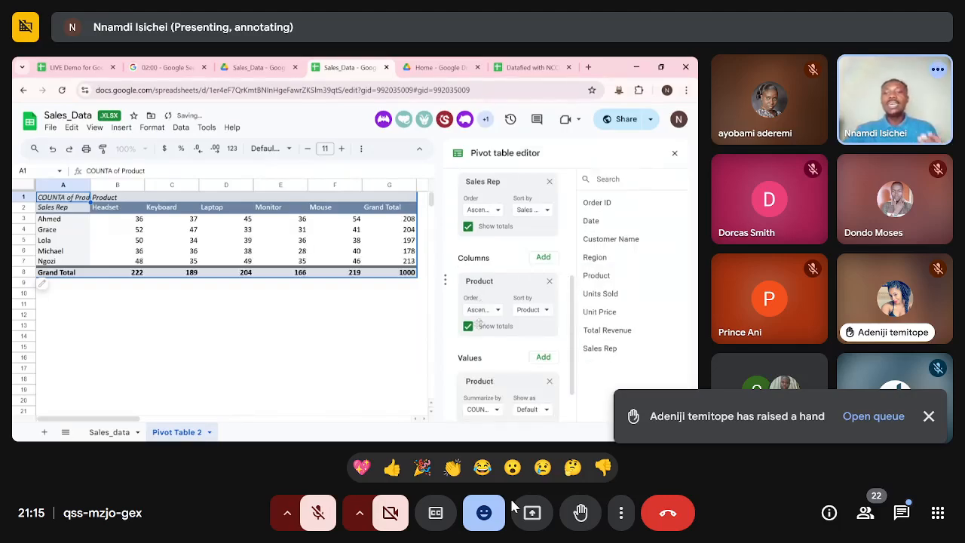
pyautogui.scroll(-1, 492, 389)
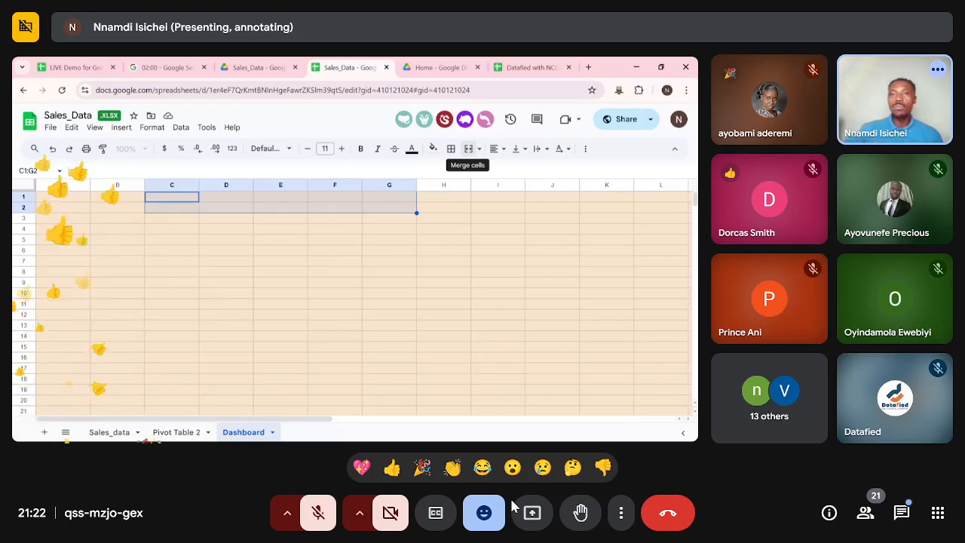
# Merge cells C1:G2 on the Dashboard sheet and enter the title Sales Analysis Dashboard.
pyautogui.click(468, 149)
pyautogui.click(374, 251)
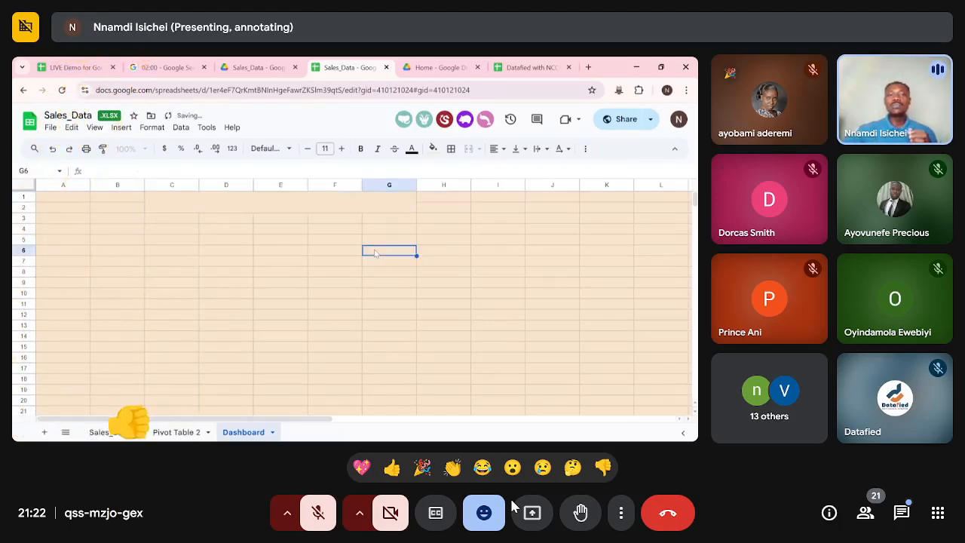
pyautogui.click(307, 205)
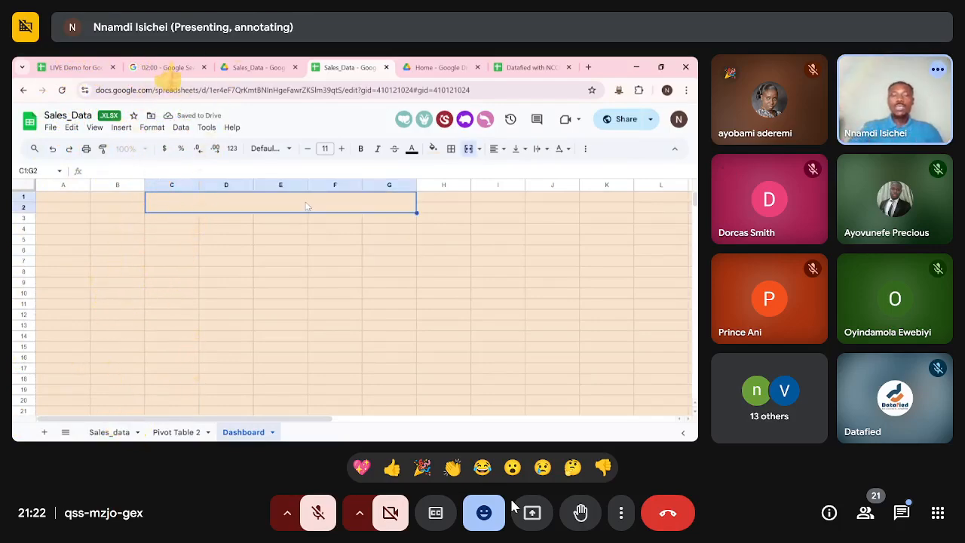
pyautogui.write('Sales')
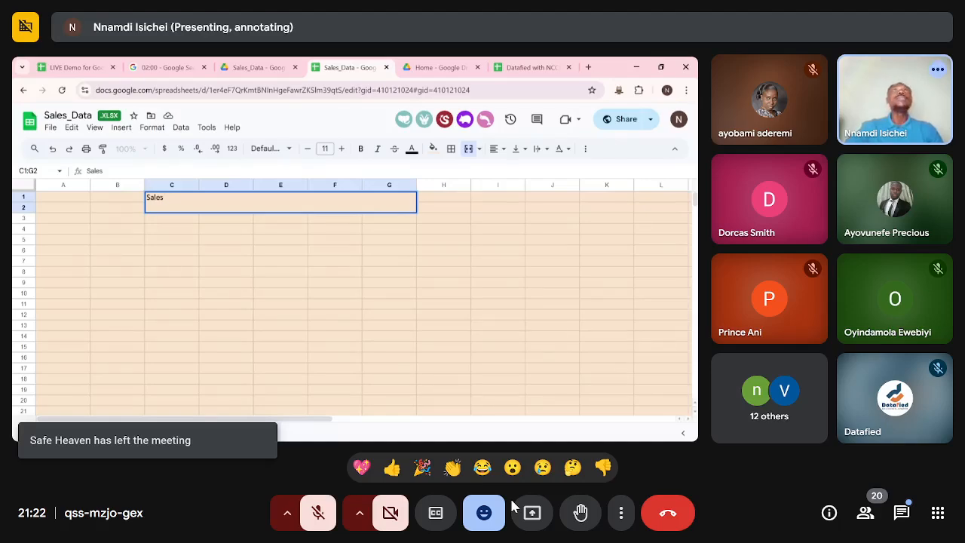
pyautogui.write(' Analy')
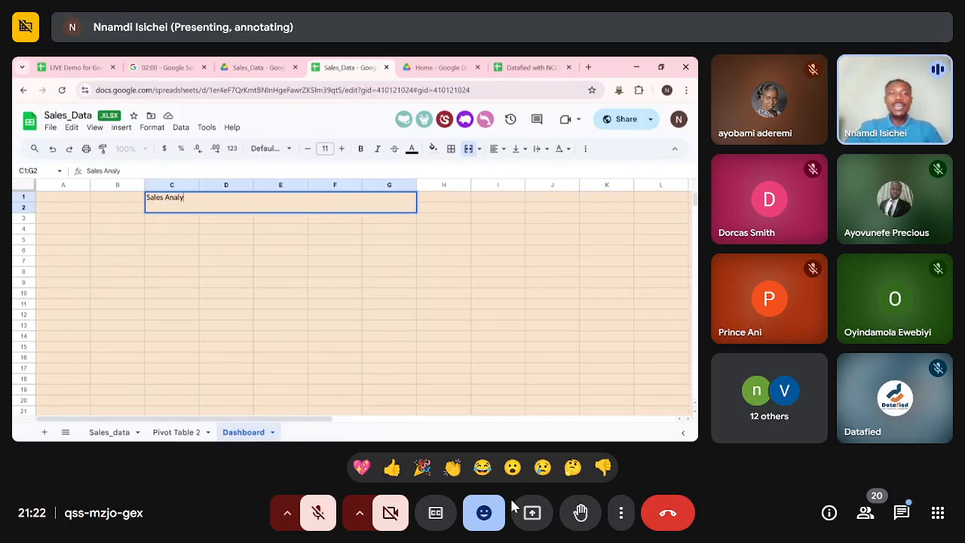
pyautogui.write('sis Dashb')
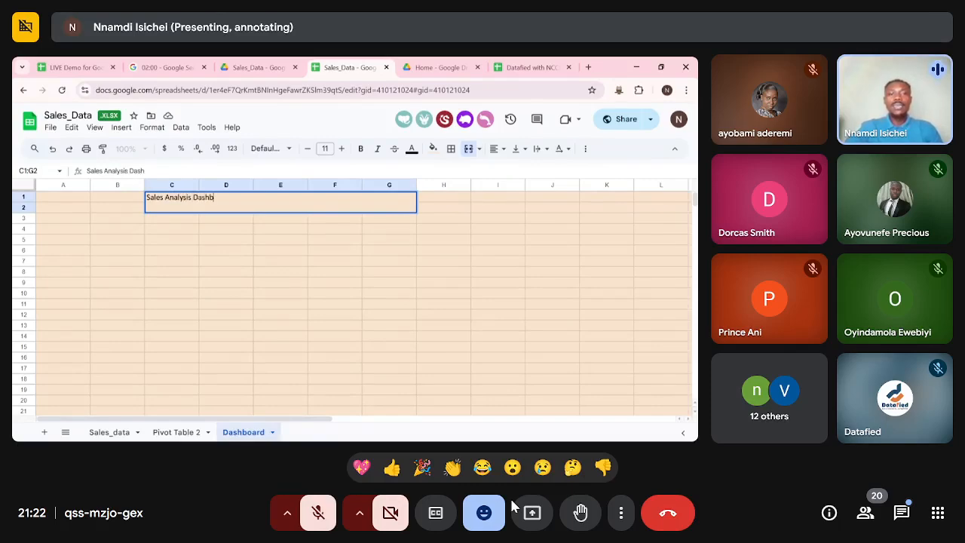
pyautogui.write('oard')
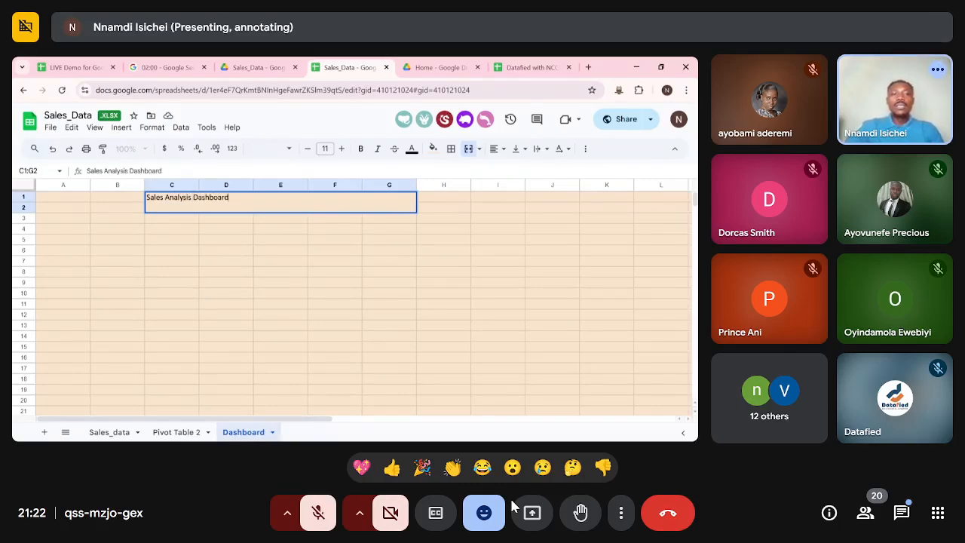
pyautogui.press('Return')
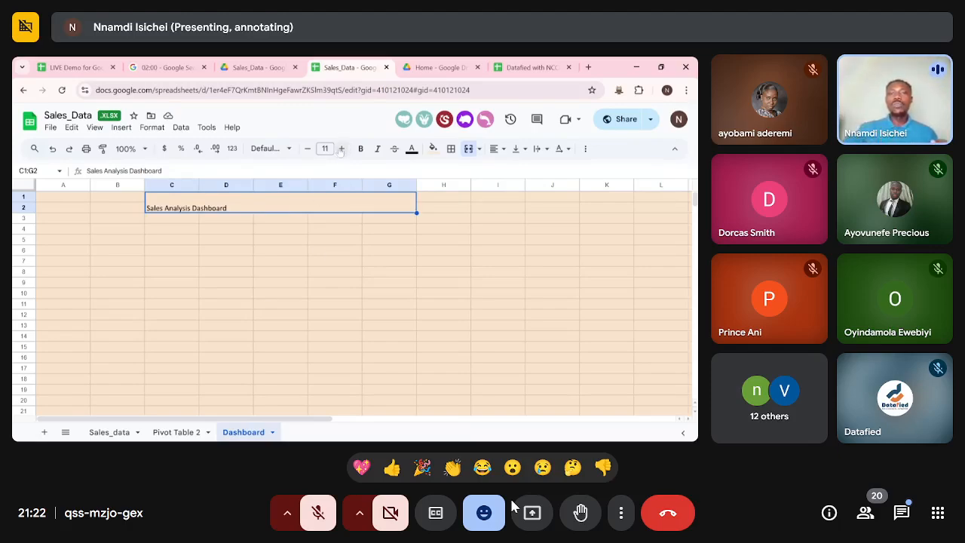
# Increase the font size of the dashboard title in C1:G2 to 26.
pyautogui.click(342, 149)
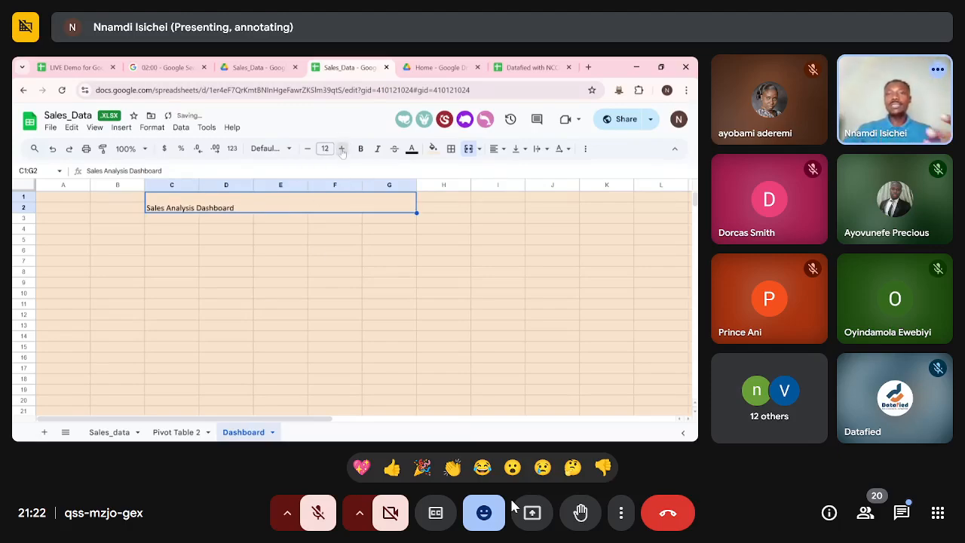
pyautogui.click(342, 149)
pyautogui.click(343, 148)
pyautogui.click(342, 148)
pyautogui.click(342, 148)
pyautogui.click(342, 148)
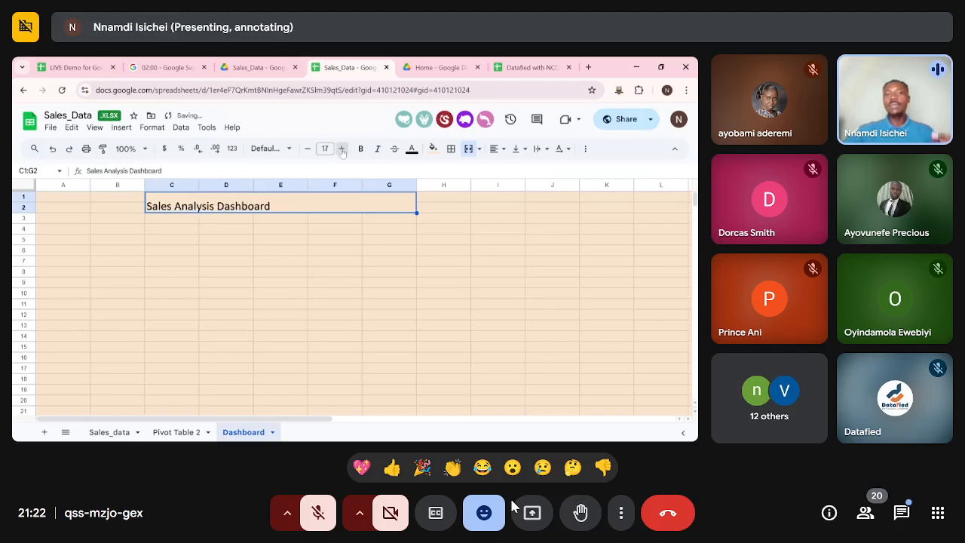
pyautogui.click(342, 149)
pyautogui.click(342, 149)
pyautogui.click(342, 148)
pyautogui.click(342, 148)
pyautogui.click(342, 148)
pyautogui.click(342, 149)
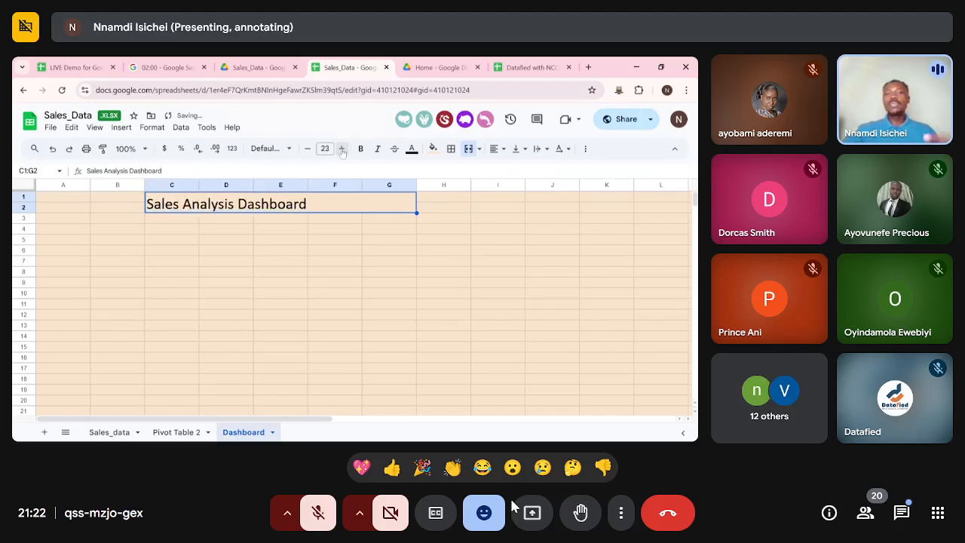
pyautogui.click(343, 148)
pyautogui.click(342, 149)
pyautogui.click(342, 149)
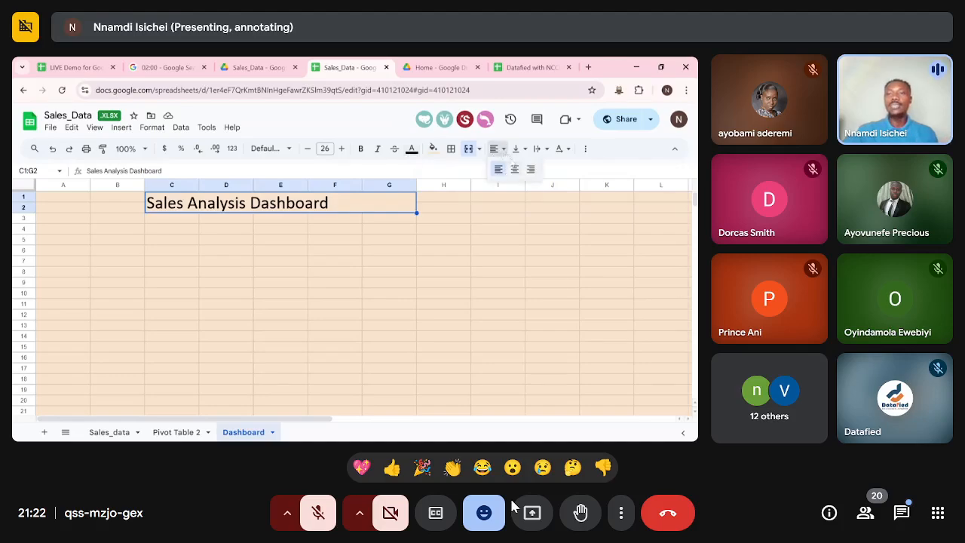
# Center the dashboard title horizontally in its merged cell and make it bold.
pyautogui.click(503, 149)
pyautogui.click(515, 169)
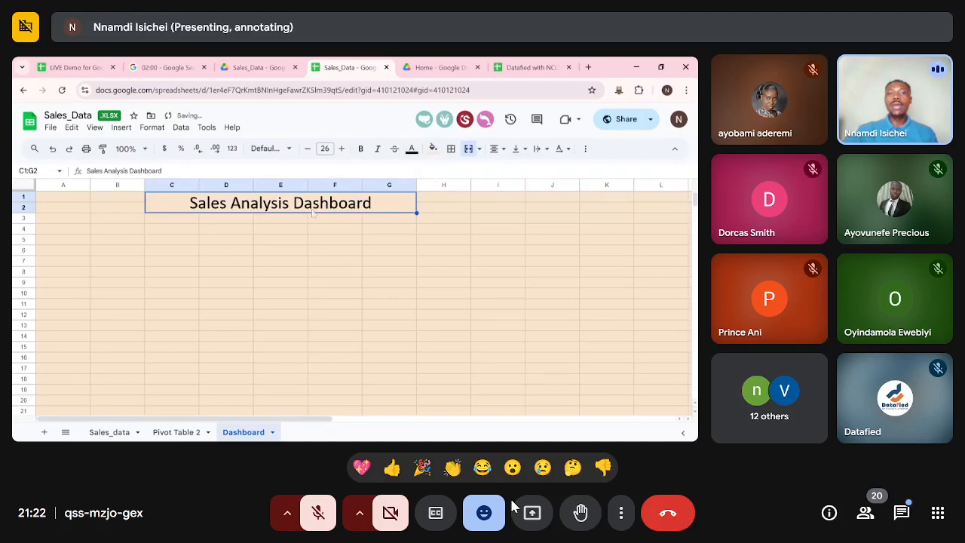
pyautogui.click(361, 148)
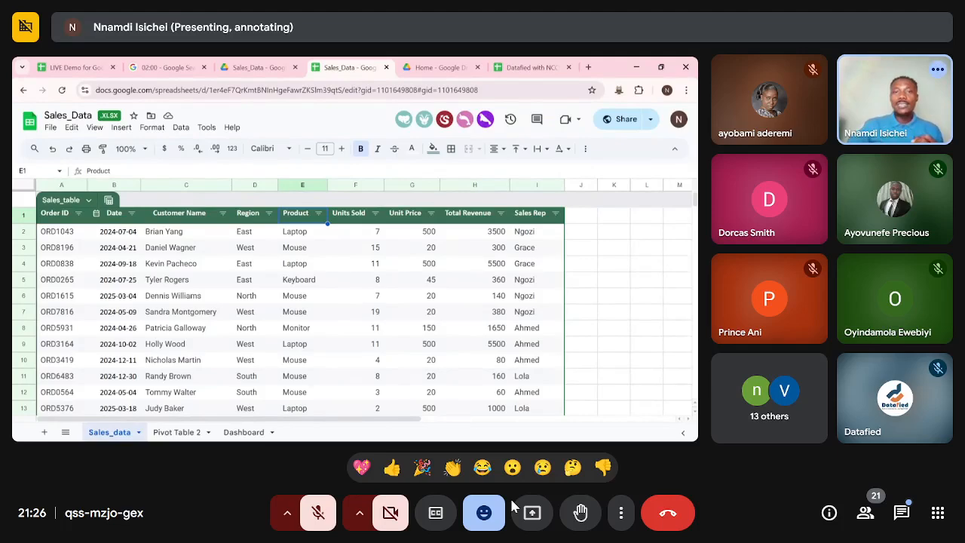
# Examine the Units Sold and Total Revenue column headers, F1 and H1, on the Sales_data sheet.
pyautogui.click(352, 217)
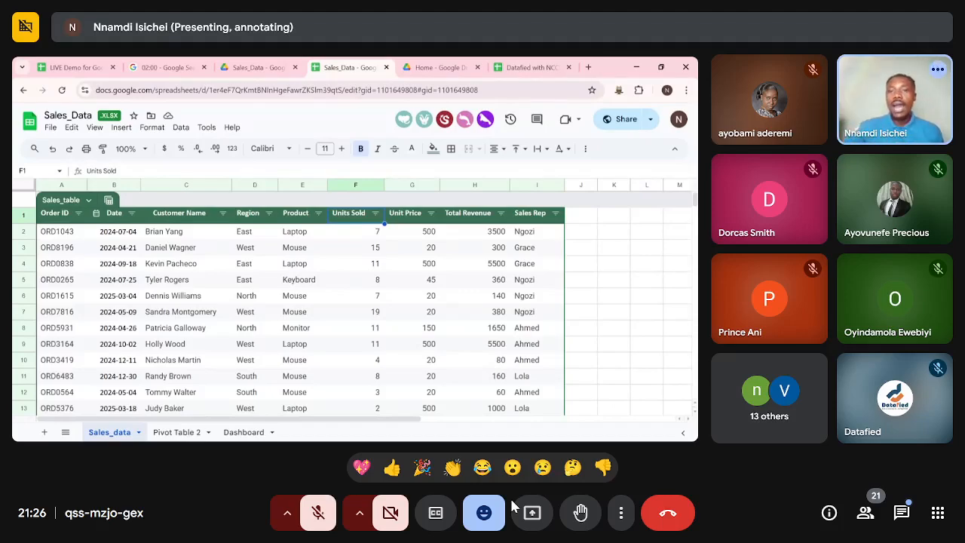
pyautogui.click(476, 219)
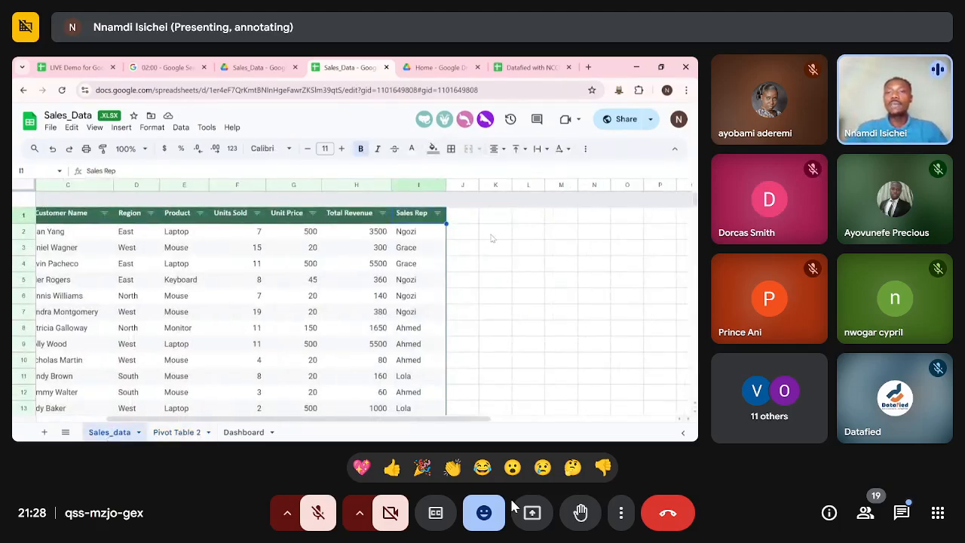
pyautogui.click(491, 235)
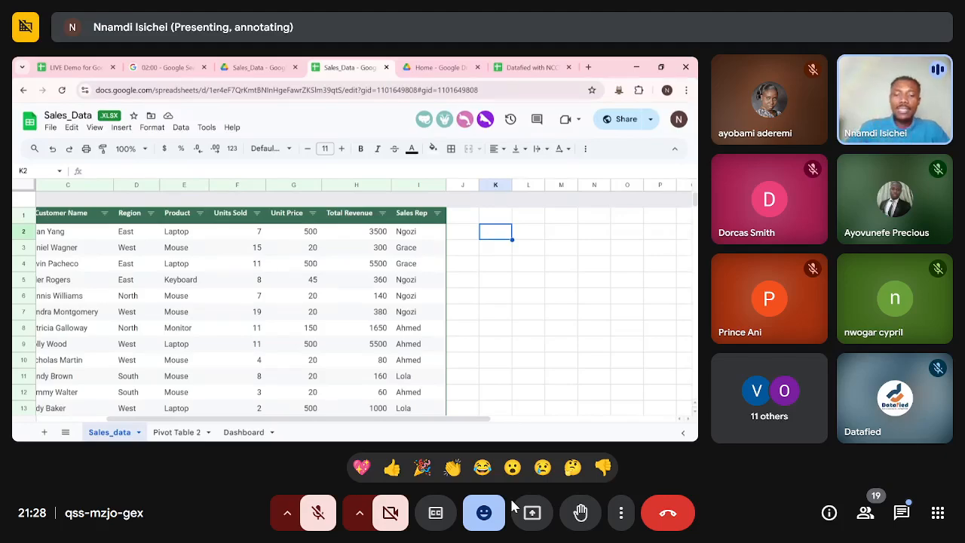
pyautogui.write('=DISC')
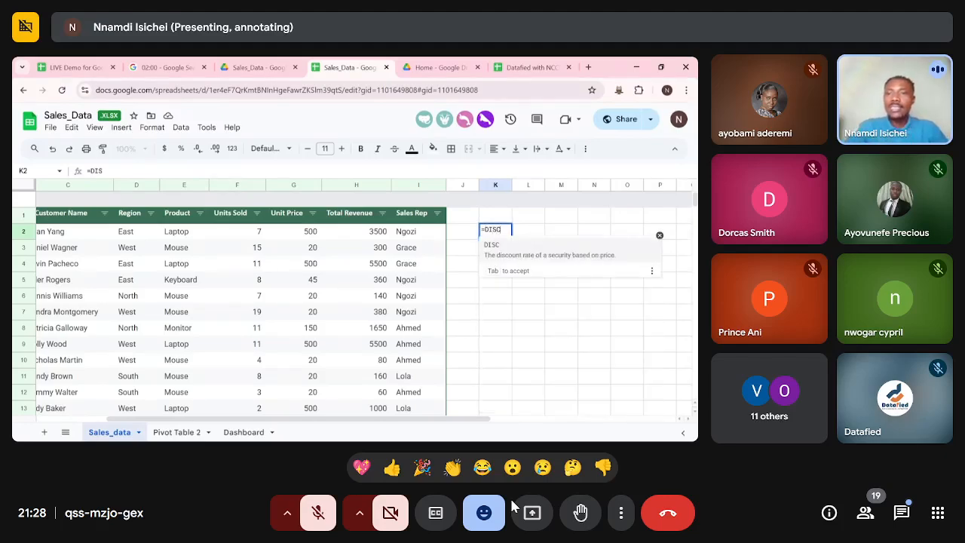
pyautogui.press('BackSpace')
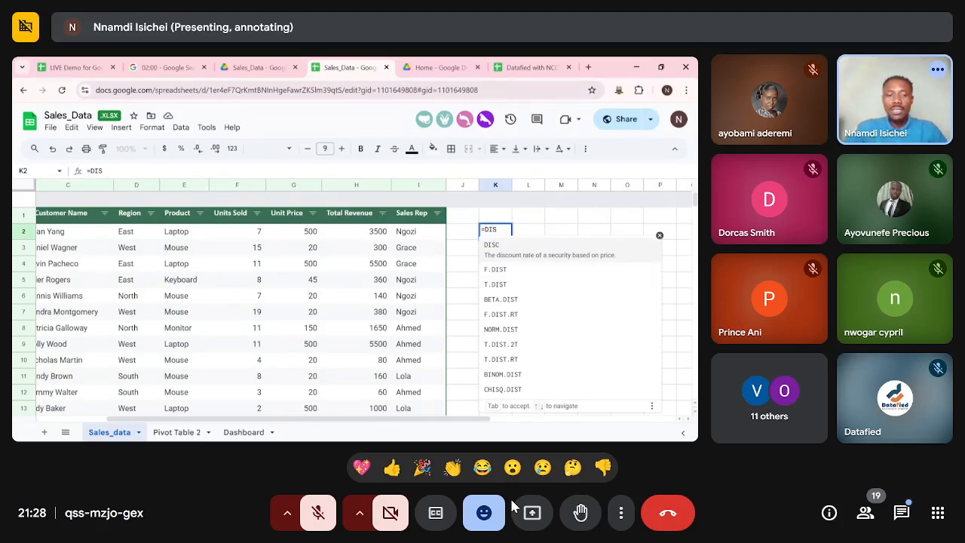
pyautogui.write('TIN')
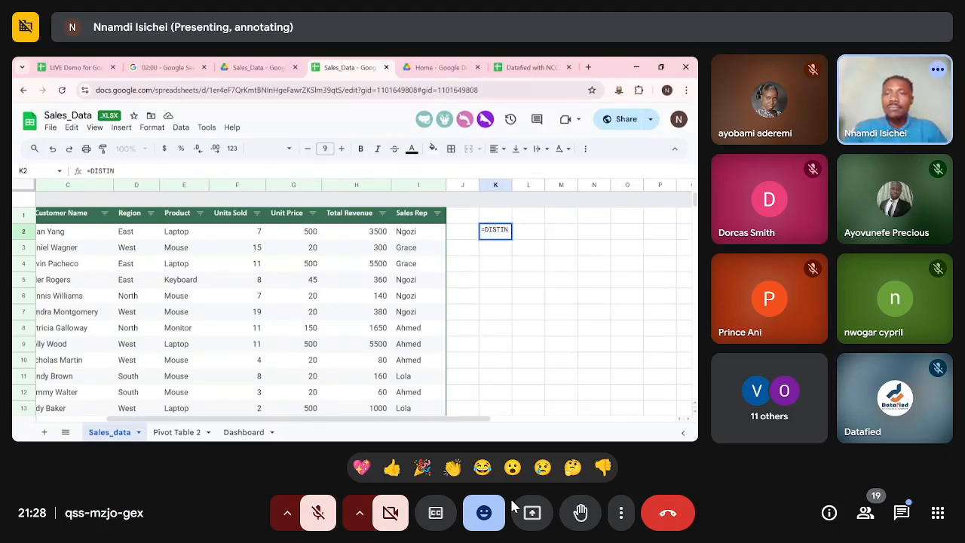
pyautogui.press('BackSpace')
pyautogui.press('BackSpace')
pyautogui.press('BackSpace')
pyautogui.press('BackSpace')
pyautogui.press('BackSpace')
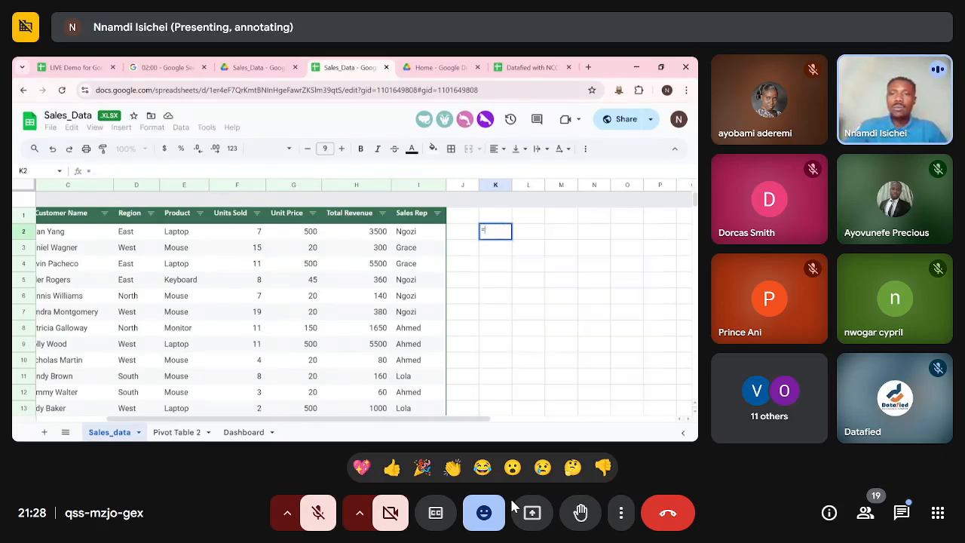
# Count the unique sales reps in cell L2 of Sales_data with =COUNTUNIQUE(Sales_table[Sales Rep]).
pyautogui.write('COUNTUNIQUE(Sales_table[Sales Rep')
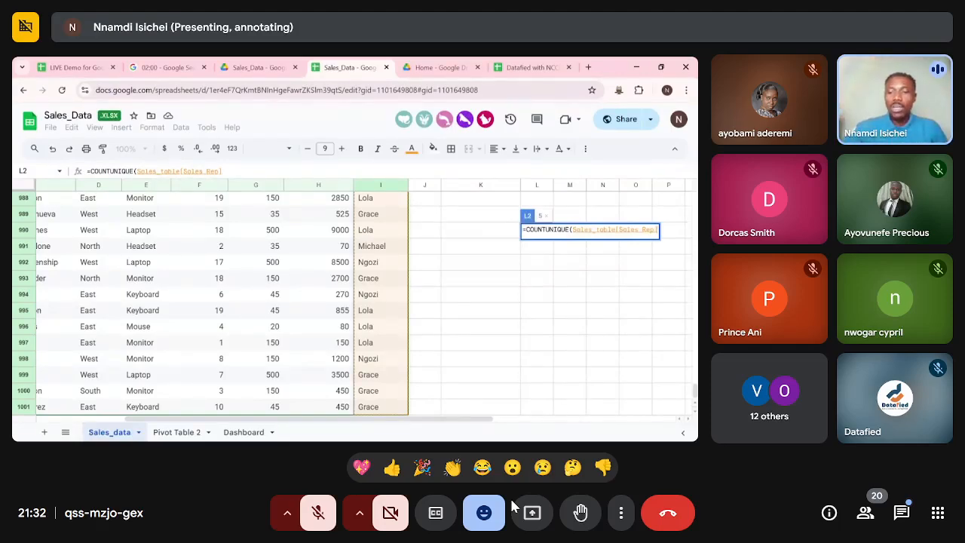
pyautogui.write(')')
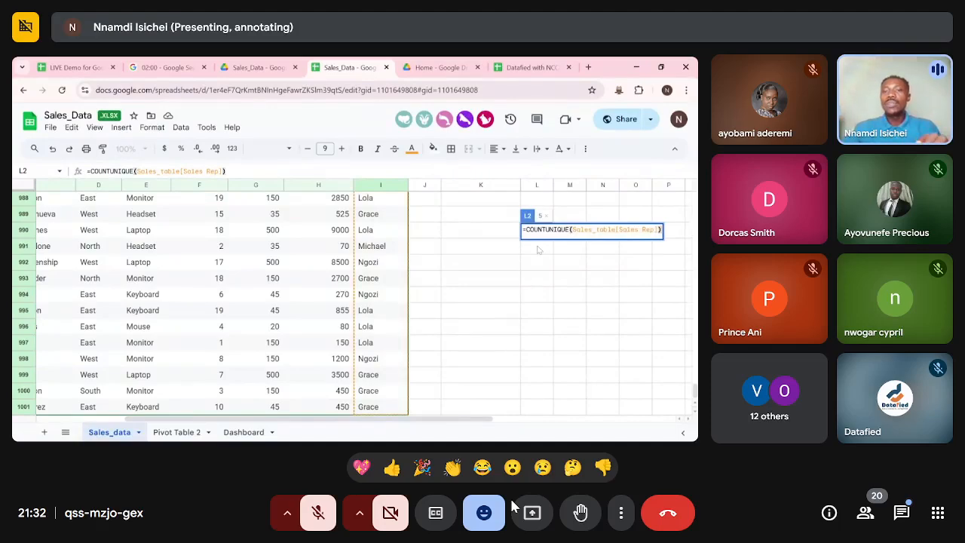
pyautogui.press('Return')
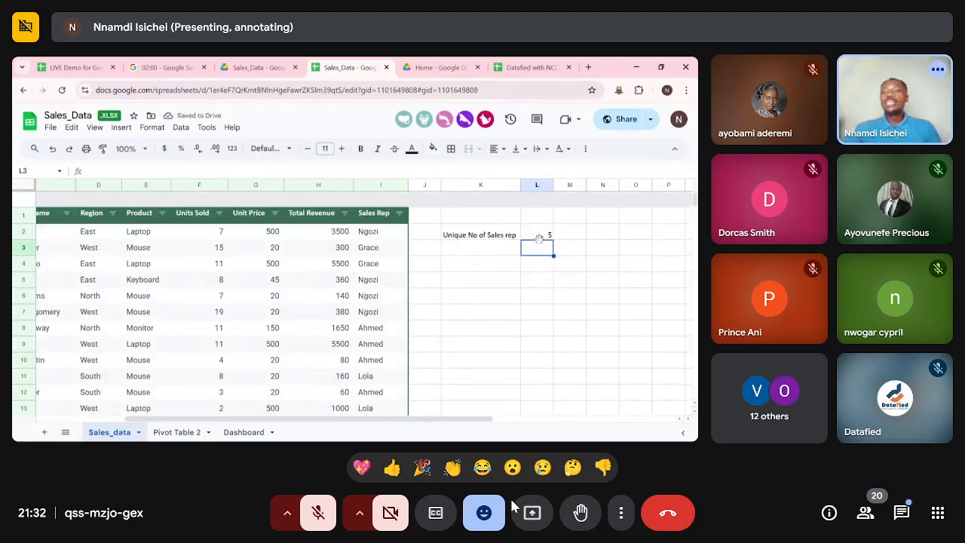
pyautogui.click(535, 237)
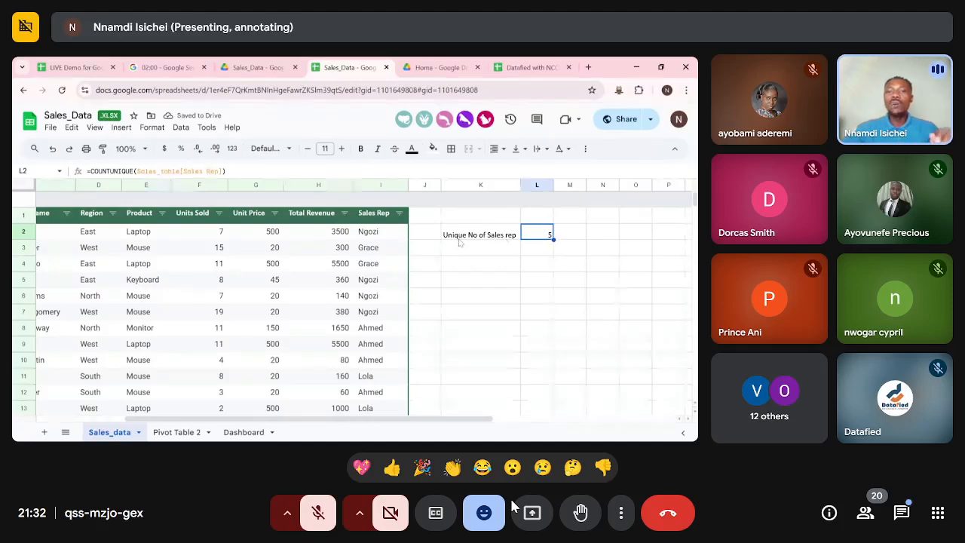
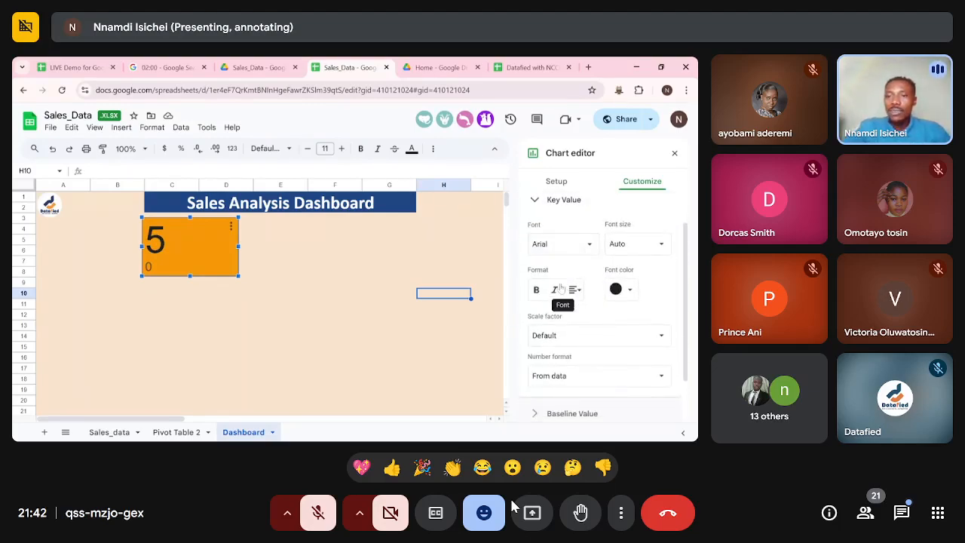
# Make the key value of the Dashboard scorecard bold and center-align it.
pyautogui.click(537, 291)
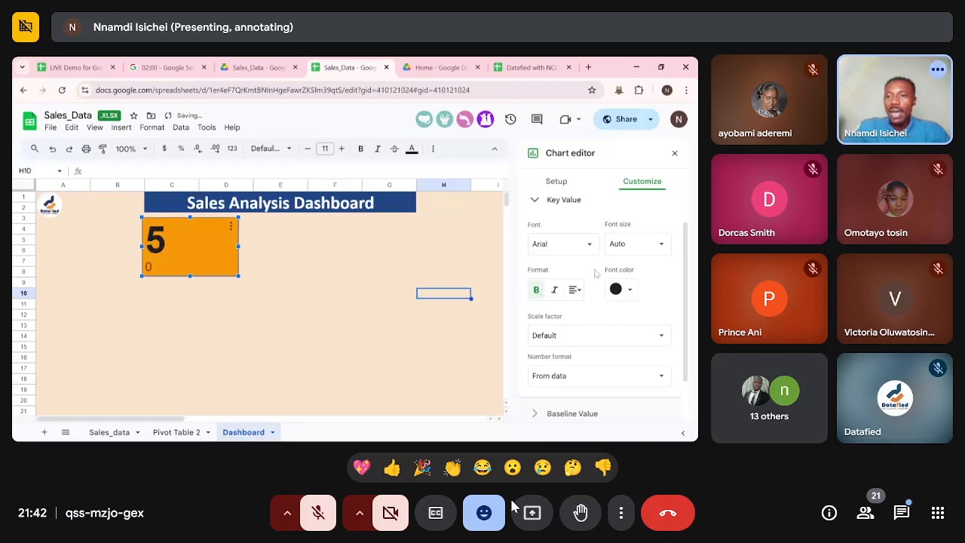
pyautogui.click(575, 290)
pyautogui.click(593, 312)
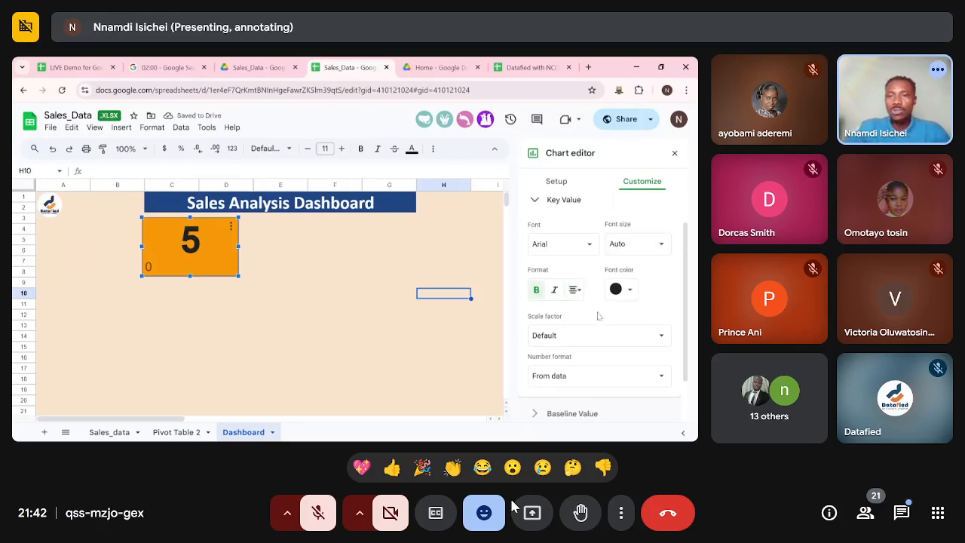
pyautogui.scroll(-2, 597, 335)
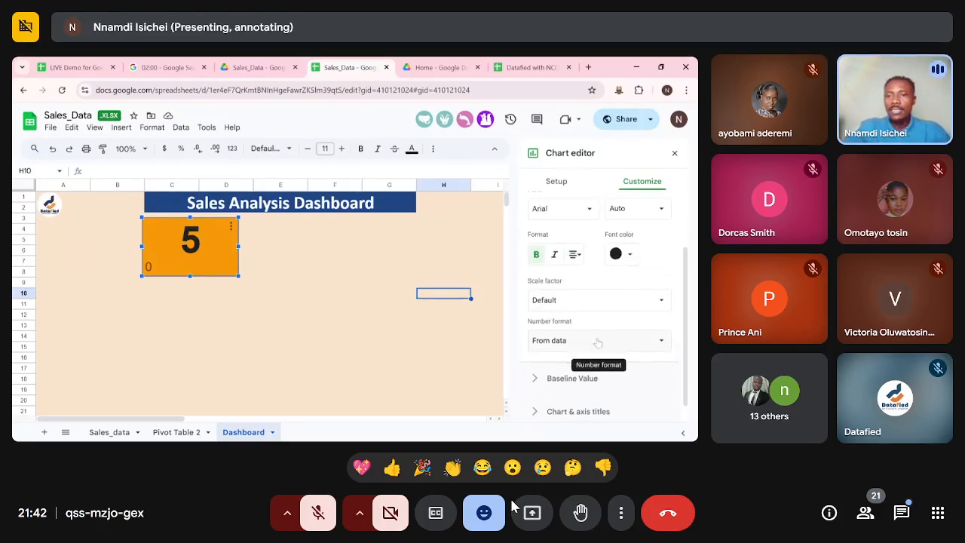
pyautogui.scroll(3, 597, 341)
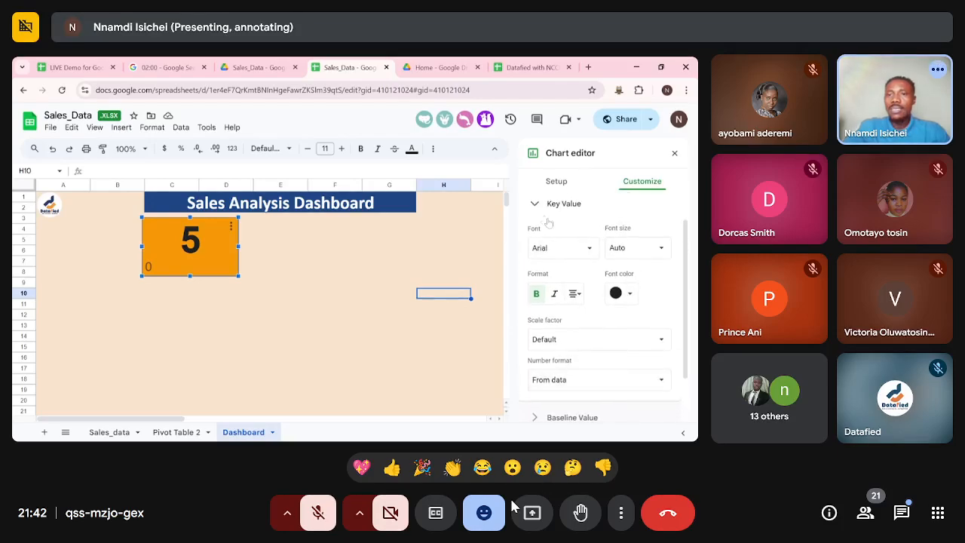
pyautogui.click(554, 205)
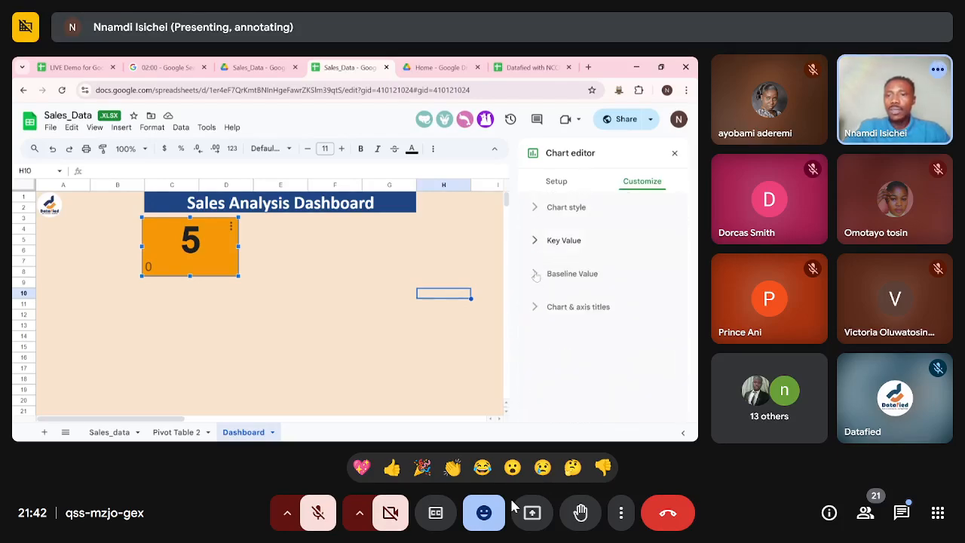
# Set the scorecard's baseline value comparison to Absolute change.
pyautogui.click(536, 274)
pyautogui.click(605, 263)
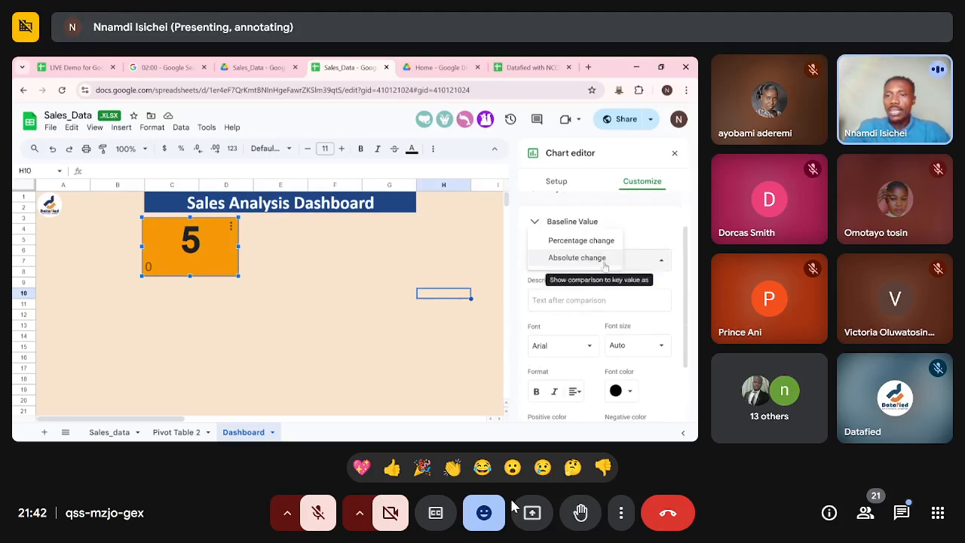
pyautogui.click(603, 259)
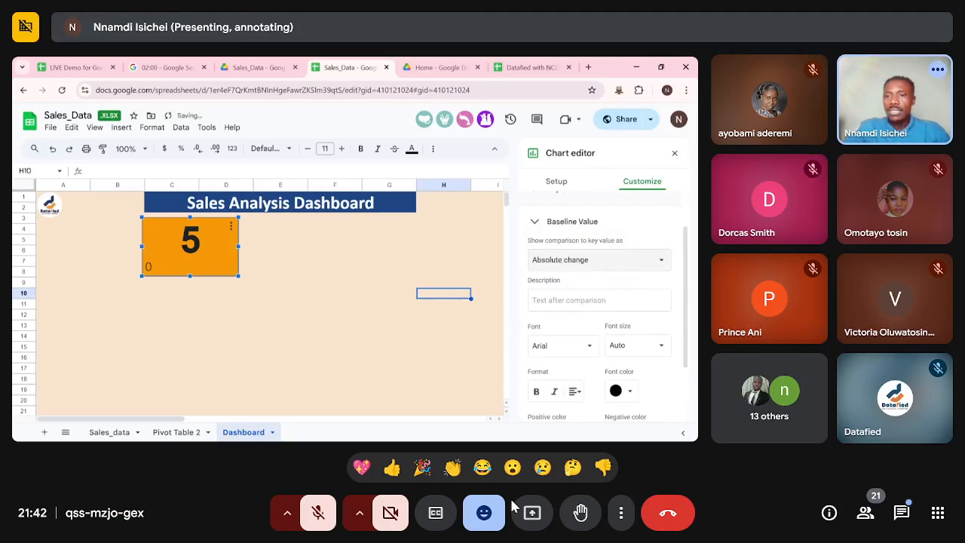
# Set the font color of the scorecard's baseline value to the light orange theme color.
pyautogui.scroll(-1, 601, 351)
pyautogui.scroll(-1, 601, 350)
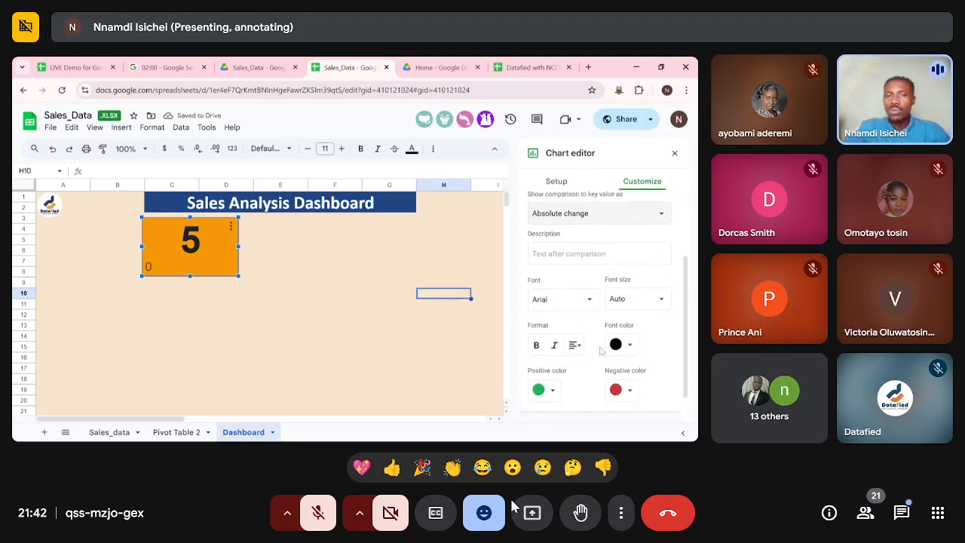
pyautogui.scroll(-1, 601, 350)
pyautogui.scroll(3, 601, 351)
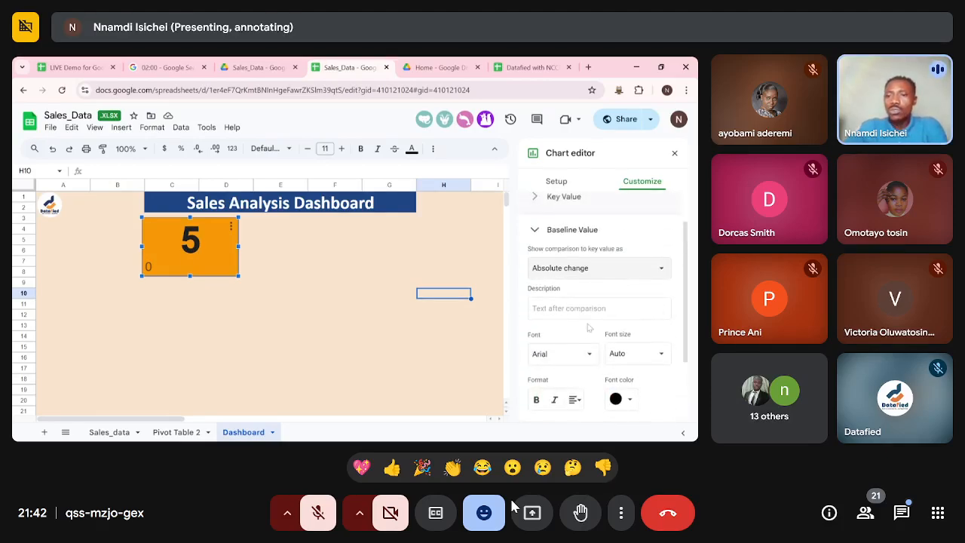
pyautogui.scroll(-1, 592, 341)
pyautogui.scroll(-1, 591, 341)
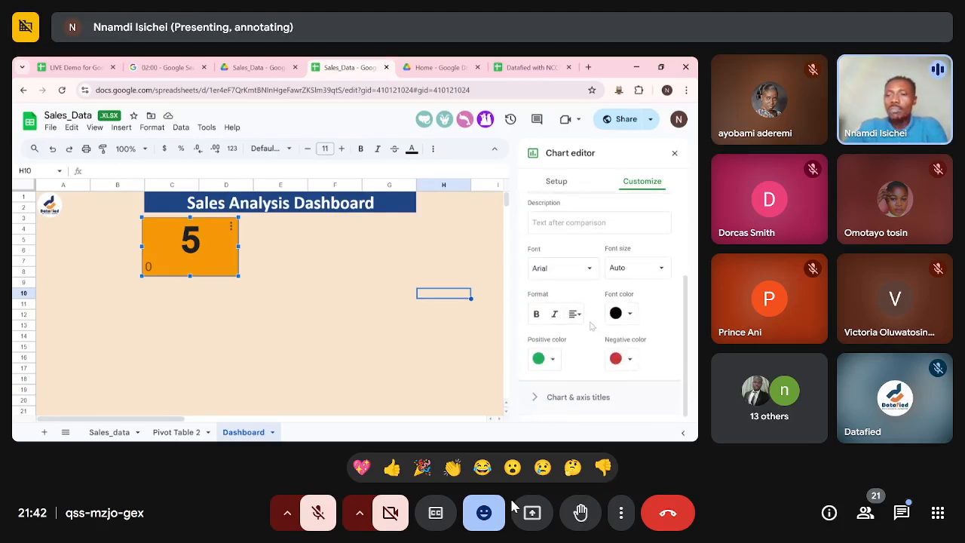
pyautogui.click(630, 315)
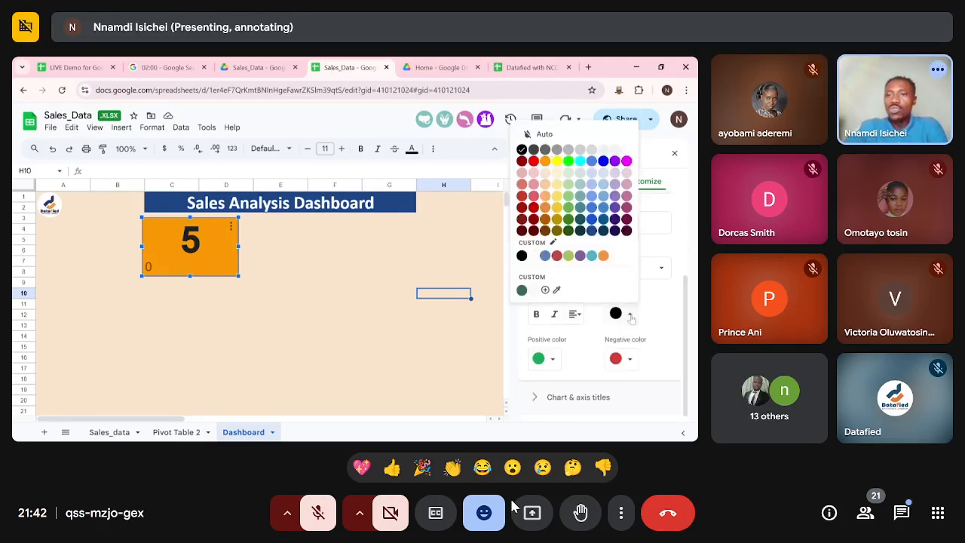
pyautogui.click(603, 256)
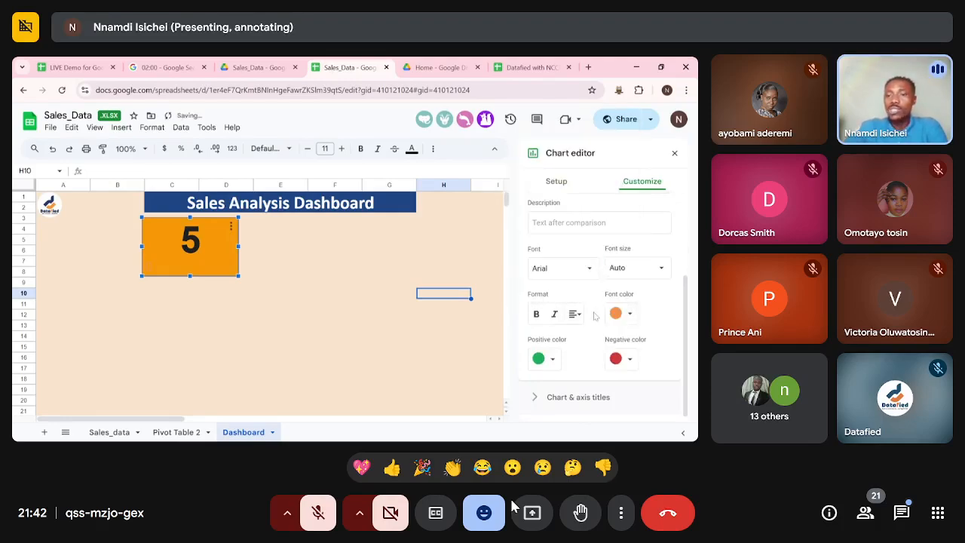
# Change the baseline value's font color to the standard orange that matches the scorecard background.
pyautogui.scroll(3, 594, 315)
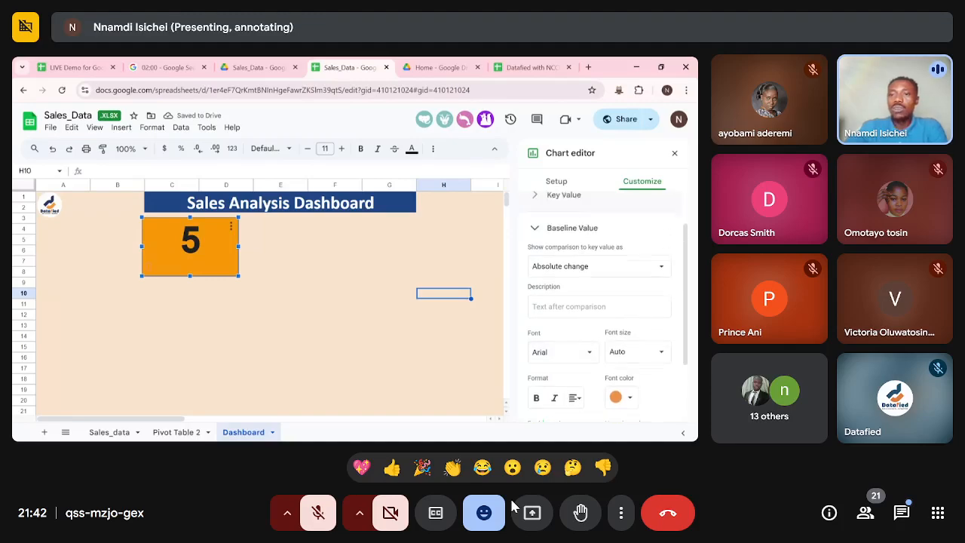
pyautogui.scroll(1, 587, 298)
pyautogui.scroll(-2, 588, 299)
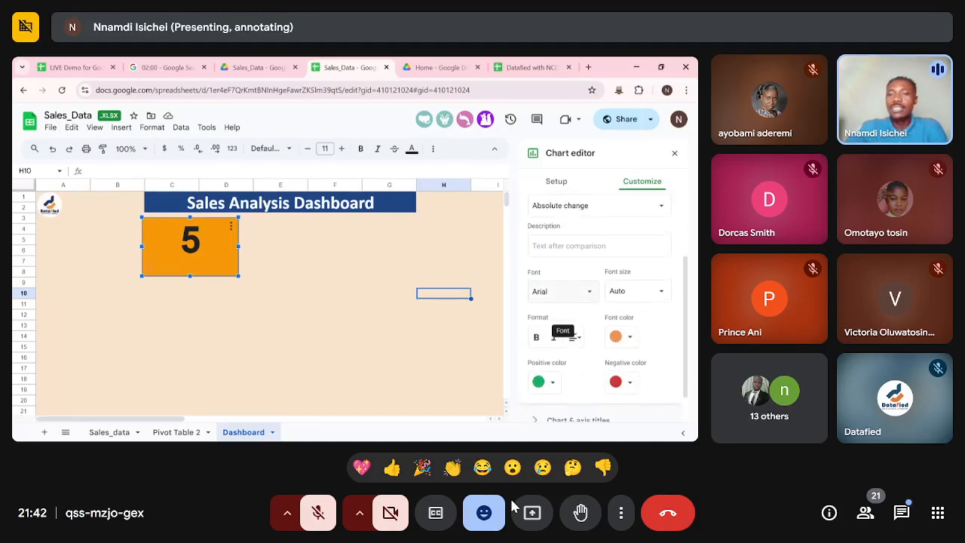
pyautogui.scroll(-1, 558, 332)
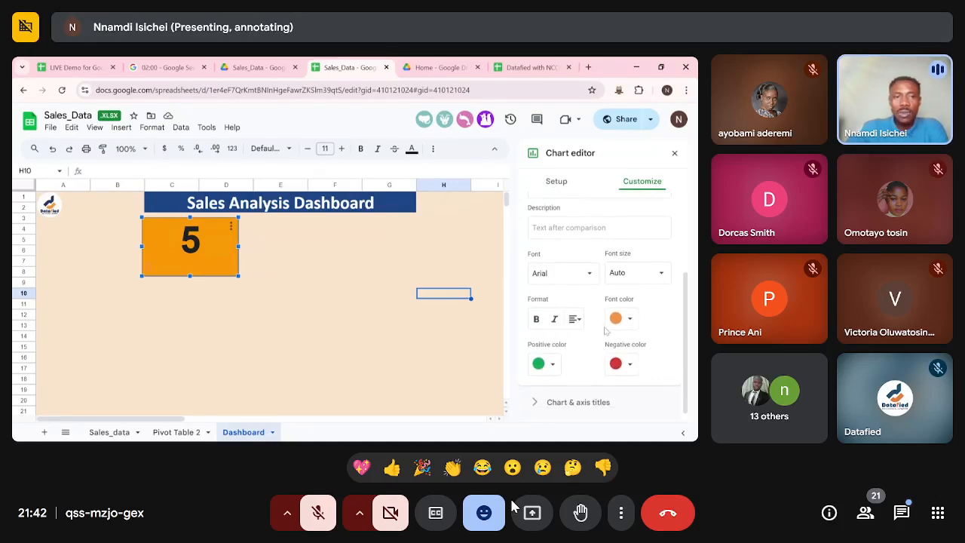
pyautogui.click(630, 319)
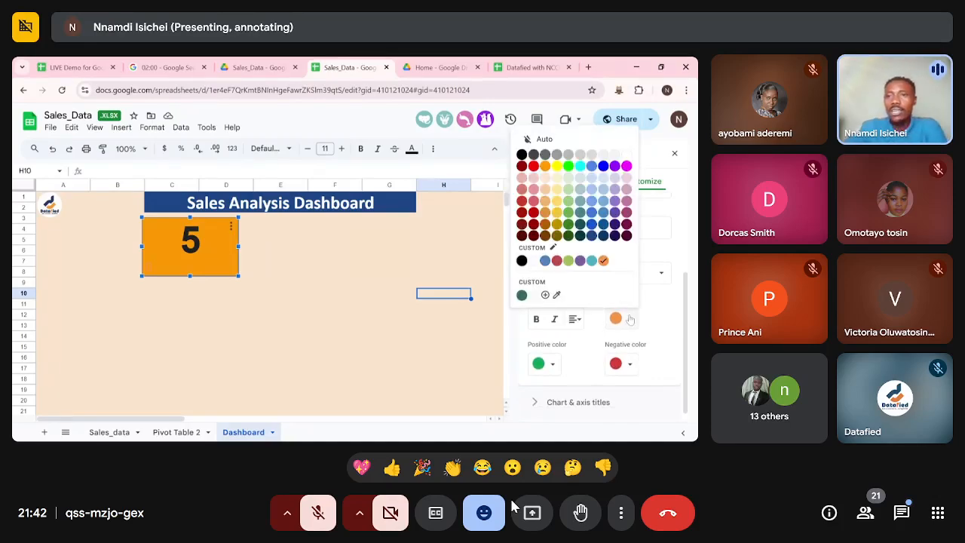
pyautogui.click(545, 165)
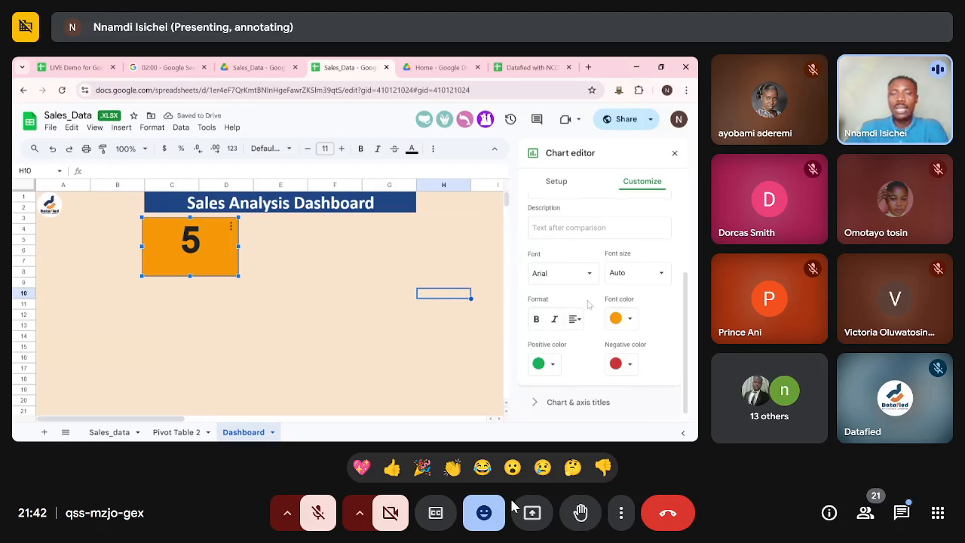
pyautogui.scroll(3, 587, 304)
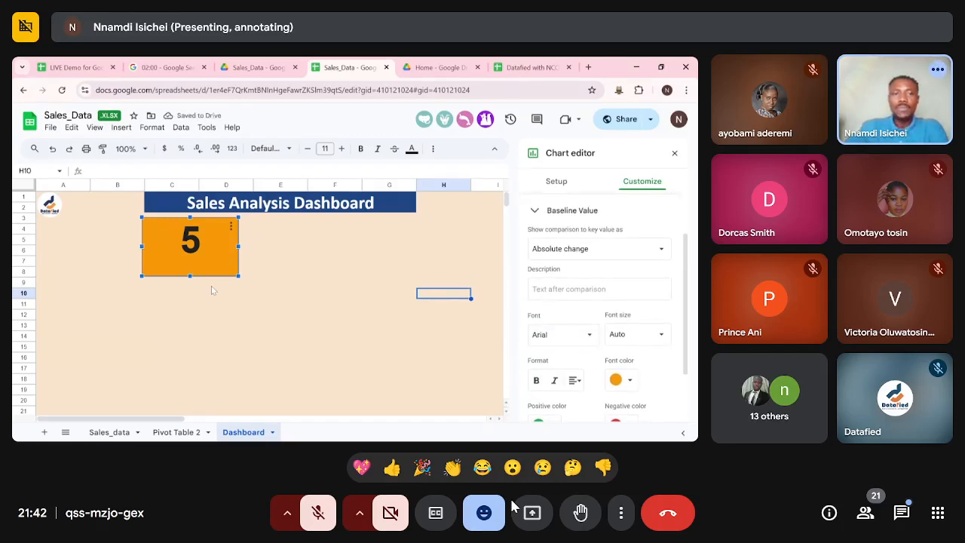
# Shorten the scorecard so it ends at about row 7, and center-align its baseline value.
pyautogui.moveTo(190, 276); pyautogui.dragTo(190, 263)
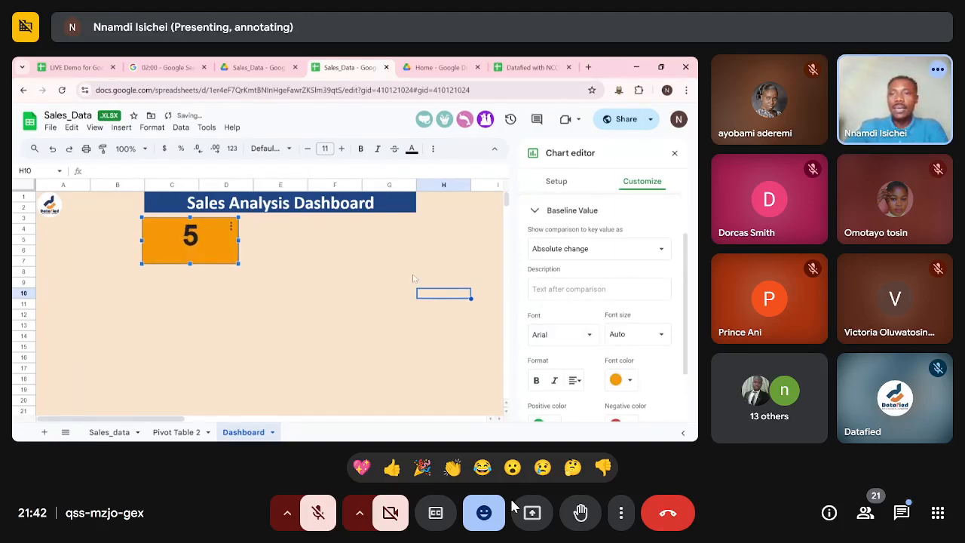
pyautogui.scroll(-2, 575, 331)
pyautogui.click(574, 324)
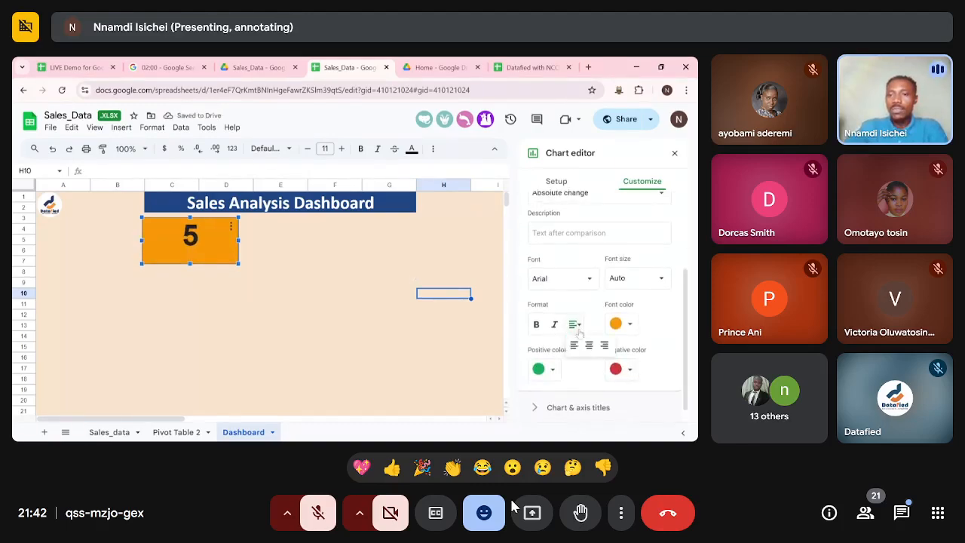
pyautogui.click(590, 346)
pyautogui.scroll(-1, 571, 336)
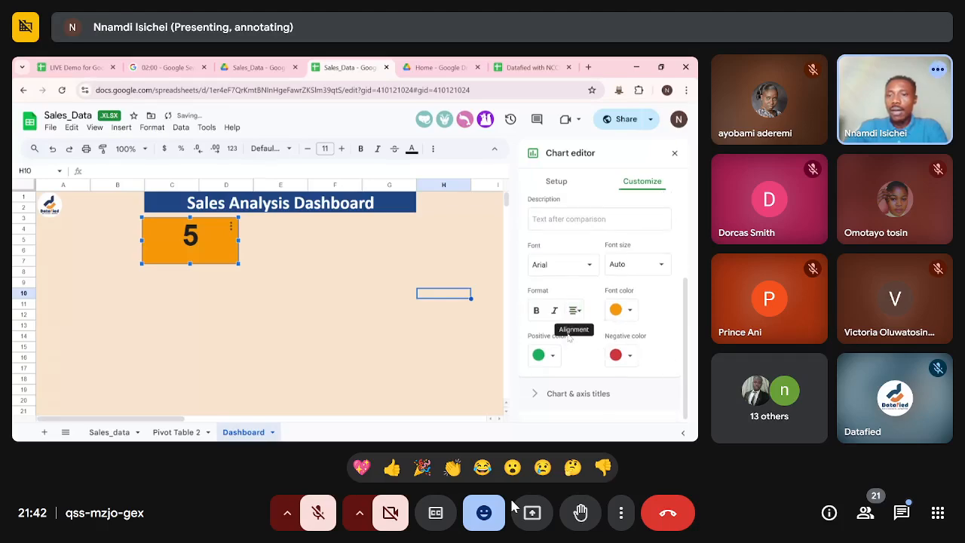
pyautogui.scroll(3, 574, 317)
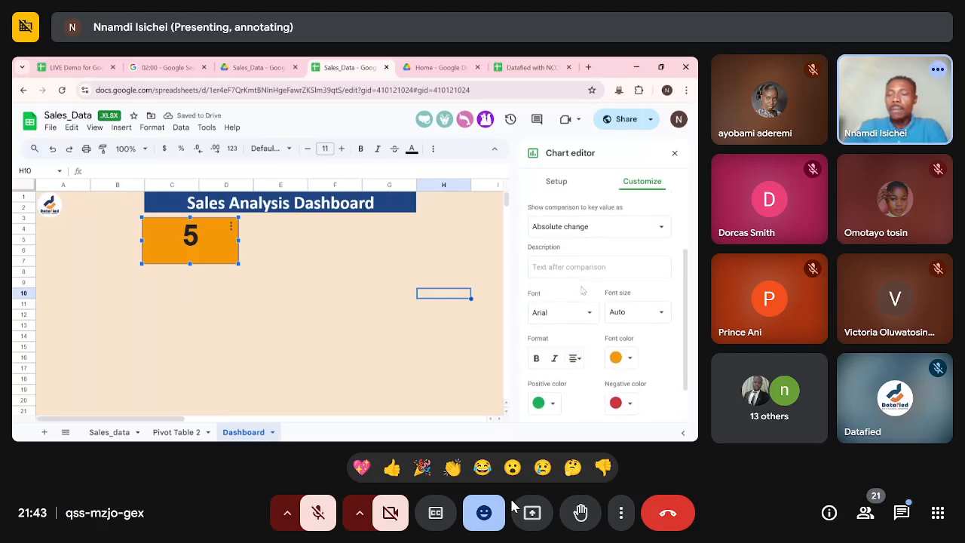
pyautogui.click(598, 264)
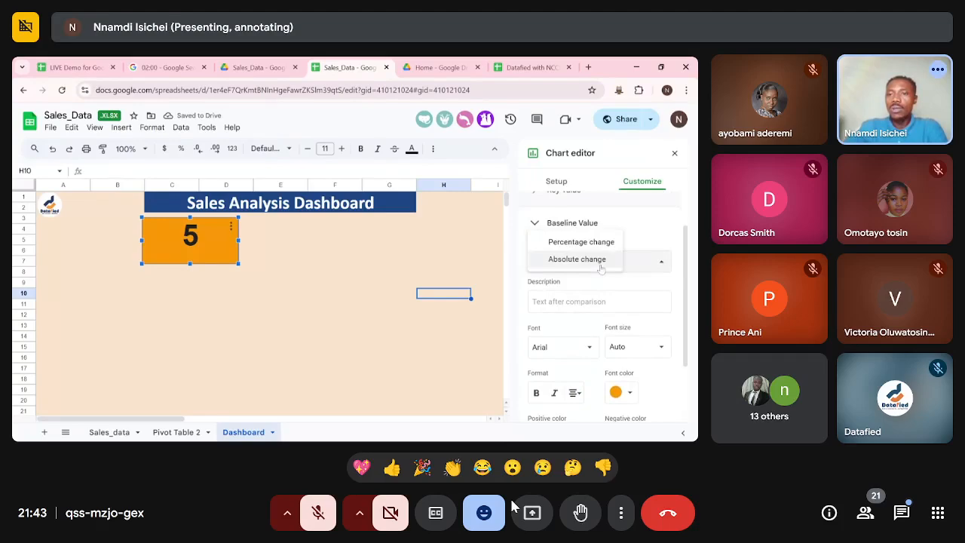
pyautogui.click(600, 264)
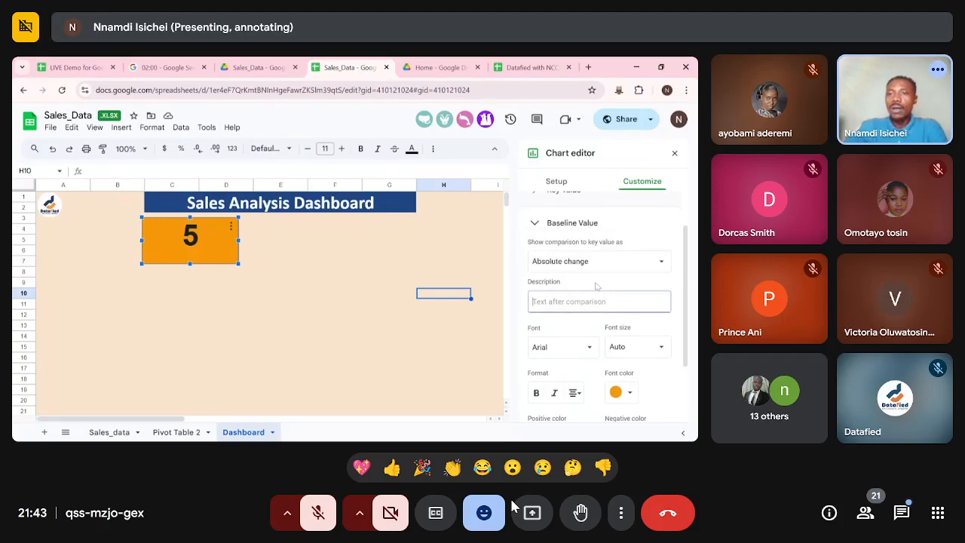
pyautogui.click(536, 225)
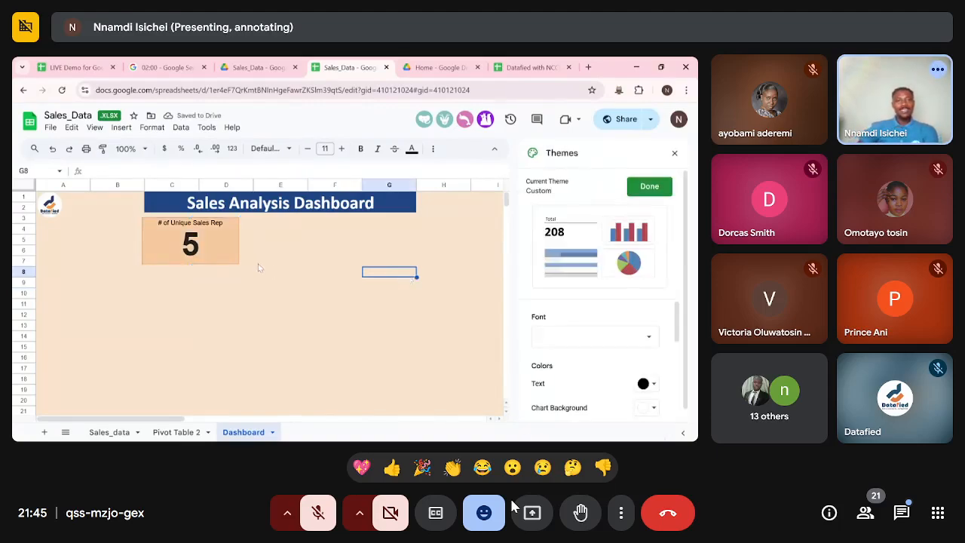
# Open the # of Unique Sales Rep scorecard for editing and examine its chart style settings.
pyautogui.click(236, 254)
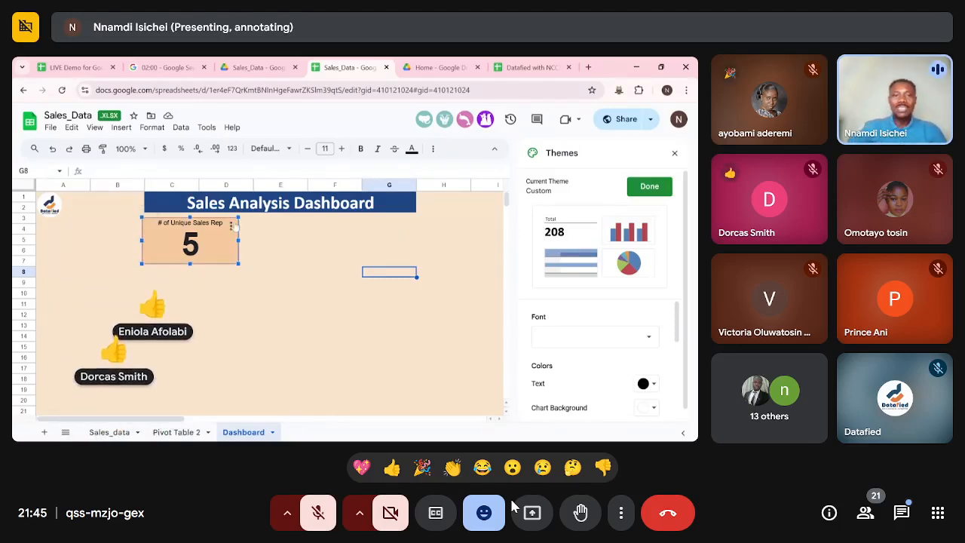
pyautogui.click(231, 225)
pyautogui.click(250, 242)
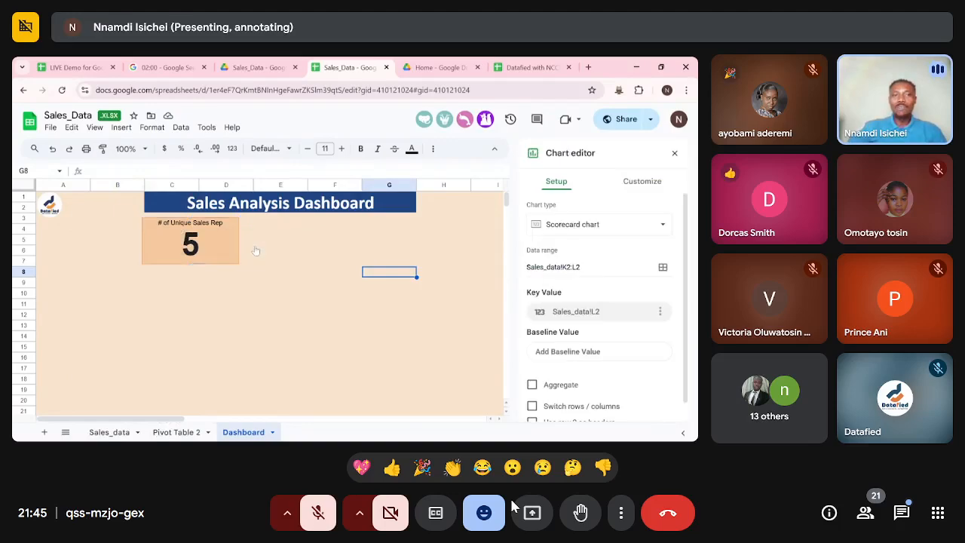
pyautogui.click(630, 180)
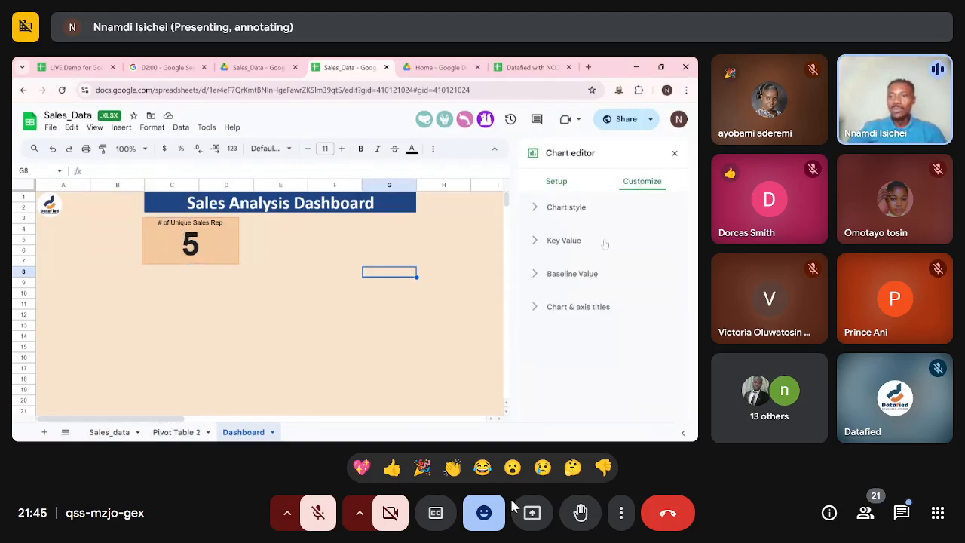
pyautogui.click(537, 210)
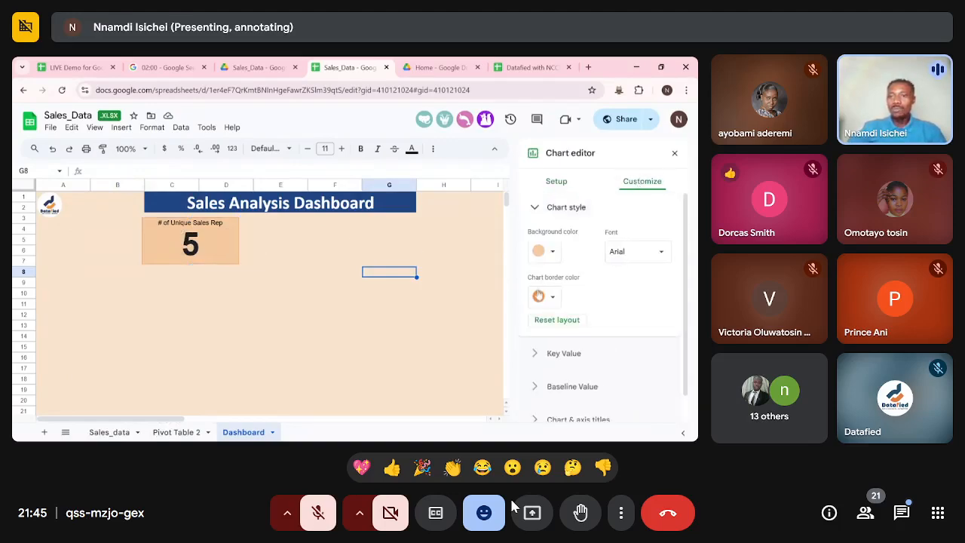
pyautogui.click(536, 207)
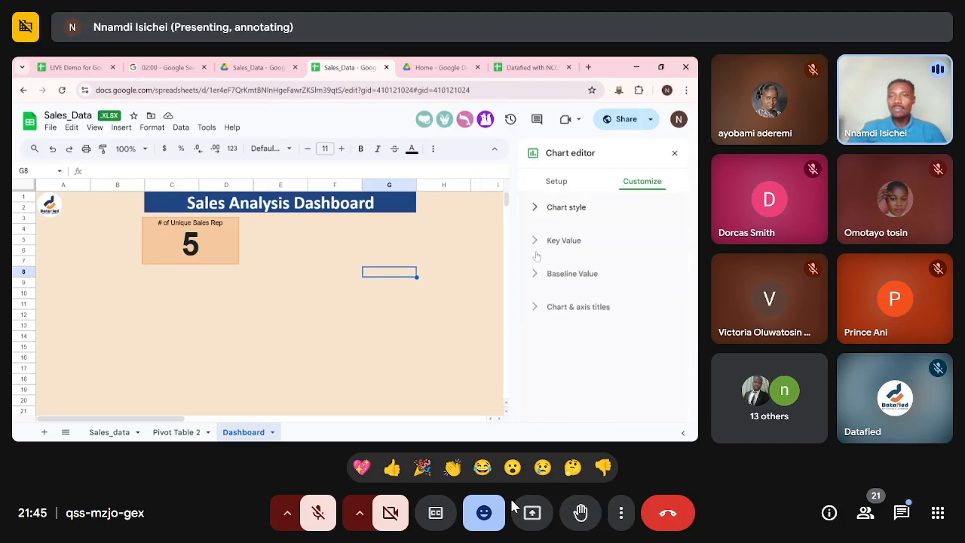
# Set the key value's font color in the # of Unique Sales Rep scorecard to the dark blue of the title banner.
pyautogui.click(536, 240)
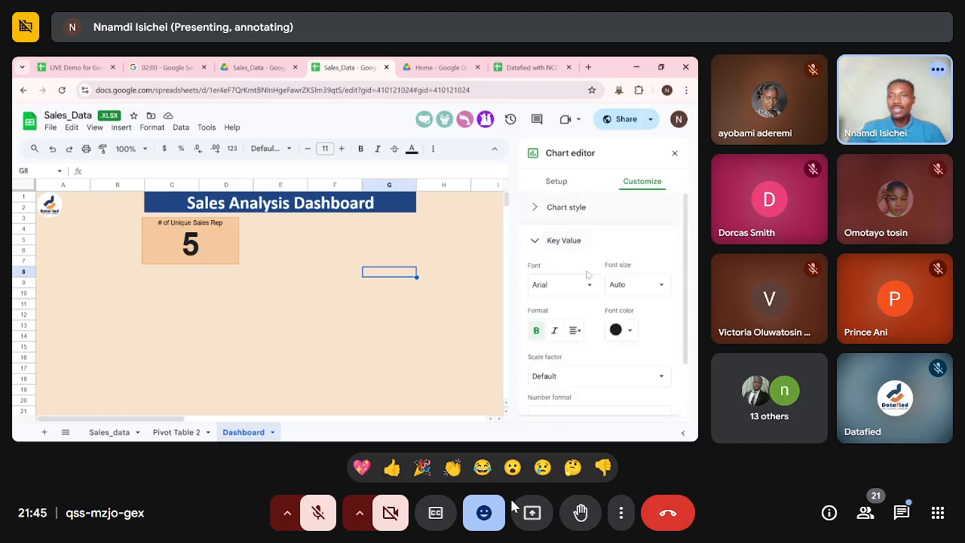
pyautogui.click(626, 331)
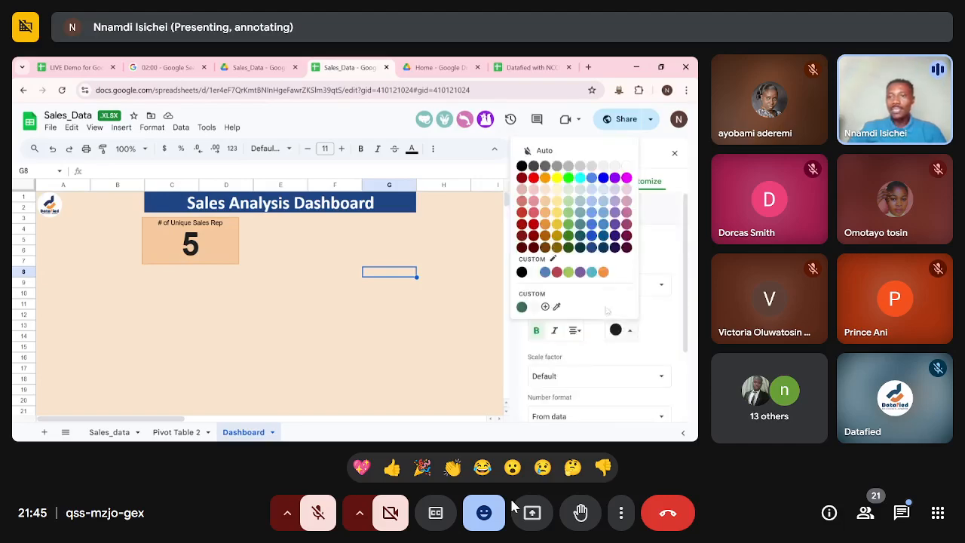
pyautogui.click(593, 249)
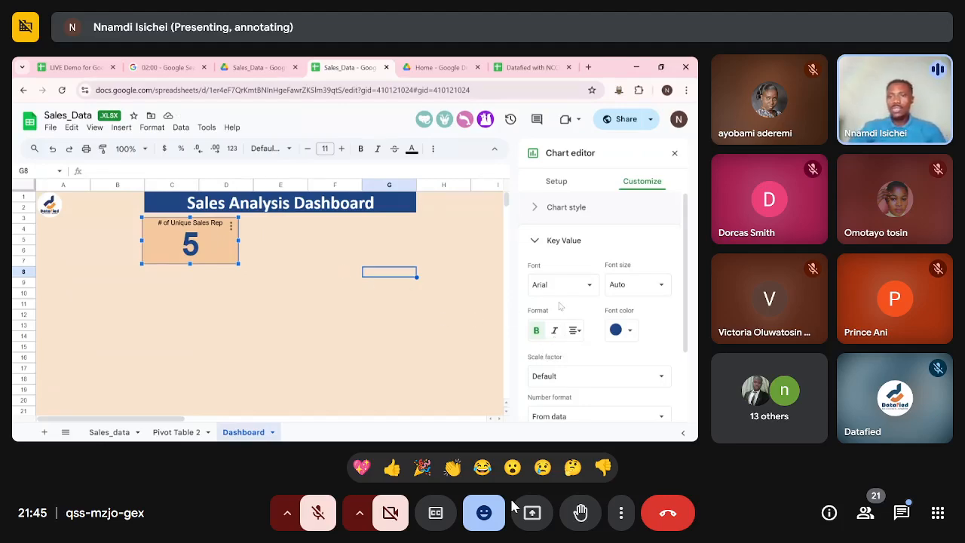
pyautogui.click(534, 239)
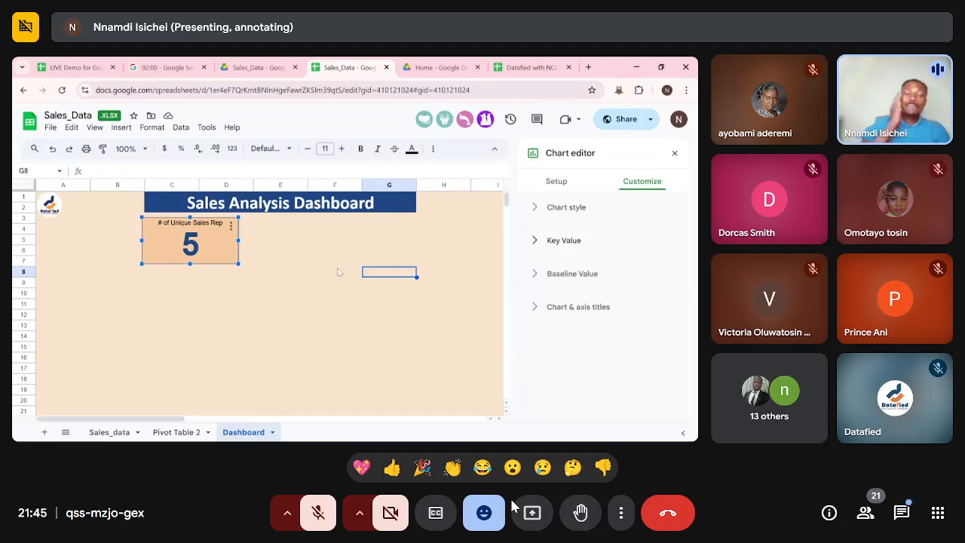
pyautogui.click(339, 272)
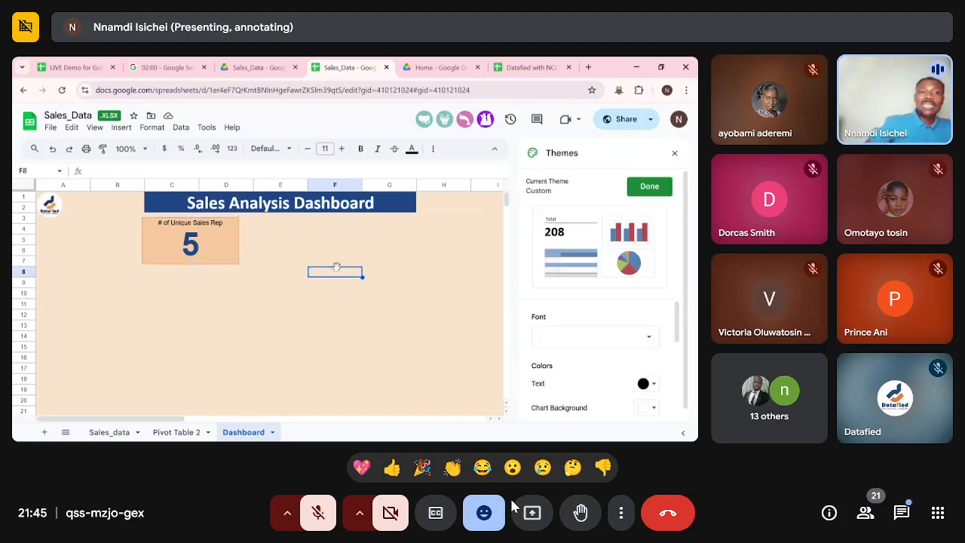
# Duplicate the # of Unique Sales Rep scorecard and align the copy directly beside the original in rows 3 to 7.
pyautogui.click(234, 263)
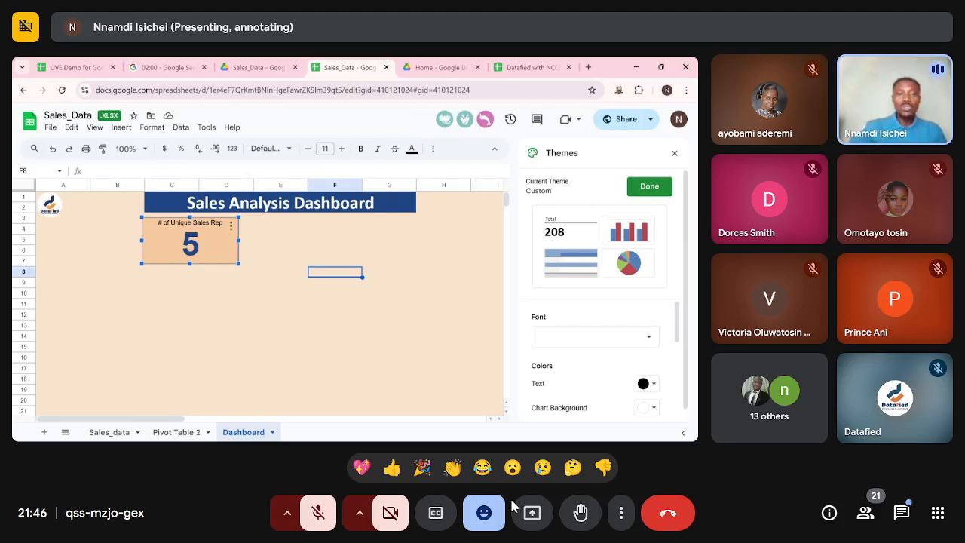
pyautogui.press('Escape')
pyautogui.hotkey('ctrl', 'v')
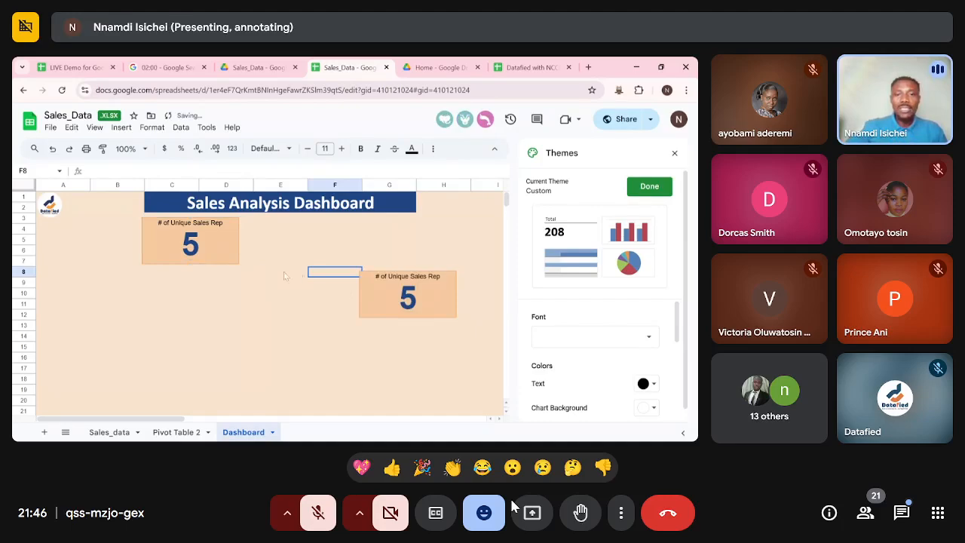
pyautogui.click(374, 304)
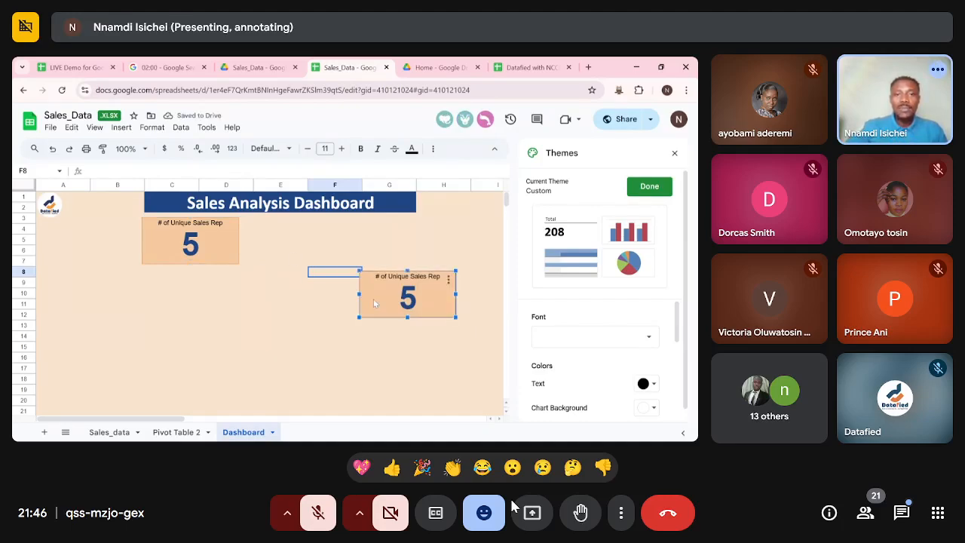
pyautogui.moveTo(374, 304); pyautogui.dragTo(353, 299)
pyautogui.moveTo(287, 263); pyautogui.dragTo(250, 240)
pyautogui.click(369, 259)
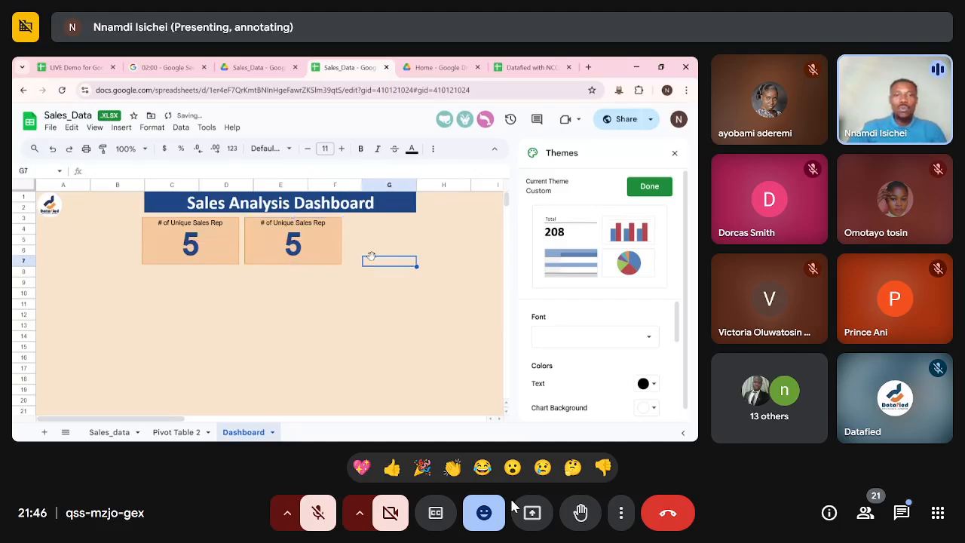
# Locate the Unique No of Products cell on Sales_data and set the second scorecard's data range to Sales_data!K4:L4.
pyautogui.click(109, 431)
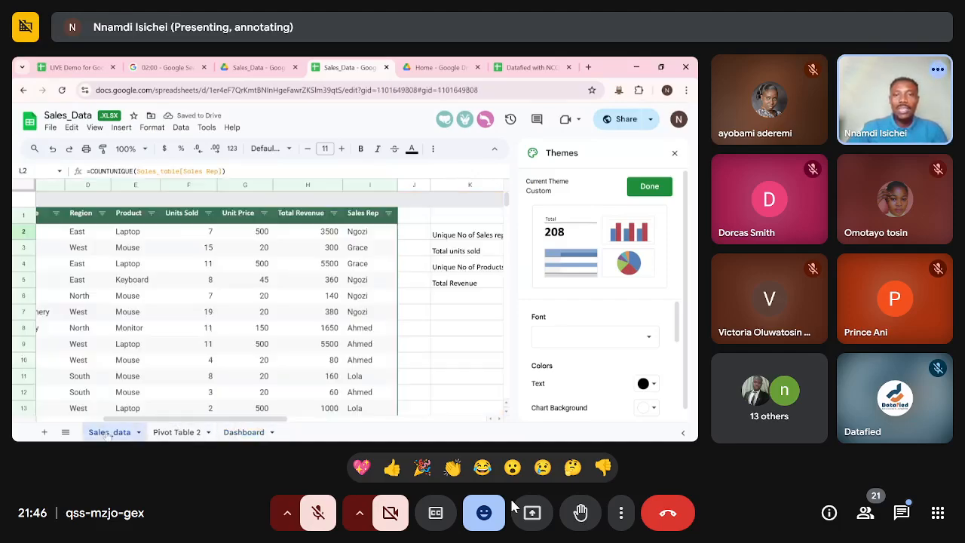
pyautogui.hscroll(2, 444, 326)
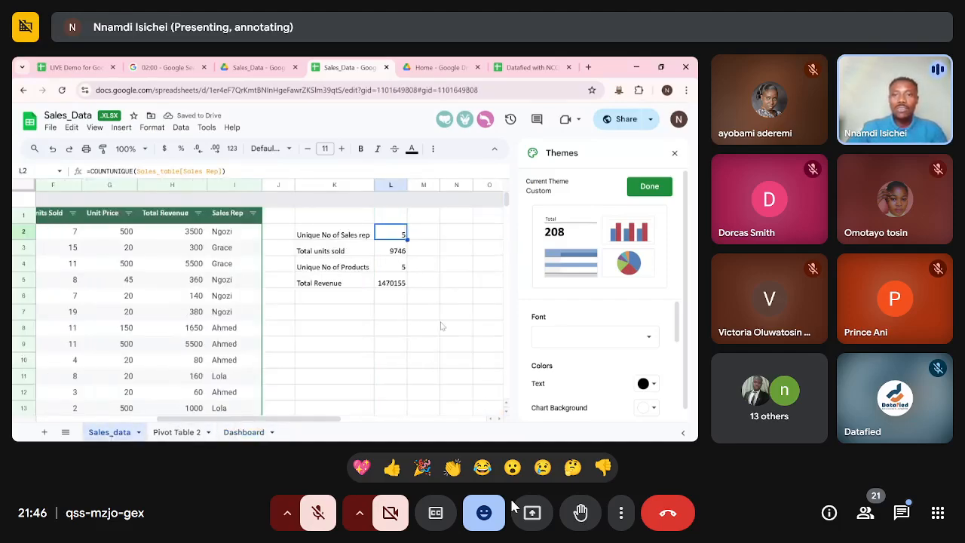
pyautogui.click(394, 266)
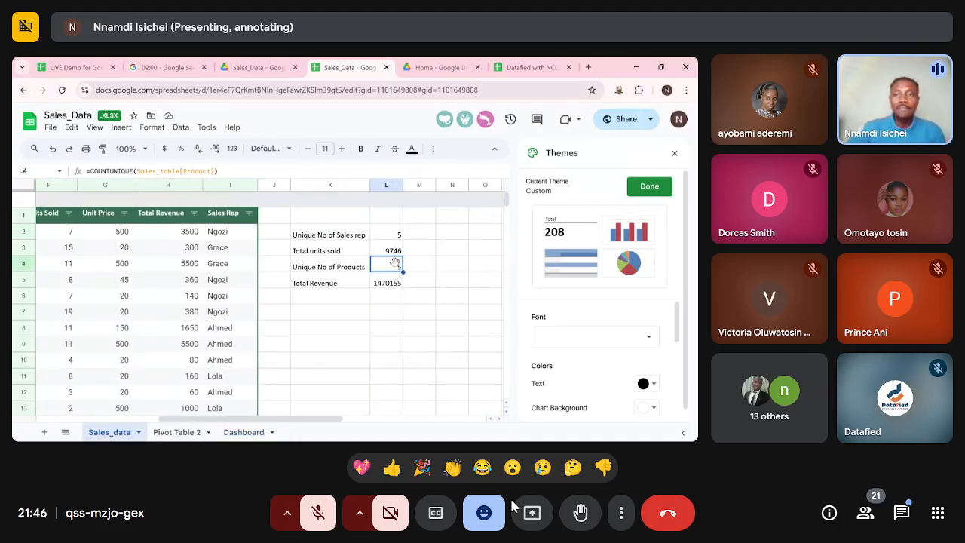
pyautogui.click(242, 433)
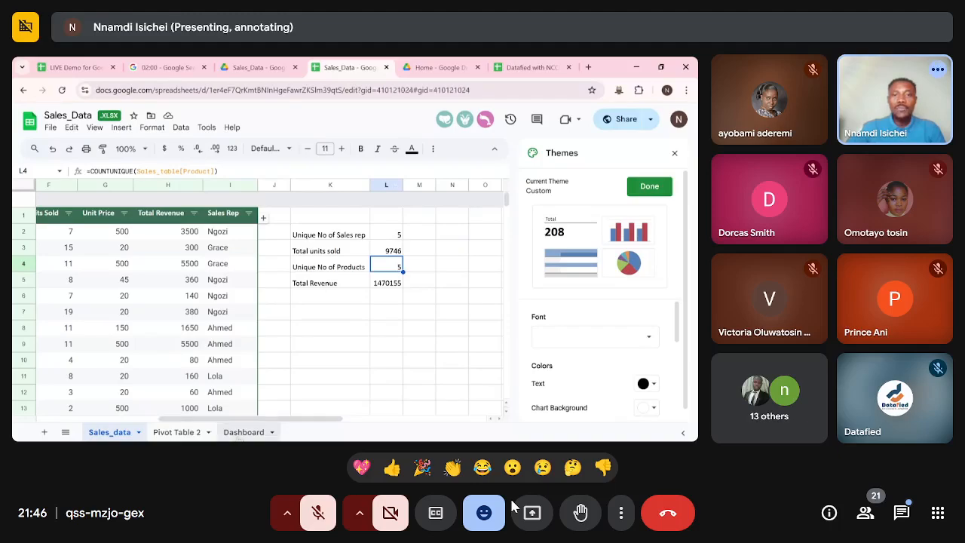
pyautogui.click(311, 261)
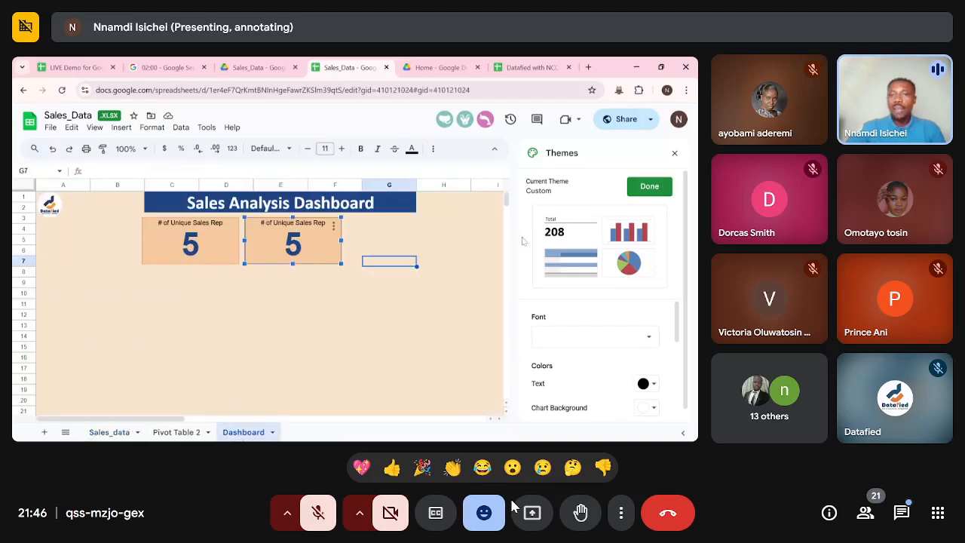
pyautogui.click(333, 226)
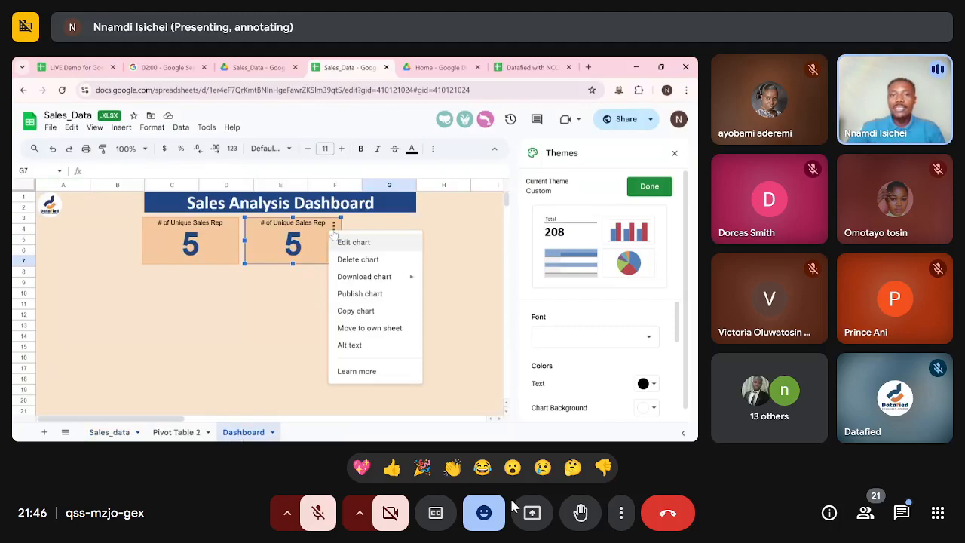
pyautogui.click(355, 242)
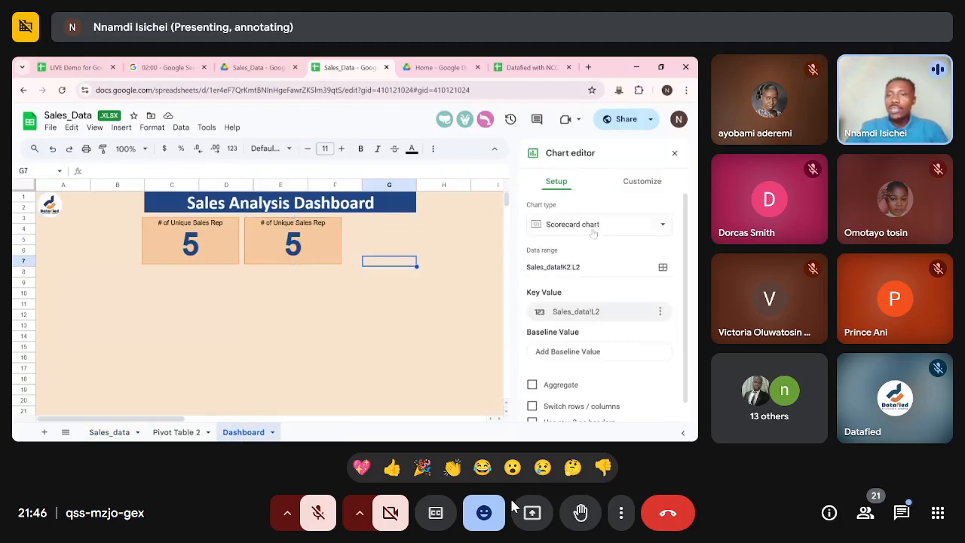
pyautogui.click(581, 267)
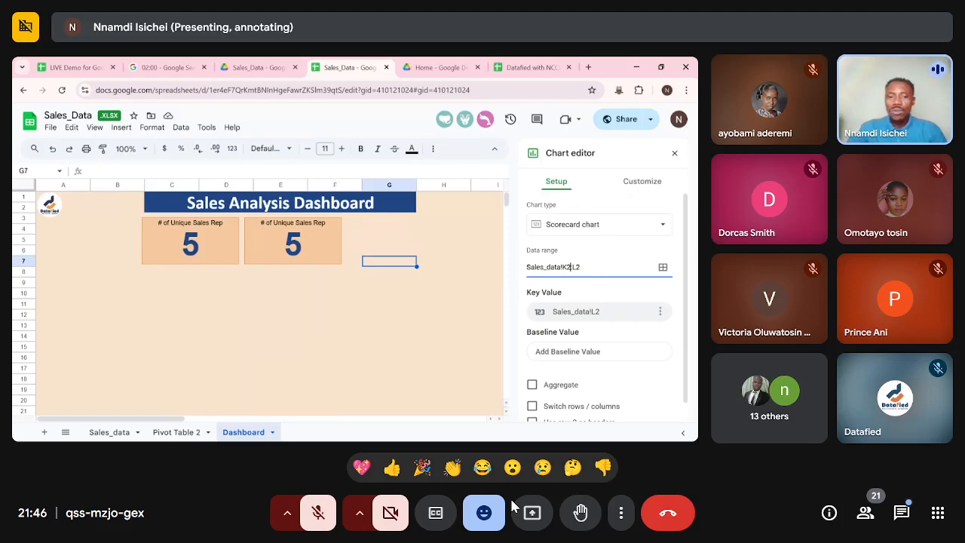
pyautogui.press('BackSpace')
pyautogui.write('4')
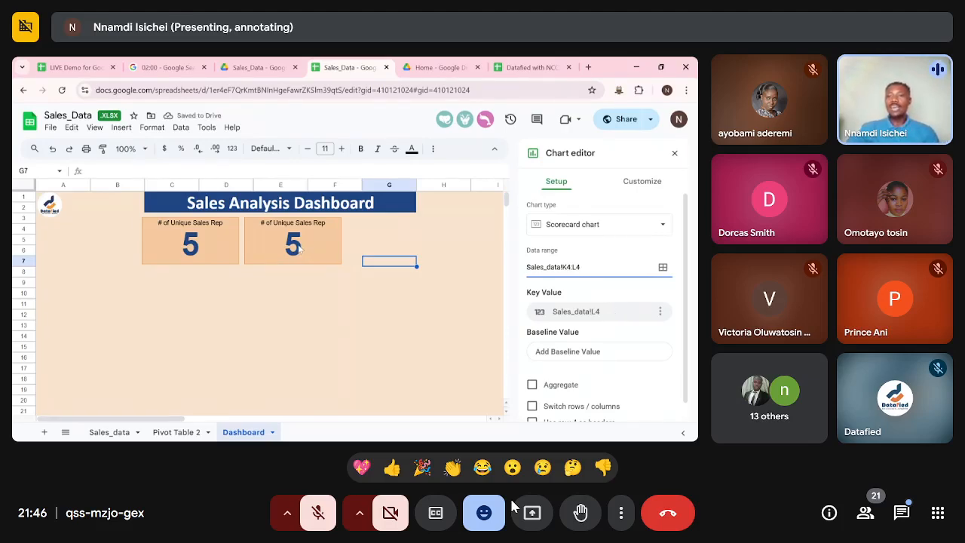
# Change the second scorecard's chart title to "# of Unique Products".
pyautogui.click(641, 181)
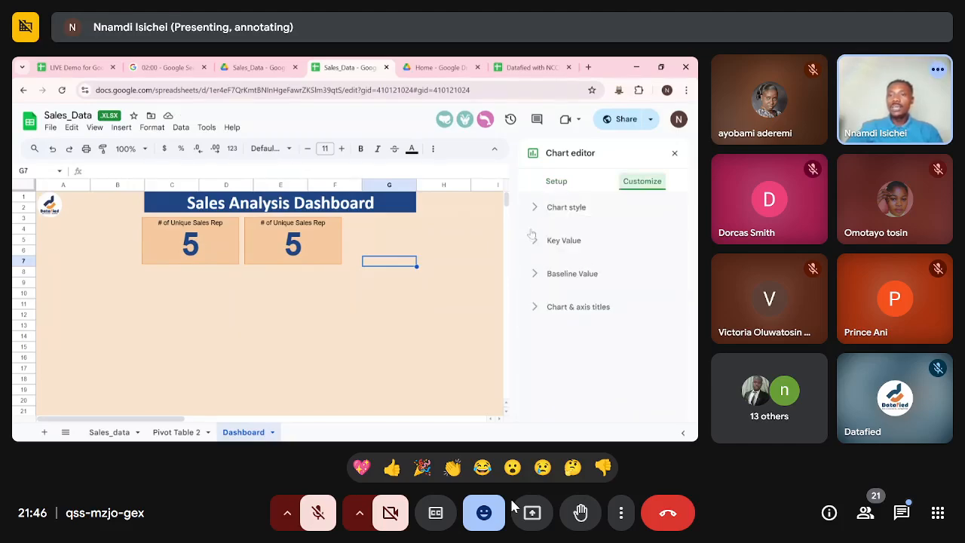
pyautogui.click(534, 310)
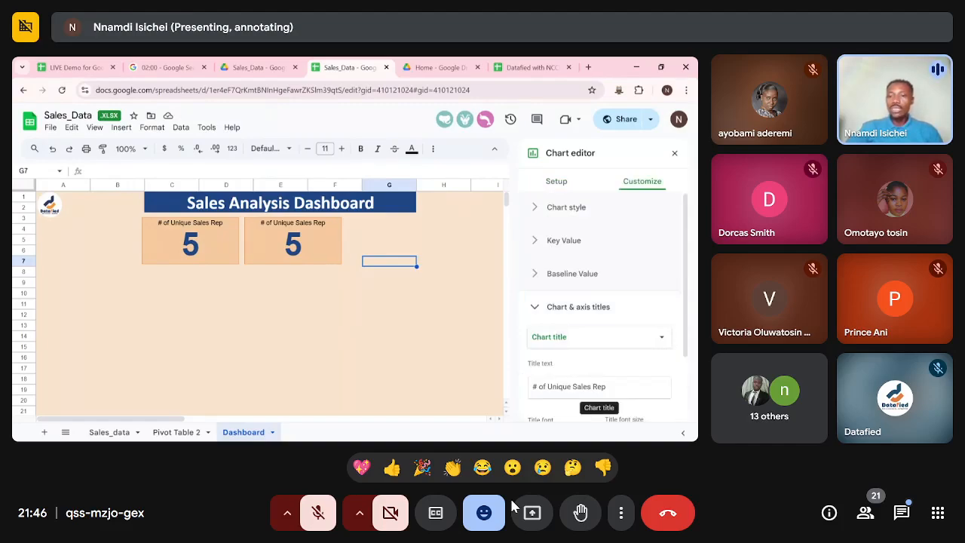
pyautogui.moveTo(573, 387); pyautogui.dragTo(608, 386)
pyautogui.write('O')
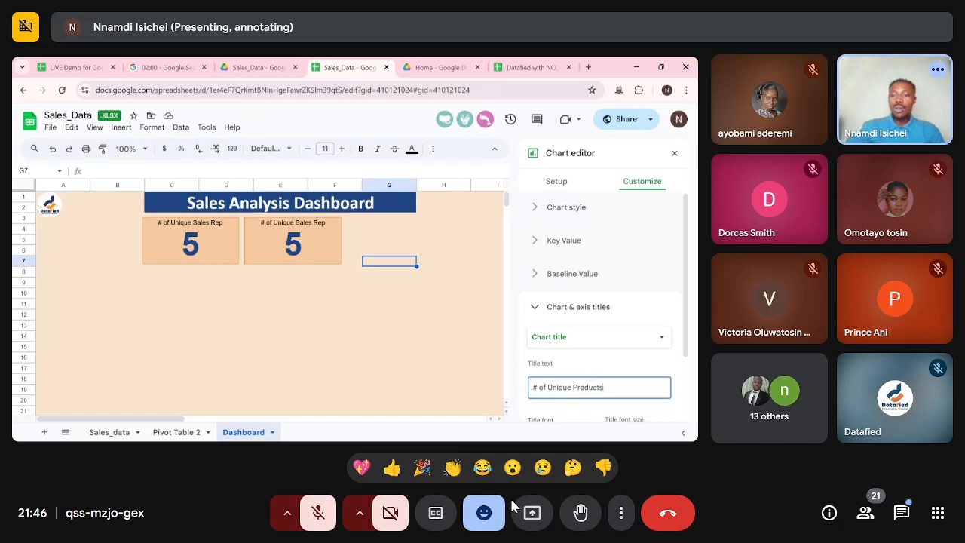
pyautogui.press('Return')
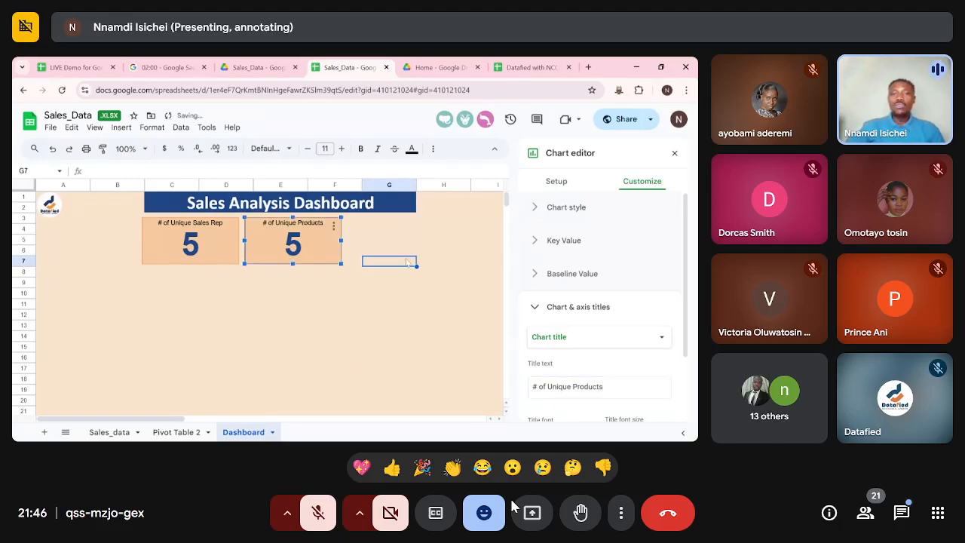
# Paste another copy of the sales rep scorecard and align it beside the # of Unique Products scorecard.
pyautogui.click(414, 243)
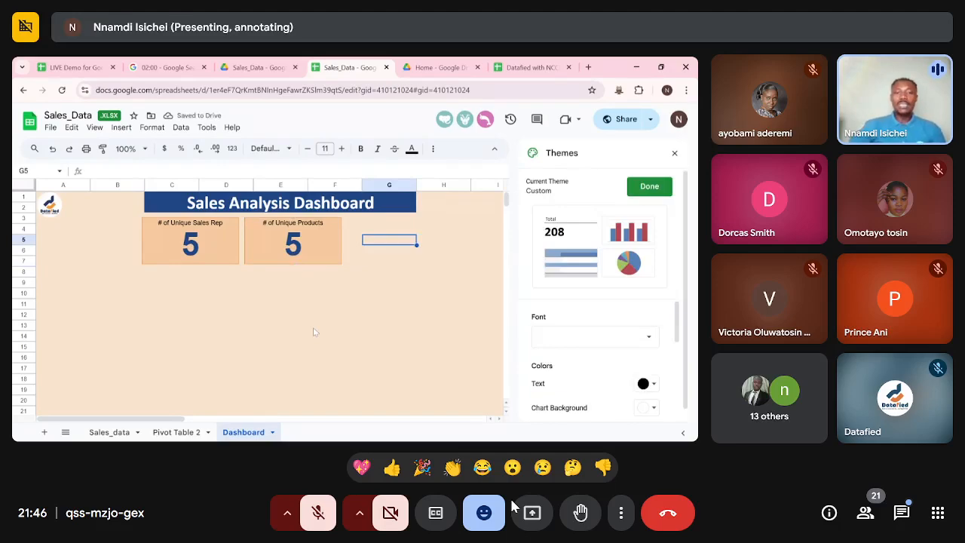
pyautogui.hotkey('ctrl', 'v')
pyautogui.hscroll(1, 320, 314)
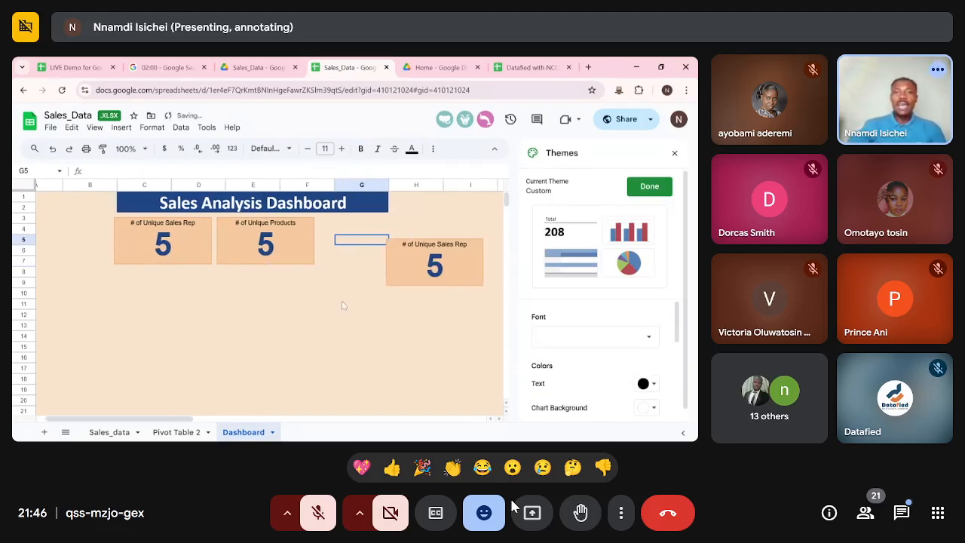
pyautogui.click(397, 278)
pyautogui.moveTo(405, 264); pyautogui.dragTo(340, 246)
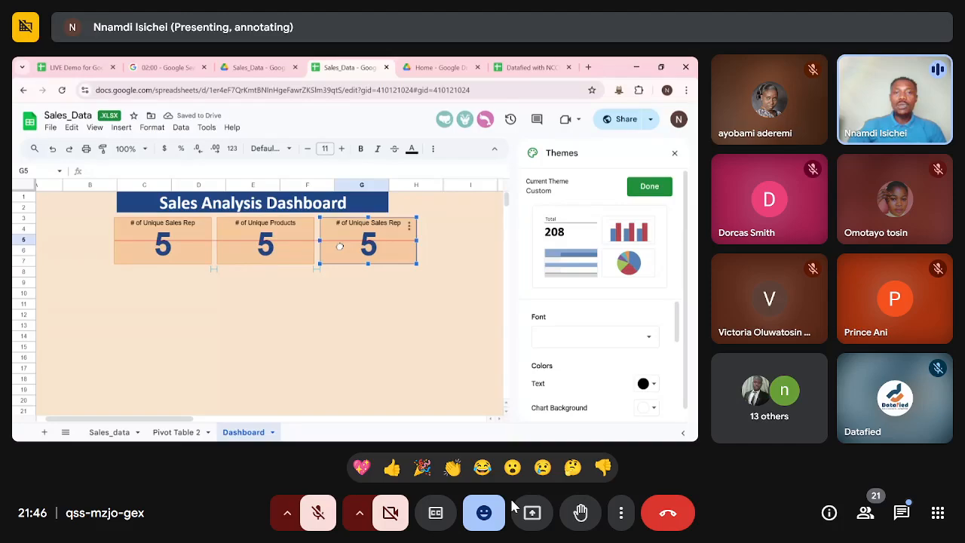
pyautogui.click(330, 340)
pyautogui.click(375, 251)
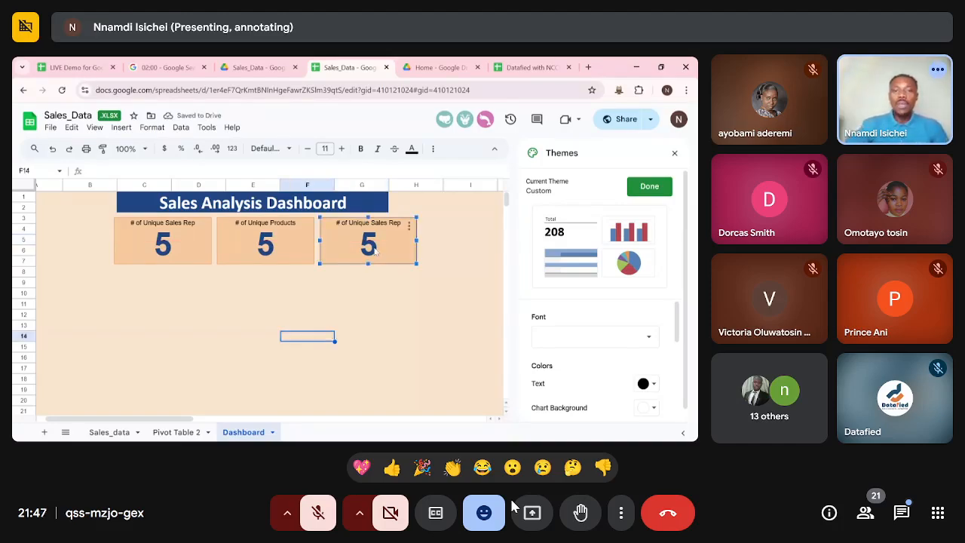
# Locate the Total units sold cell on Sales_data and set the third scorecard's data range to Sales_data!K3:L3.
pyautogui.click(109, 431)
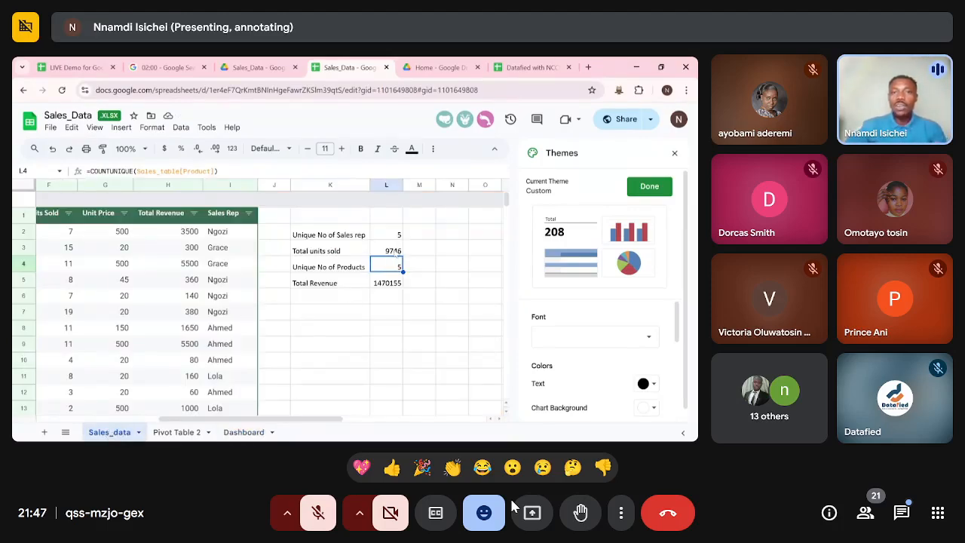
pyautogui.click(394, 253)
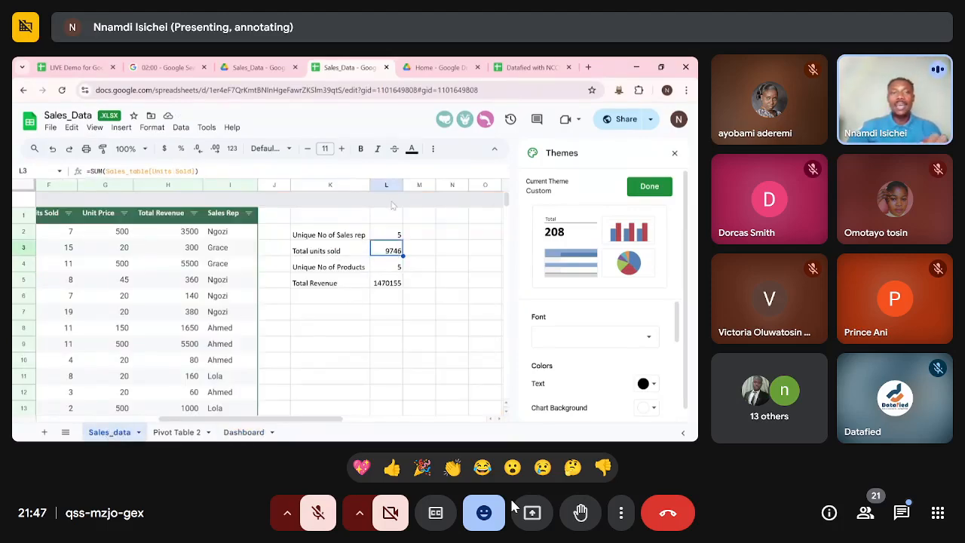
pyautogui.click(246, 432)
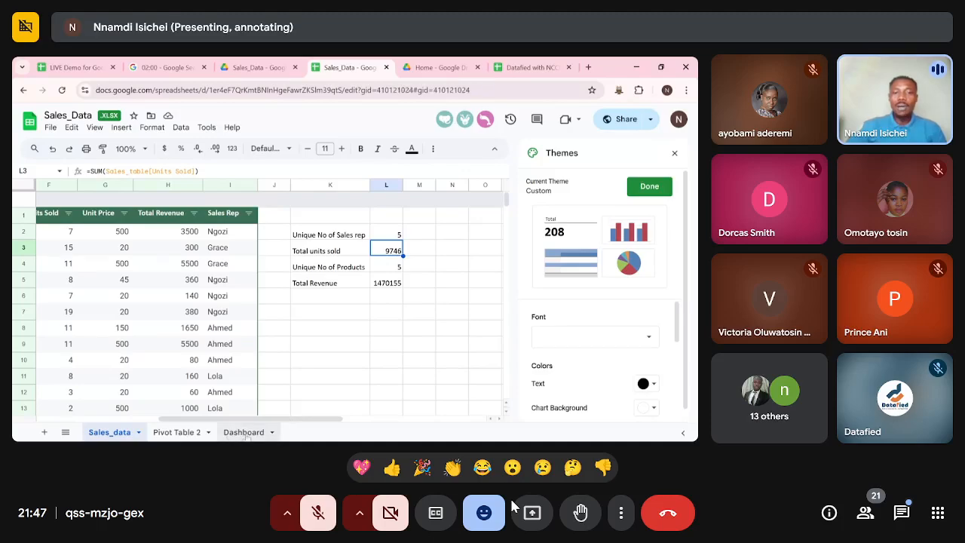
pyautogui.click(385, 273)
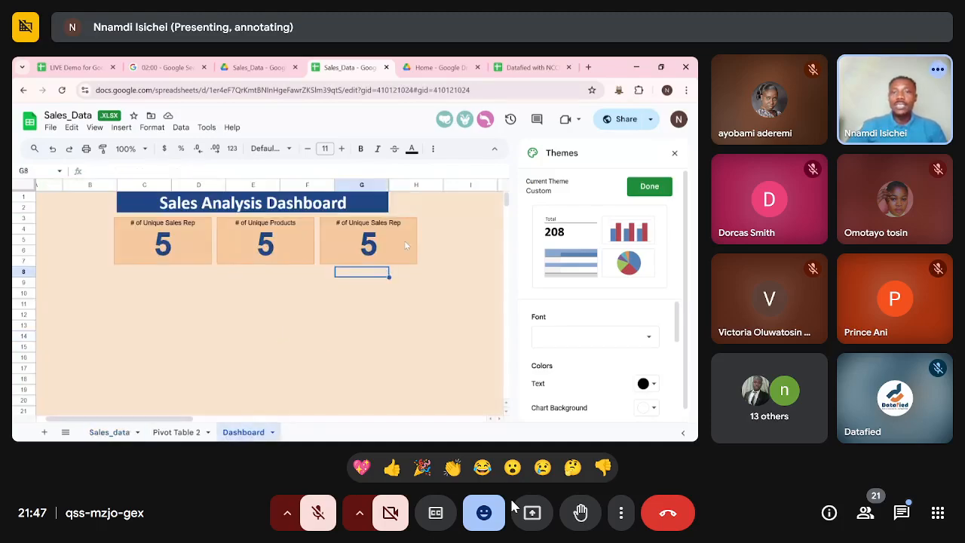
pyautogui.click(406, 241)
pyautogui.click(408, 225)
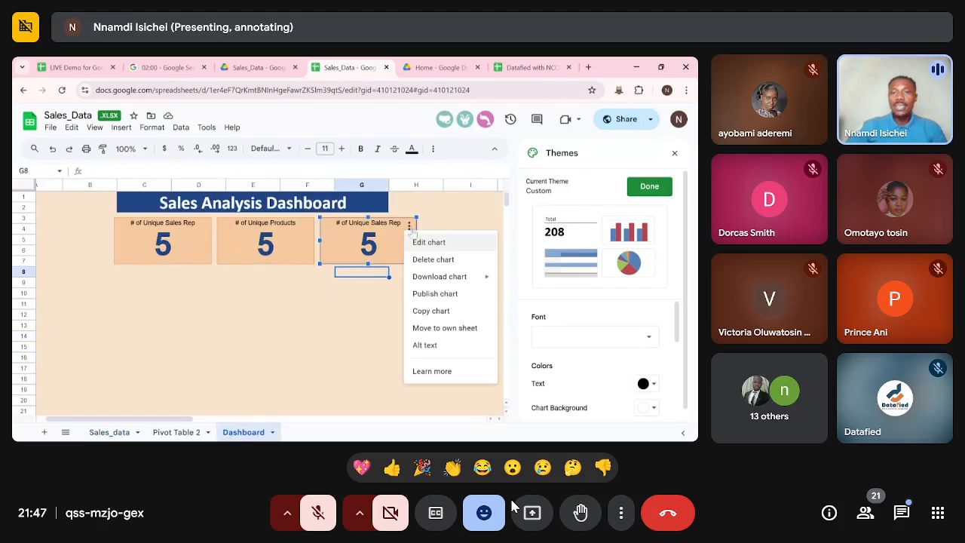
pyautogui.click(428, 243)
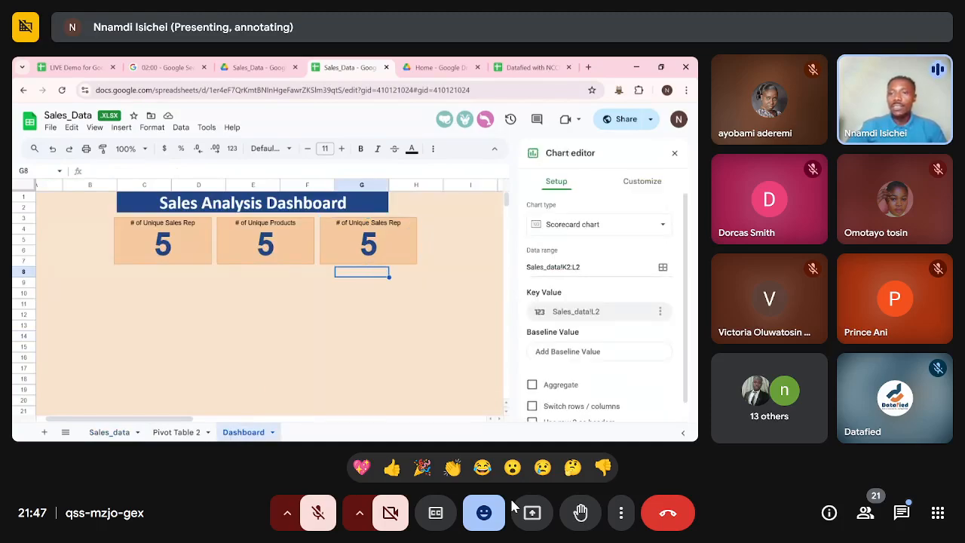
pyautogui.press('BackSpace')
pyautogui.write('3')
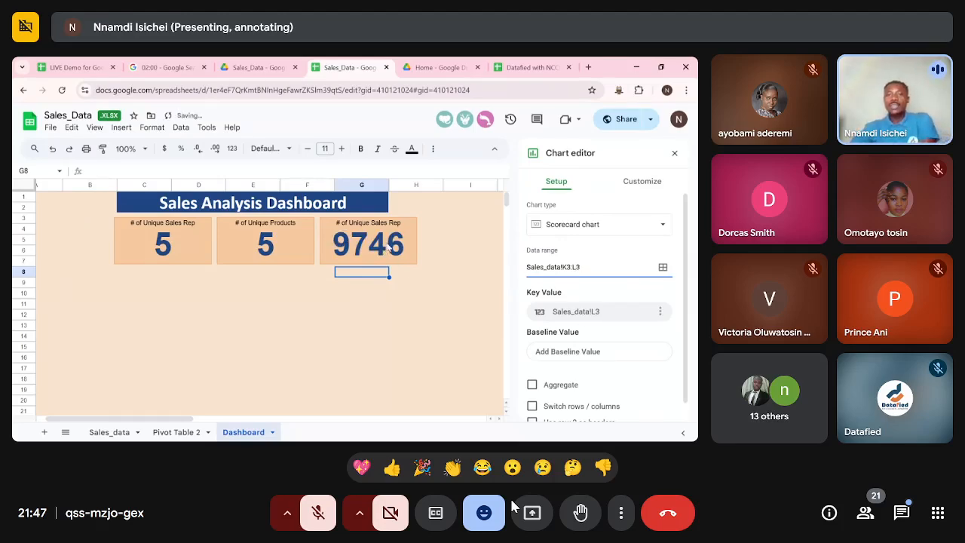
# Change the third scorecard's chart title to "Total Product Sold".
pyautogui.click(641, 181)
pyautogui.click(562, 307)
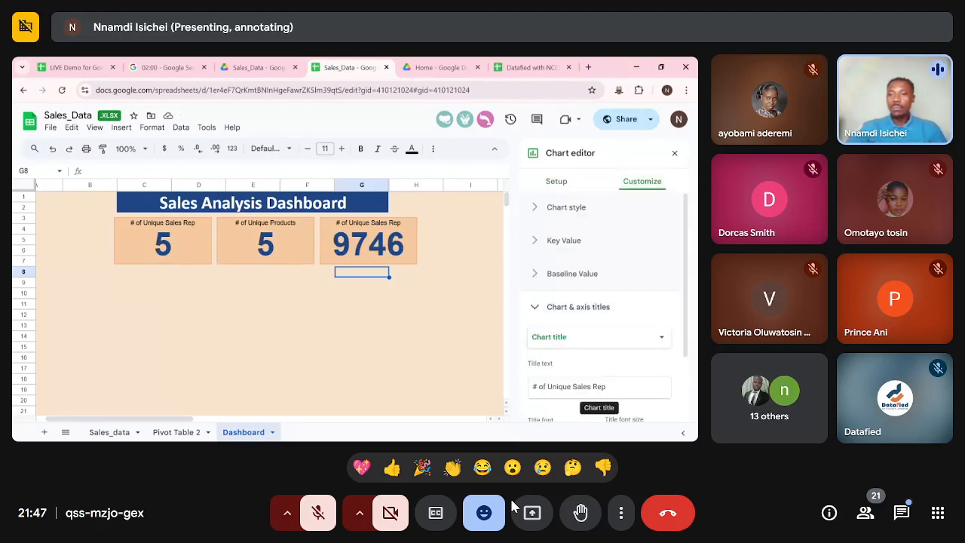
pyautogui.moveTo(543, 387); pyautogui.dragTo(553, 387)
pyautogui.click(548, 388)
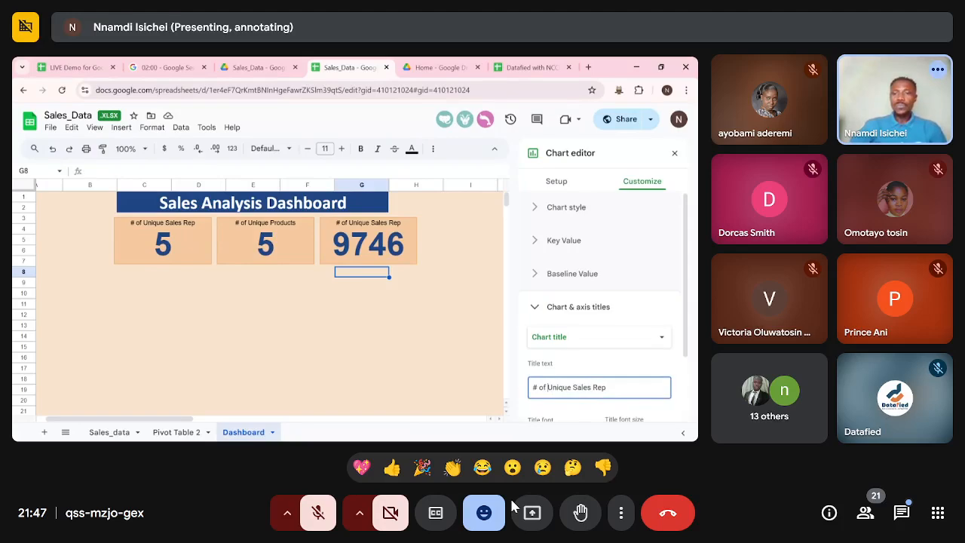
pyautogui.hotkey('ctrl', 'a')
pyautogui.write('T')
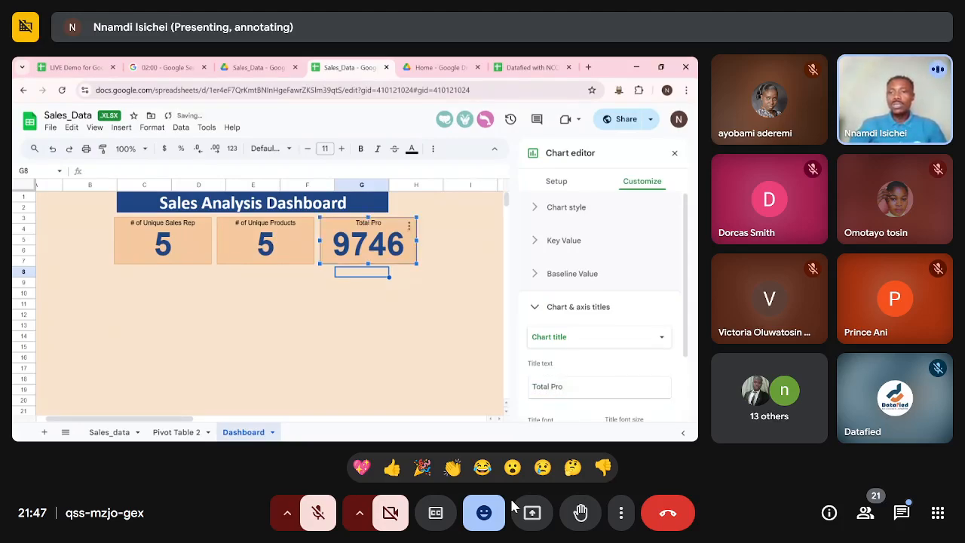
pyautogui.click(564, 388)
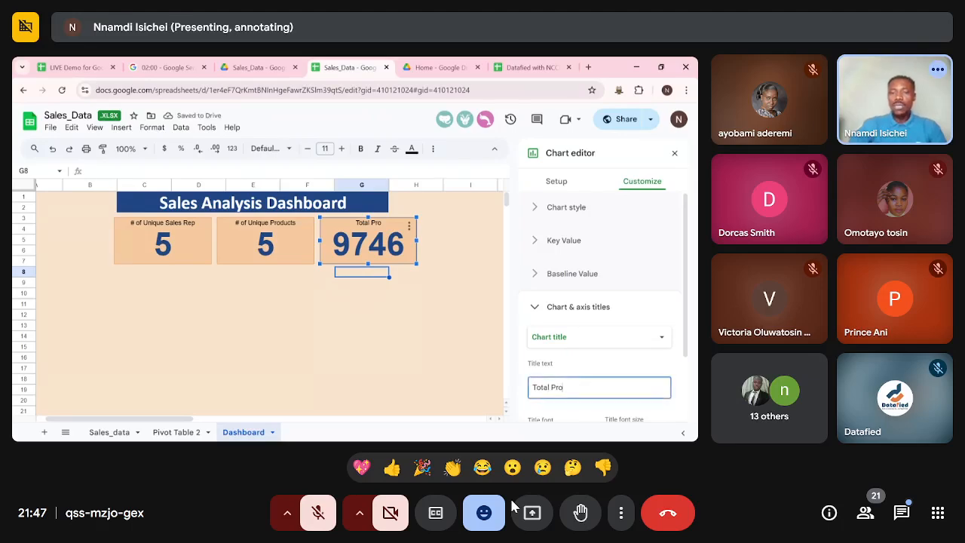
pyautogui.write('duct S')
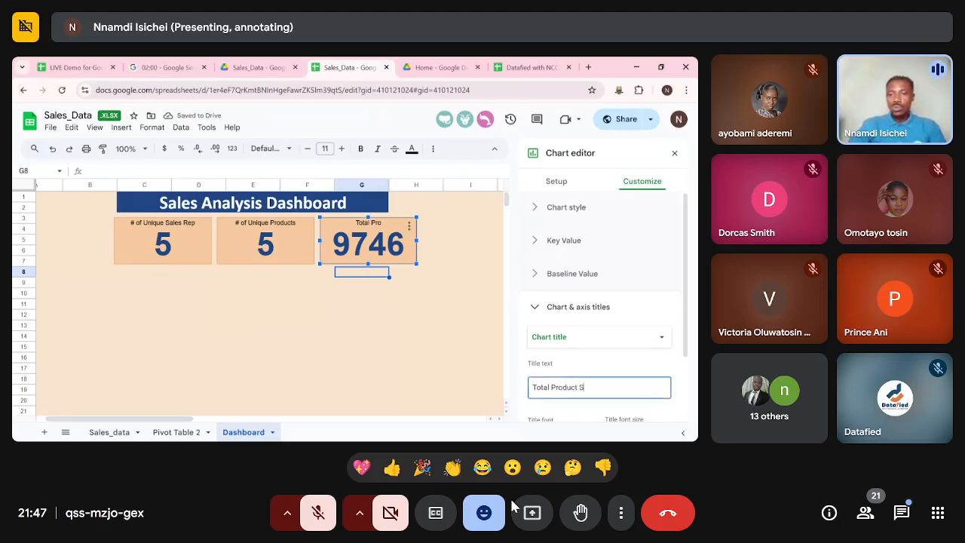
pyautogui.write('old')
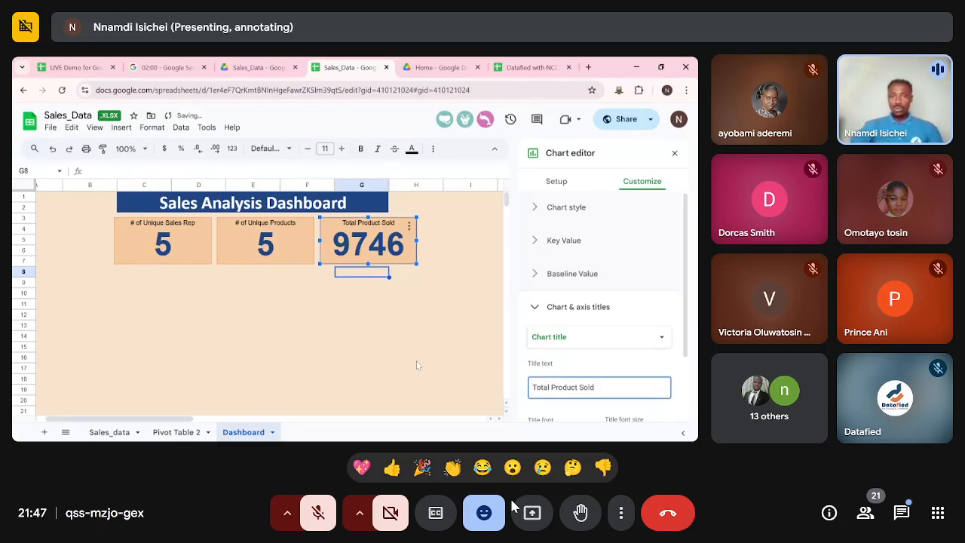
# Paste another copy of the sales rep scorecard and line up all four scorecards in one row starting at column B.
pyautogui.click(370, 348)
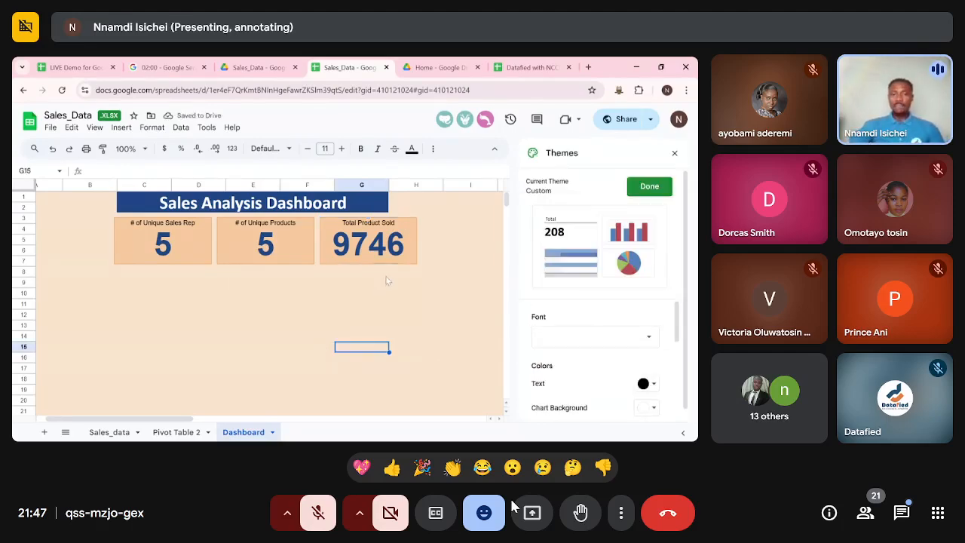
pyautogui.hotkey('ctrl', 'v')
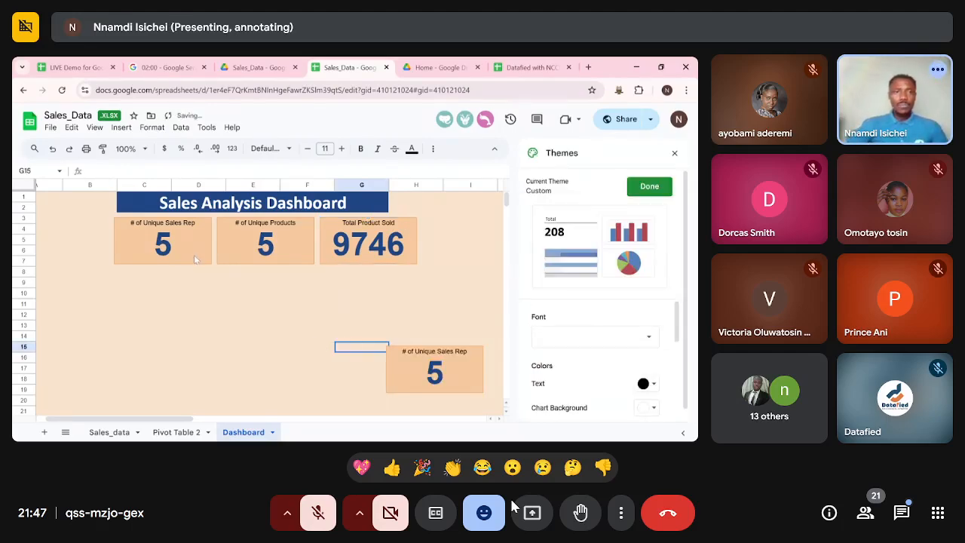
pyautogui.hscroll(-1, 195, 335)
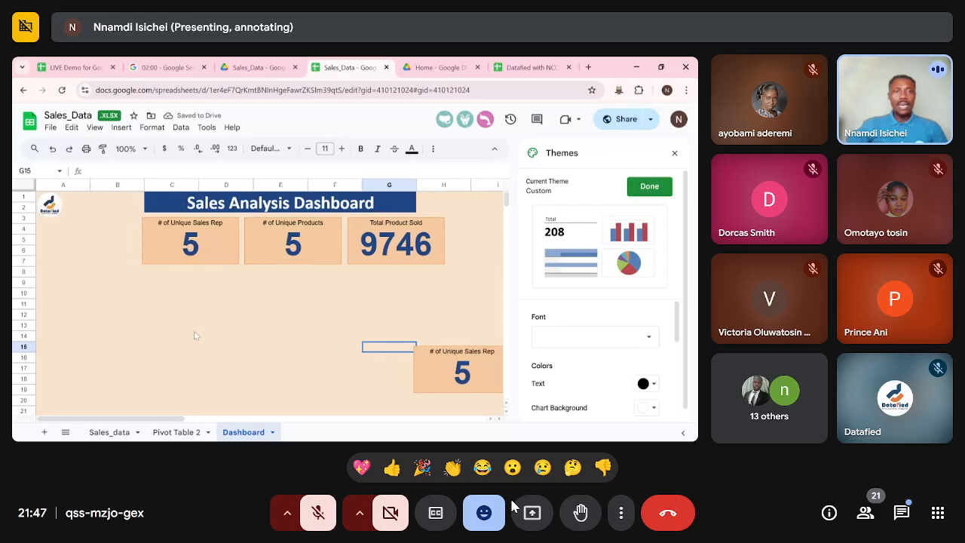
pyautogui.click(159, 253)
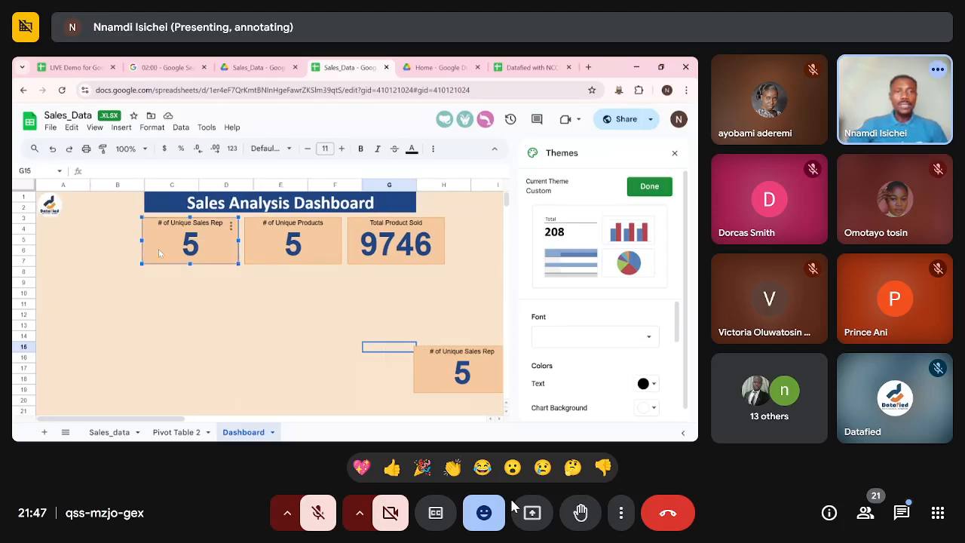
pyautogui.keyDown('ctrl'); pyautogui.click(255, 239); pyautogui.keyUp('ctrl')
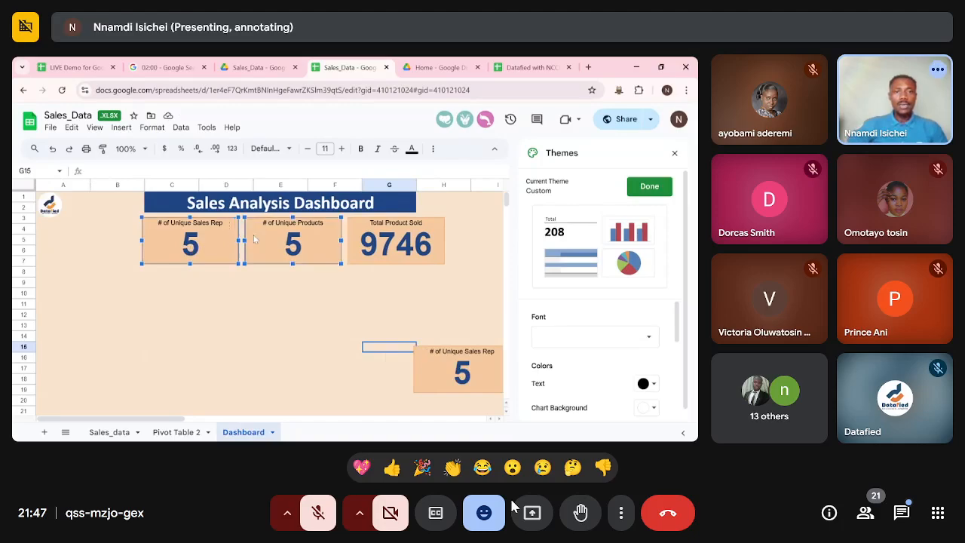
pyautogui.keyDown('ctrl'); pyautogui.click(362, 246); pyautogui.keyUp('ctrl')
pyautogui.moveTo(362, 247); pyautogui.dragTo(305, 242)
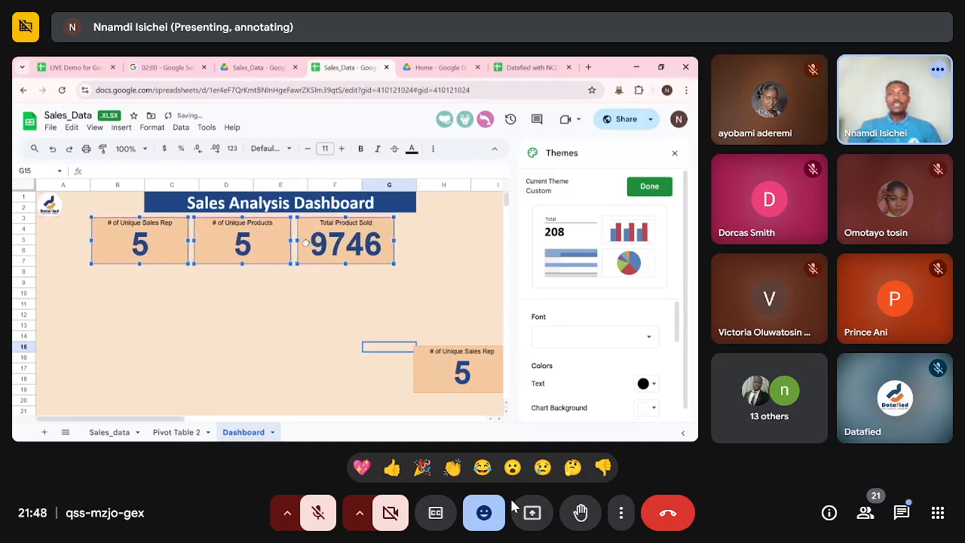
pyautogui.click(305, 284)
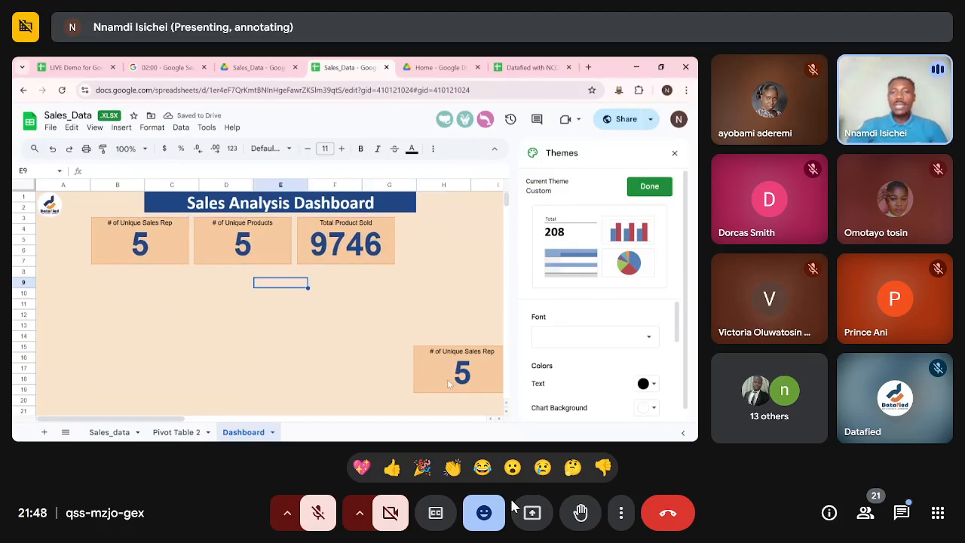
pyautogui.moveTo(447, 379); pyautogui.dragTo(429, 249)
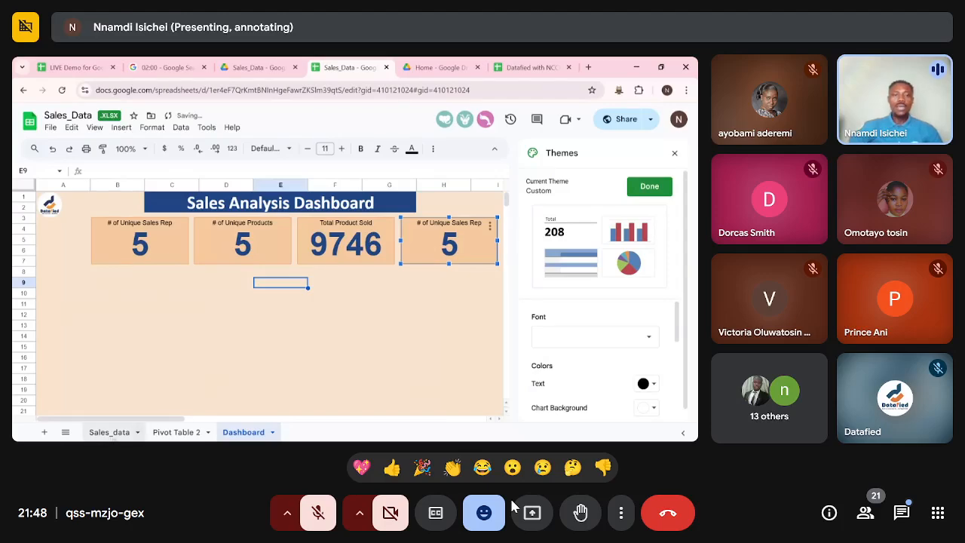
# Locate the Total Revenue cell on Sales_data and set the fourth scorecard's data range to Sales_data!K5:L5.
pyautogui.click(110, 434)
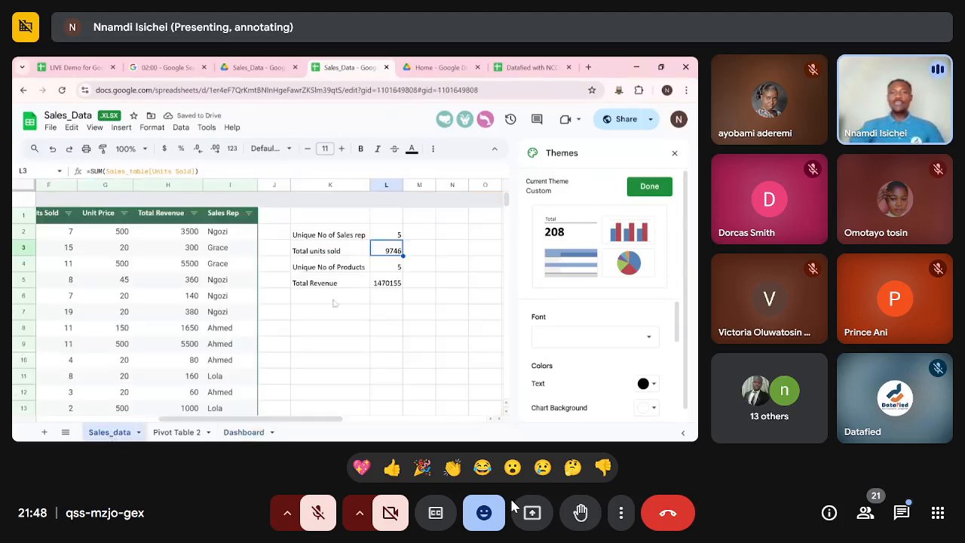
pyautogui.click(387, 285)
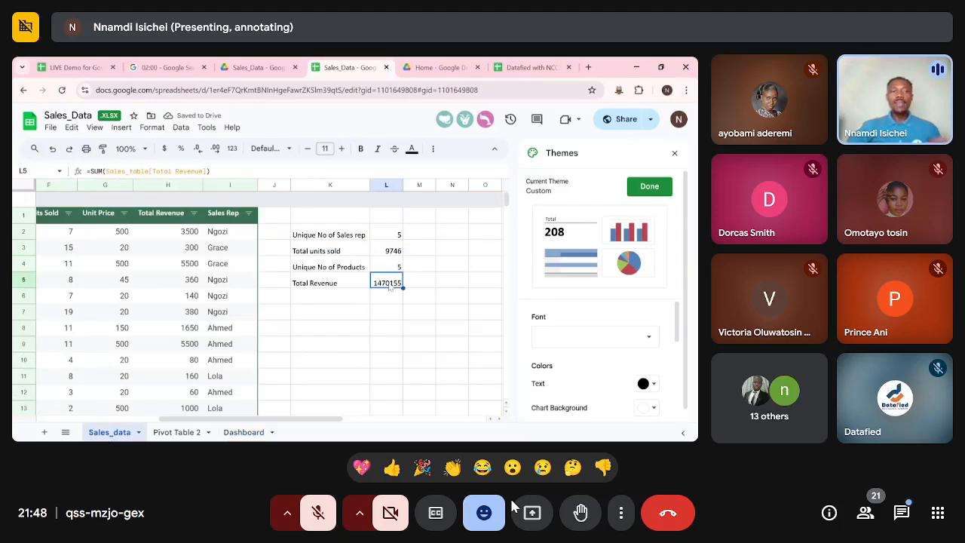
pyautogui.click(243, 433)
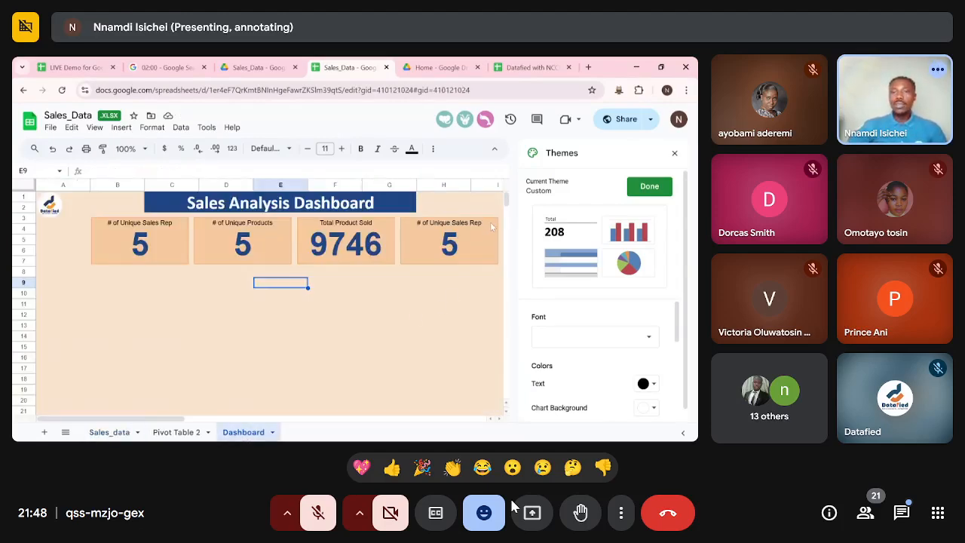
pyautogui.click(490, 226)
pyautogui.click(489, 225)
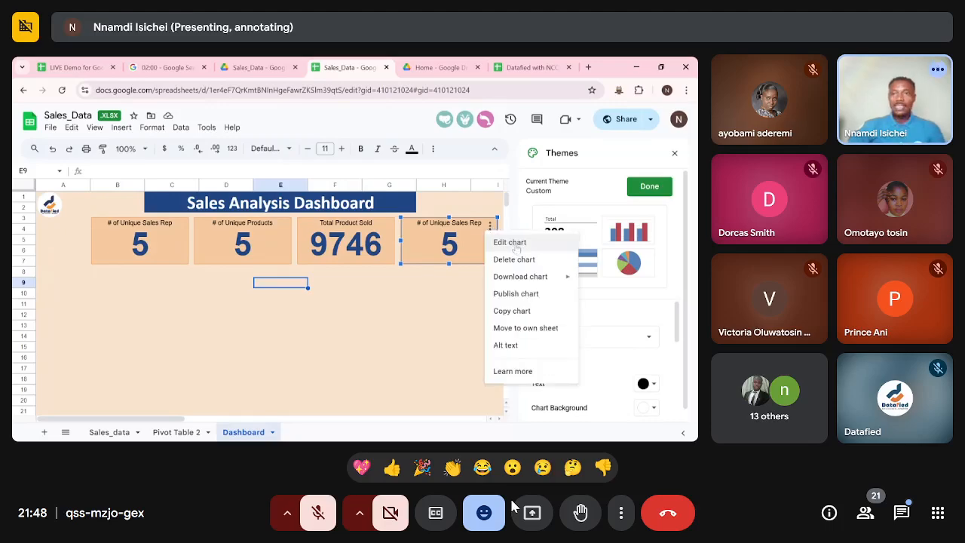
pyautogui.click(515, 248)
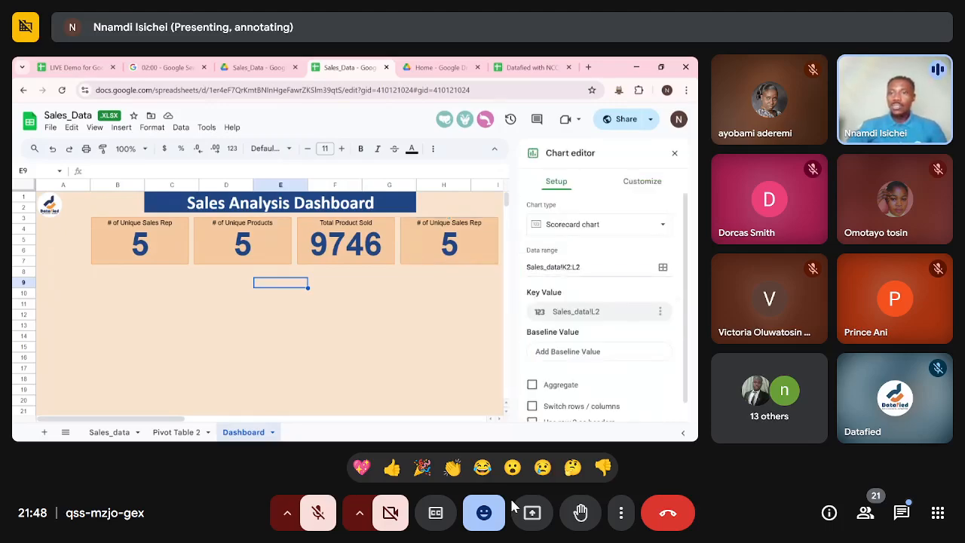
pyautogui.click(571, 267)
pyautogui.write('5')
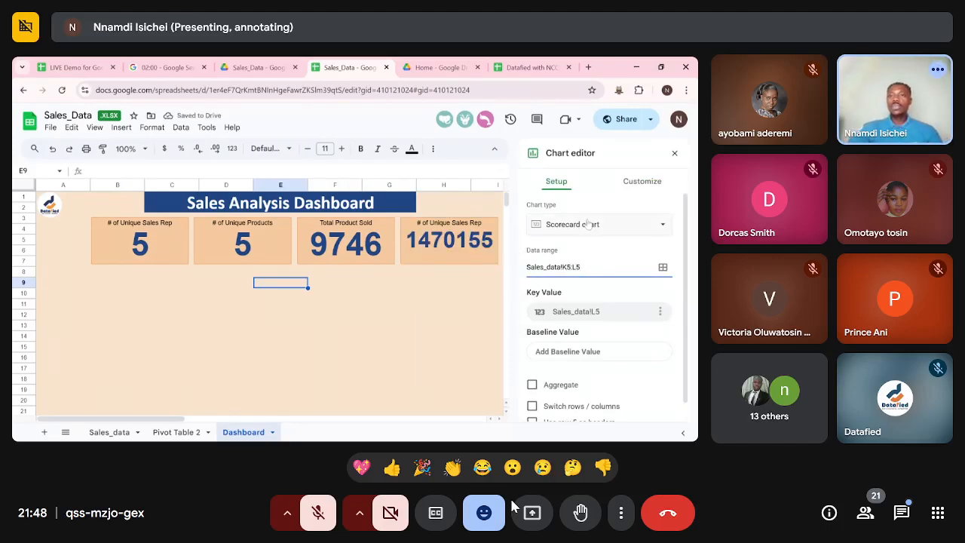
# Examine the key value, baseline value and chart style customization options for the Total Product Sold scorecard.
pyautogui.click(633, 186)
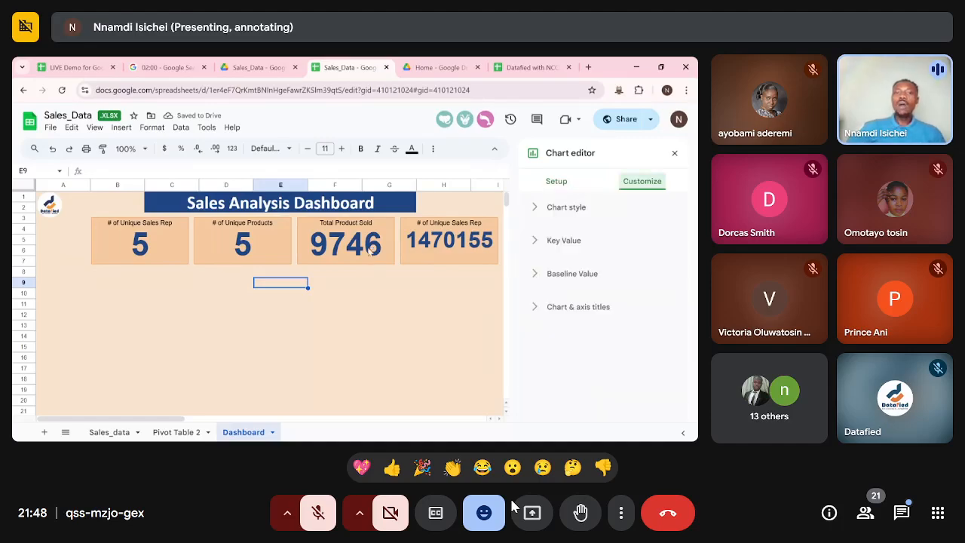
pyautogui.click(432, 245)
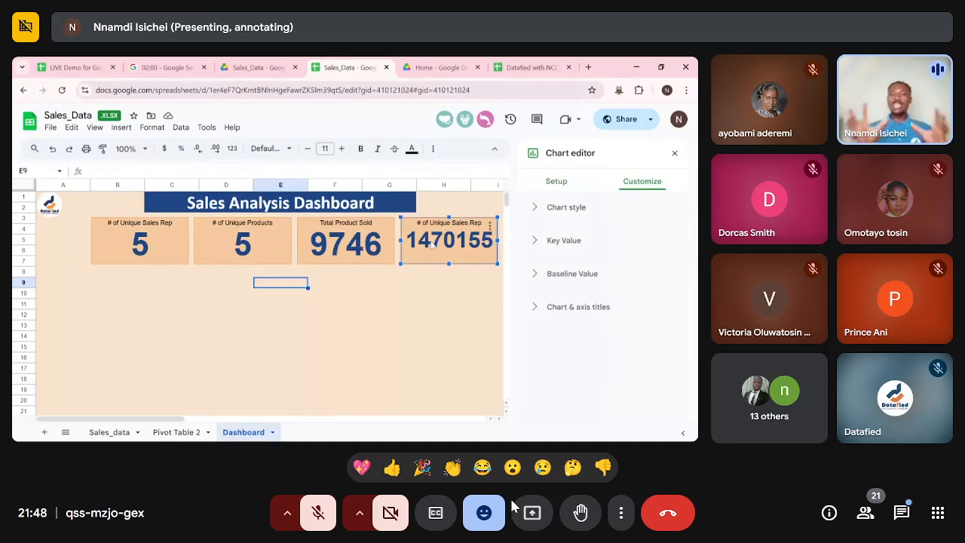
pyautogui.click(384, 255)
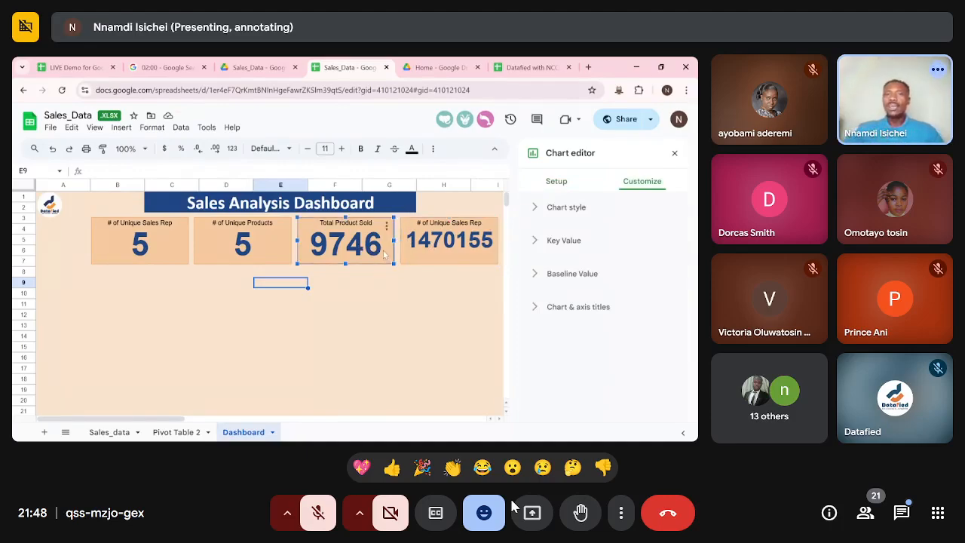
pyautogui.click(534, 241)
pyautogui.scroll(-3, 584, 324)
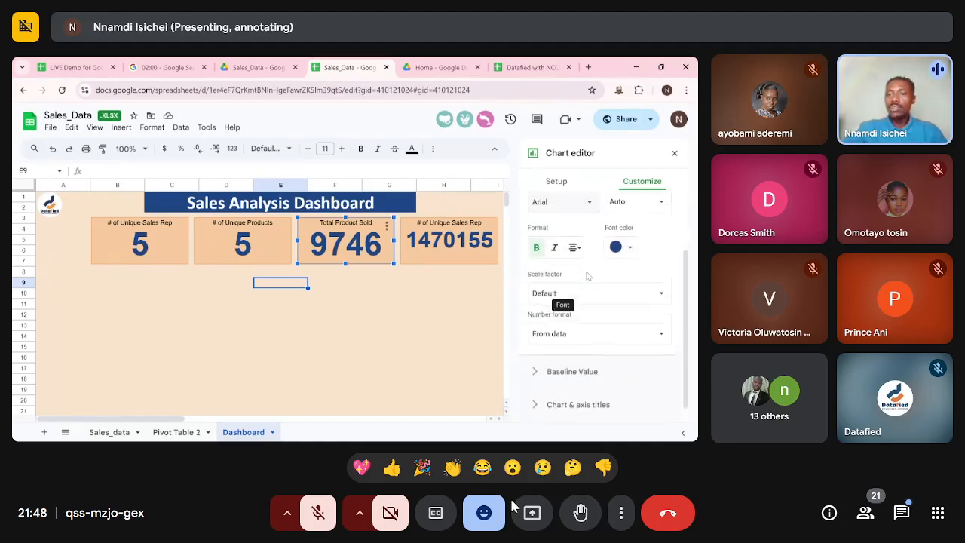
pyautogui.click(535, 360)
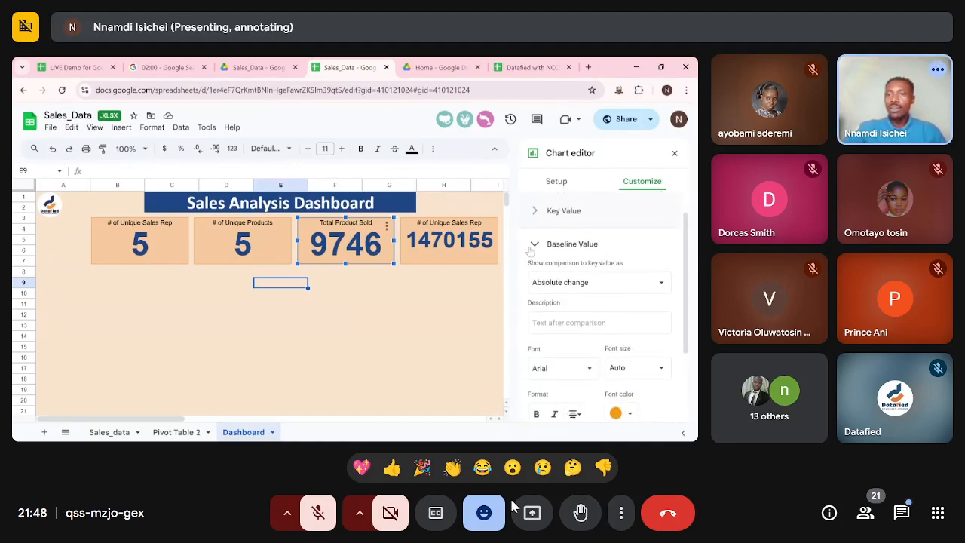
pyautogui.click(532, 243)
pyautogui.click(536, 207)
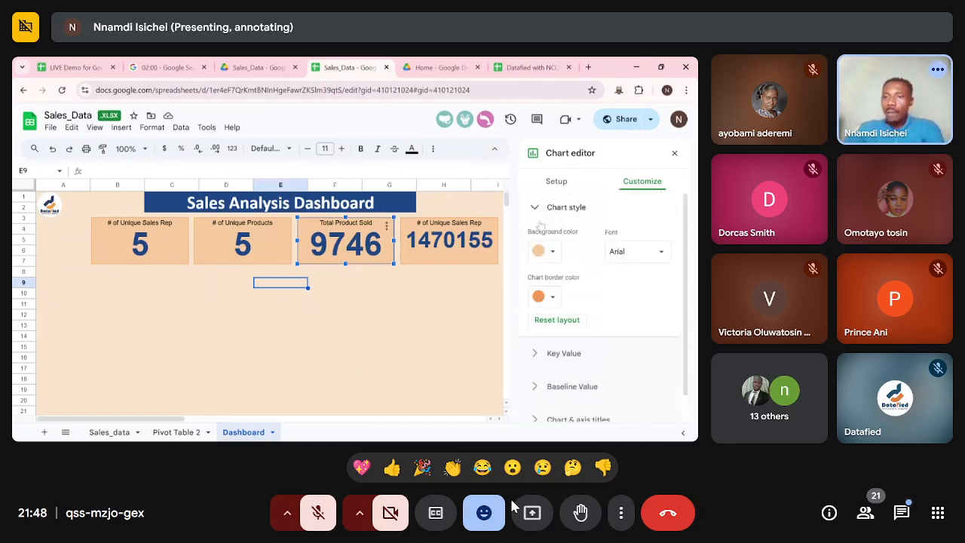
pyautogui.scroll(-1, 603, 283)
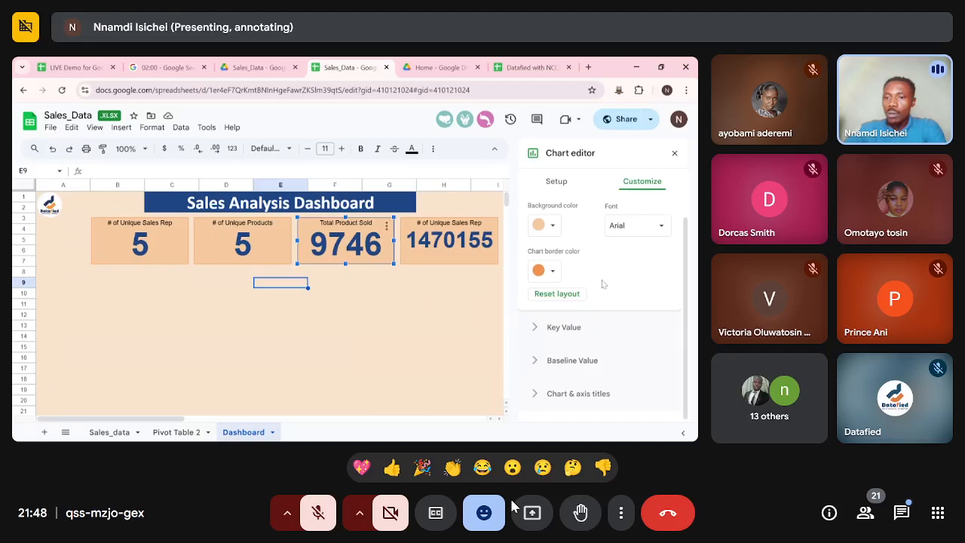
# Set the key value scale factor of the Total Product Sold scorecard to 1,000.
pyautogui.click(534, 327)
pyautogui.scroll(-2, 584, 302)
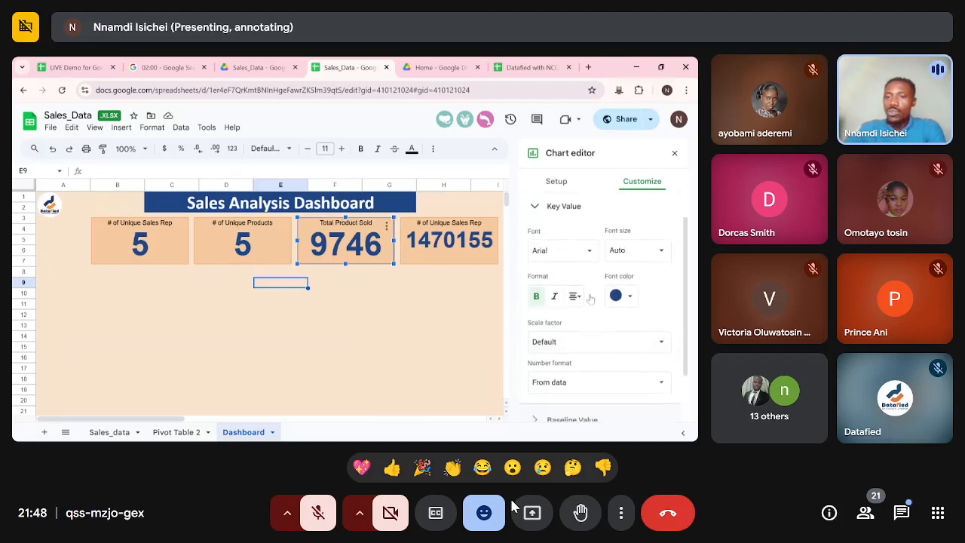
pyautogui.click(579, 281)
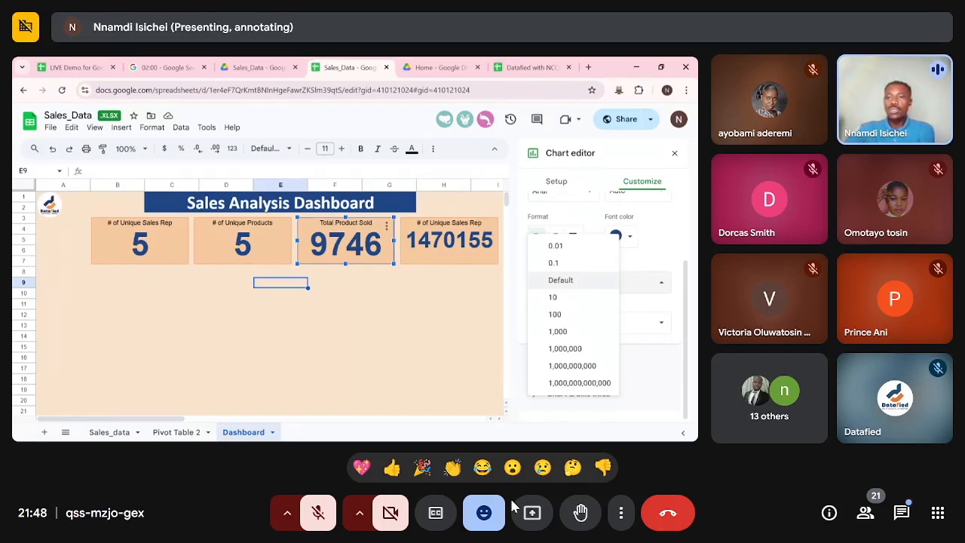
pyautogui.click(574, 333)
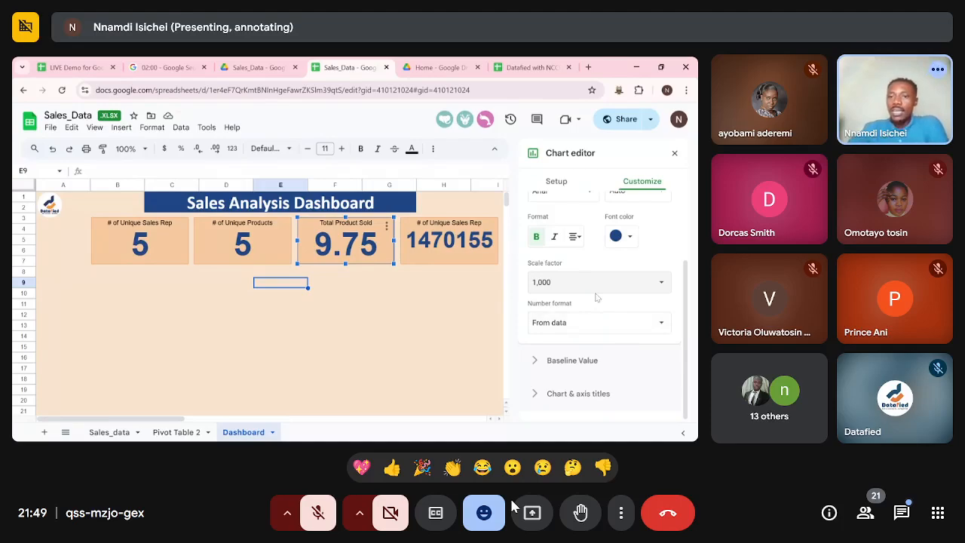
# Examine the number format choices and baseline value settings of the Total Product Sold scorecard.
pyautogui.click(594, 326)
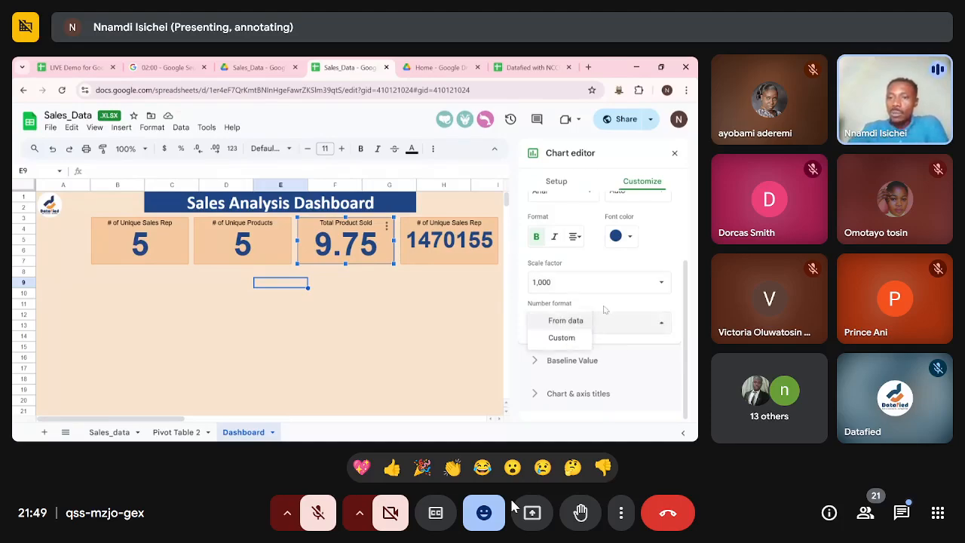
pyautogui.click(607, 310)
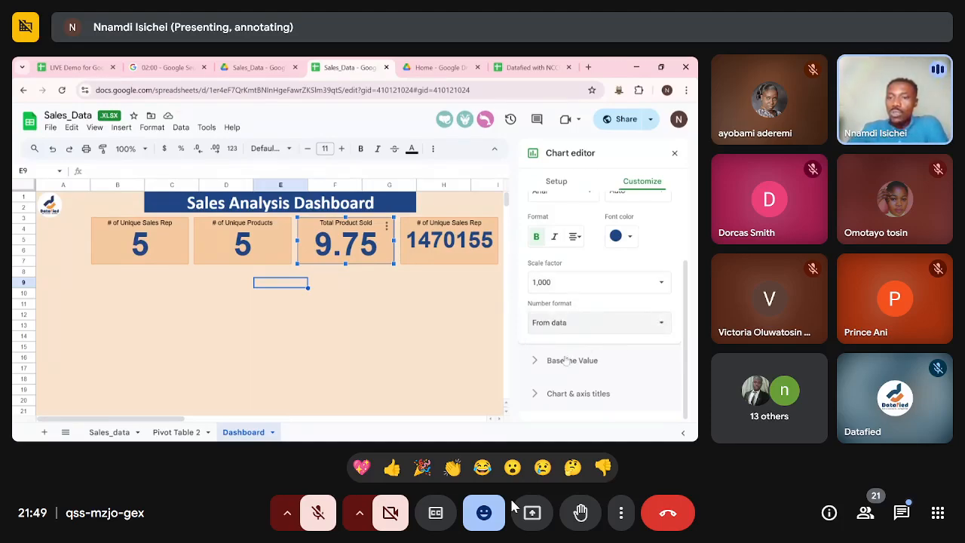
pyautogui.scroll(2, 542, 369)
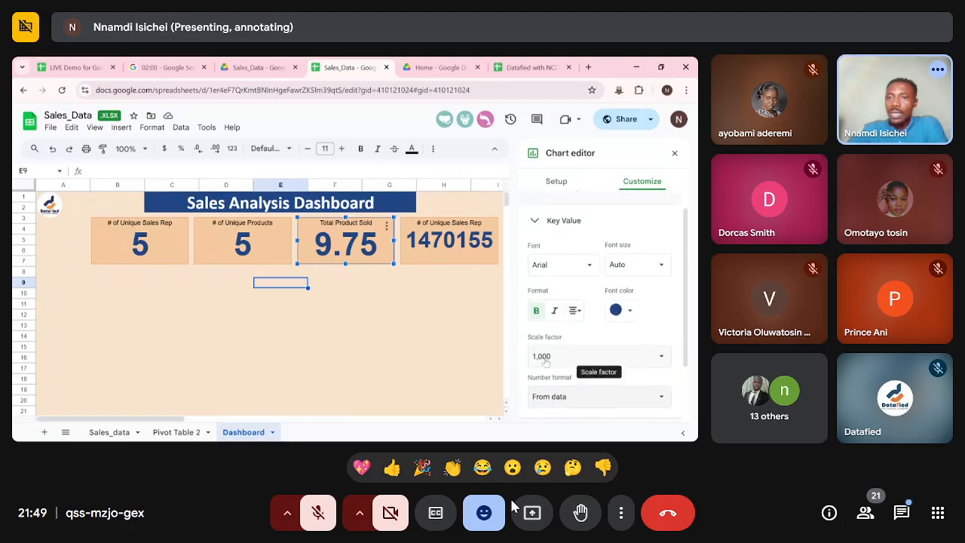
pyautogui.scroll(-2, 545, 362)
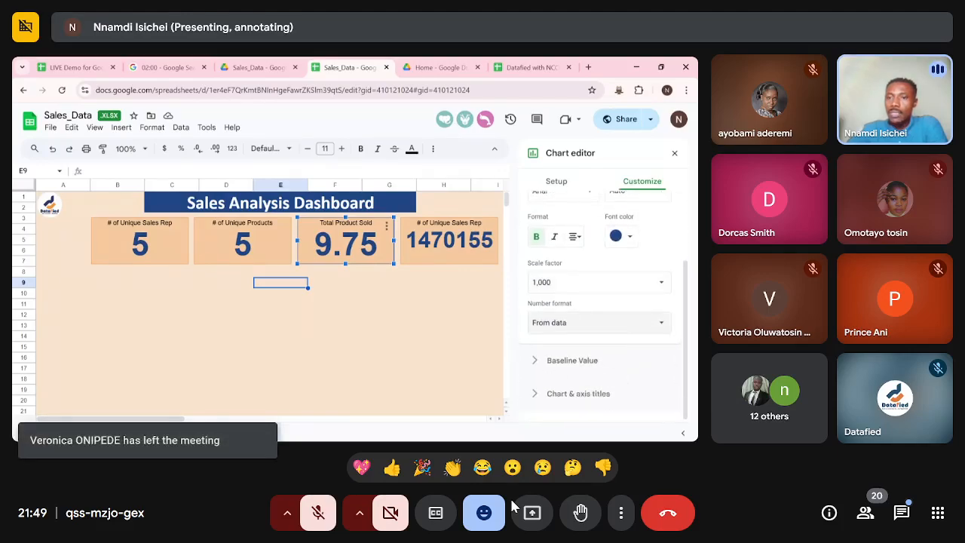
pyautogui.click(537, 363)
pyautogui.scroll(-1, 558, 362)
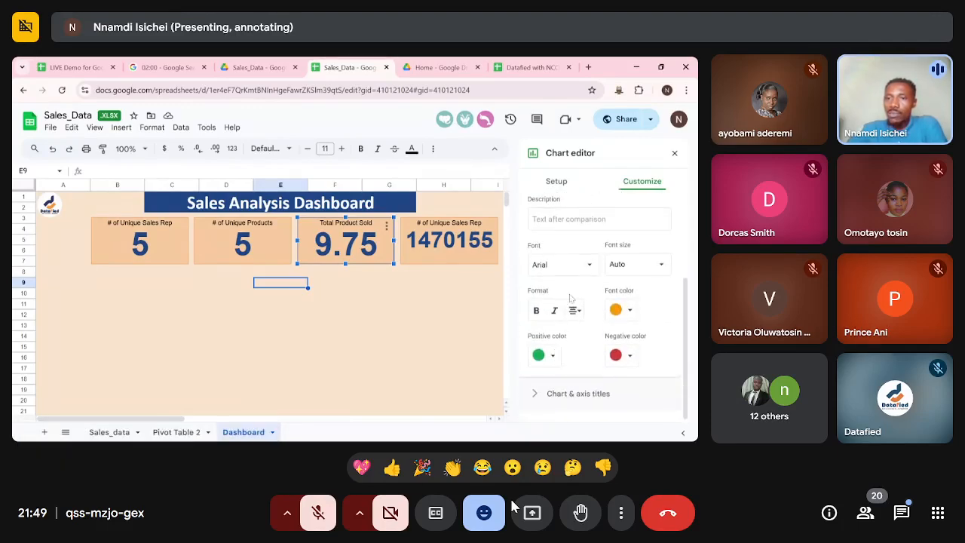
# Give the Total Product Sold scorecard's key value a custom number format with the suffix k.
pyautogui.scroll(3, 551, 301)
pyautogui.click(533, 245)
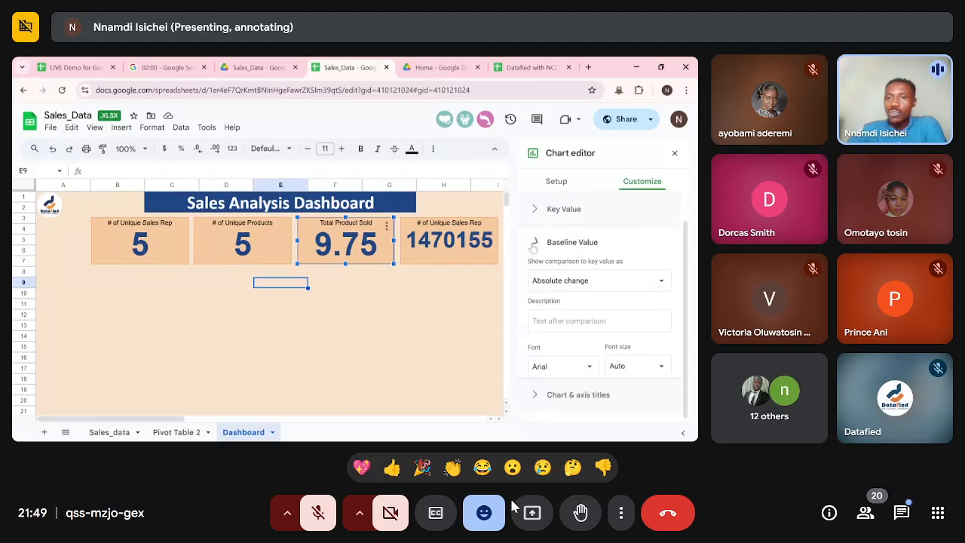
pyautogui.click(534, 241)
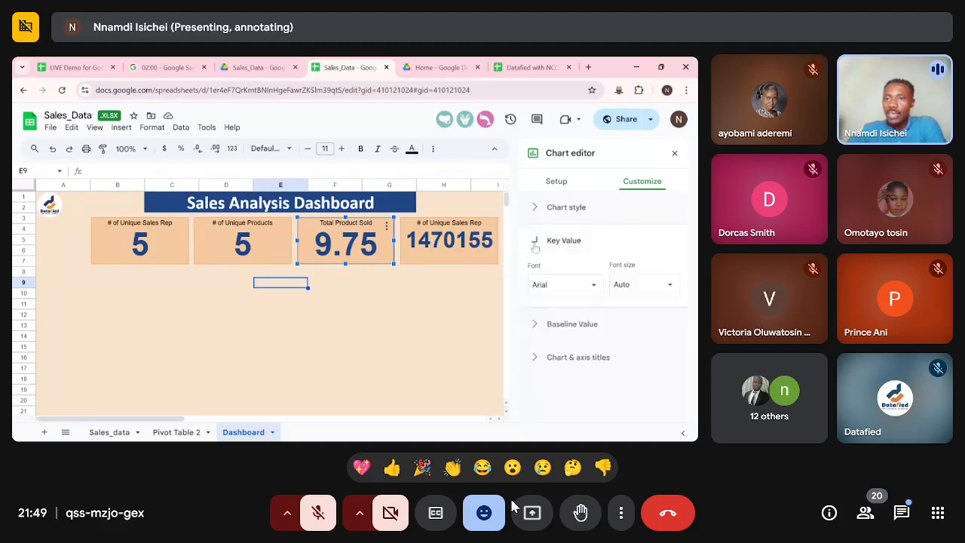
pyautogui.scroll(-1, 585, 310)
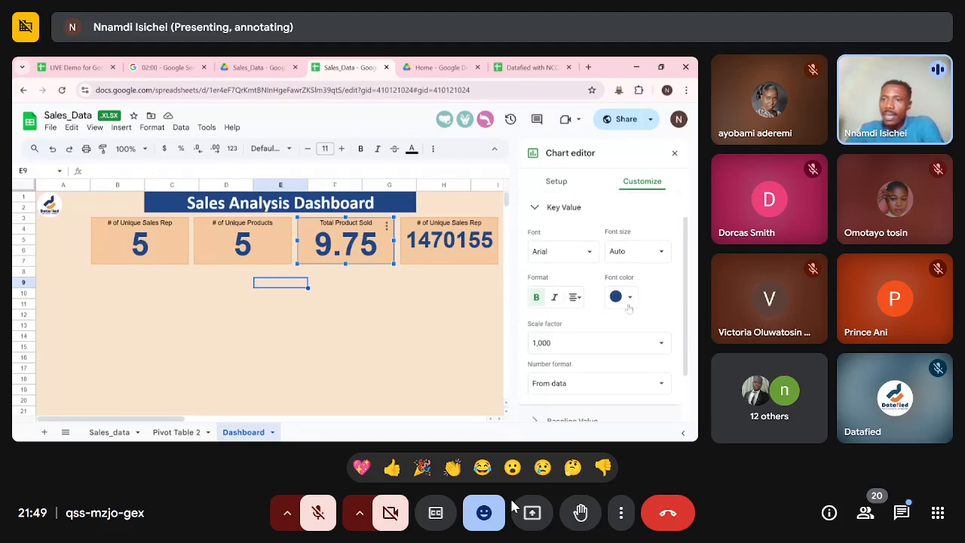
pyautogui.click(662, 254)
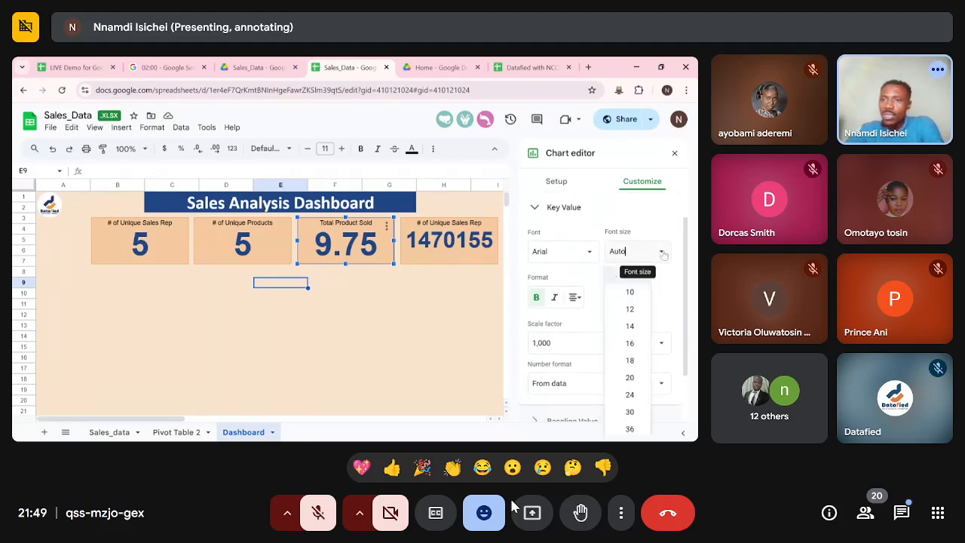
pyautogui.click(662, 254)
pyautogui.scroll(-1, 663, 254)
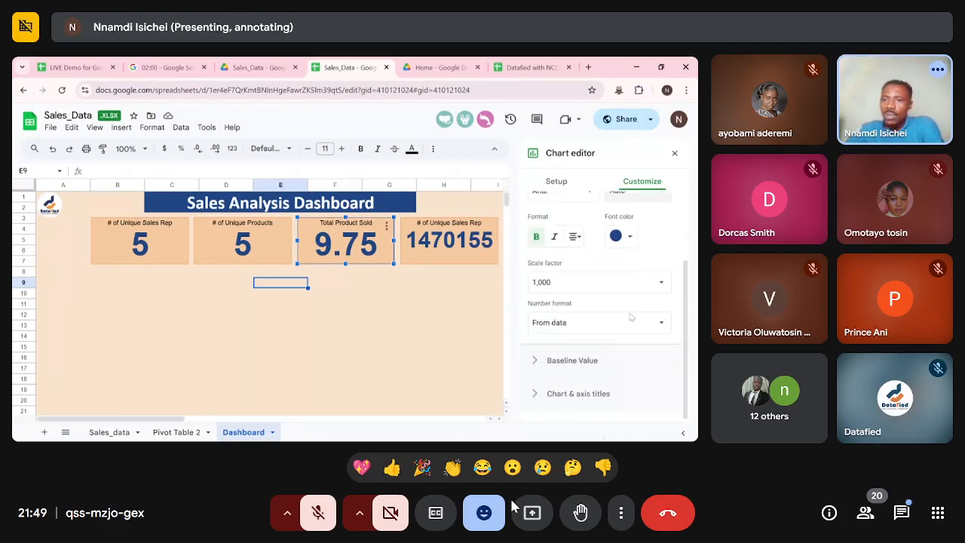
pyautogui.click(577, 328)
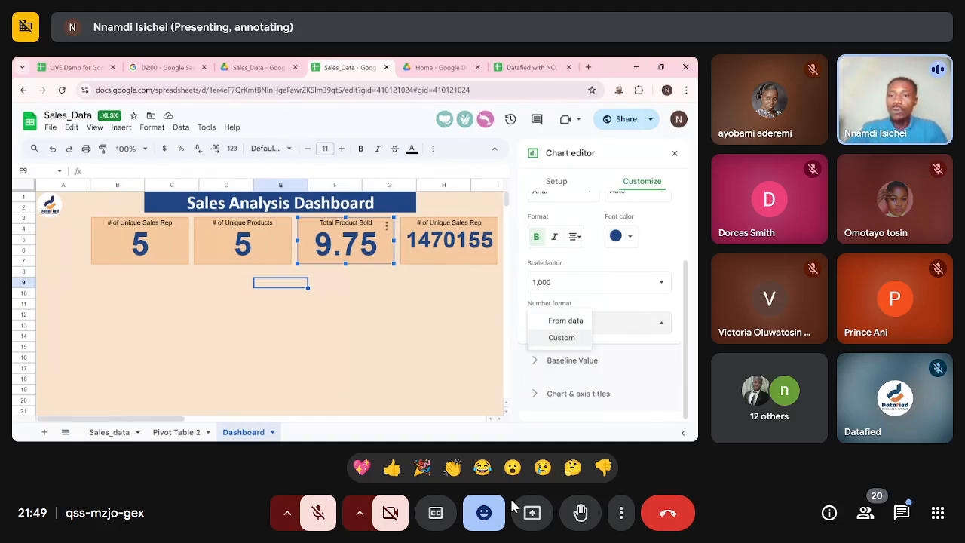
pyautogui.click(561, 339)
pyautogui.scroll(-1, 599, 316)
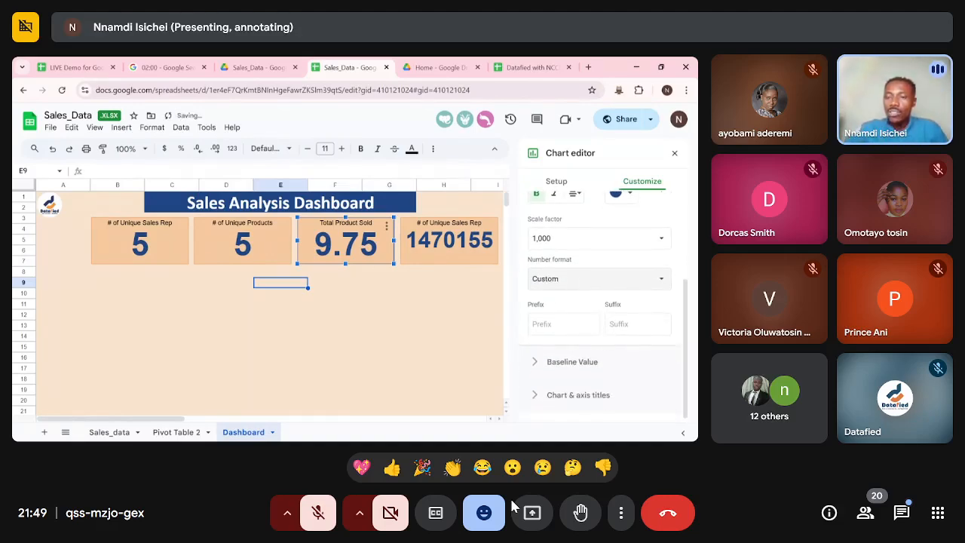
pyautogui.click(637, 324)
pyautogui.write('k')
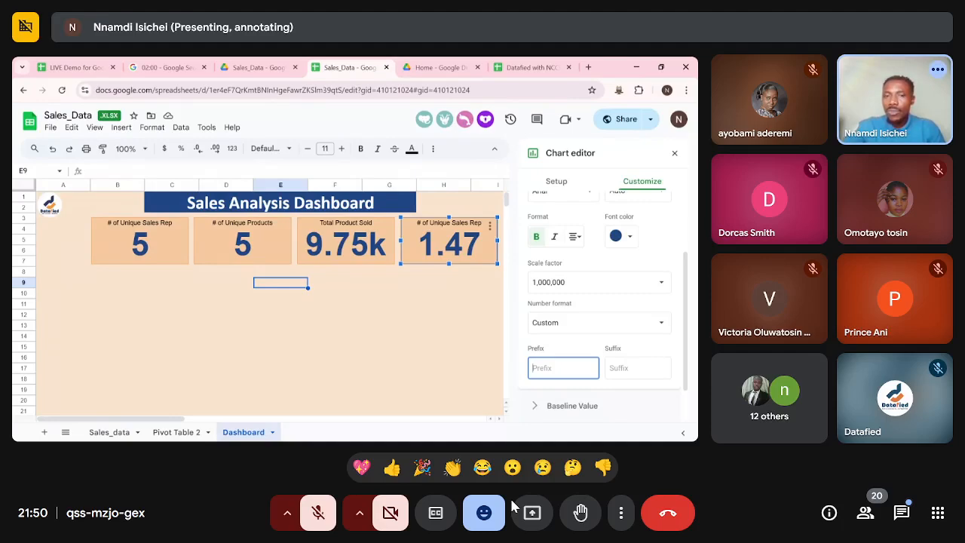
# Add the prefix ₦ and the suffix M to the fourth scorecard's key value.
pyautogui.write('₦')
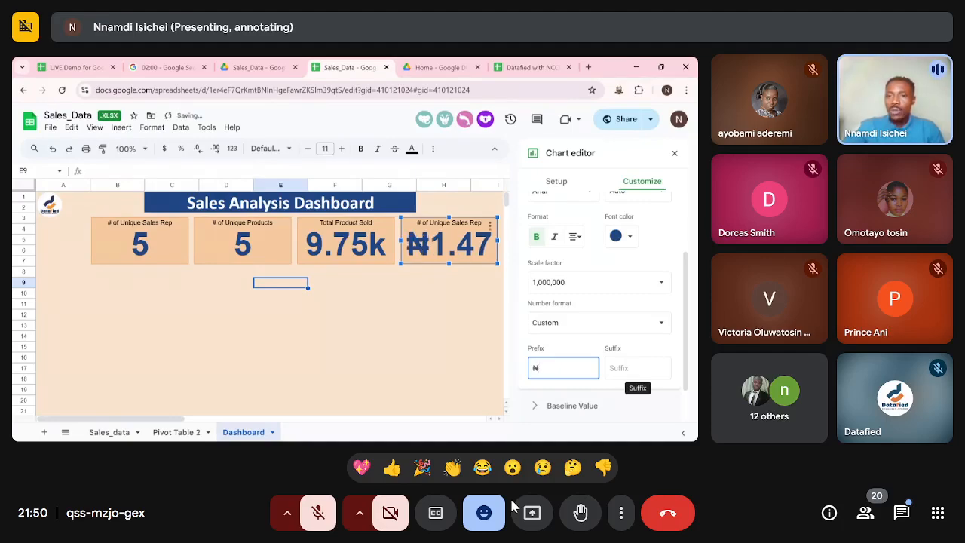
pyautogui.click(637, 368)
pyautogui.write('M')
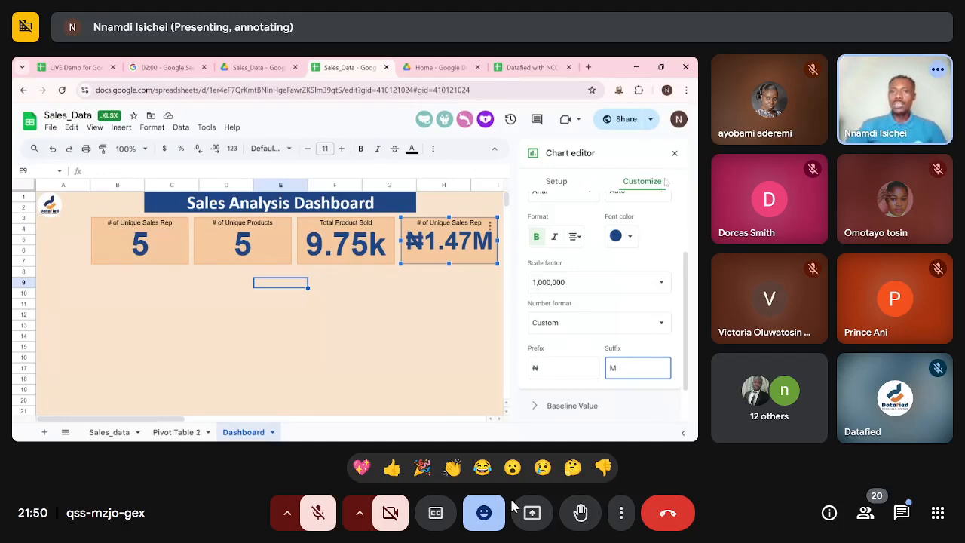
pyautogui.click(654, 241)
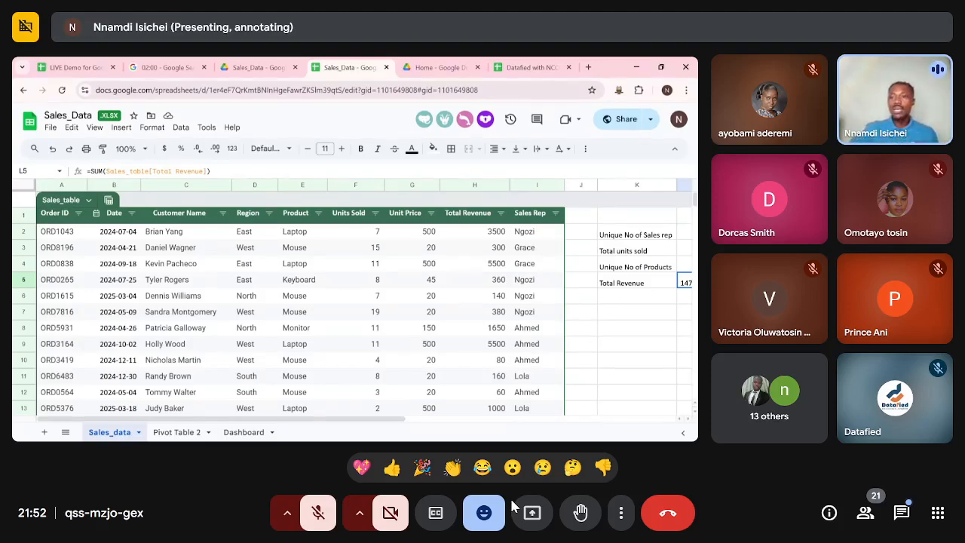
pyautogui.hscroll(3, 395, 296)
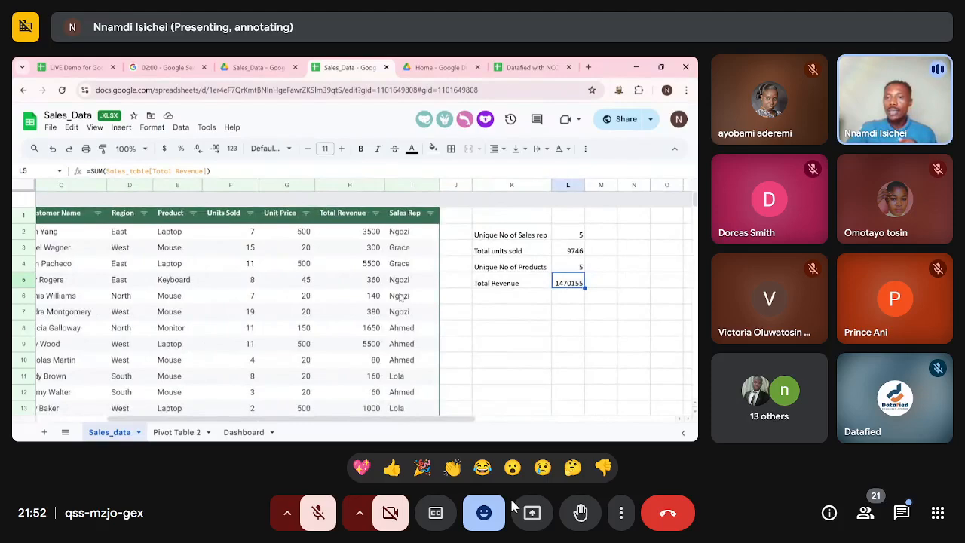
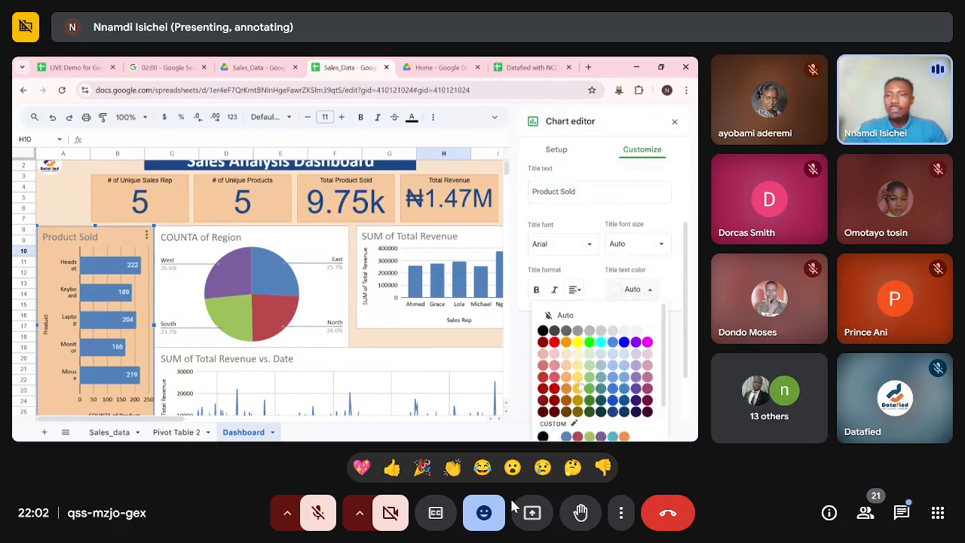
# Set the Product Sold chart title's text color to dark grey and its font size to 14.
pyautogui.click(554, 331)
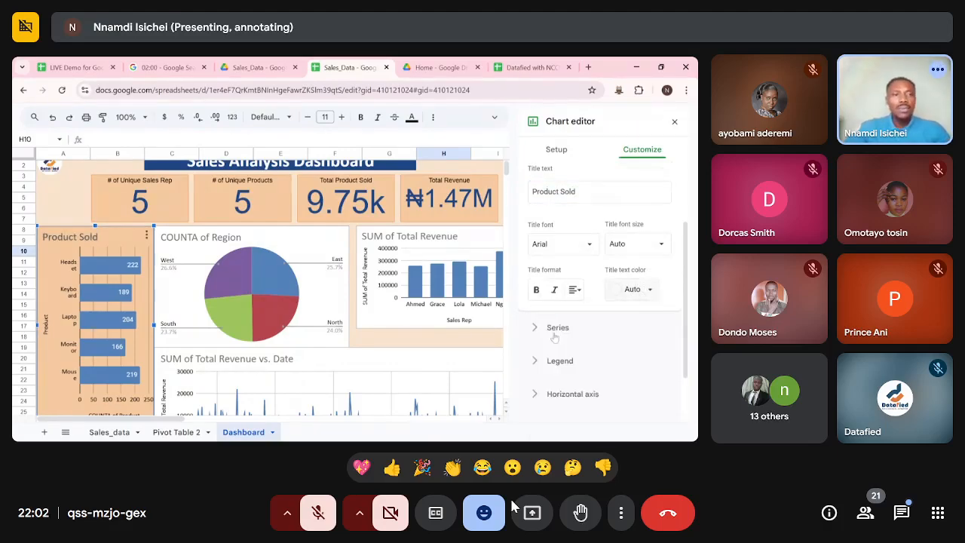
pyautogui.scroll(-1, 599, 289)
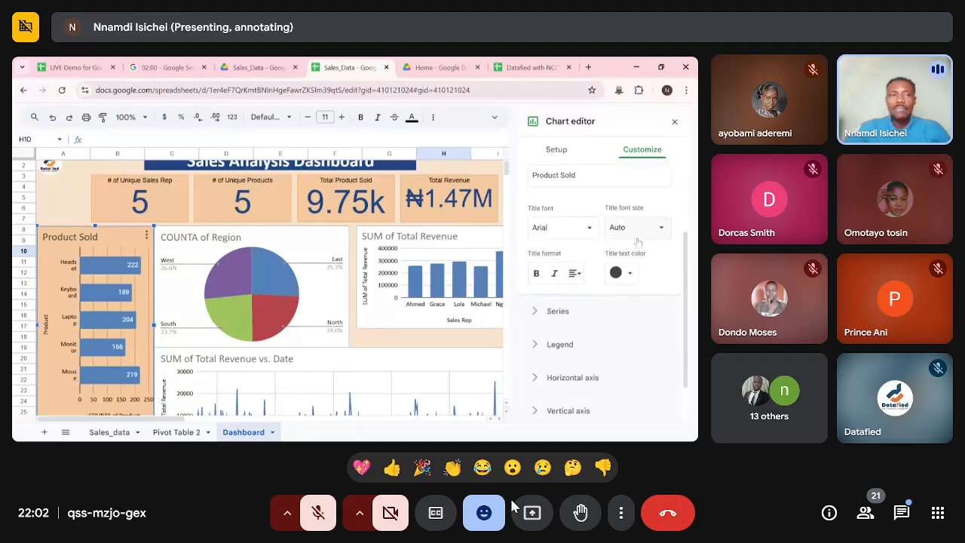
pyautogui.click(653, 221)
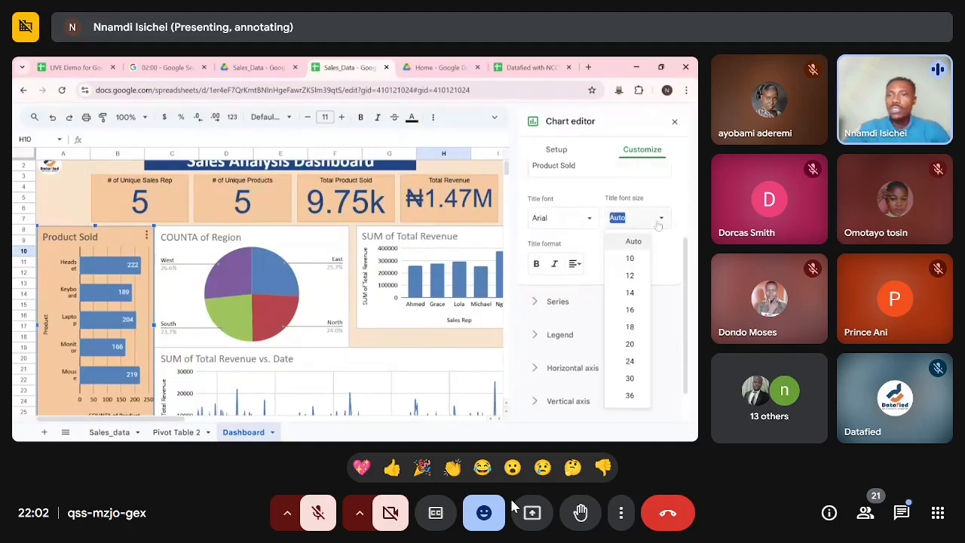
pyautogui.click(630, 275)
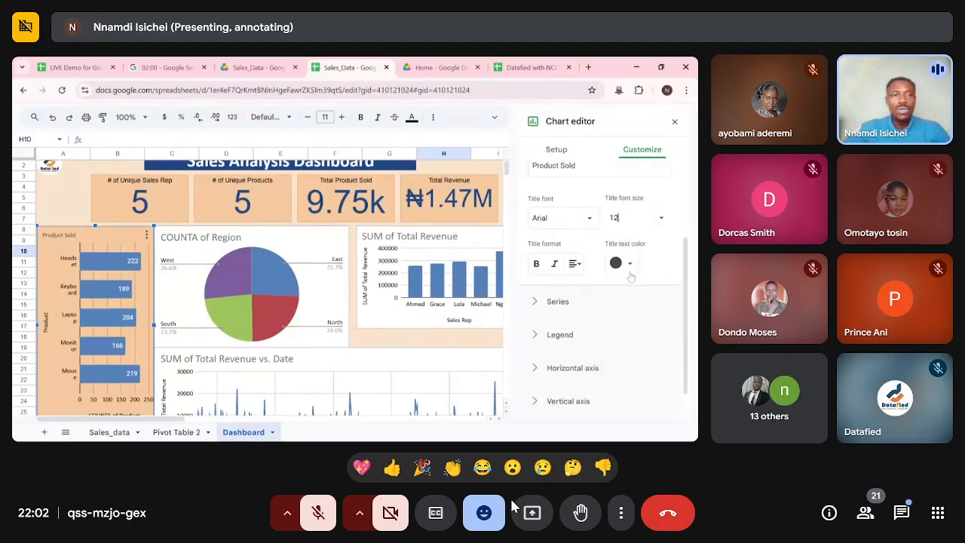
pyautogui.click(662, 223)
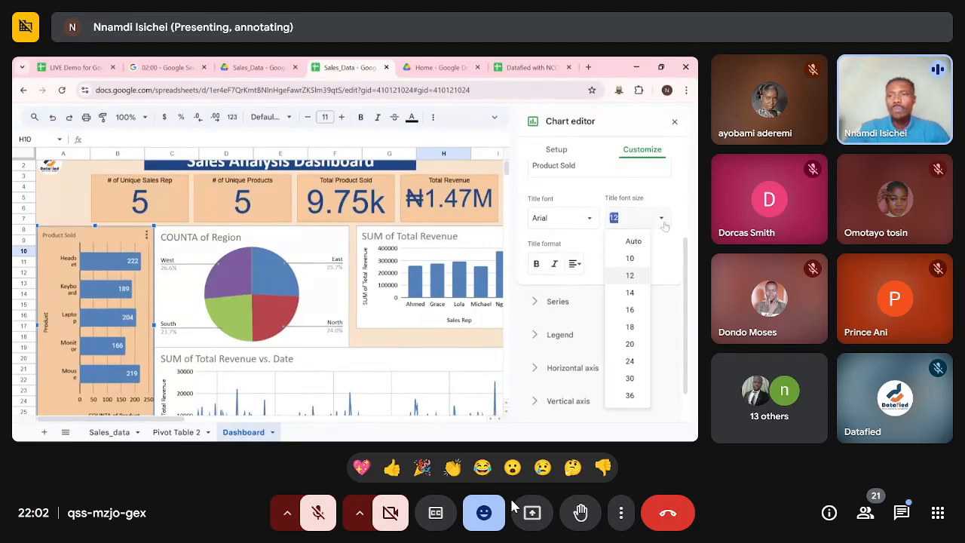
pyautogui.click(631, 293)
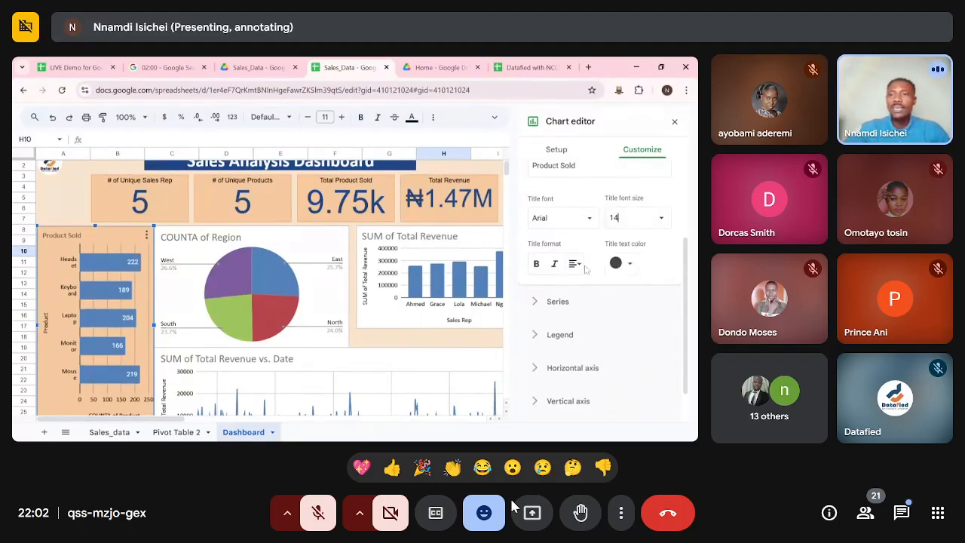
pyautogui.scroll(-1, 579, 264)
pyautogui.scroll(1, 552, 264)
pyautogui.scroll(-1, 550, 256)
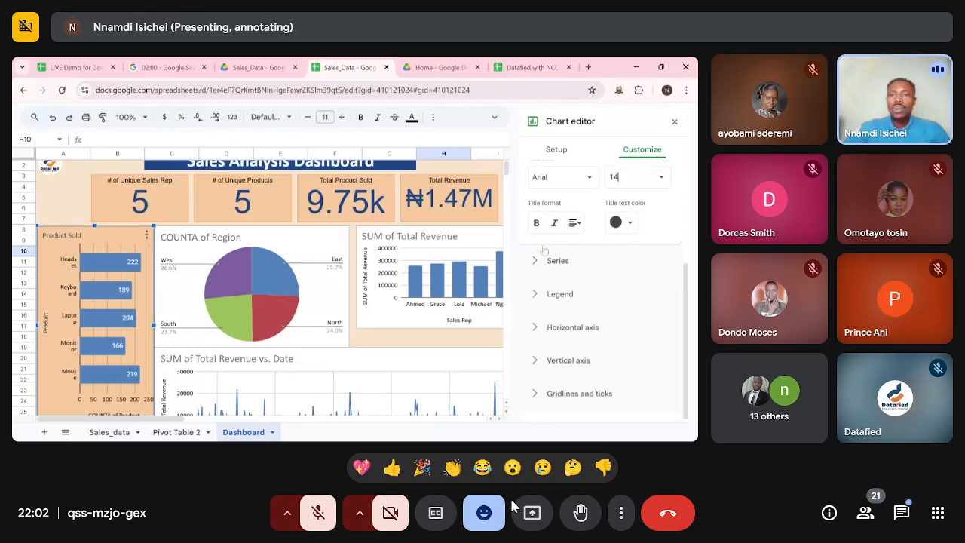
# Clear the horizontal axis title text COUNTA of Product from the Product Sold chart.
pyautogui.scroll(3, 562, 242)
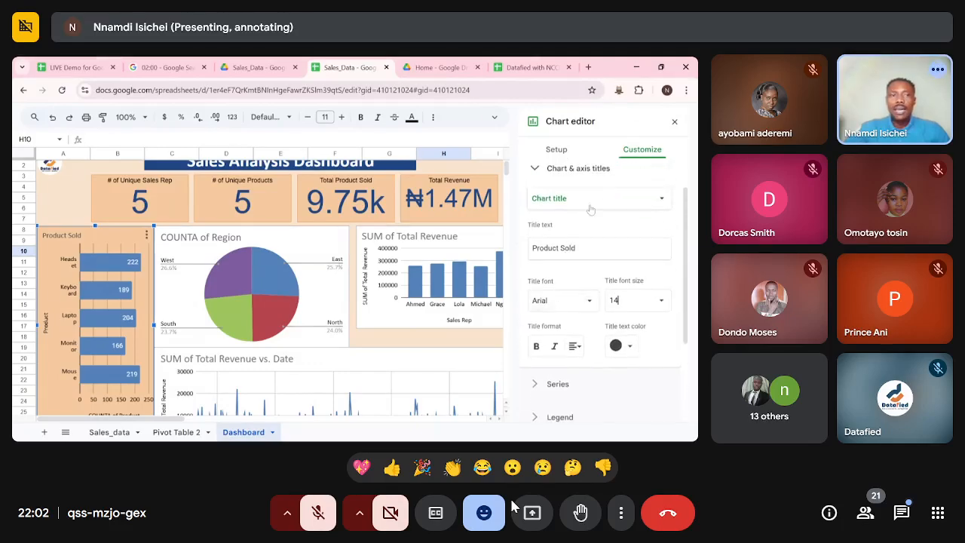
pyautogui.click(581, 197)
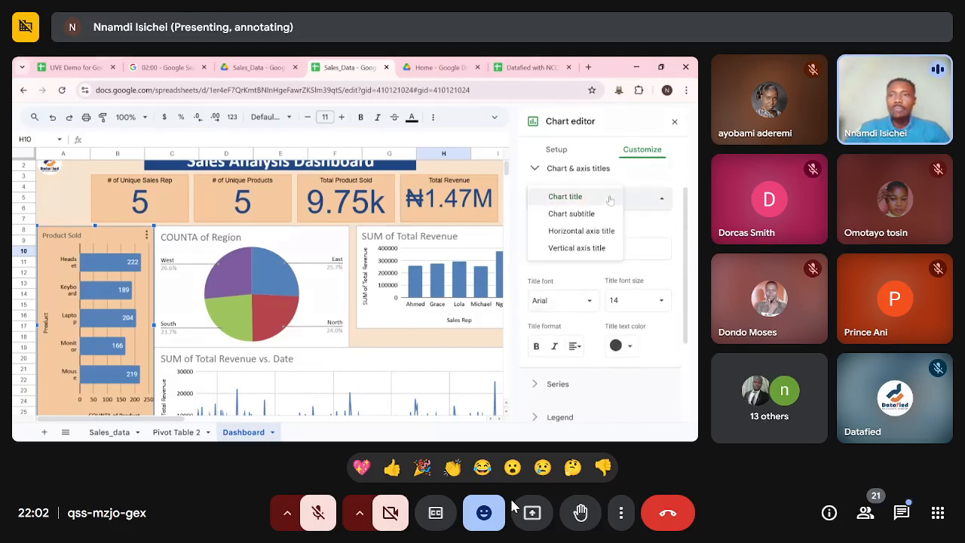
pyautogui.click(587, 233)
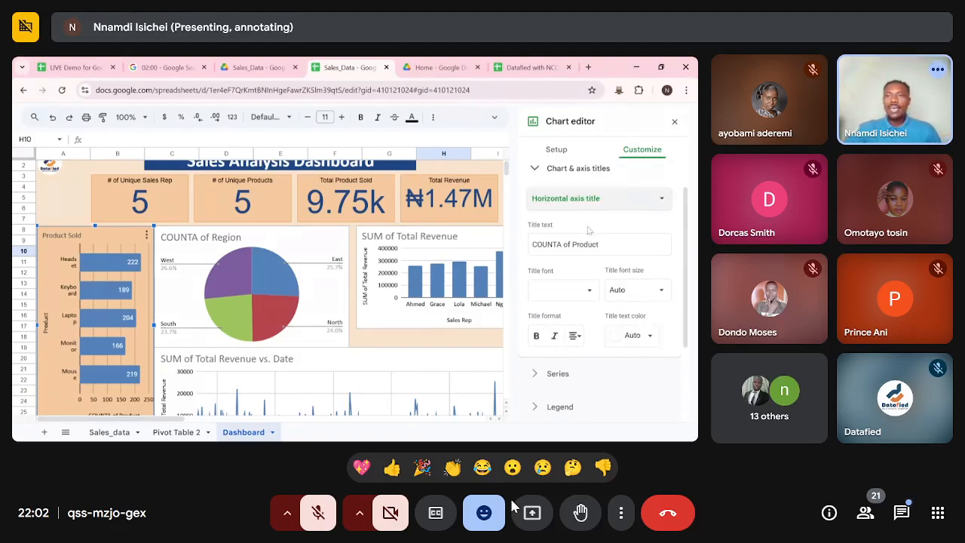
pyautogui.click(592, 244)
pyautogui.hotkey('ctrl', 'a')
pyautogui.press('BackSpace')
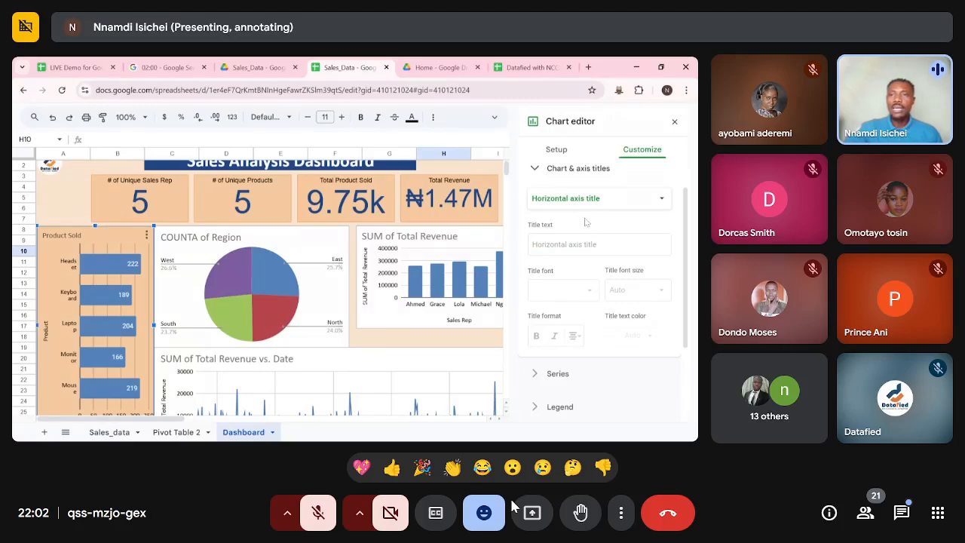
# Clear the vertical axis title text from the Product Sold chart.
pyautogui.click(613, 201)
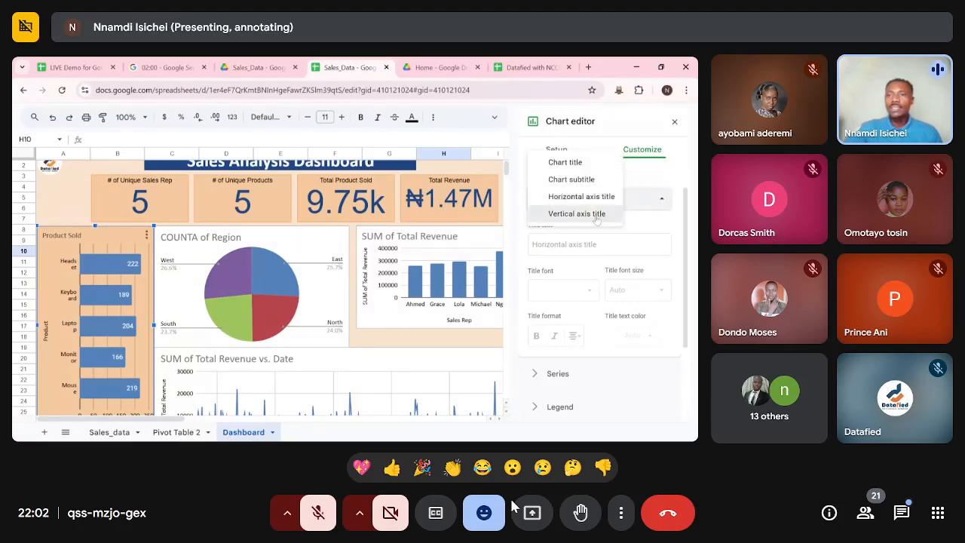
pyautogui.click(610, 213)
pyautogui.doubleClick(567, 244)
pyautogui.press('BackSpace')
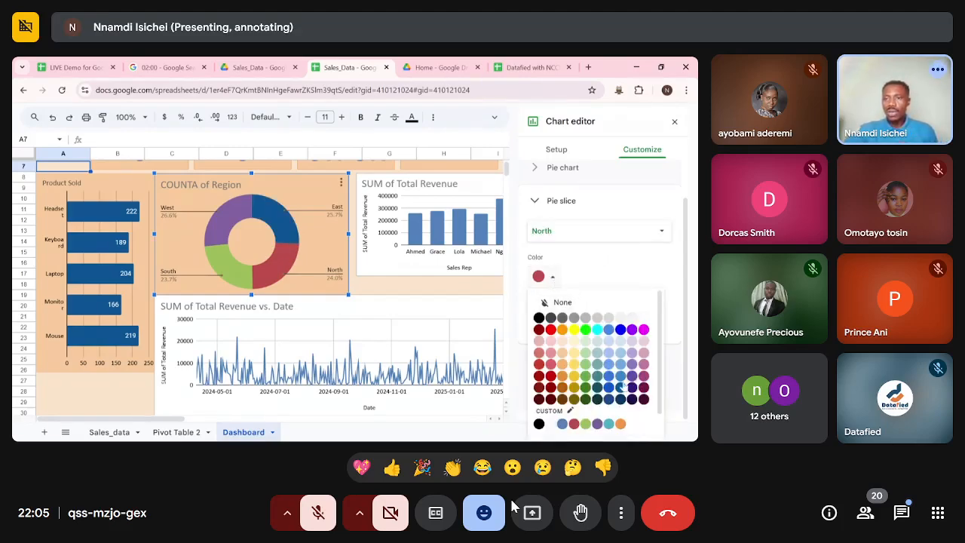
# Recolor the North slice of the COUNTA of Region donut chart to light blue.
pyautogui.click(621, 380)
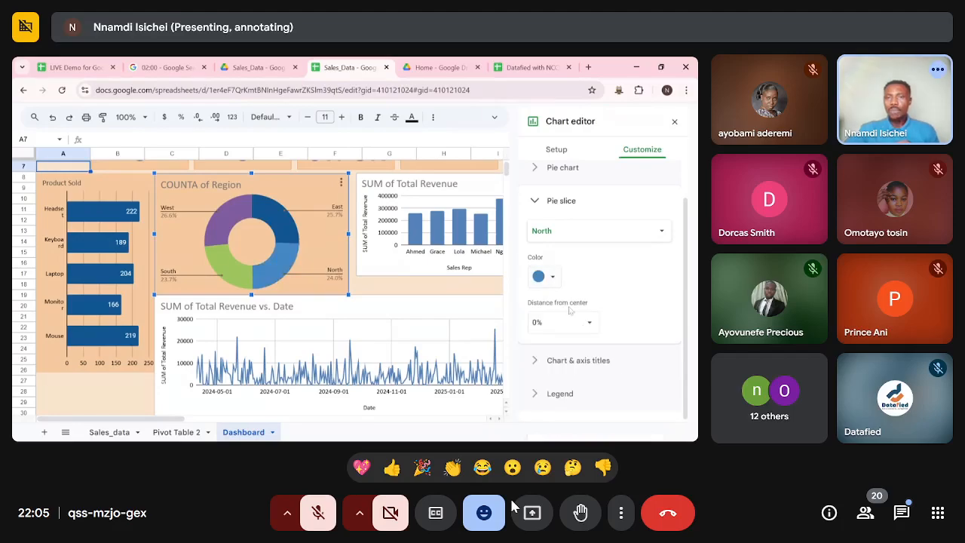
pyautogui.click(554, 278)
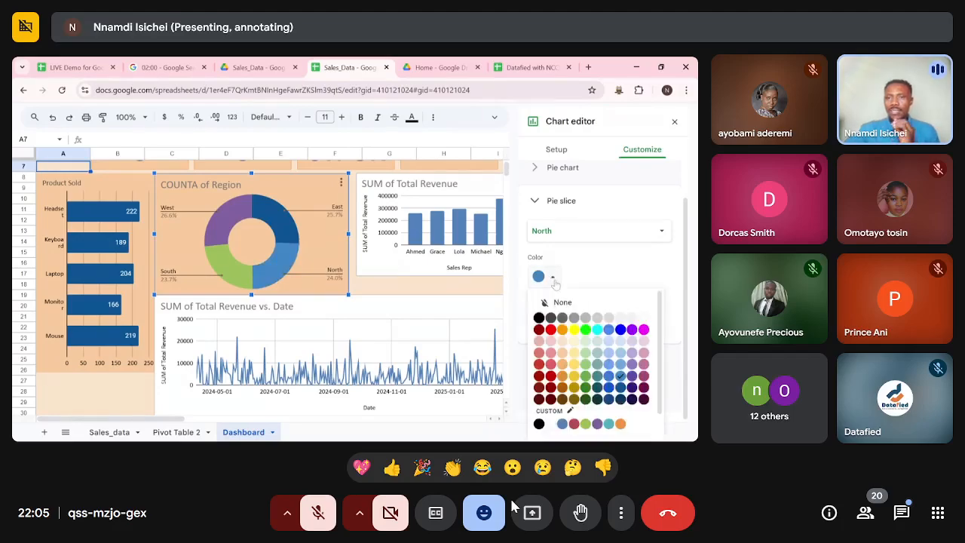
pyautogui.click(621, 365)
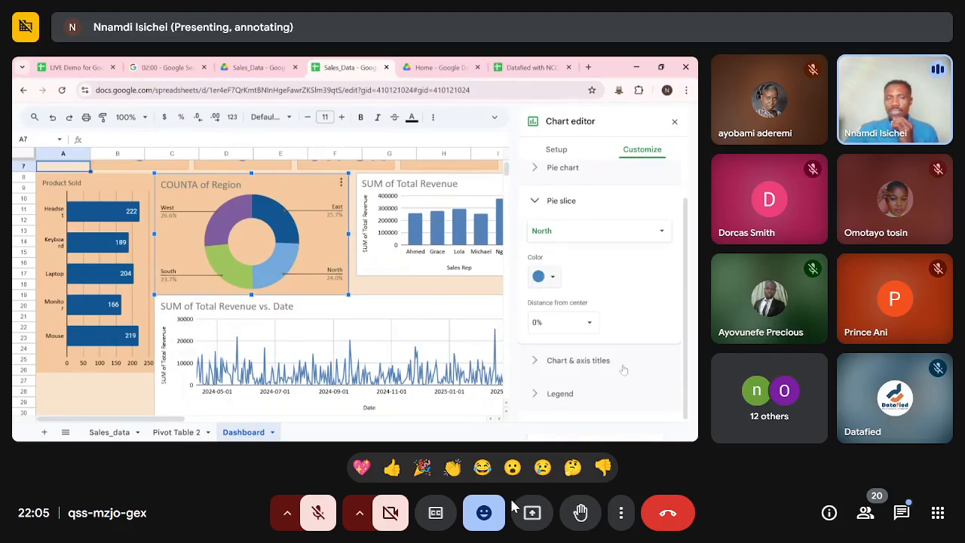
# Recolor the South slice of the COUNTA of Region donut chart to a very pale blue.
pyautogui.click(595, 231)
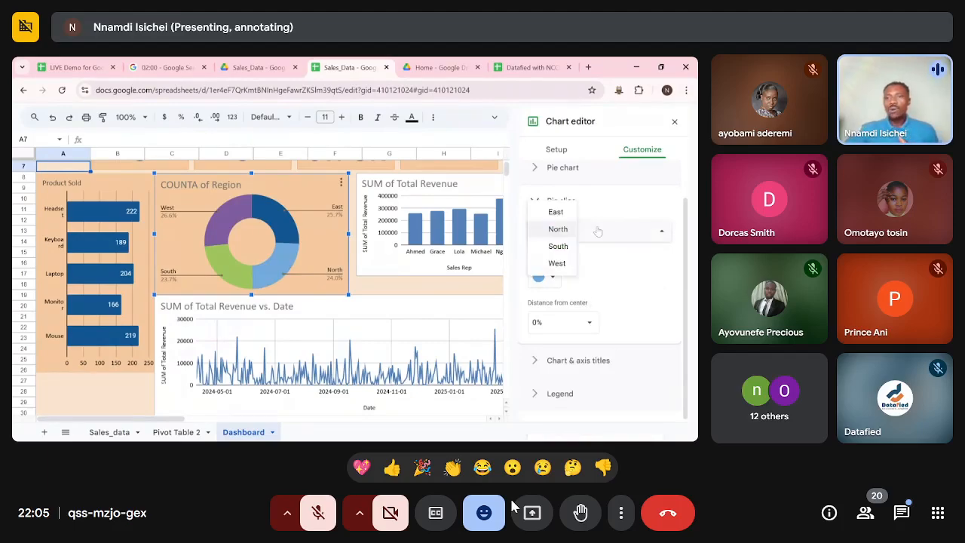
pyautogui.click(567, 249)
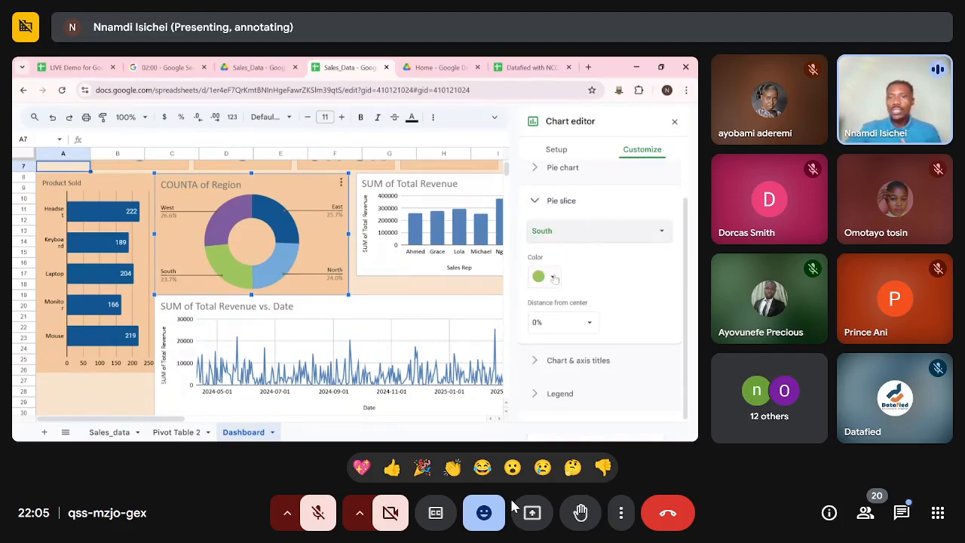
pyautogui.click(553, 279)
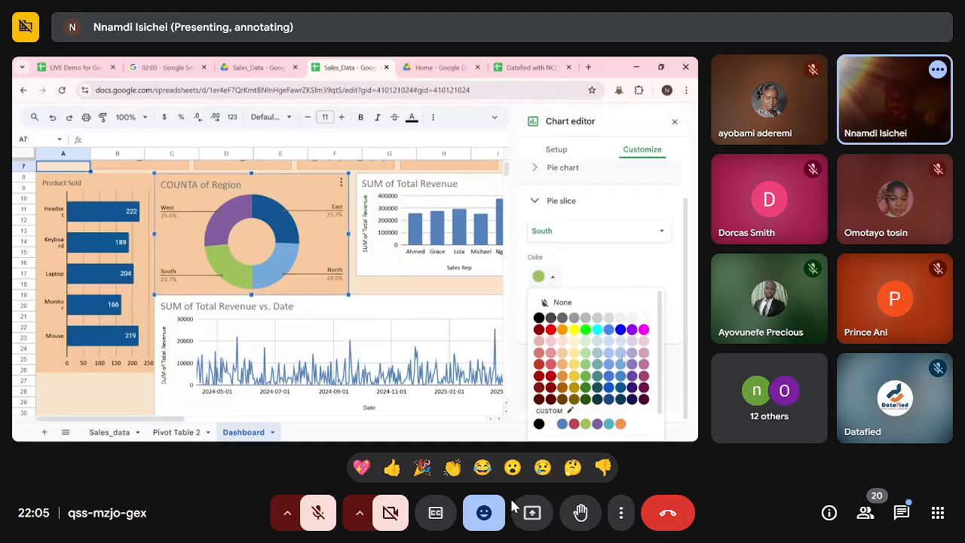
pyautogui.click(621, 342)
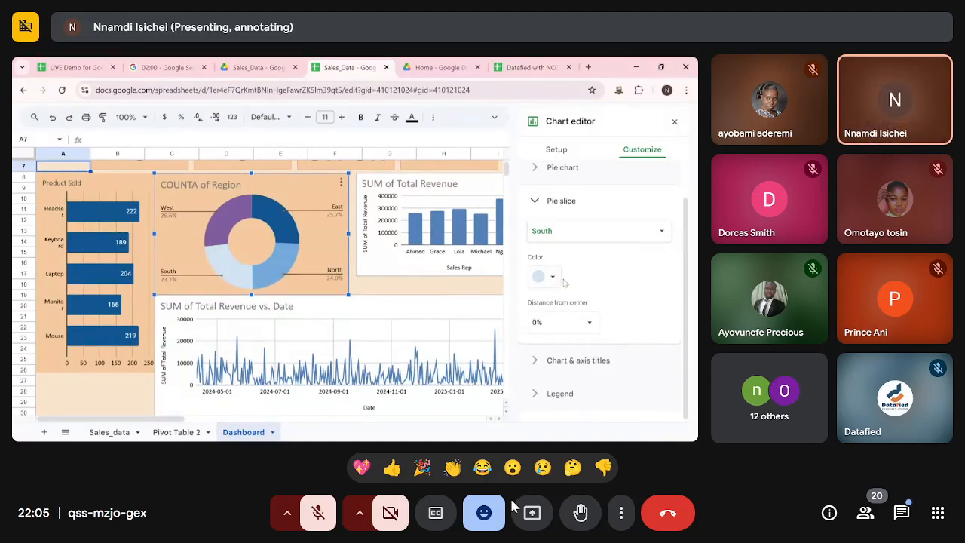
# Select the West slice of the COUNTA of Region donut chart and open its color choices.
pyautogui.click(566, 233)
pyautogui.click(557, 247)
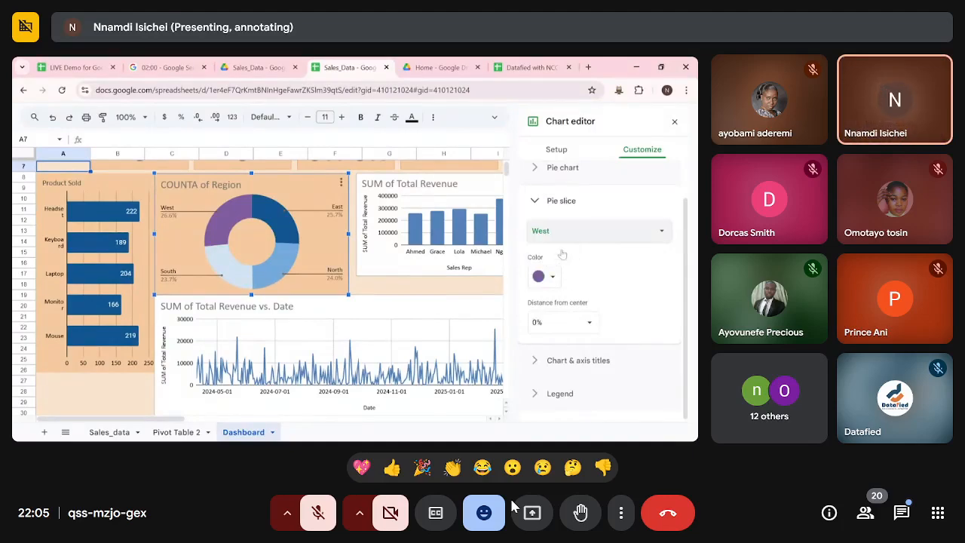
pyautogui.click(553, 277)
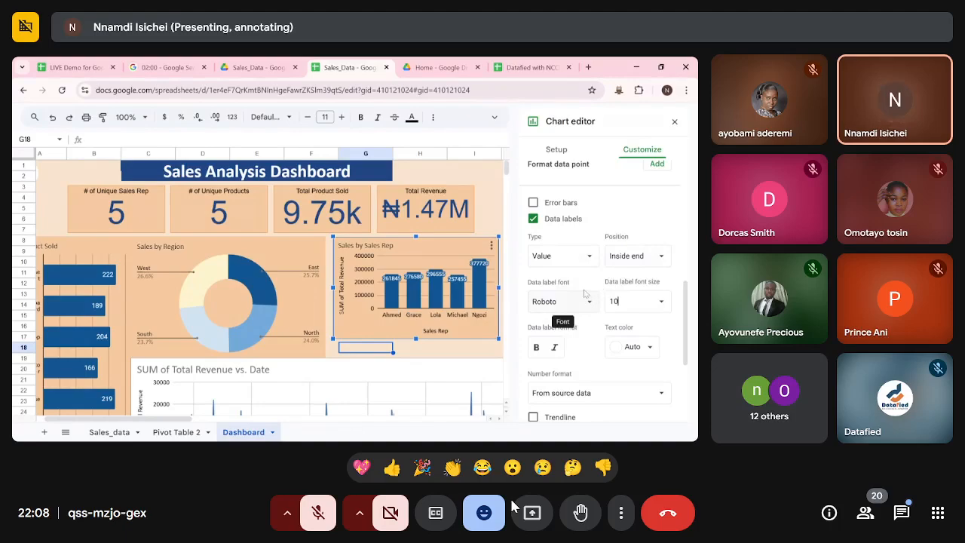
# Check the position, type and number format options for the Sales by Sales Rep chart's data labels, keeping Inside end and Value.
pyautogui.click(654, 264)
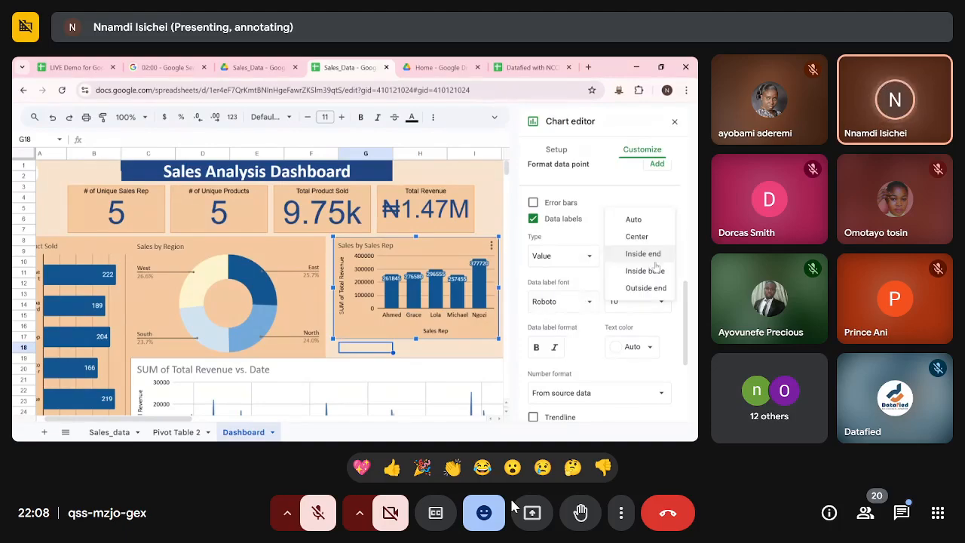
pyautogui.click(653, 254)
pyautogui.scroll(-1, 592, 292)
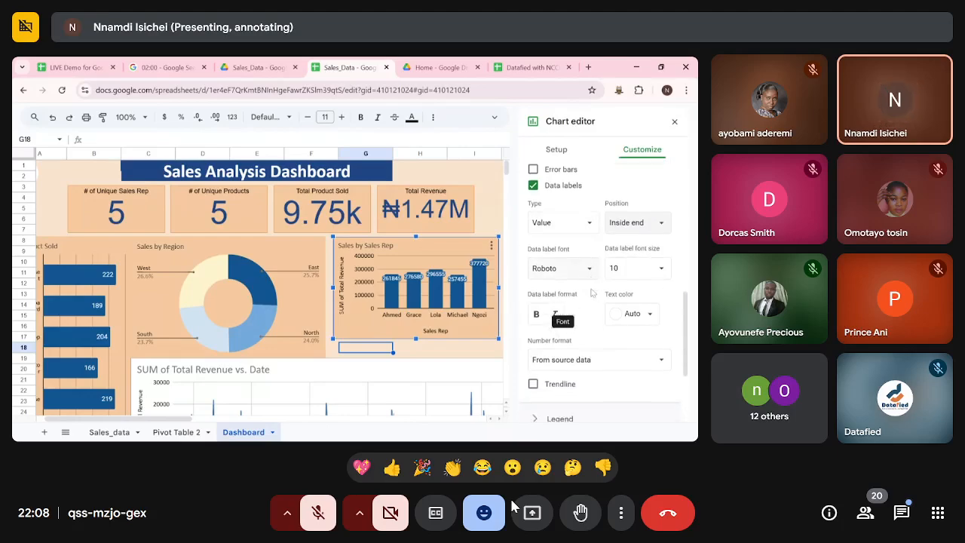
pyautogui.scroll(-1, 592, 293)
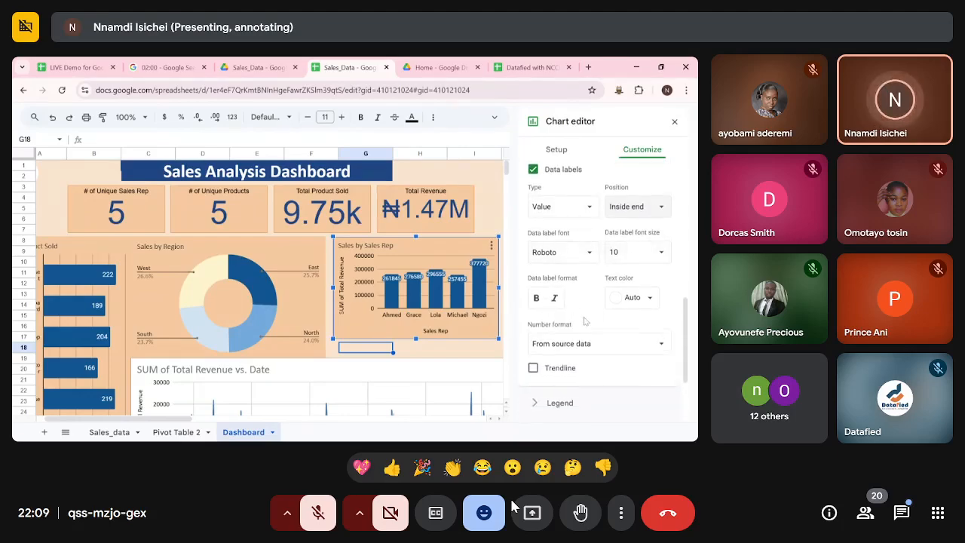
pyautogui.scroll(2, 587, 310)
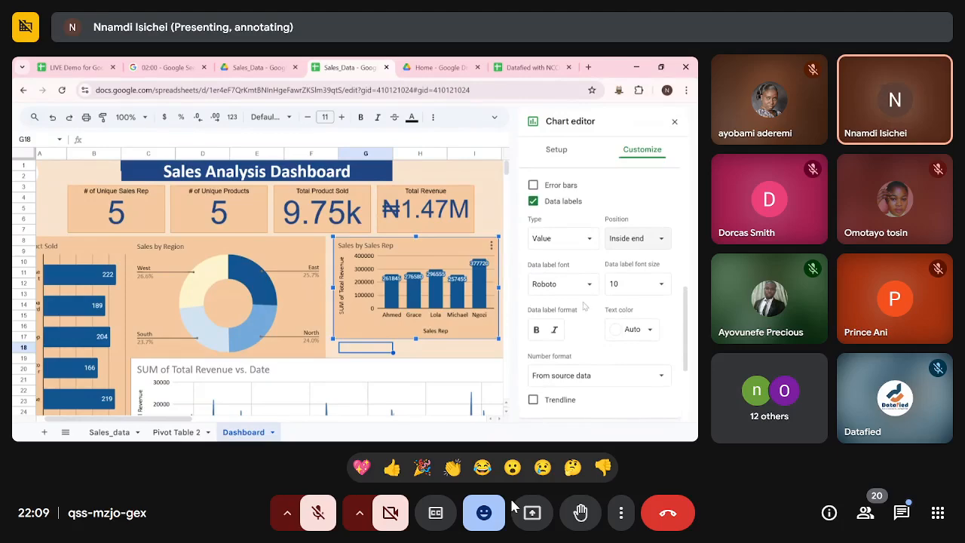
pyautogui.click(589, 241)
pyautogui.click(590, 241)
pyautogui.scroll(2, 590, 257)
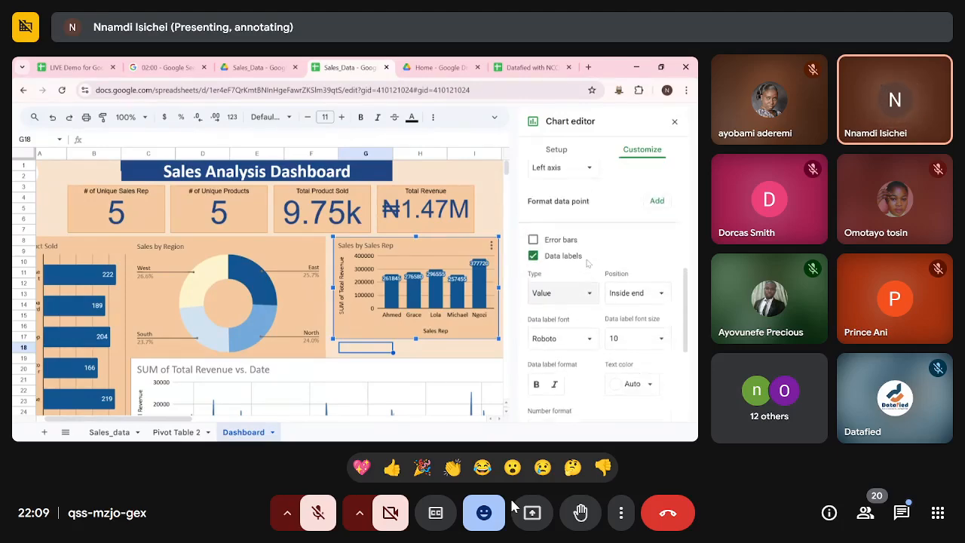
pyautogui.scroll(-2, 588, 261)
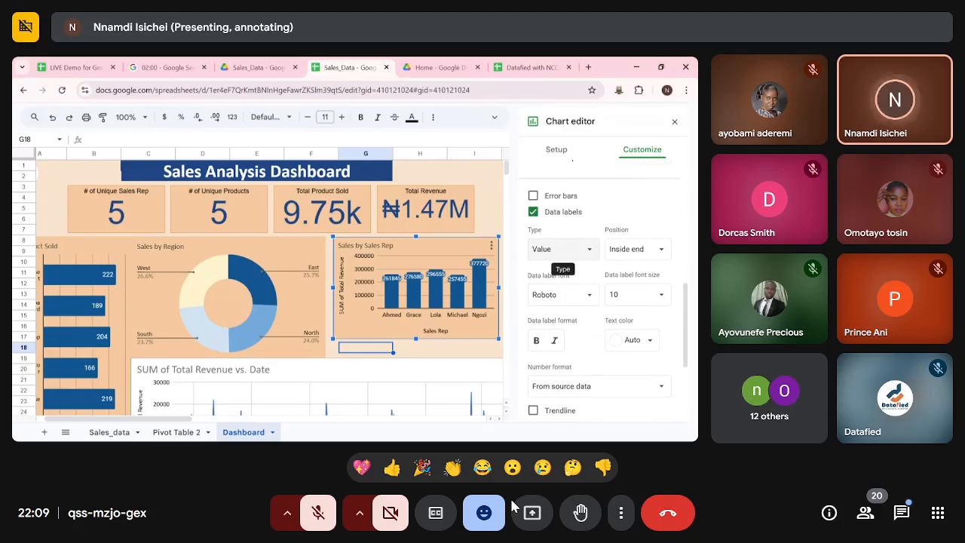
pyautogui.scroll(-3, 588, 272)
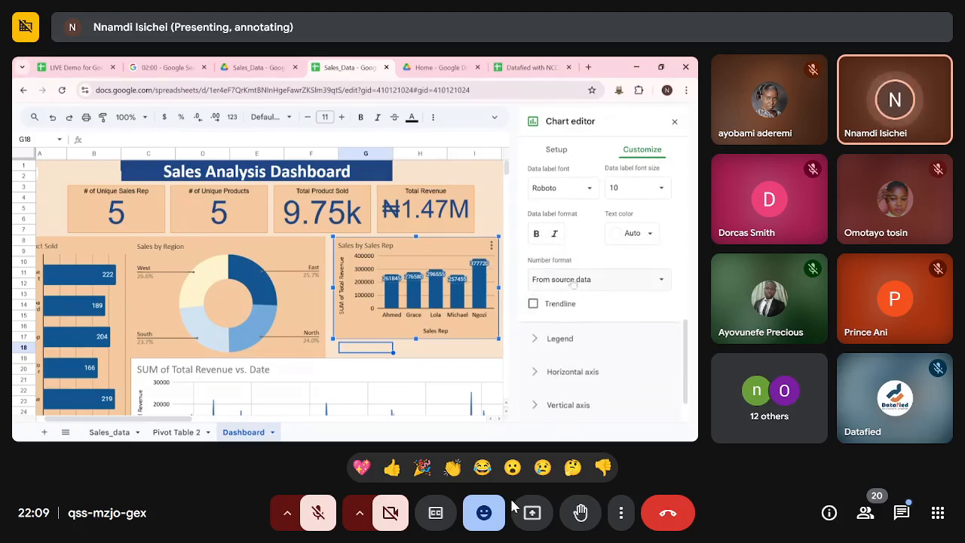
pyautogui.click(613, 287)
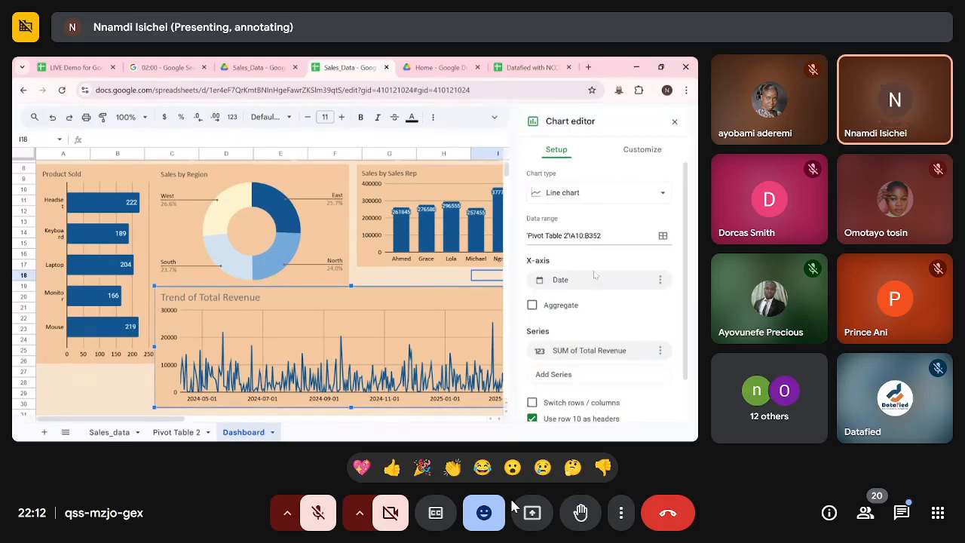
# Format the Trend of Total Revenue chart's title with font size 14 and dark grey text, and close the chart editor.
pyautogui.click(641, 150)
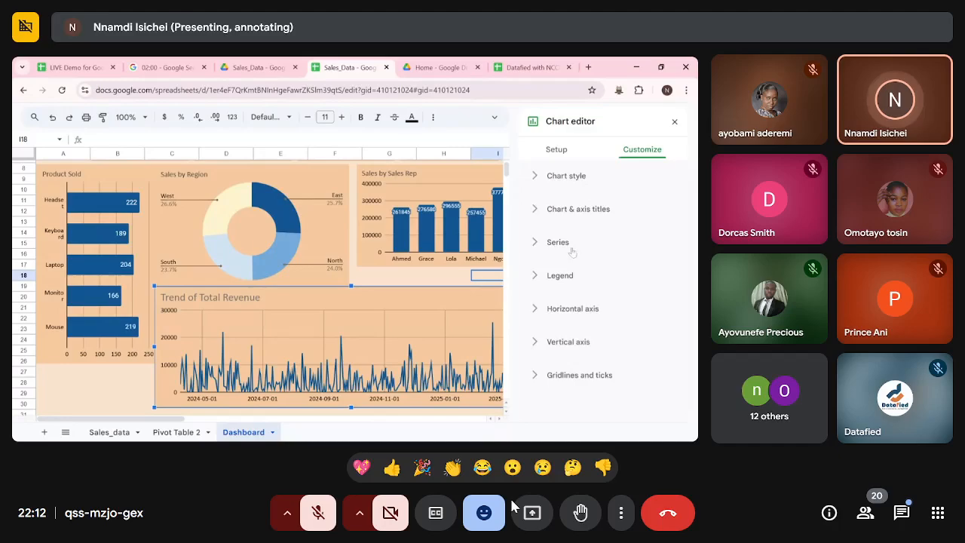
pyautogui.click(537, 210)
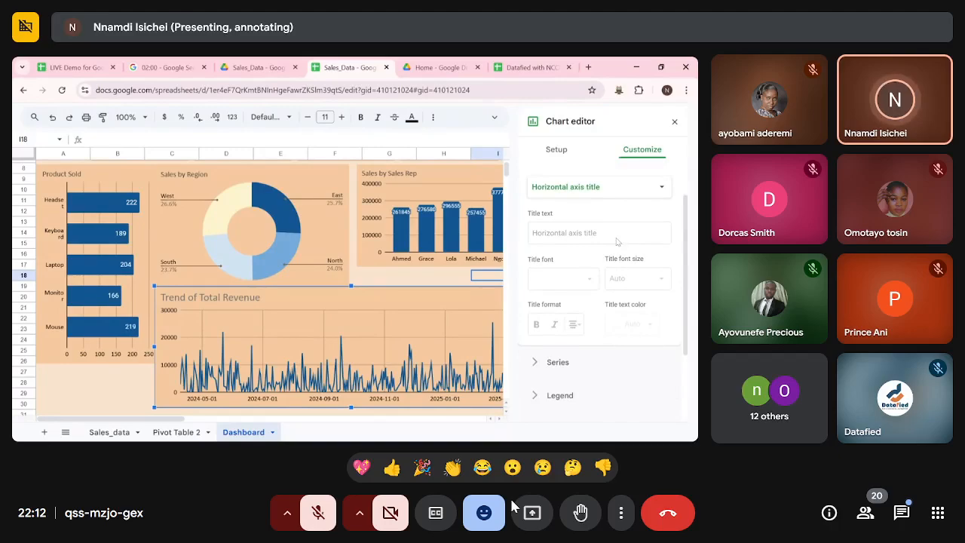
pyautogui.click(612, 188)
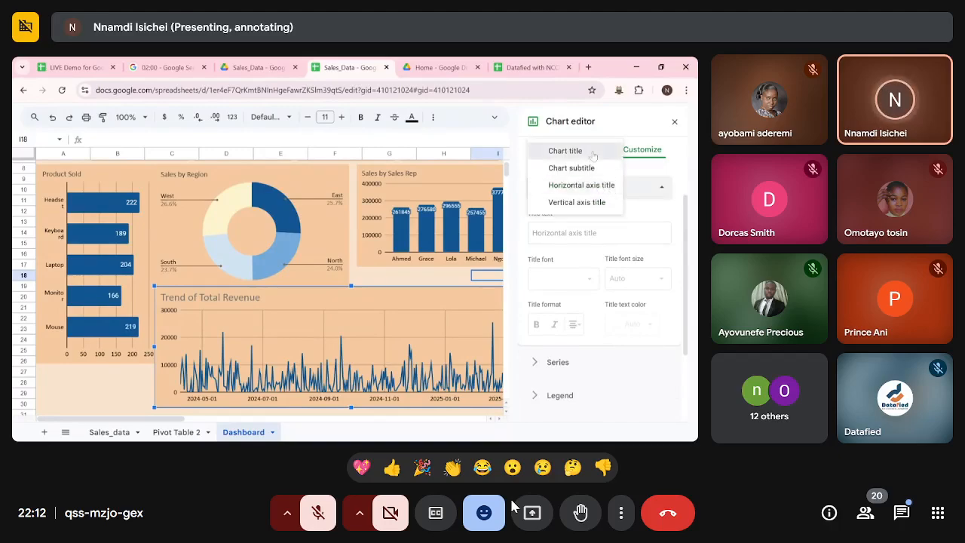
pyautogui.click(593, 153)
pyautogui.click(654, 296)
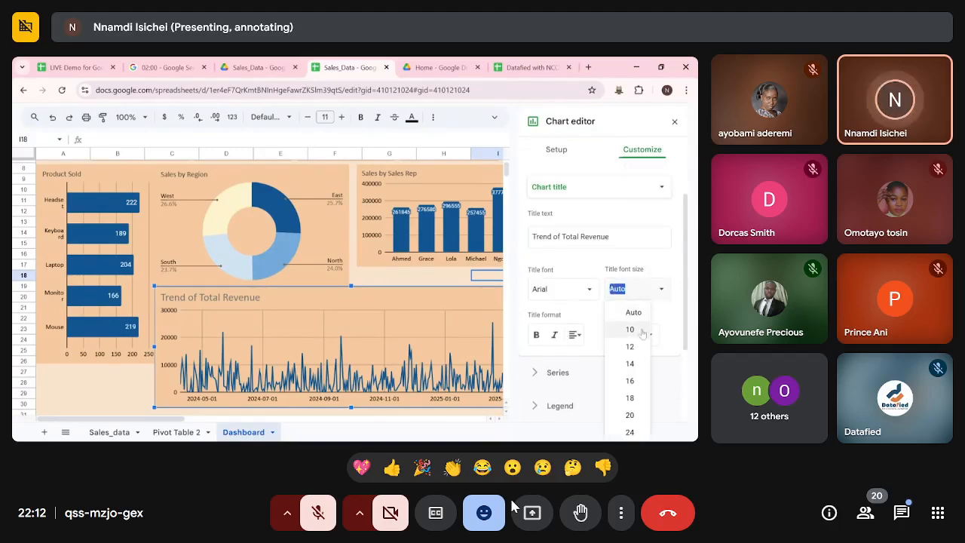
pyautogui.click(632, 363)
pyautogui.click(639, 333)
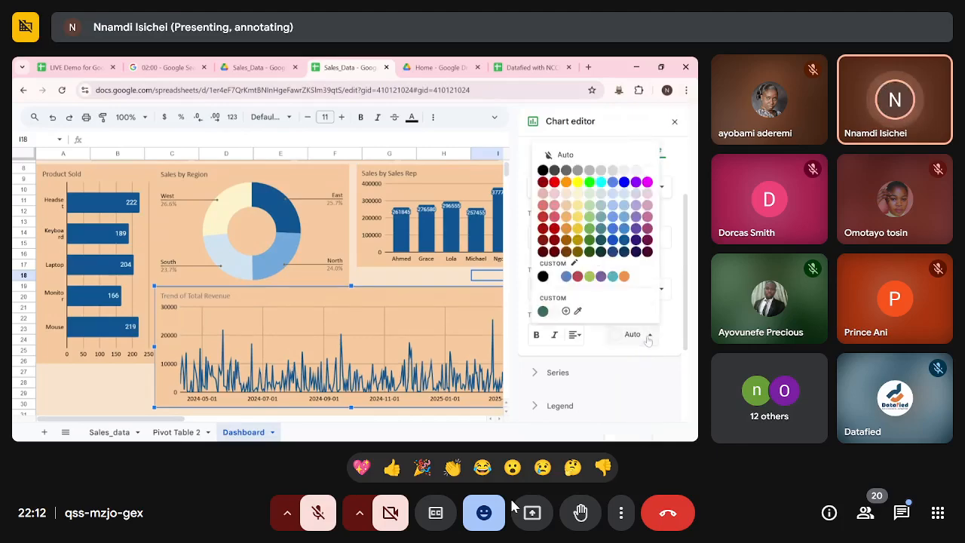
pyautogui.click(554, 170)
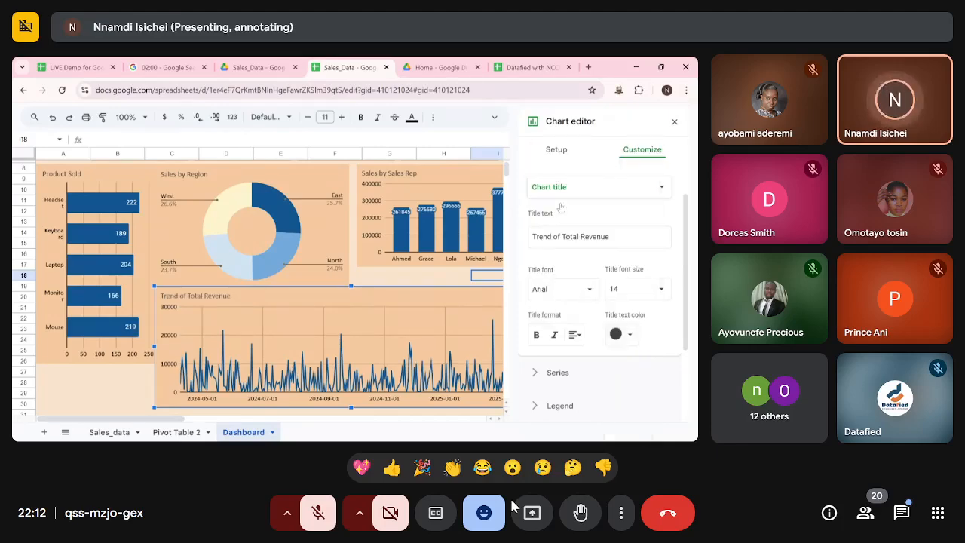
pyautogui.click(675, 123)
pyautogui.click(598, 269)
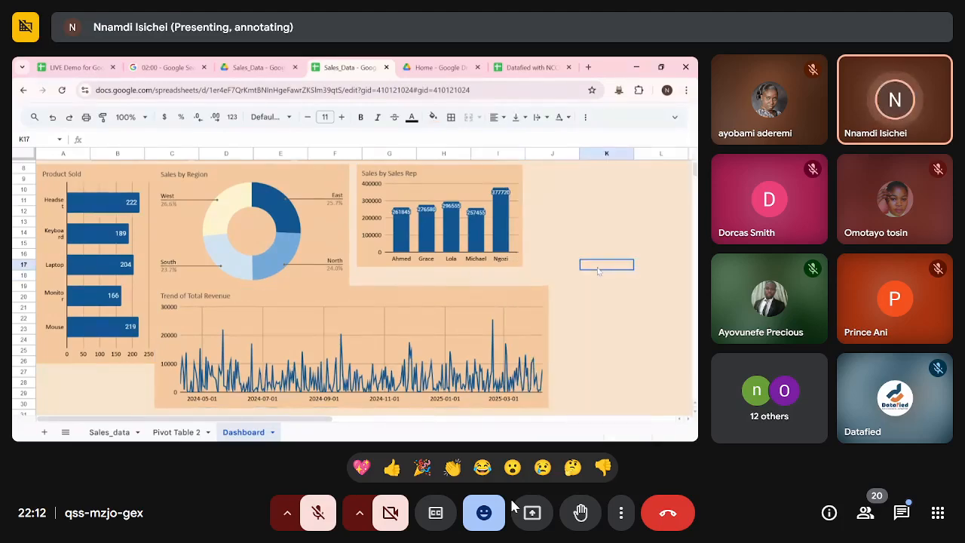
# Move the Sales by Sales Rep and Sales by Region charts out to the empty area around columns I to L.
pyautogui.scroll(3, 597, 267)
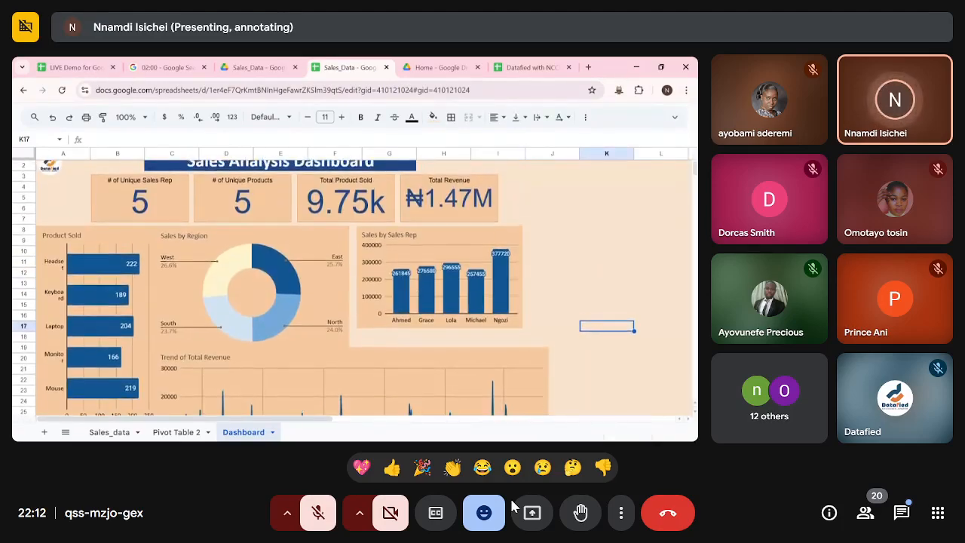
pyautogui.scroll(-3, 587, 269)
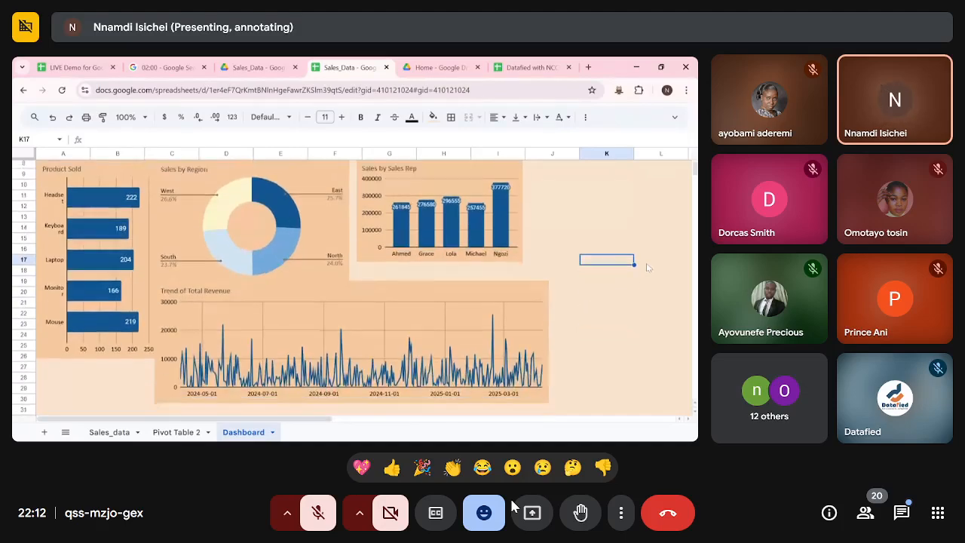
pyautogui.scroll(3, 596, 317)
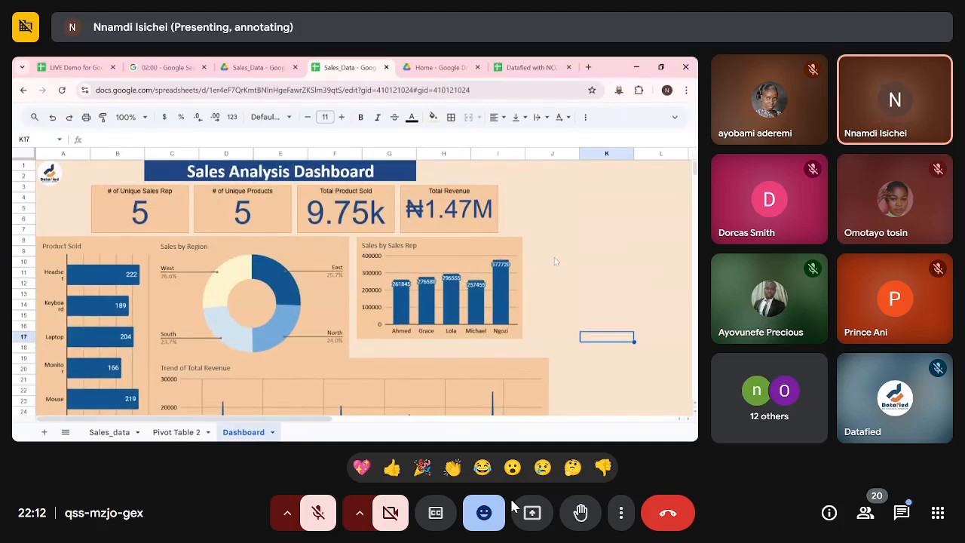
pyautogui.click(461, 247)
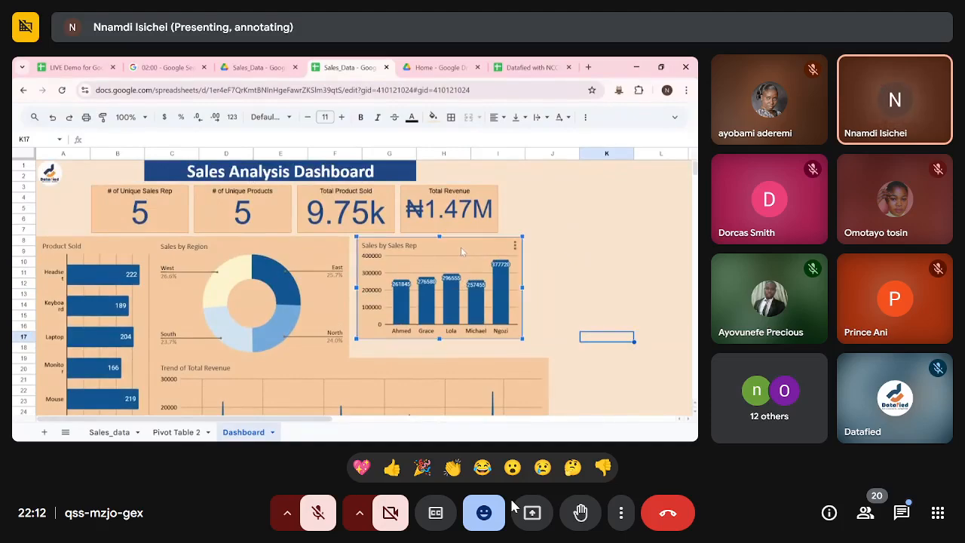
pyautogui.moveTo(461, 247); pyautogui.dragTo(631, 249)
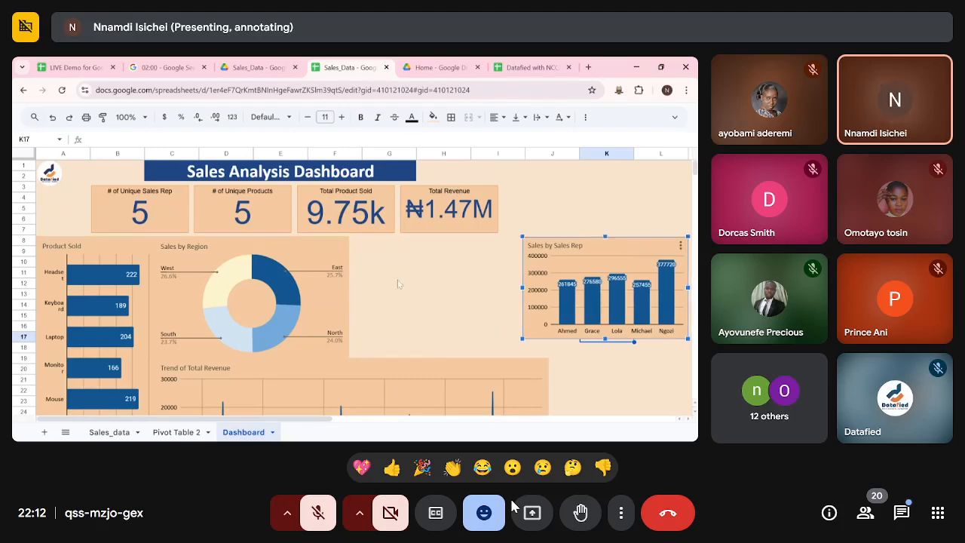
pyautogui.click(320, 245)
pyautogui.moveTo(320, 244); pyautogui.dragTo(657, 216)
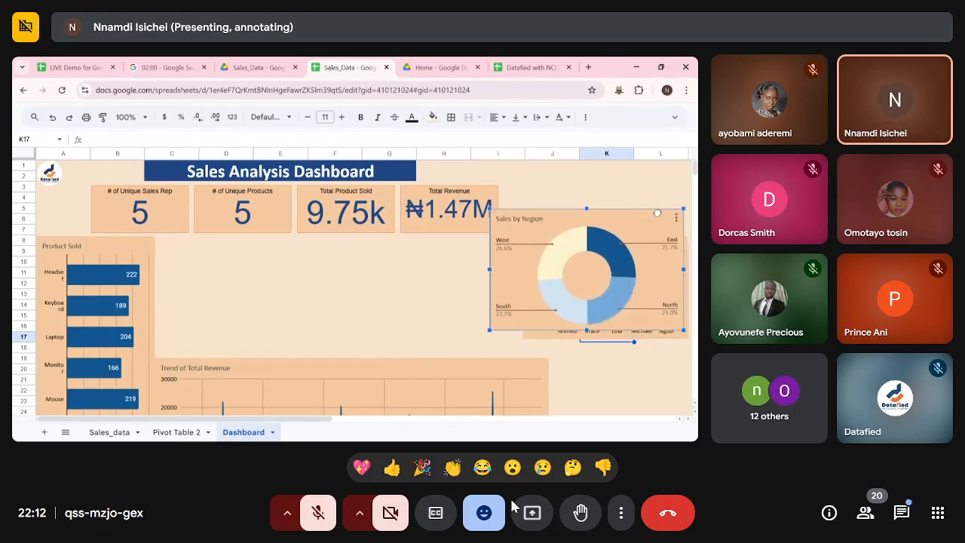
# Move the Trend of Total Revenue chart up beside the Product Sold chart, directly below the scorecards at row 8.
pyautogui.click(338, 373)
pyautogui.scroll(-2, 338, 373)
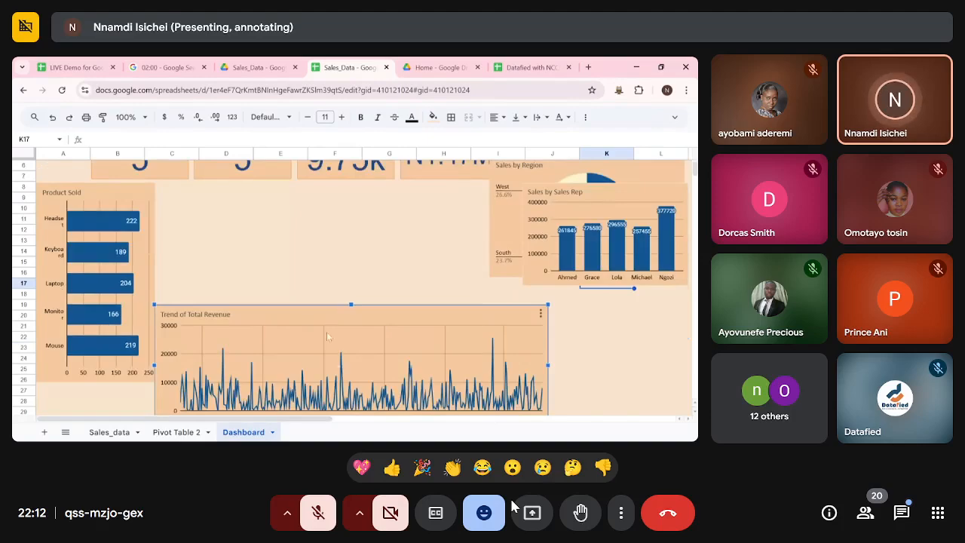
pyautogui.moveTo(326, 311); pyautogui.dragTo(331, 201)
pyautogui.scroll(2, 328, 203)
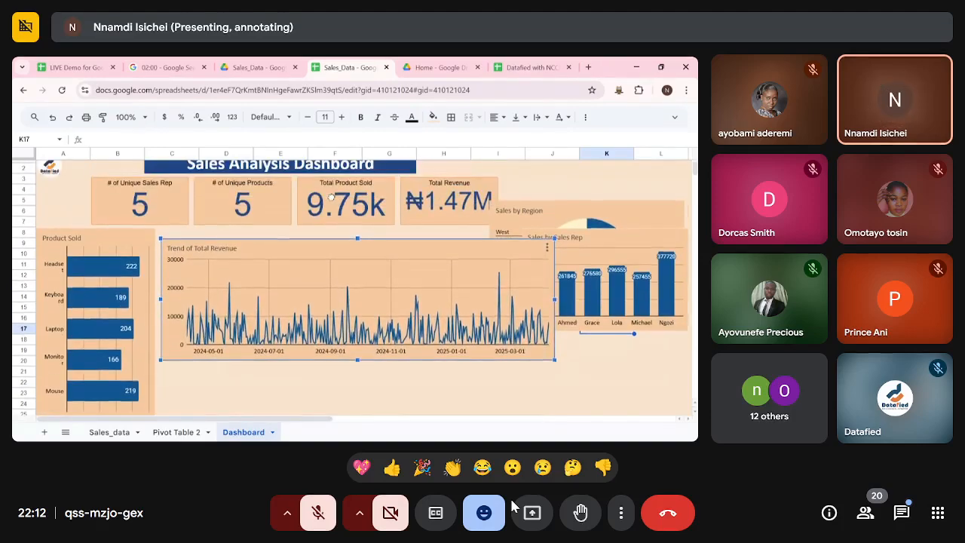
pyautogui.moveTo(302, 257); pyautogui.dragTo(300, 242)
pyautogui.scroll(-3, 574, 189)
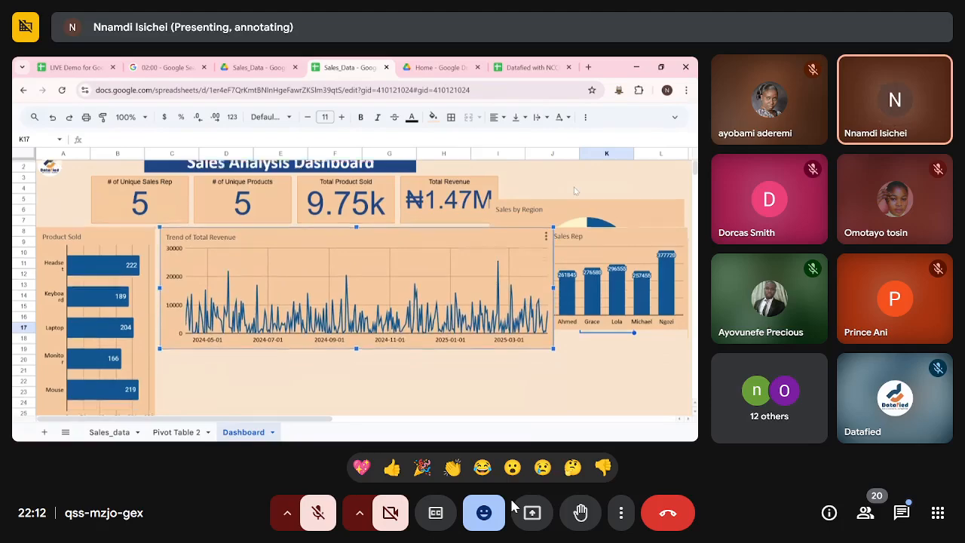
pyautogui.scroll(2, 604, 305)
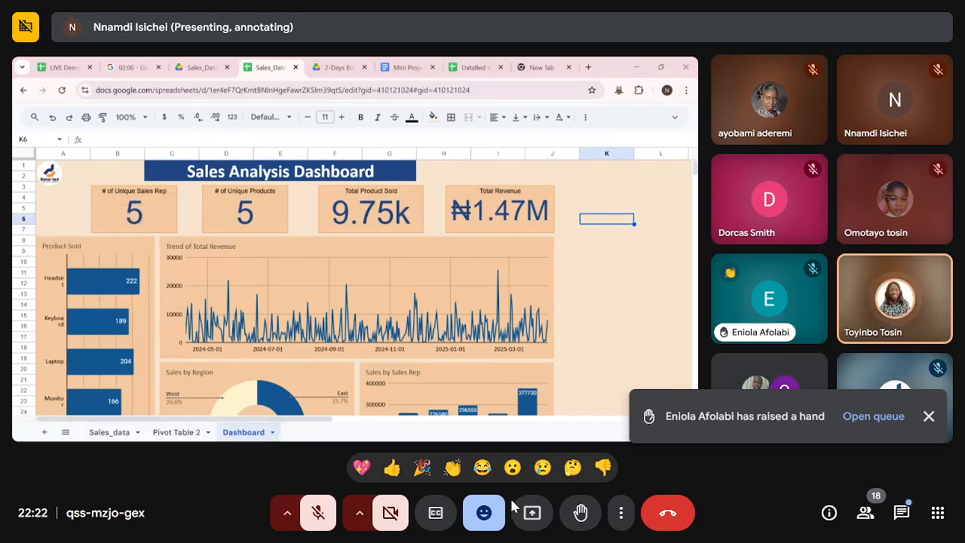
# Dismiss the raised-hand notification in the Google Meet call.
pyautogui.click(929, 416)
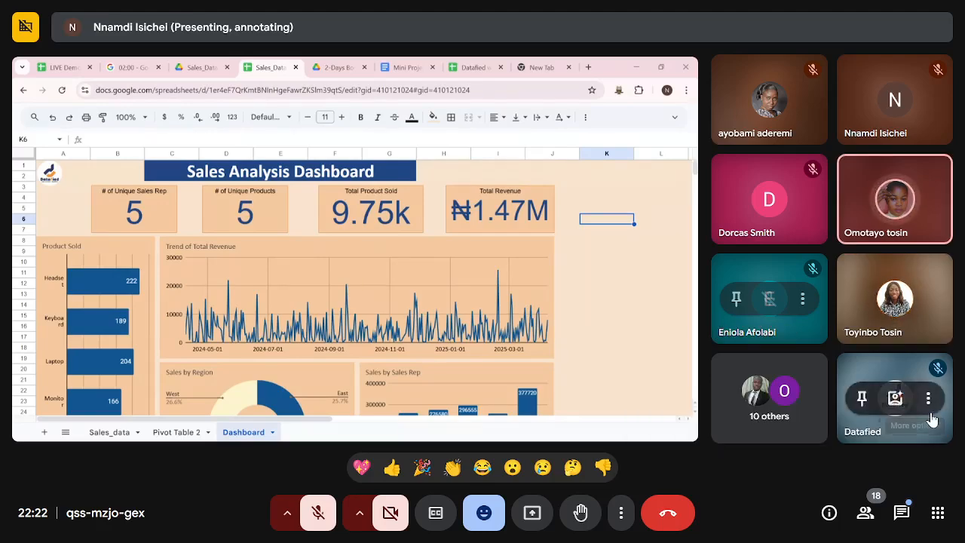
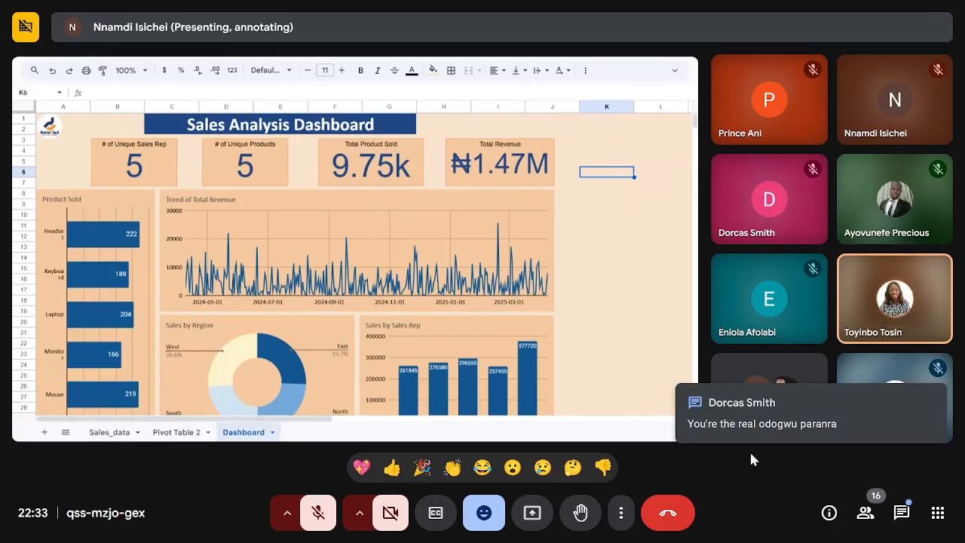
pyautogui.moveTo(499, 455)
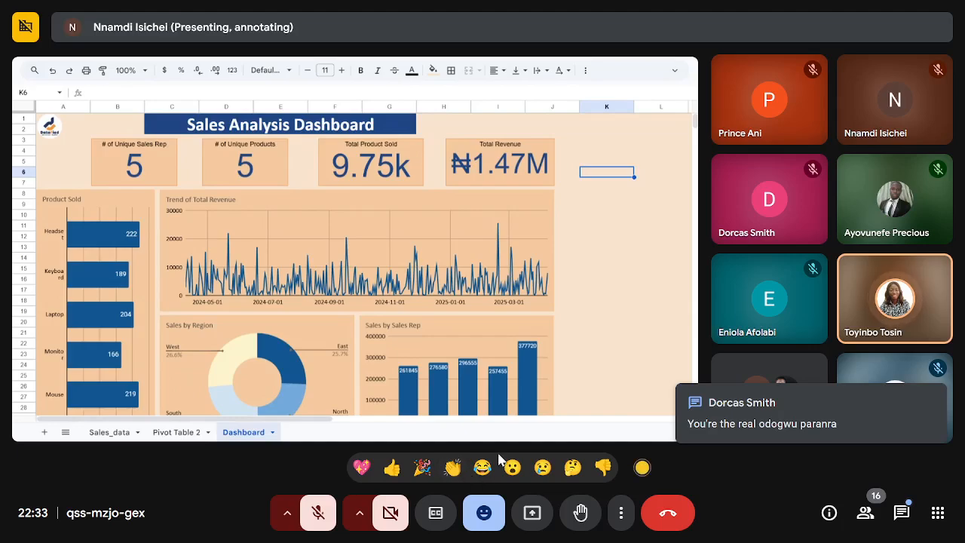